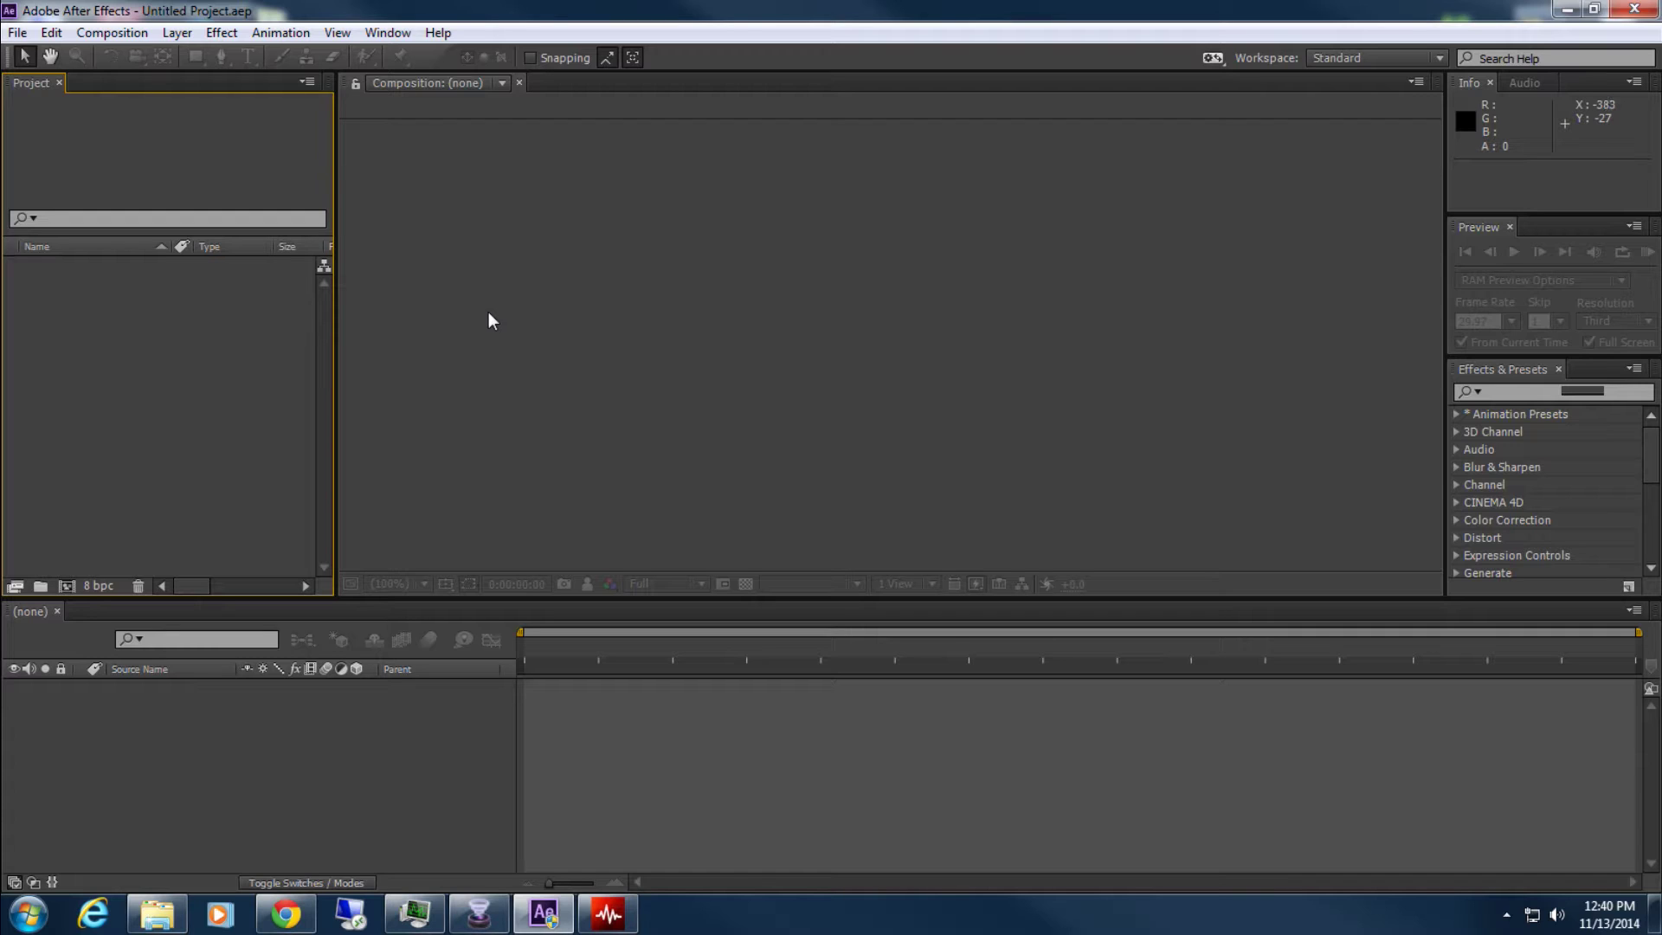
# Import the MVI_6436 and MVI_6440 video clips from the desktop's Invisibility Tutorial folder into the project
pyautogui.doubleClick(251, 329)
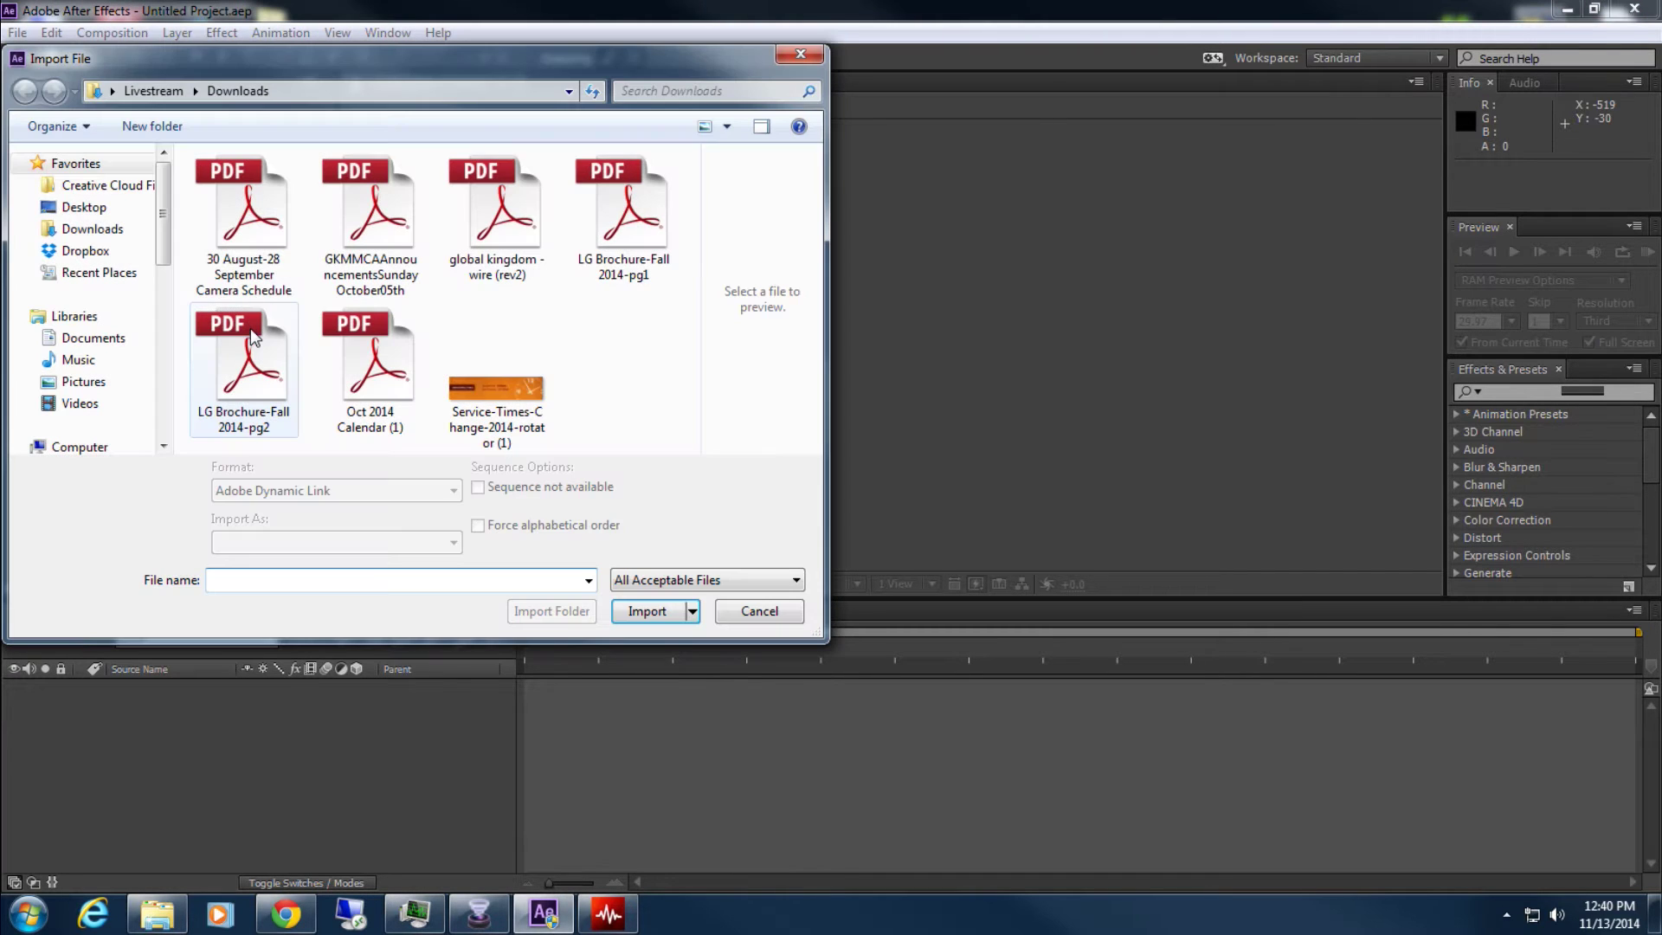
pyautogui.click(84, 208)
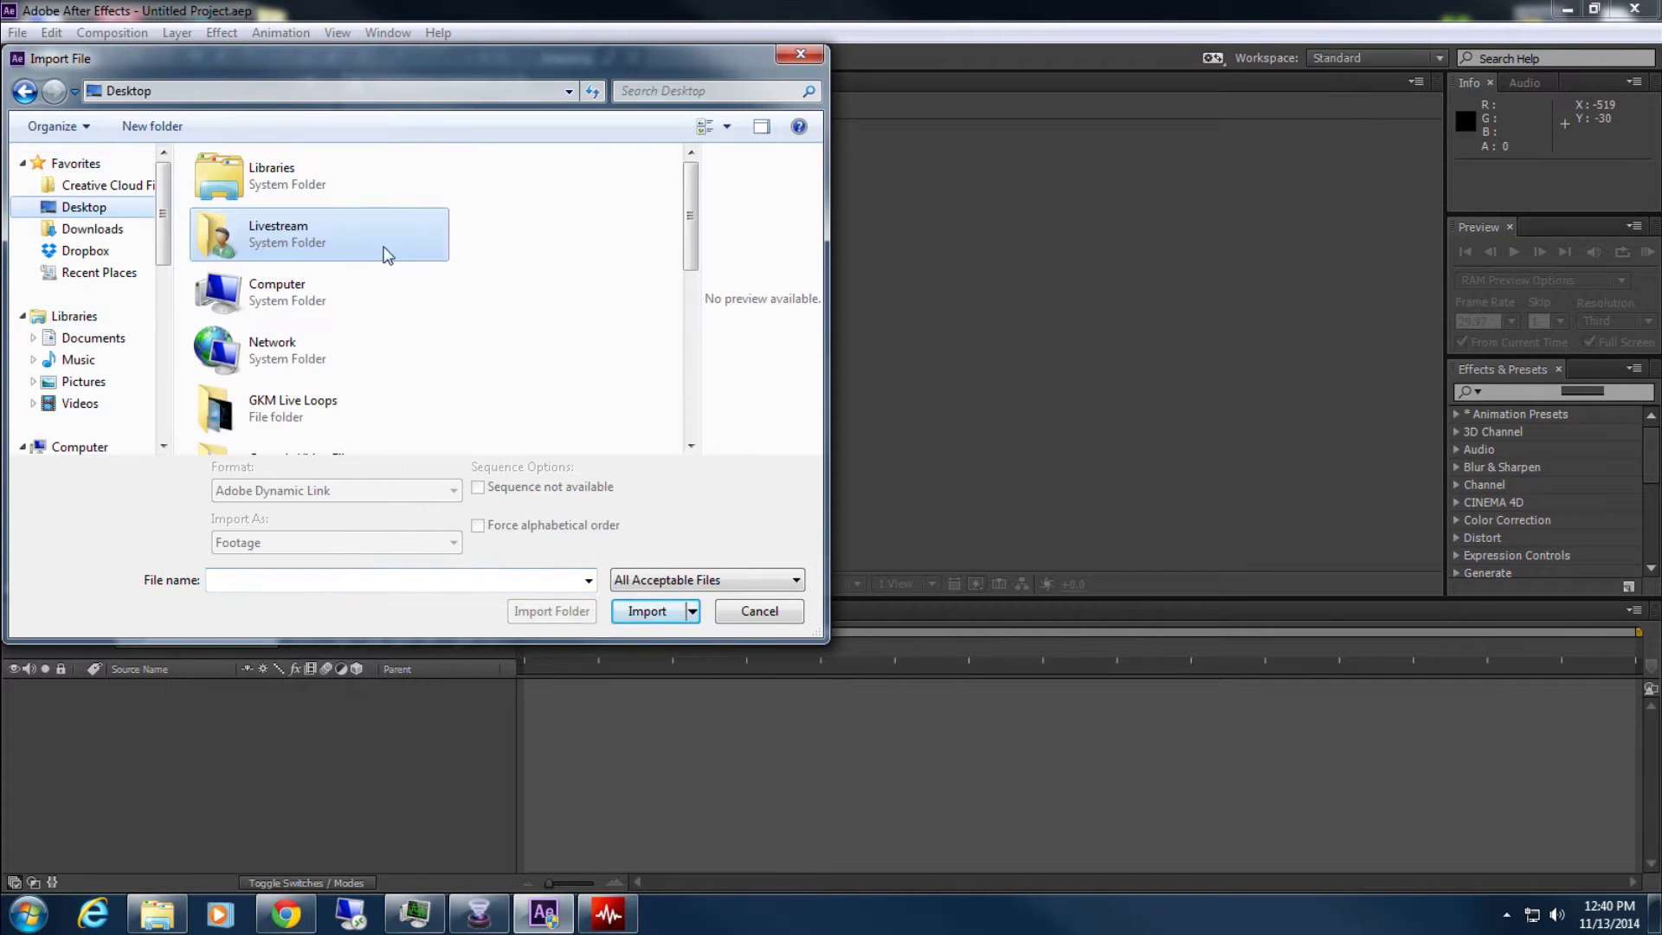
pyautogui.moveTo(690, 216); pyautogui.dragTo(660, 419)
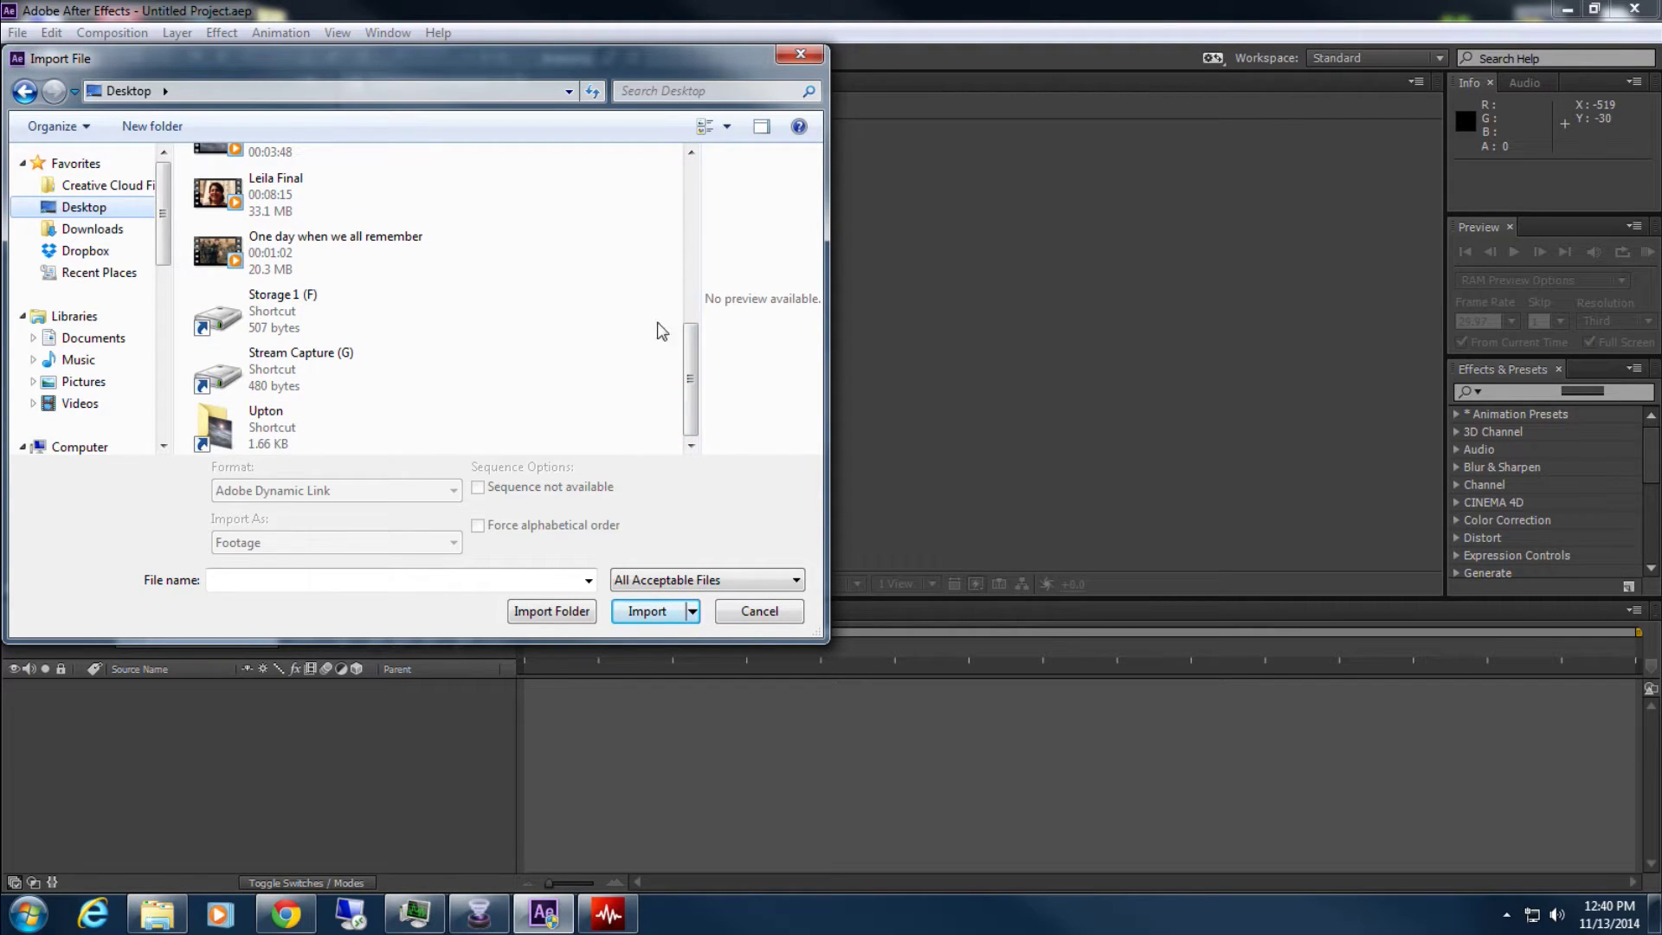
pyautogui.scroll(5, 697, 271)
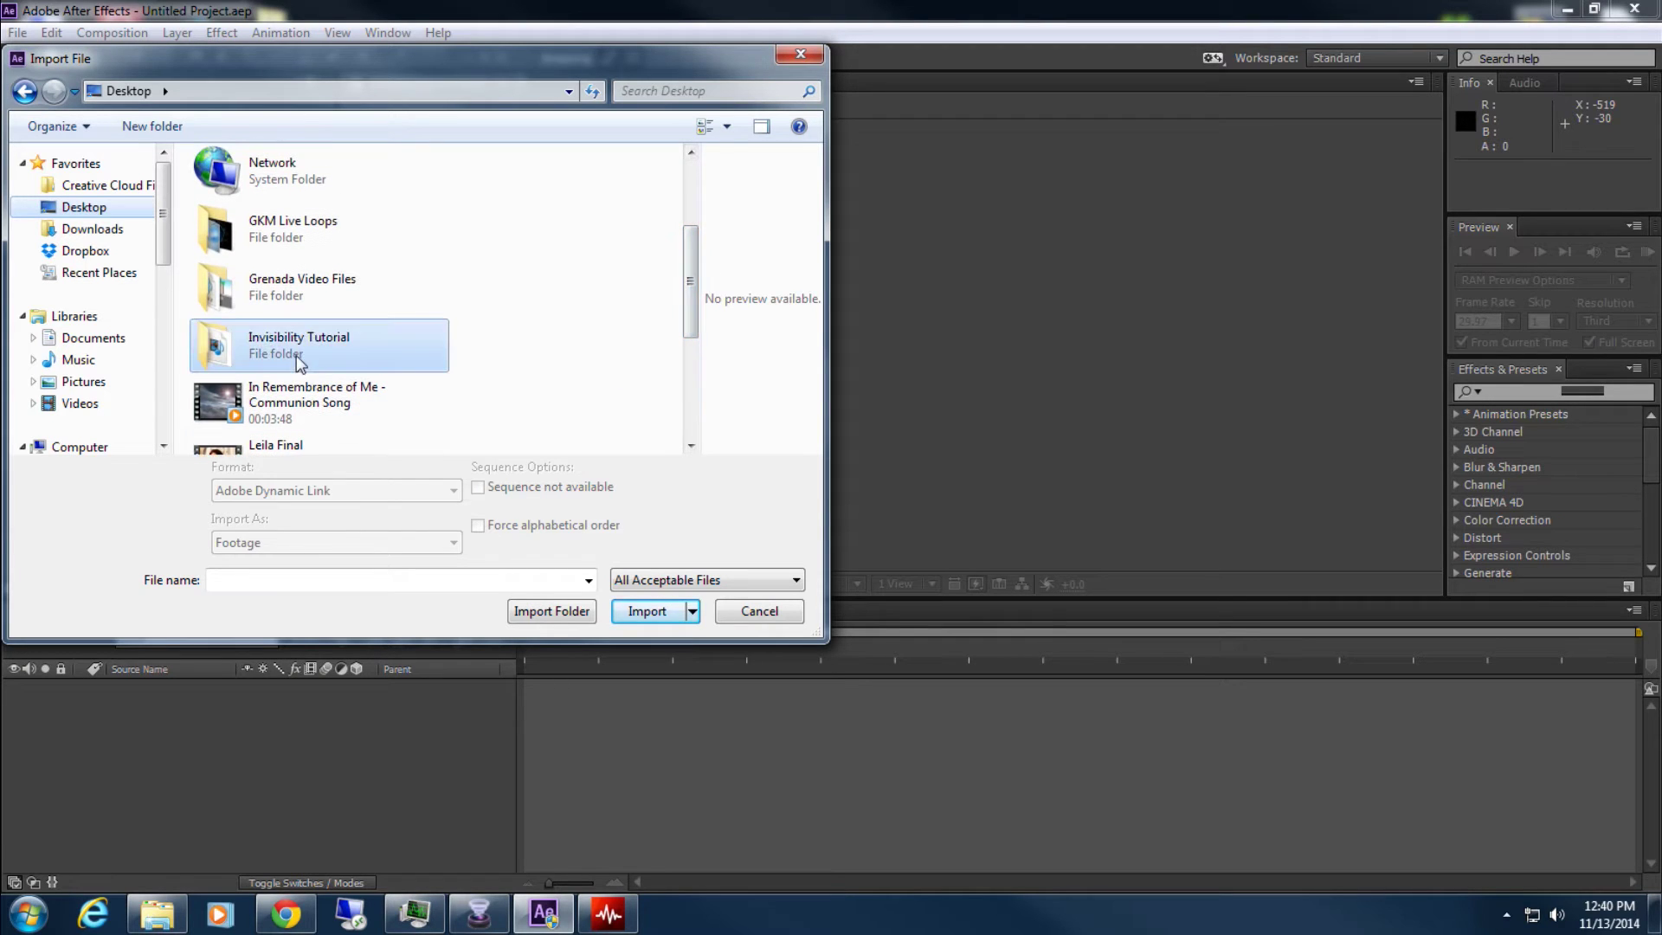
pyautogui.doubleClick(299, 362)
pyautogui.moveTo(530, 270); pyautogui.dragTo(178, 146)
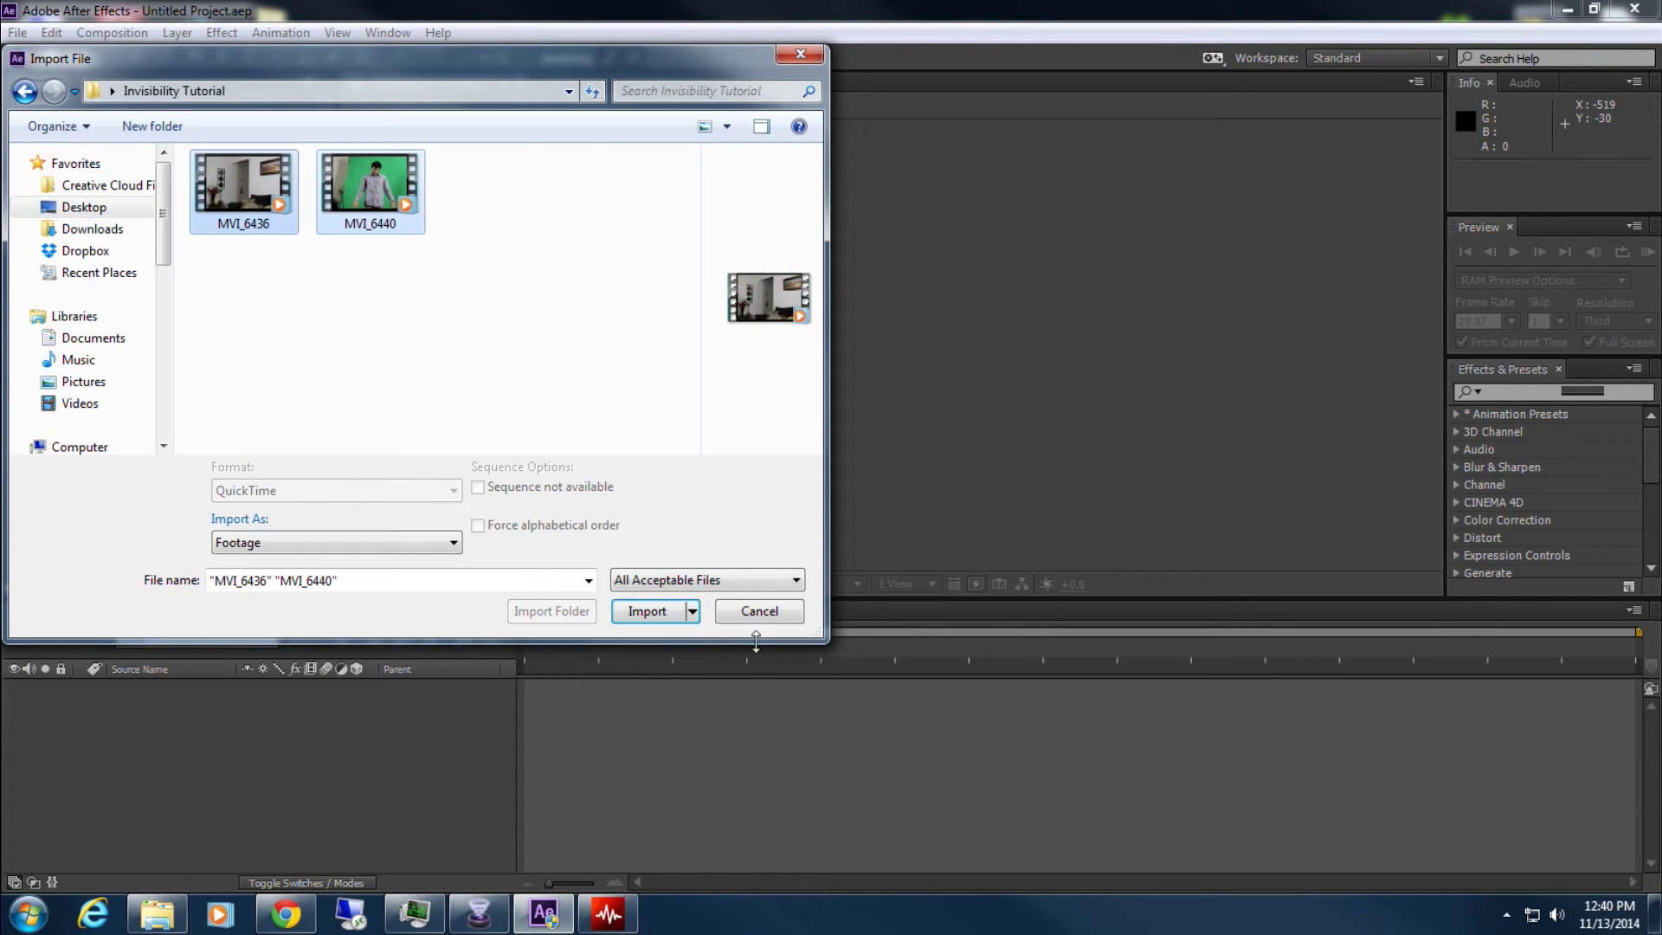
pyautogui.click(660, 607)
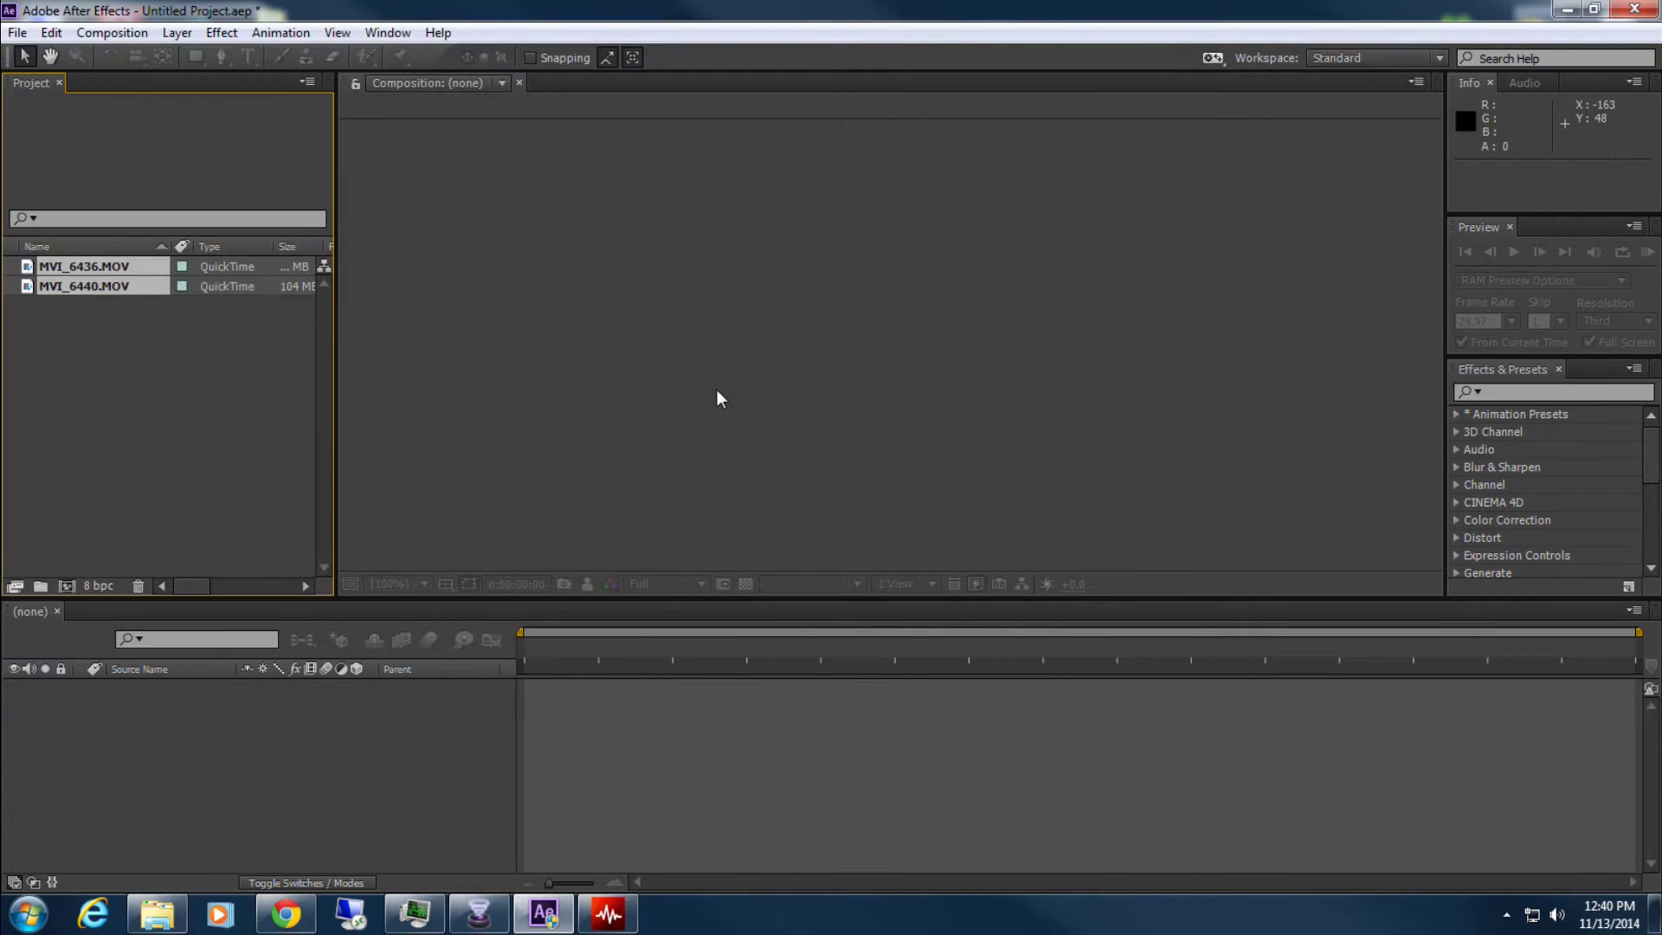
pyautogui.click(138, 399)
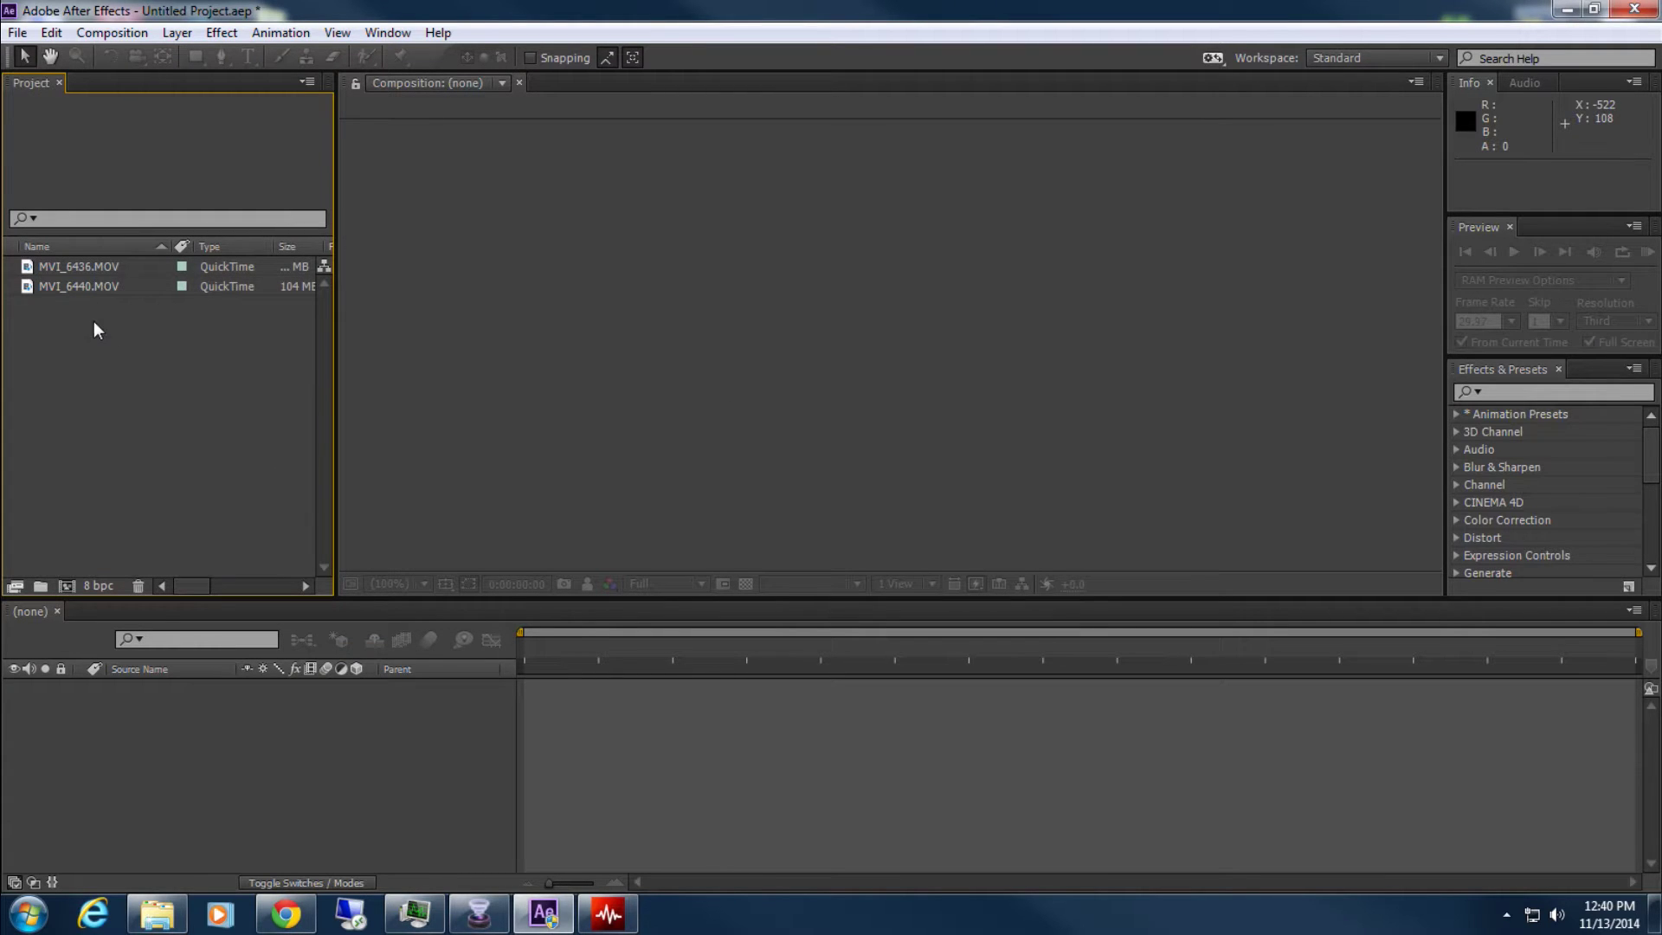
# Examine the MVI_6440.MOV green-screen clip and the MVI_6436.MOV empty-room clip in the footage viewer
pyautogui.click(90, 287)
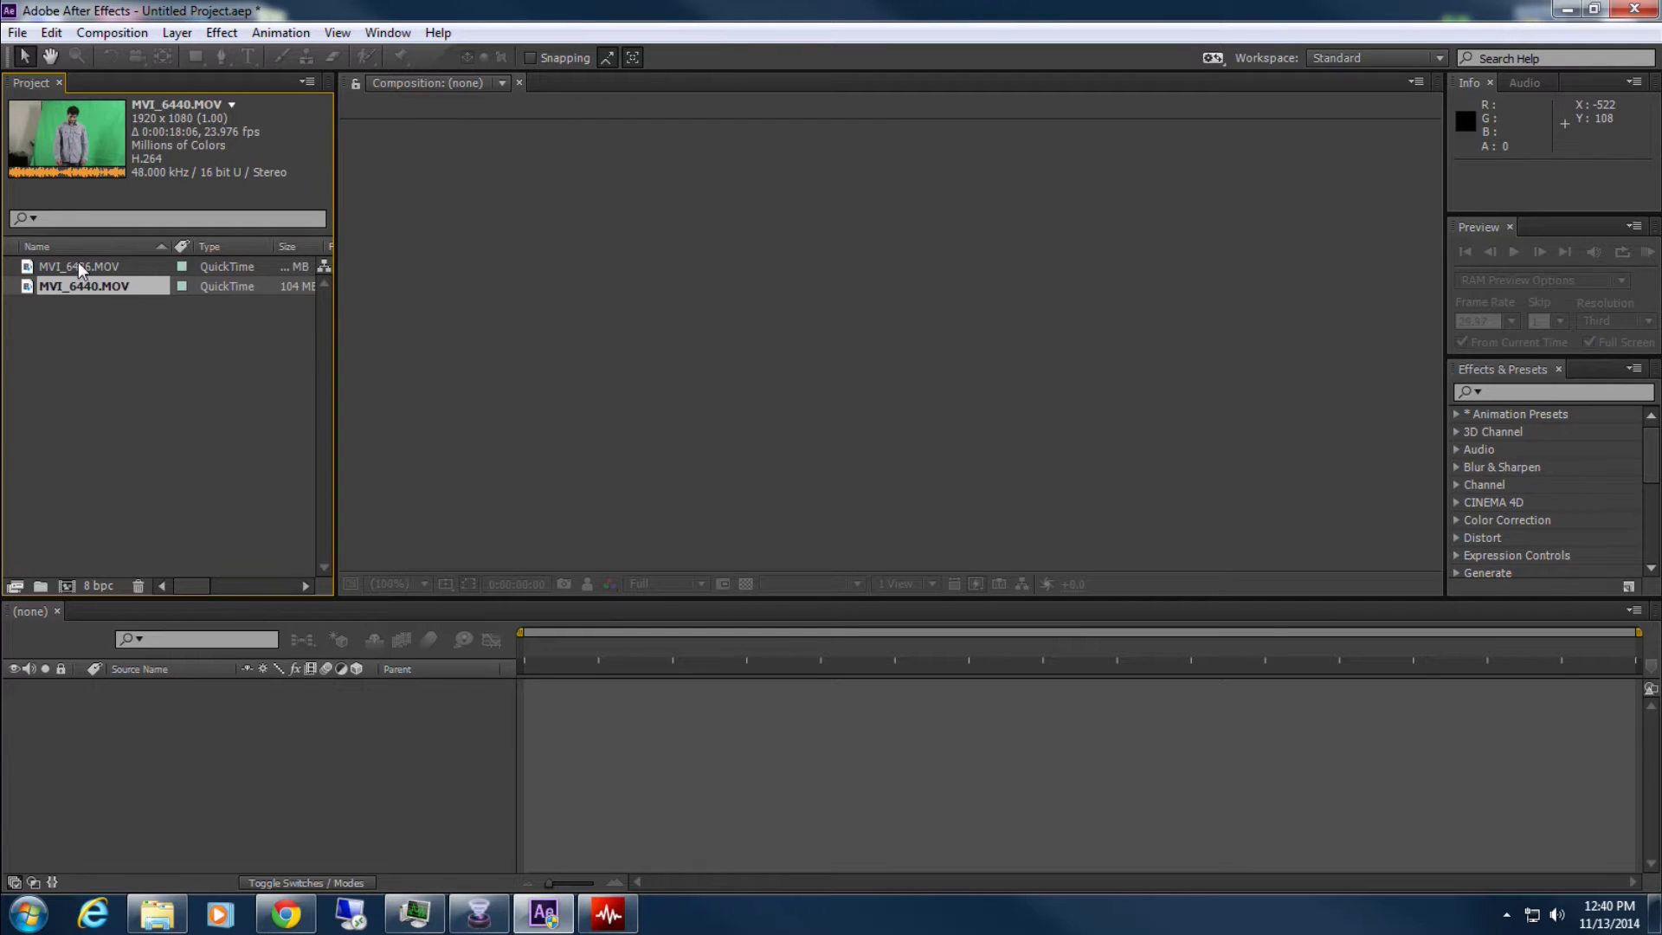
pyautogui.doubleClick(80, 284)
pyautogui.doubleClick(99, 264)
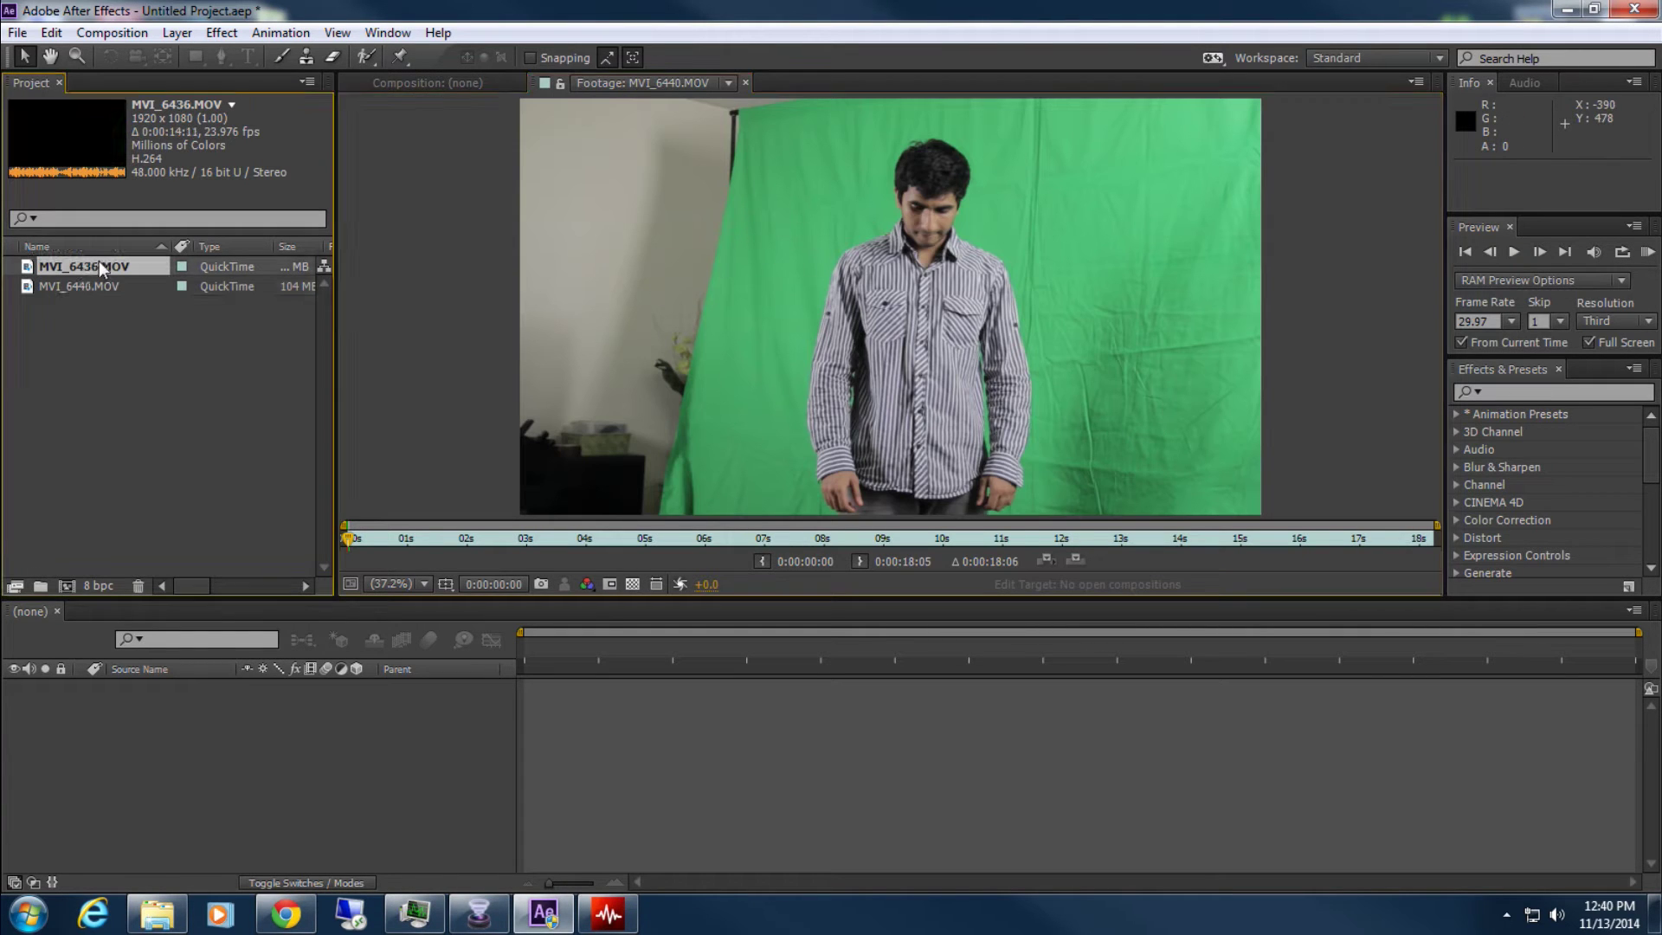
pyautogui.click(101, 284)
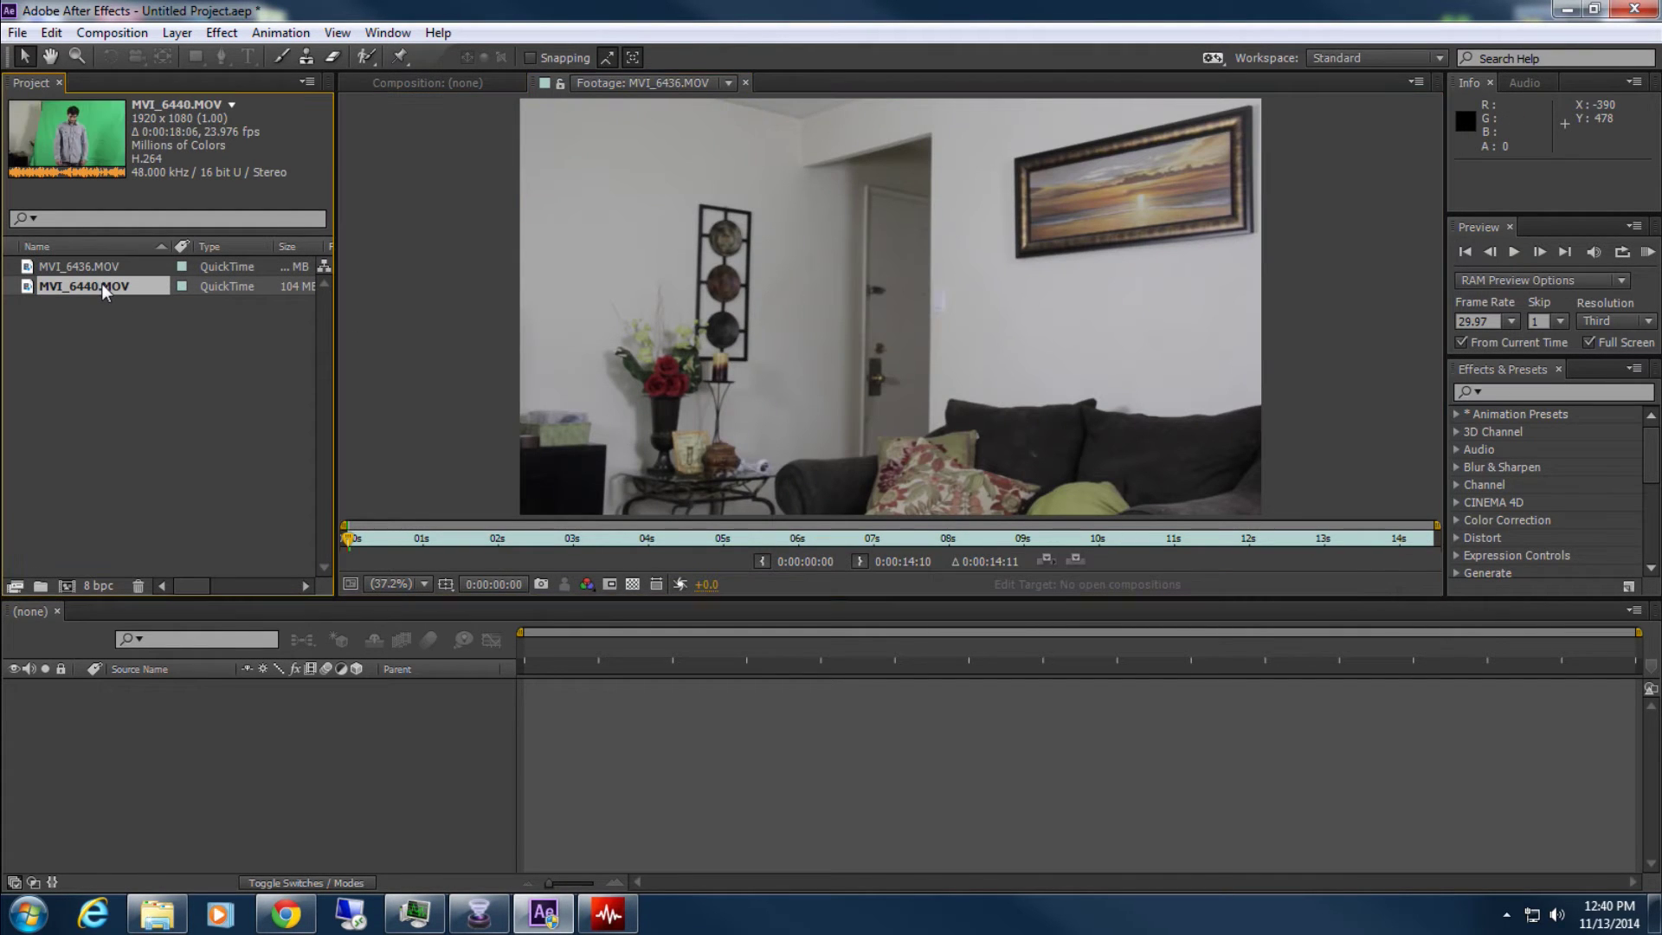
pyautogui.doubleClick(103, 284)
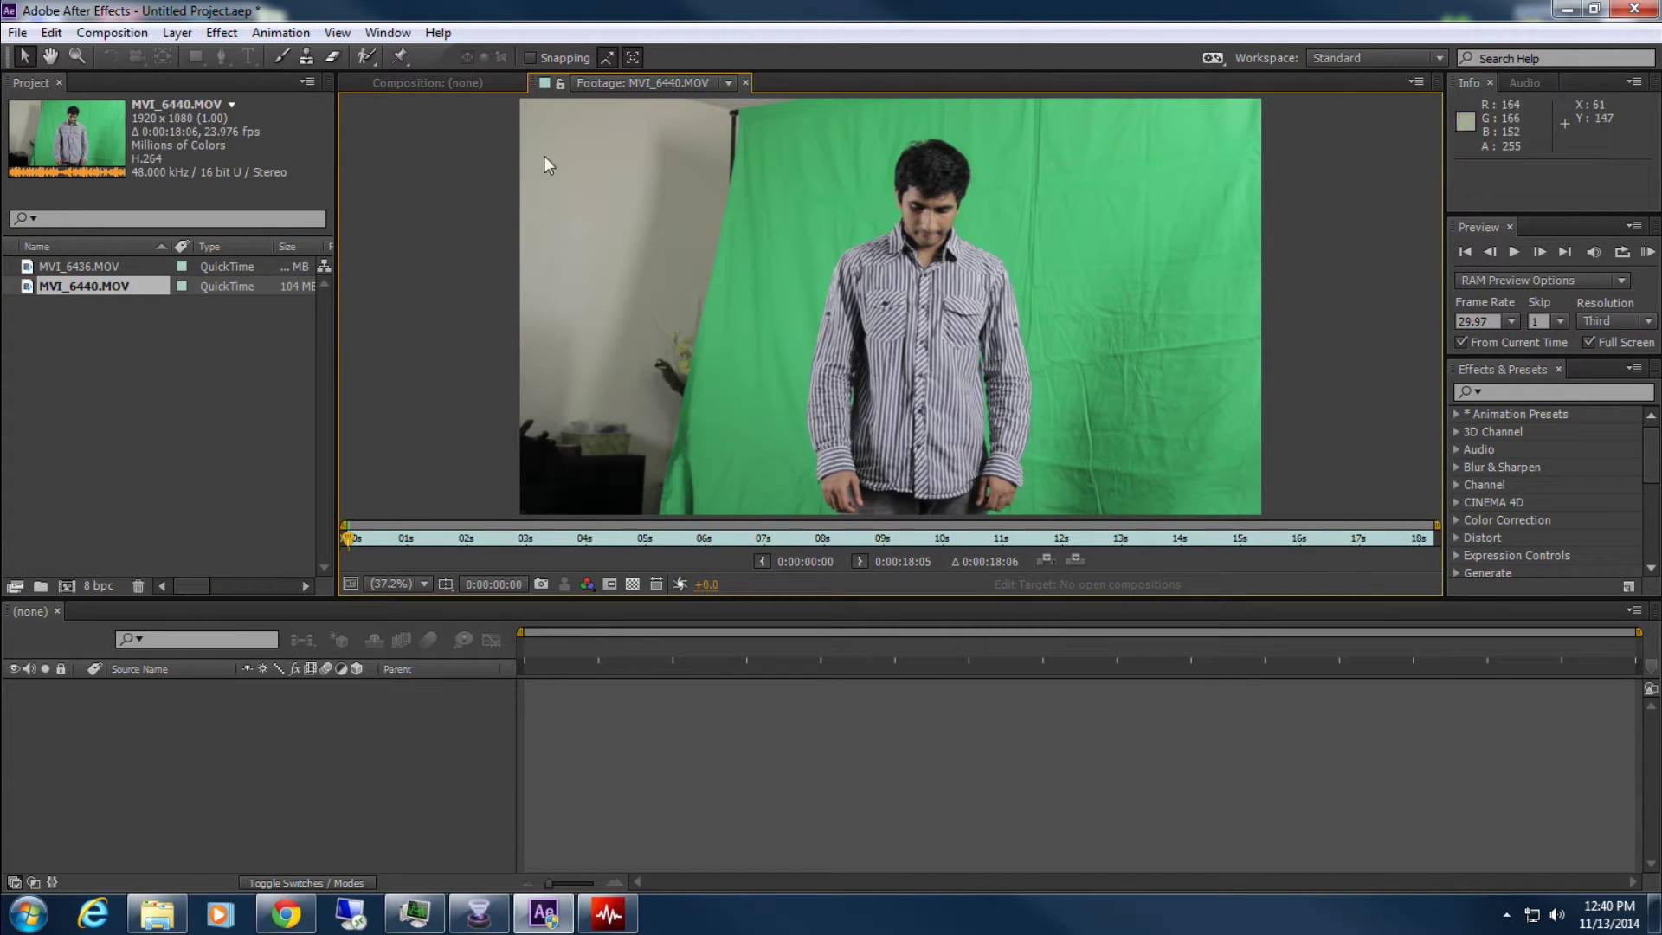
pyautogui.click(91, 269)
pyautogui.doubleClick(90, 269)
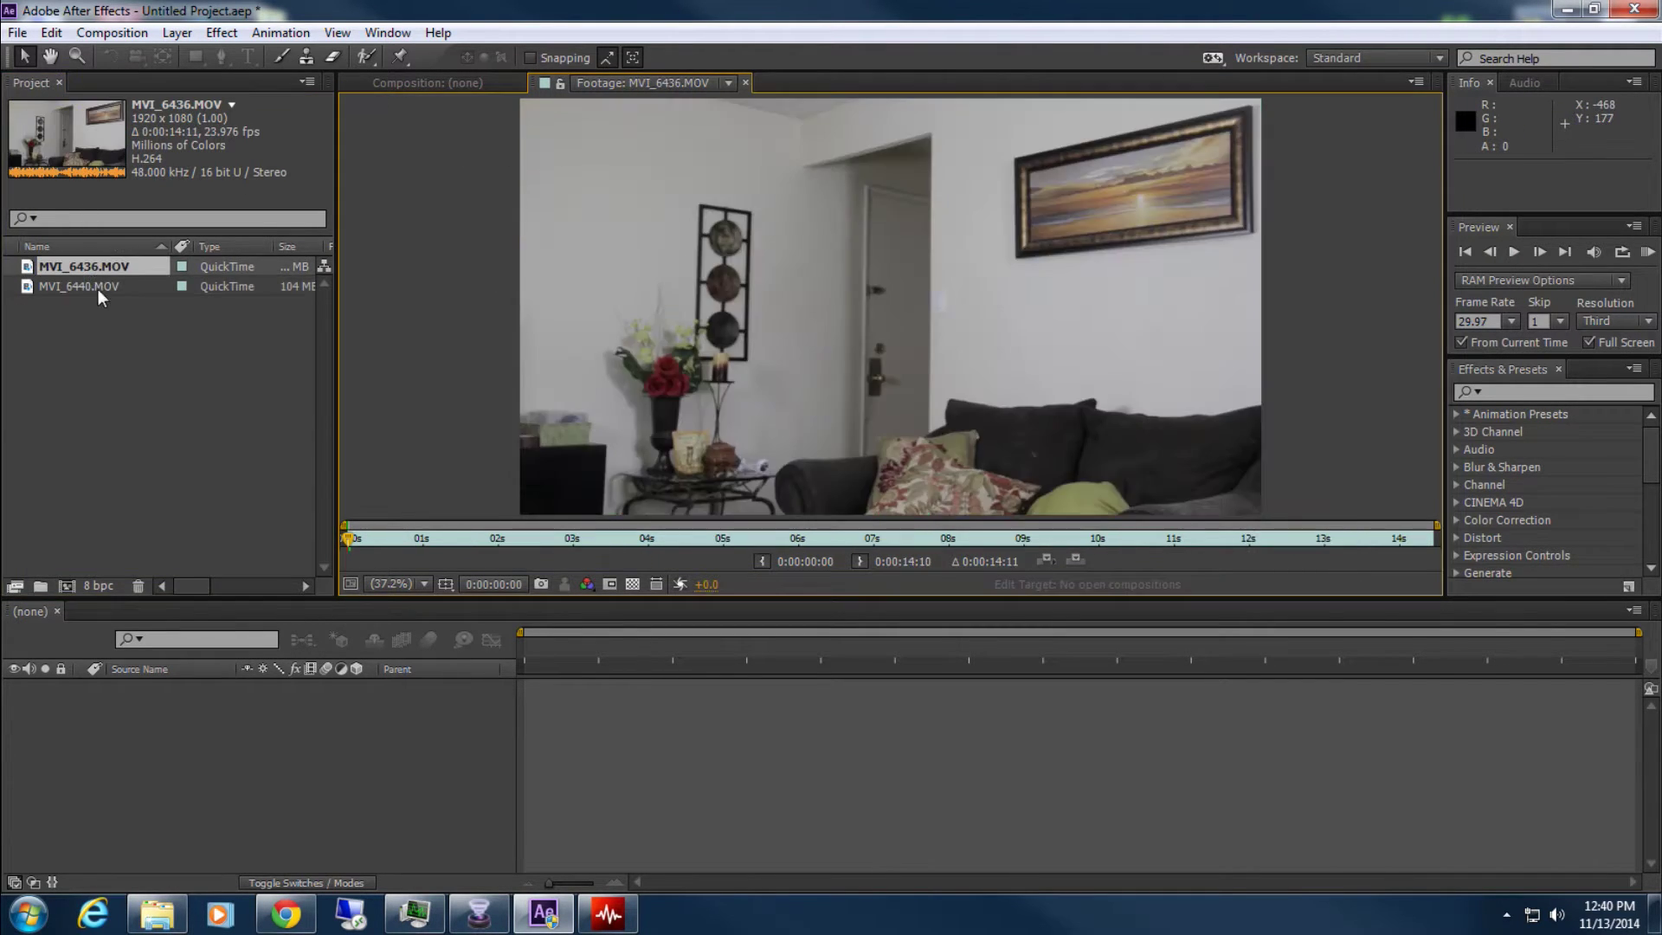
pyautogui.doubleClick(100, 285)
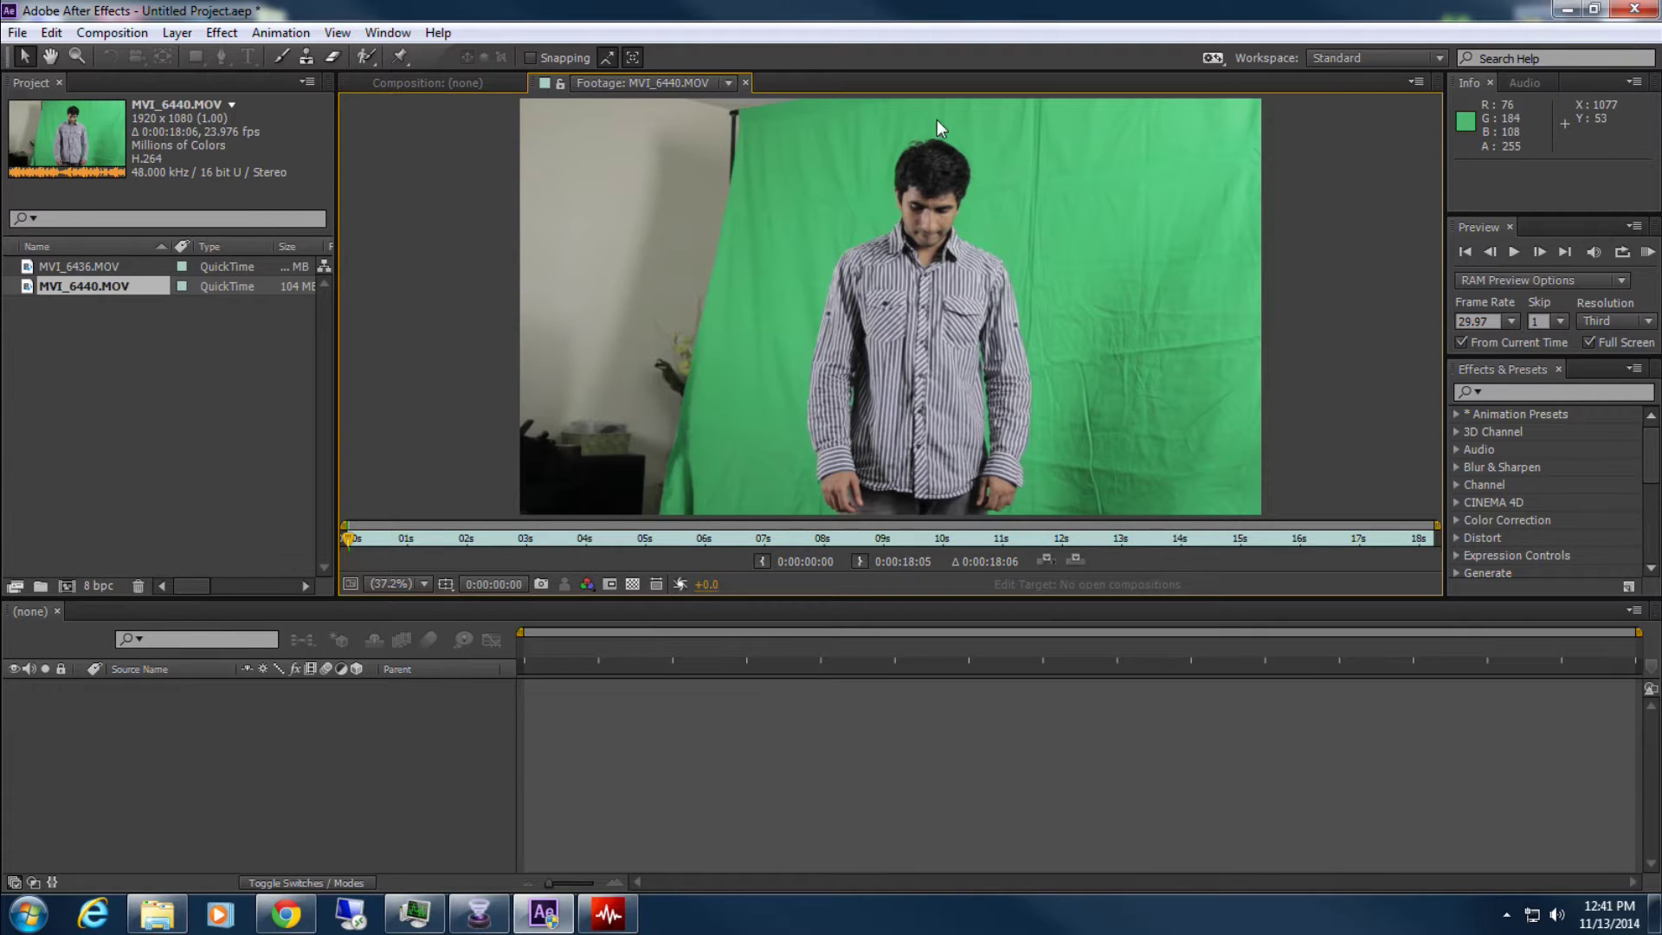
pyautogui.doubleClick(76, 263)
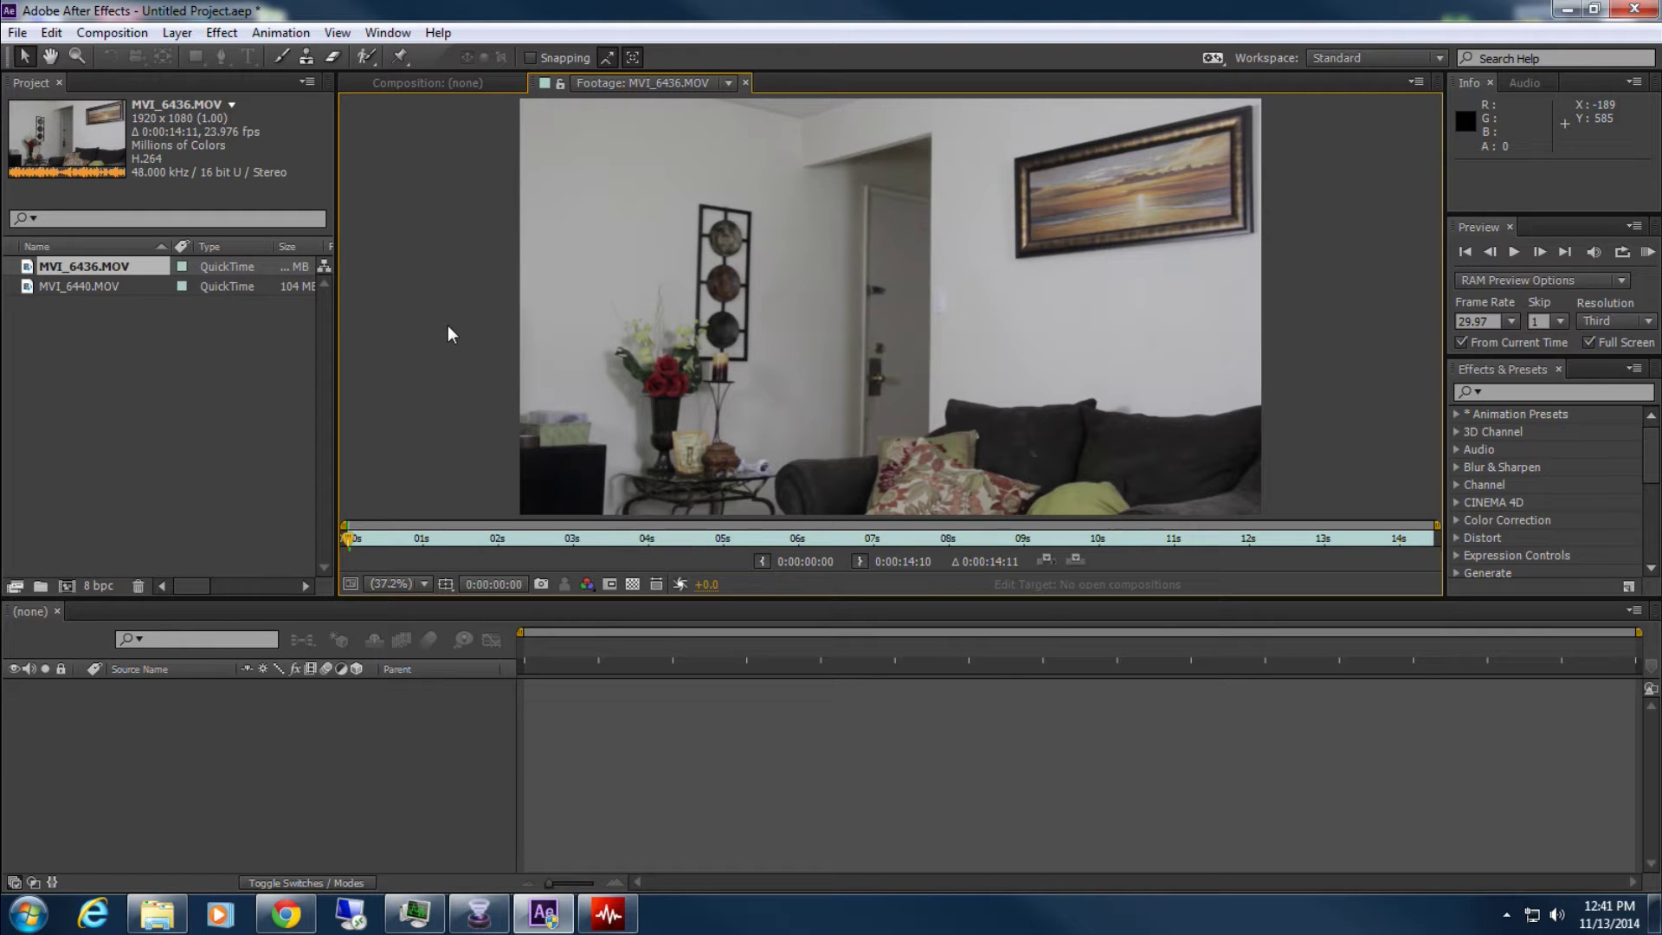
pyautogui.click(215, 345)
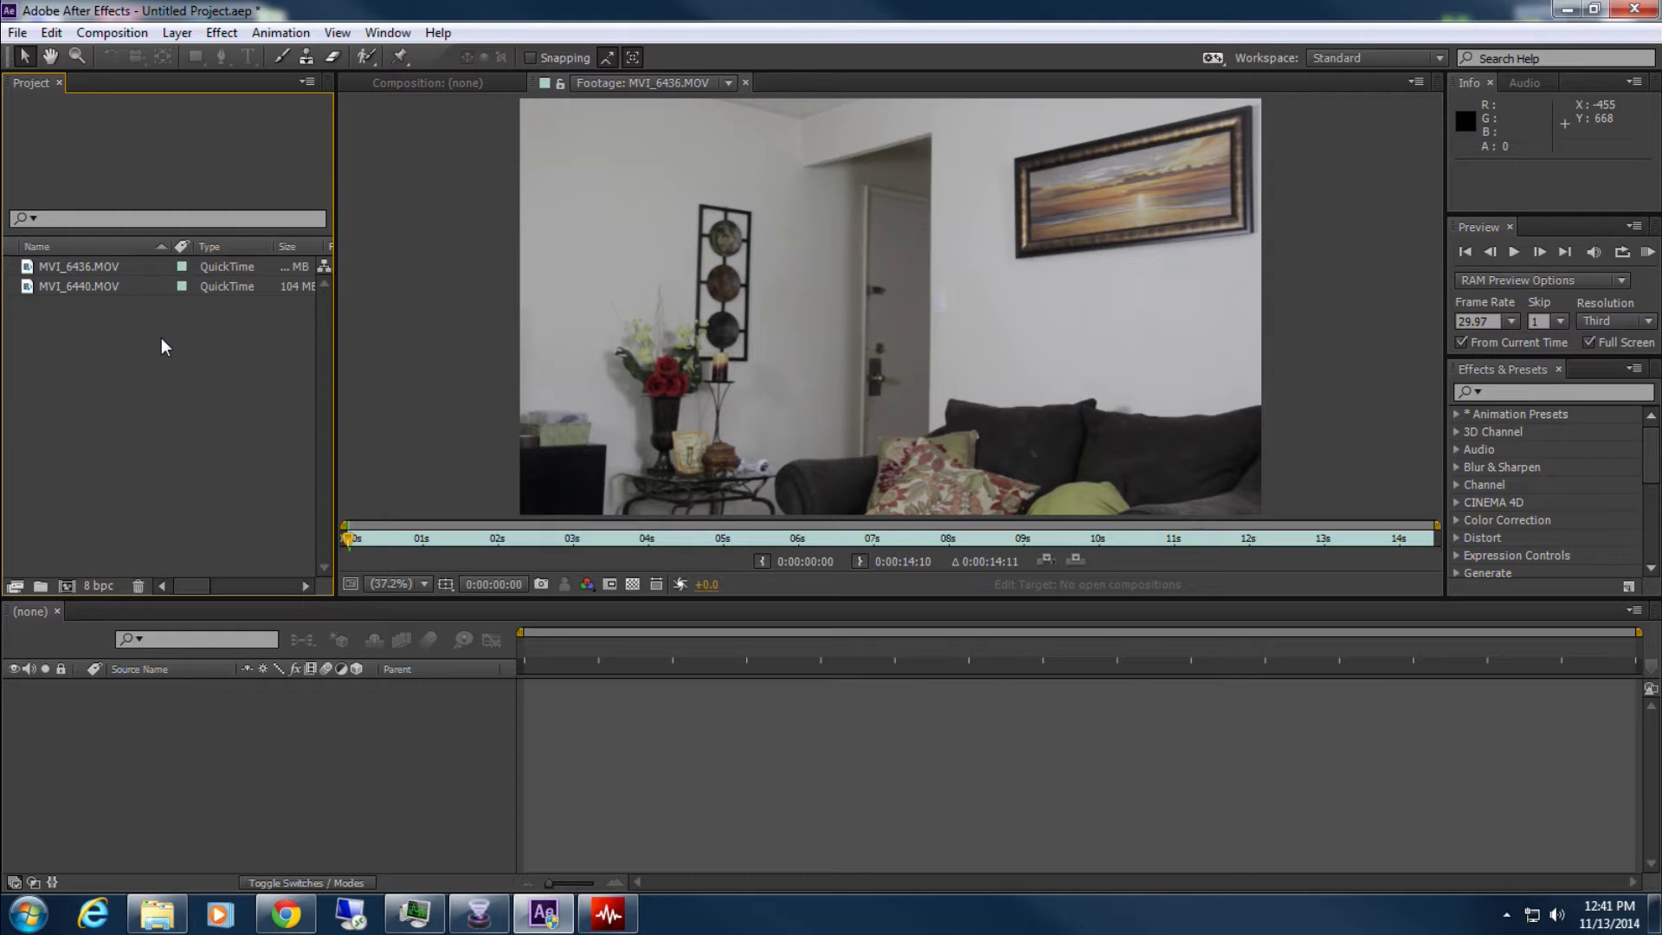
# Widen the project list, create a composition from the MVI_6436.MOV clip and scrub through it
pyautogui.click(73, 262)
pyautogui.moveTo(96, 266); pyautogui.dragTo(99, 267)
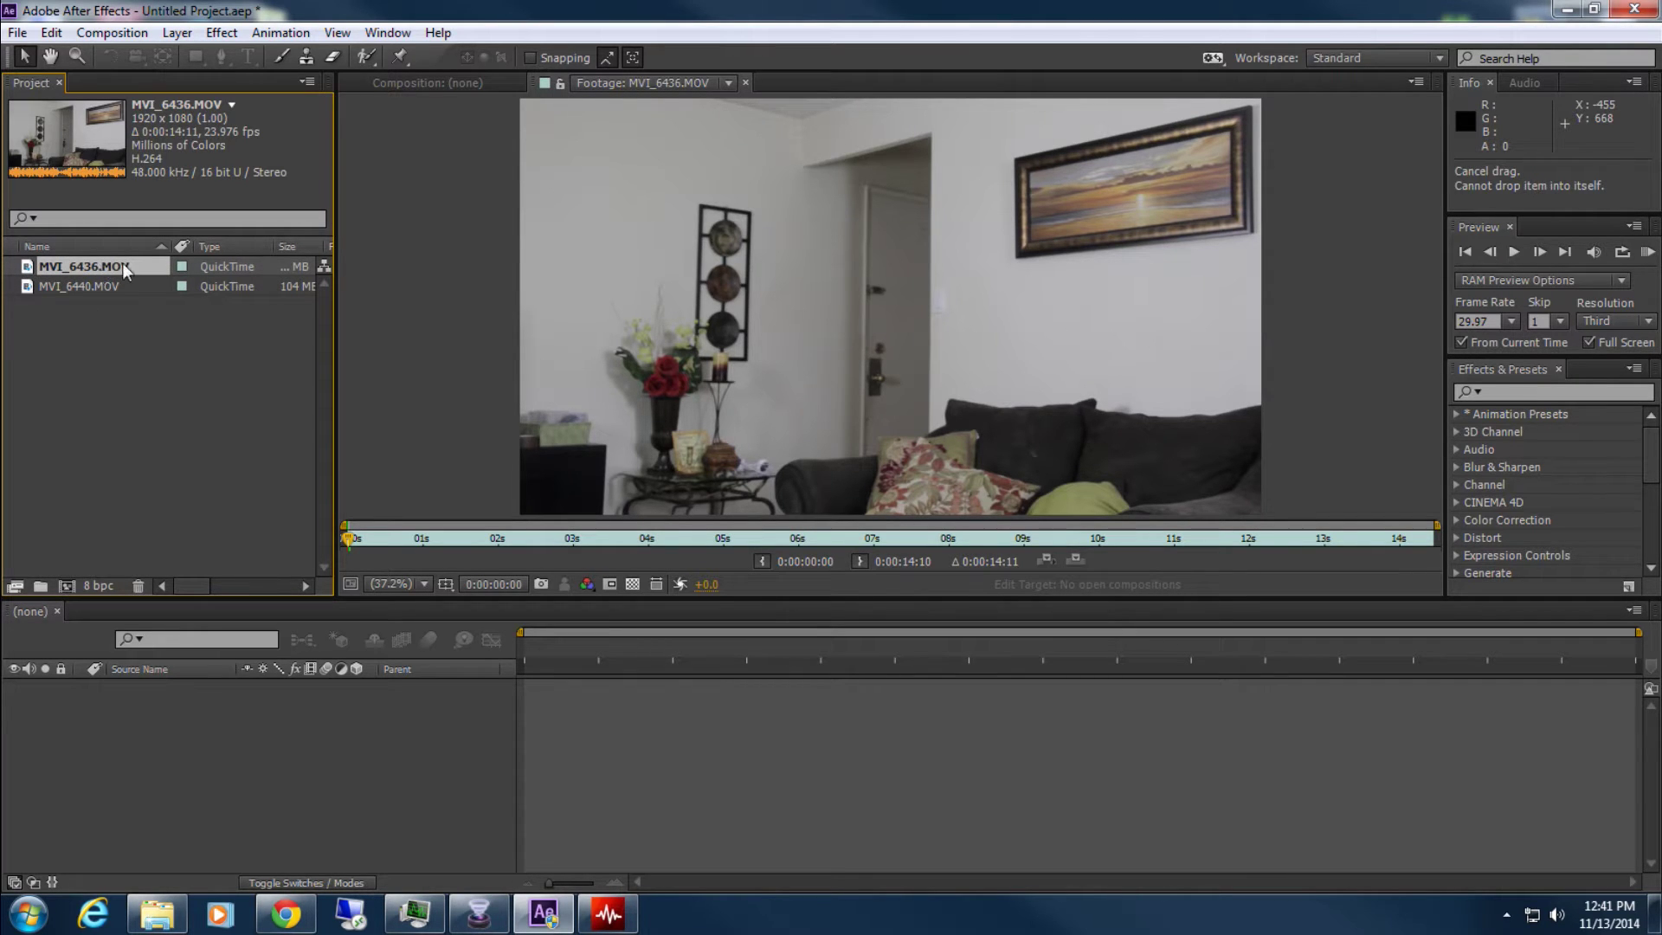
pyautogui.moveTo(322, 251); pyautogui.dragTo(416, 251)
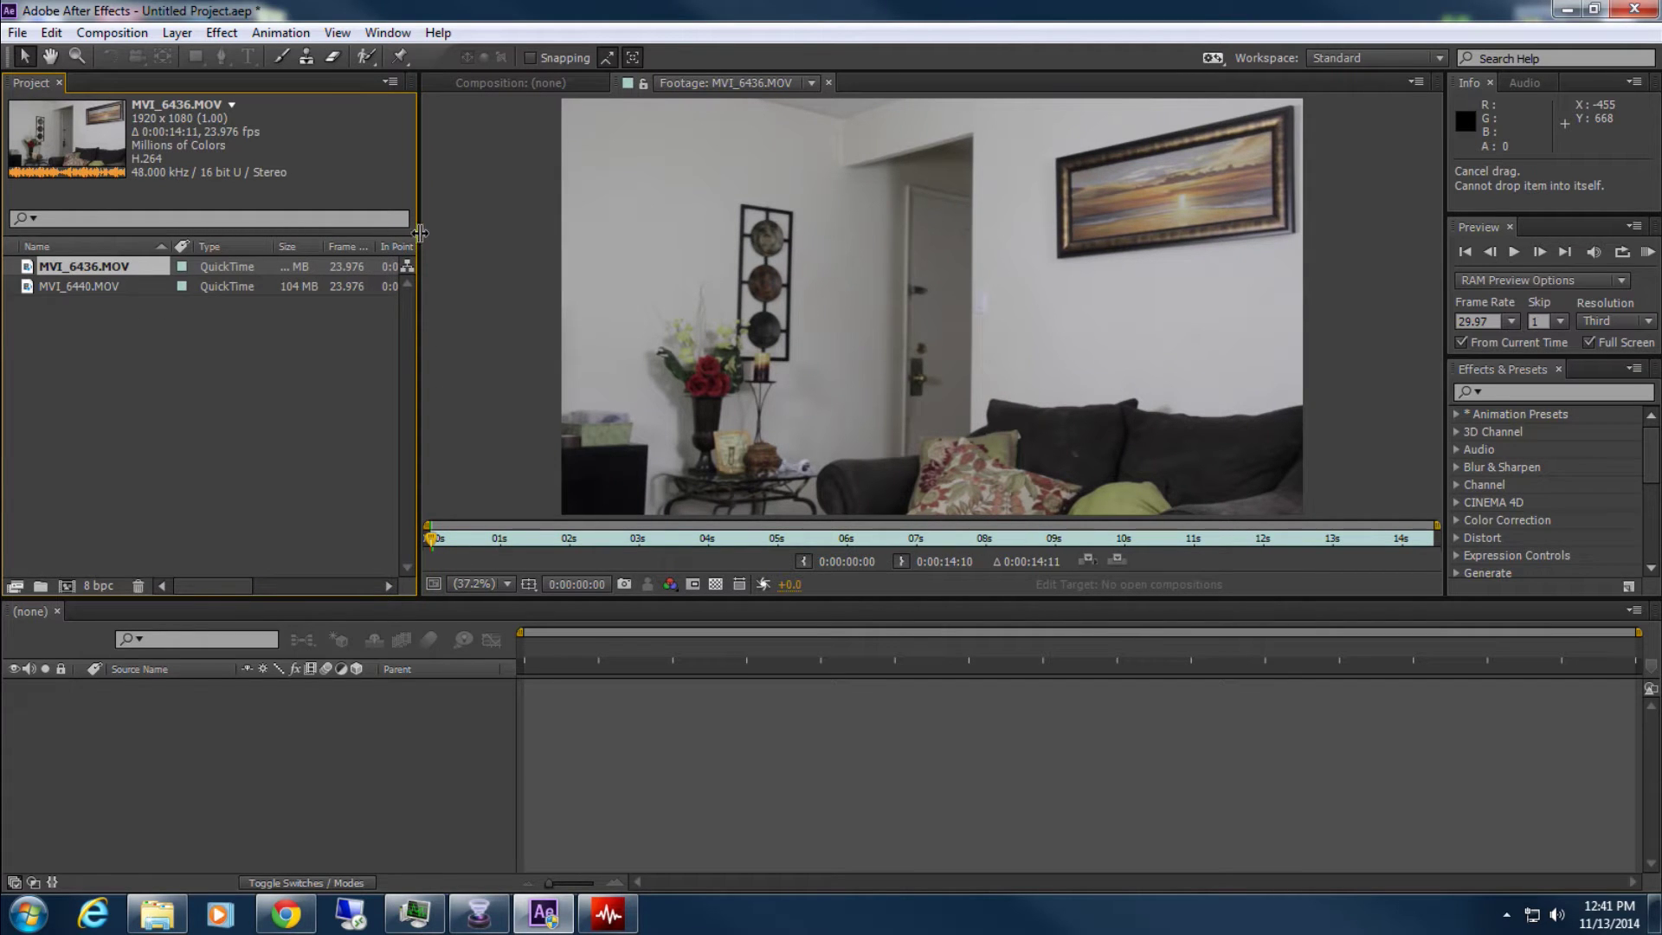
pyautogui.moveTo(69, 273); pyautogui.dragTo(65, 583)
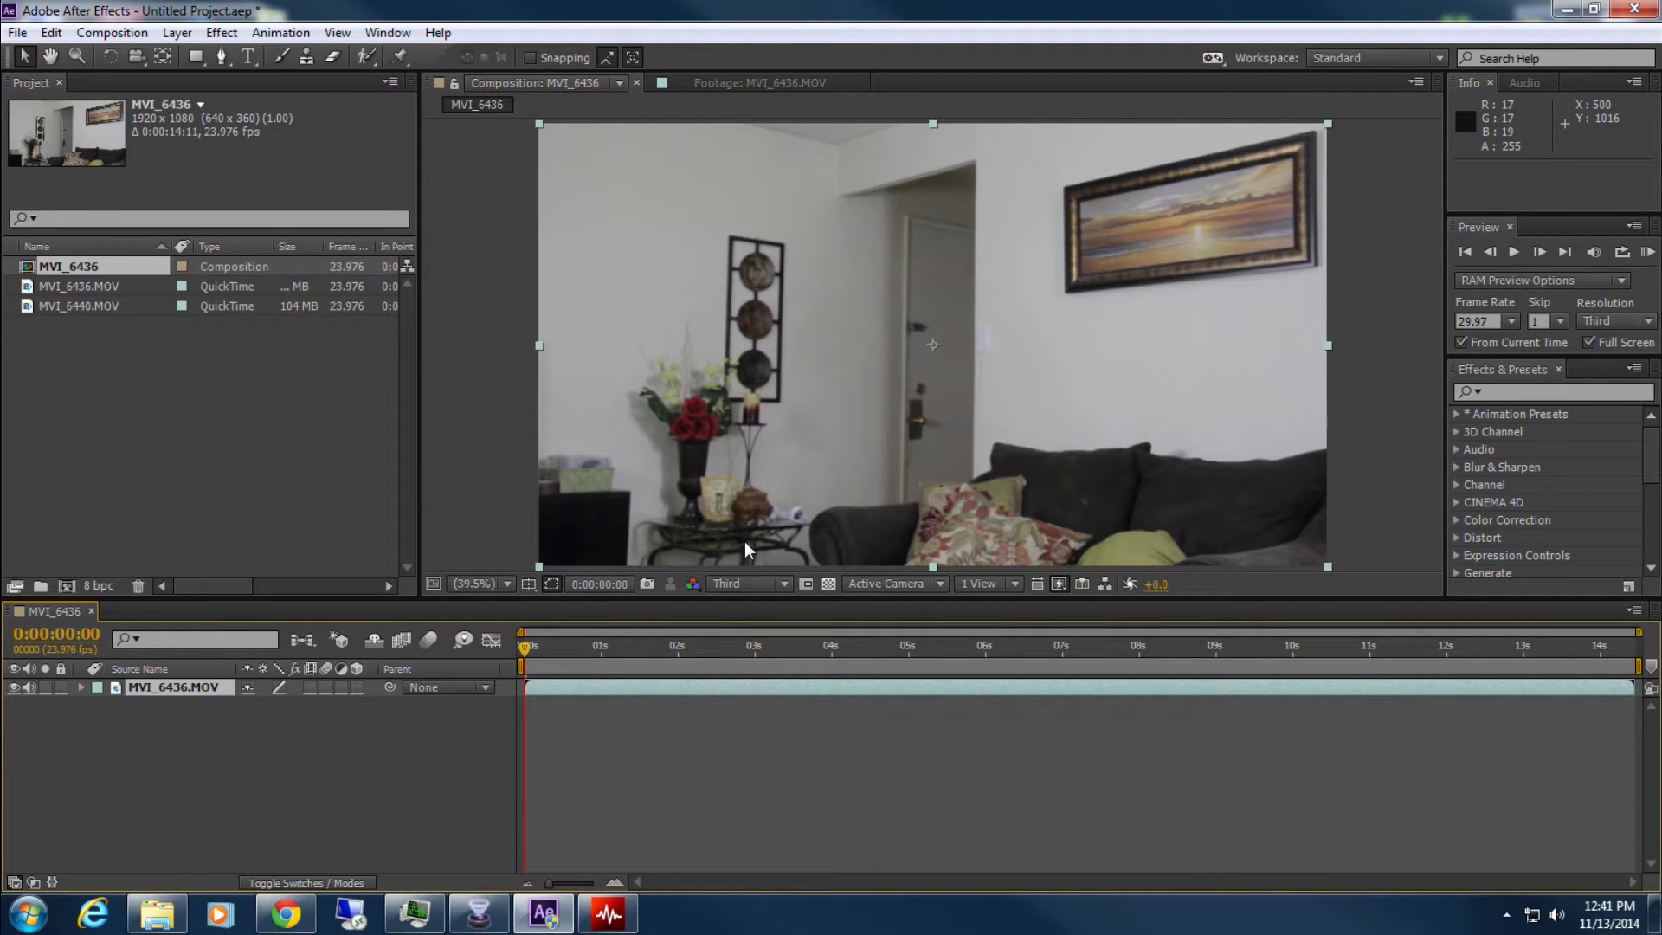
pyautogui.moveTo(672, 645); pyautogui.dragTo(1120, 644)
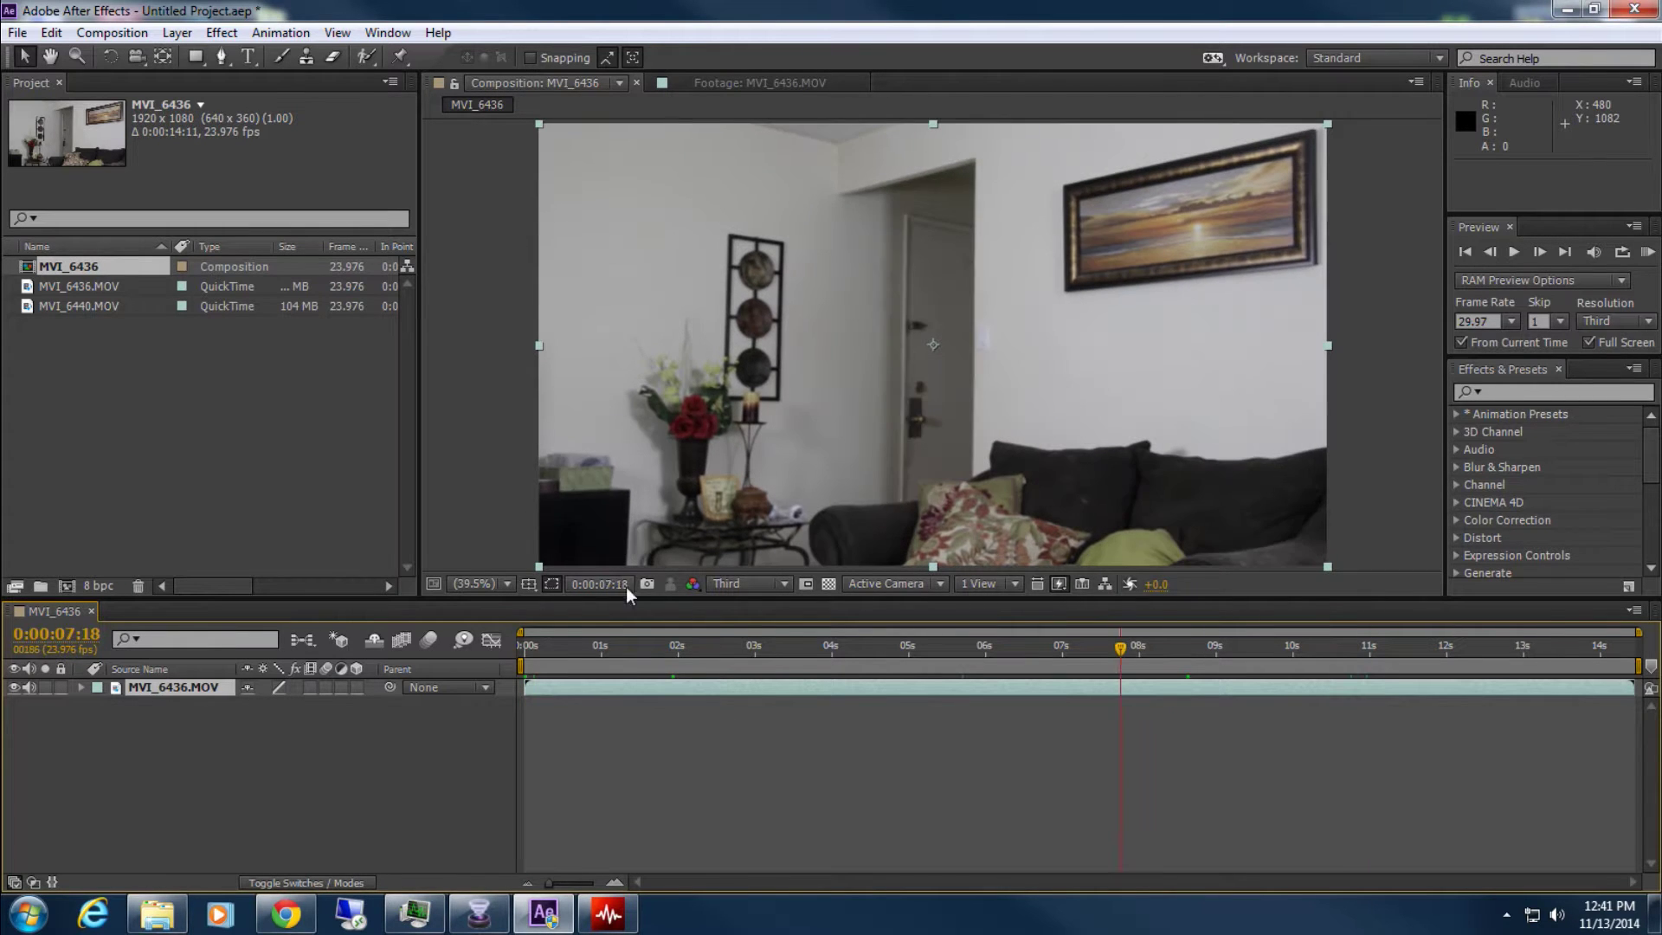
pyautogui.moveTo(1385, 645); pyautogui.dragTo(1171, 642)
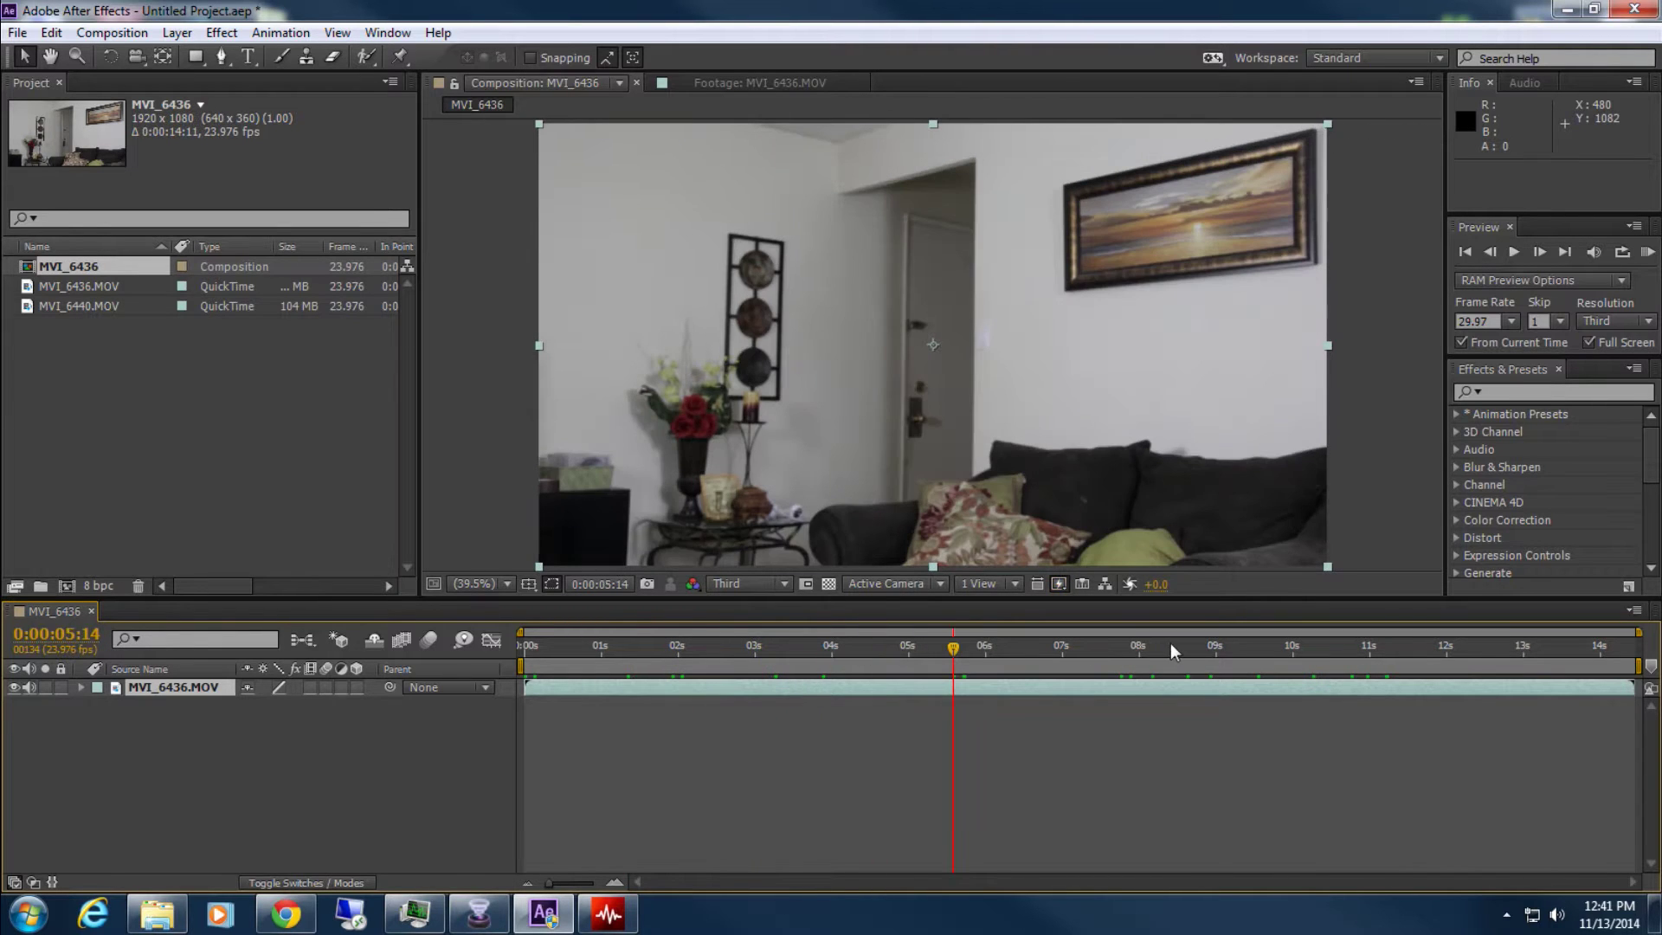
pyautogui.click(1149, 717)
# Rename the MVI_6436.MOV layer in the composition as BG and lock it
pyautogui.click(164, 370)
pyautogui.click(106, 286)
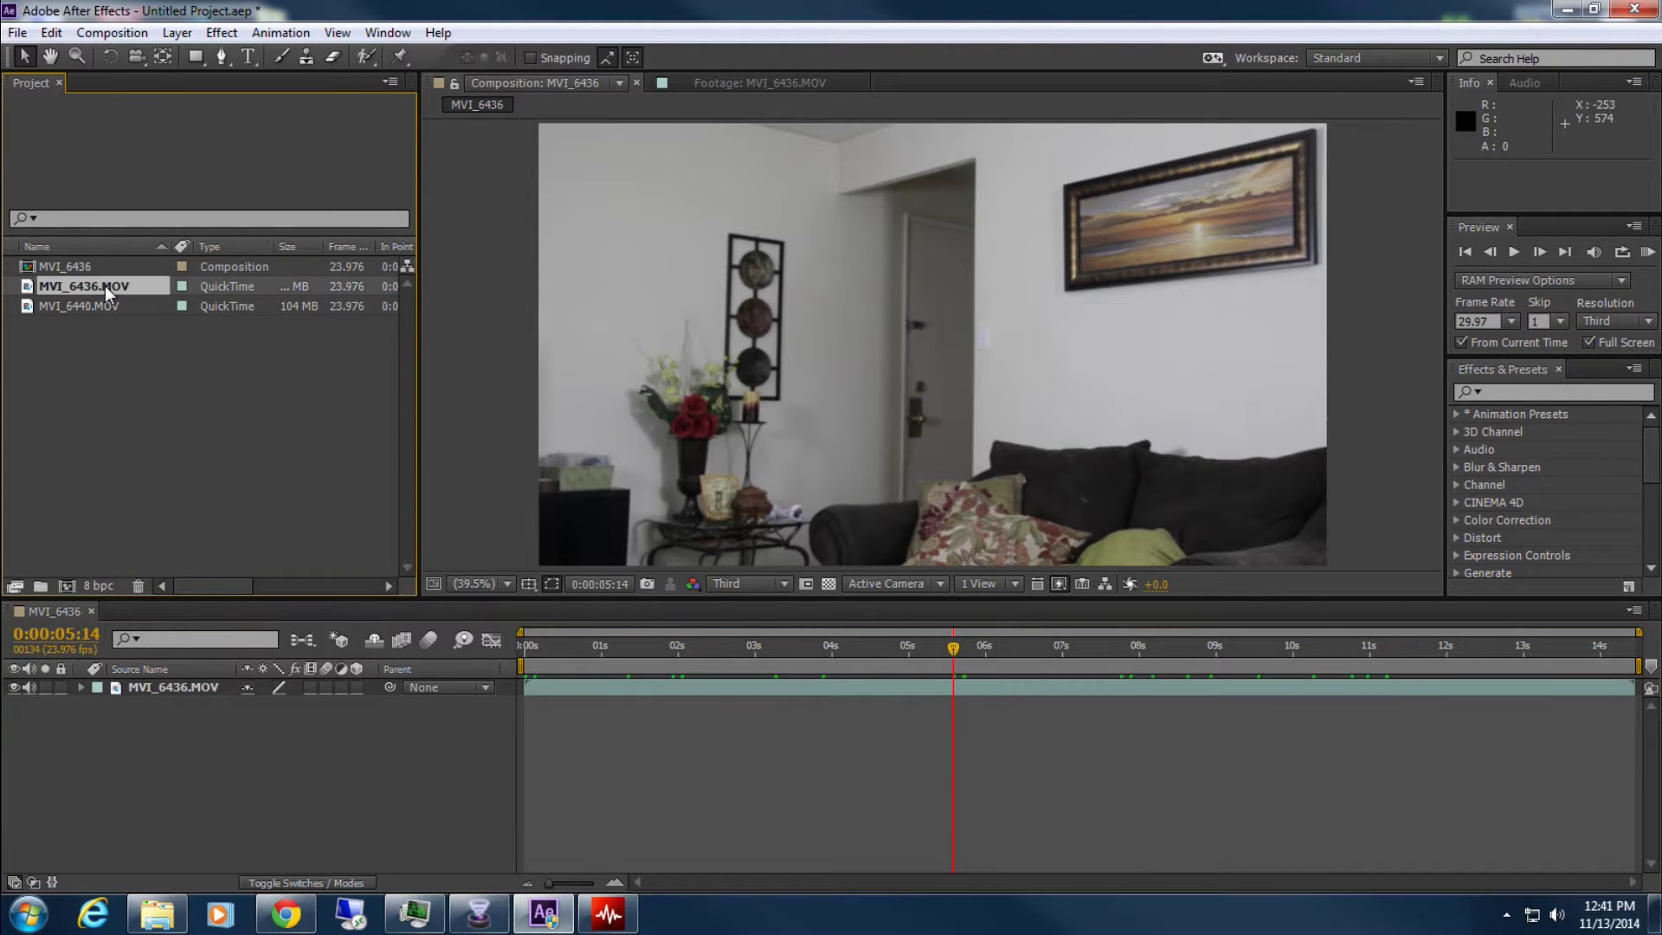
pyautogui.click(112, 354)
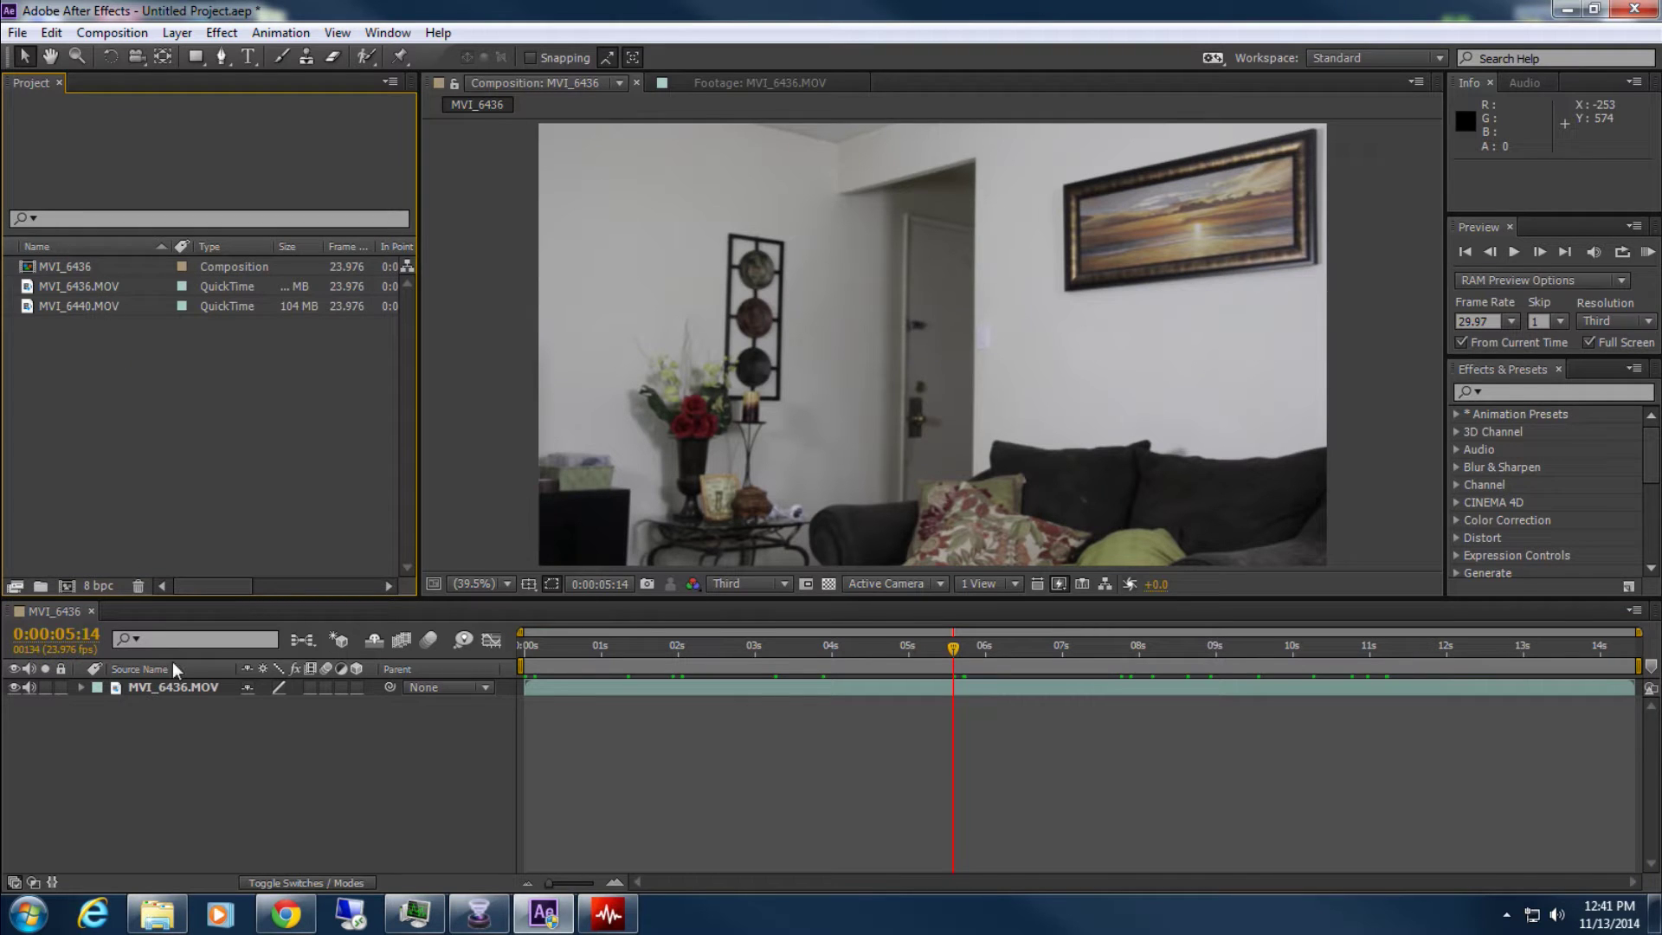
pyautogui.click(173, 687)
pyautogui.rightClick(173, 688)
pyautogui.click(148, 683)
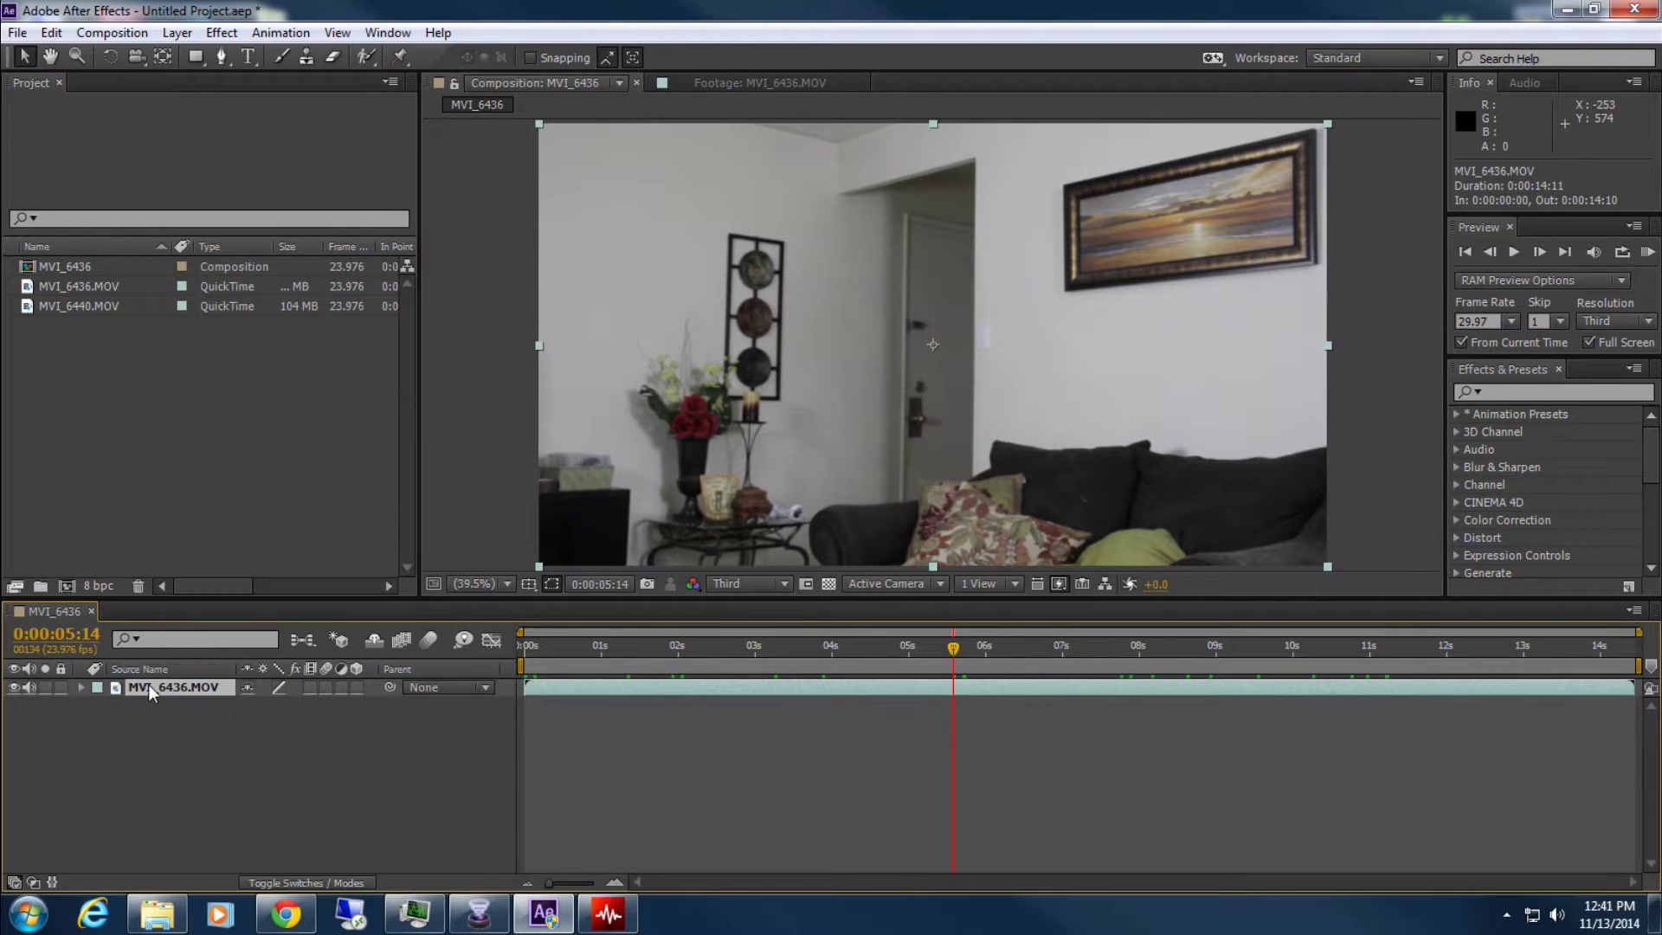
pyautogui.doubleClick(148, 684)
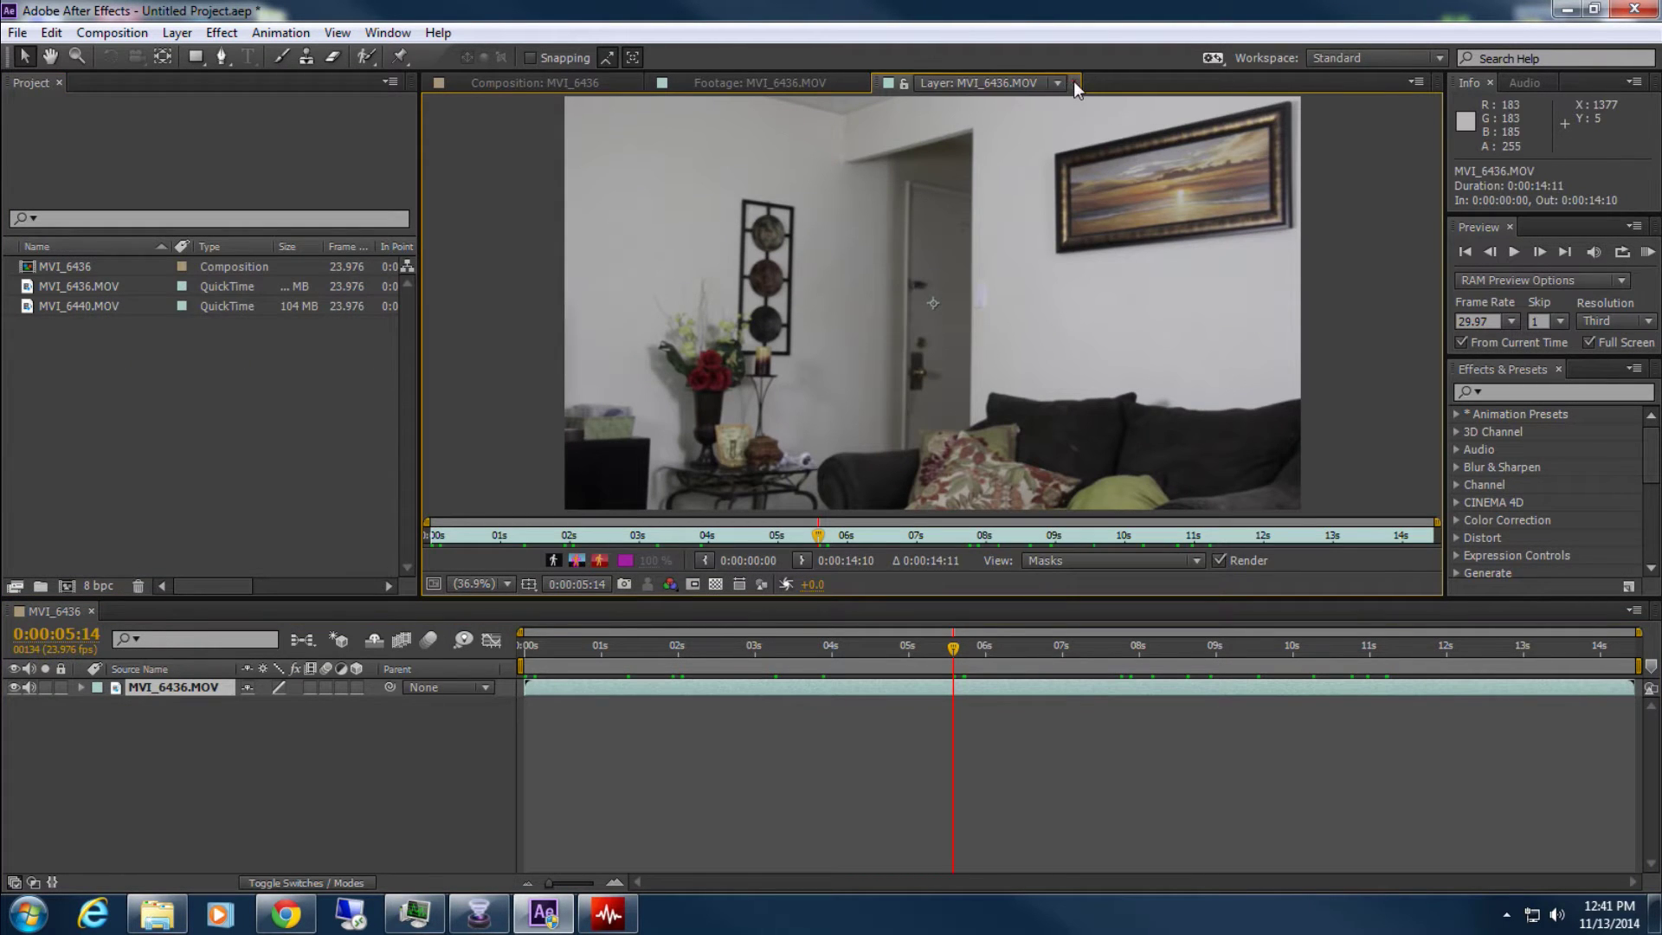
pyautogui.click(1074, 84)
pyautogui.rightClick(129, 696)
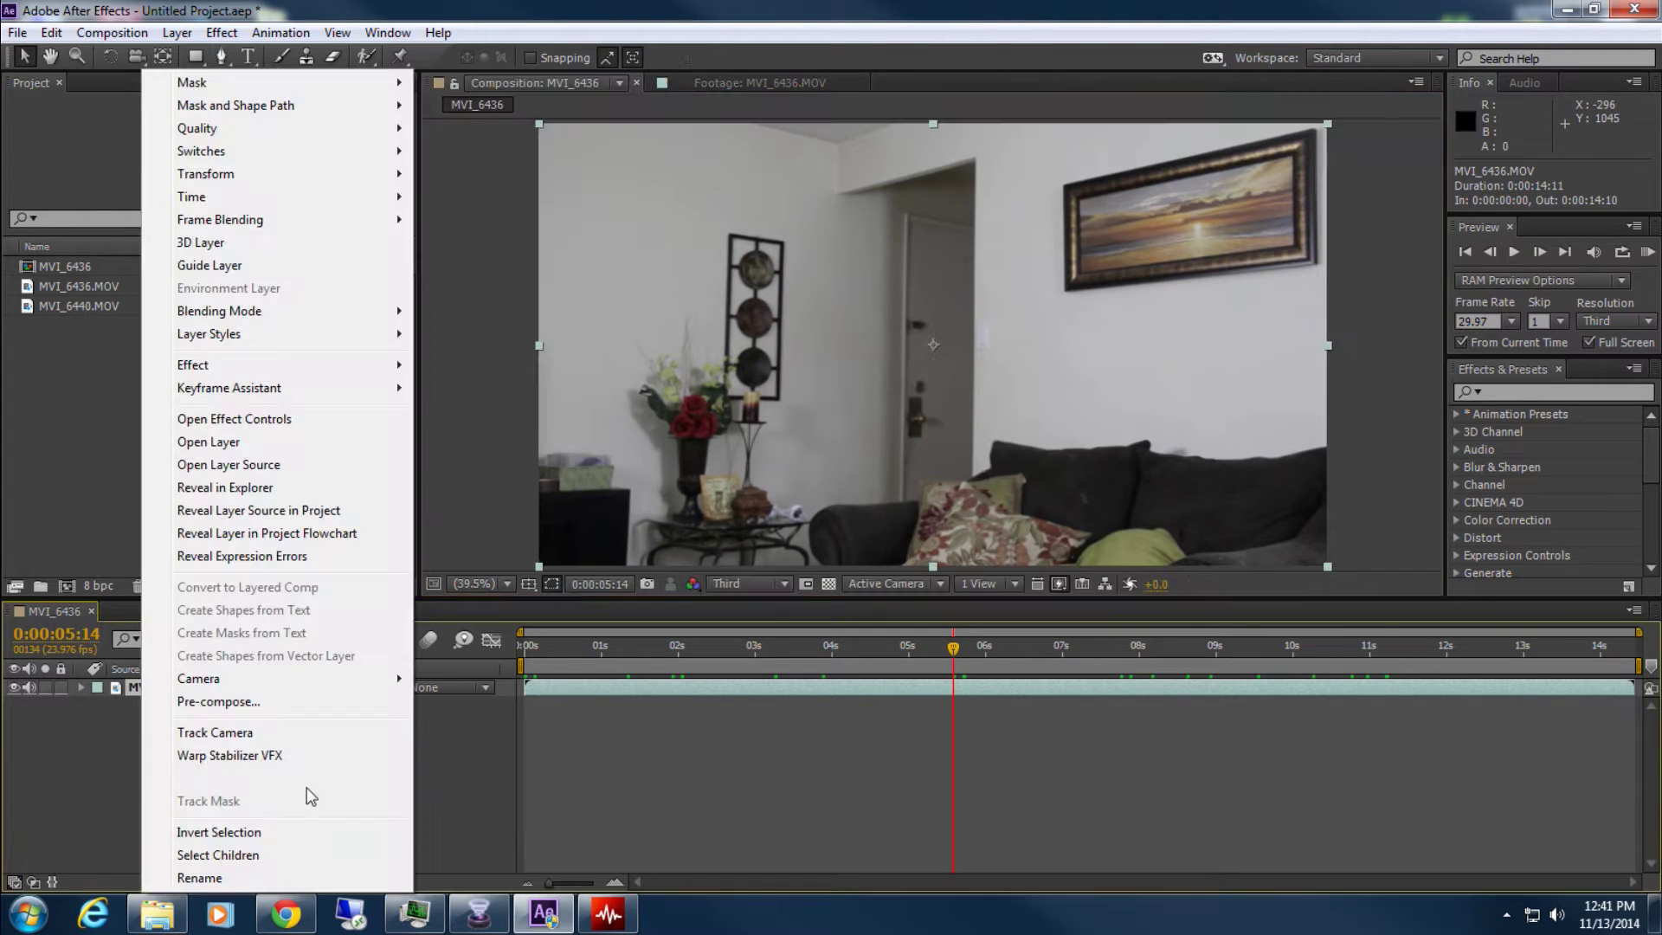
pyautogui.click(278, 873)
pyautogui.write('BG')
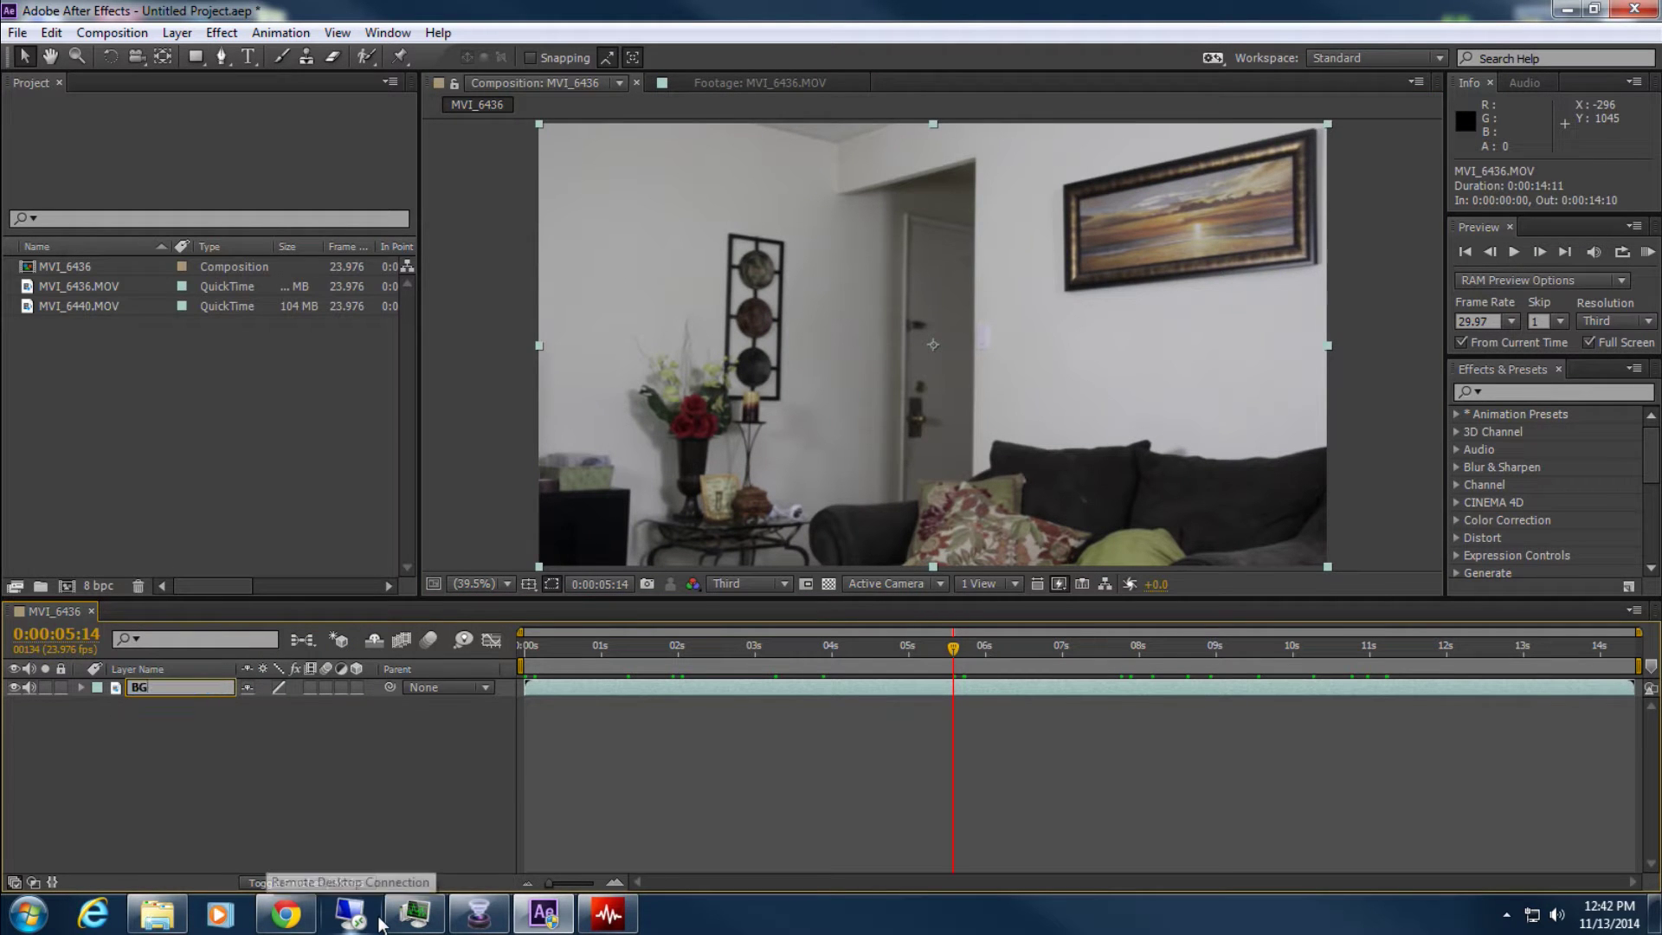
pyautogui.press('Return')
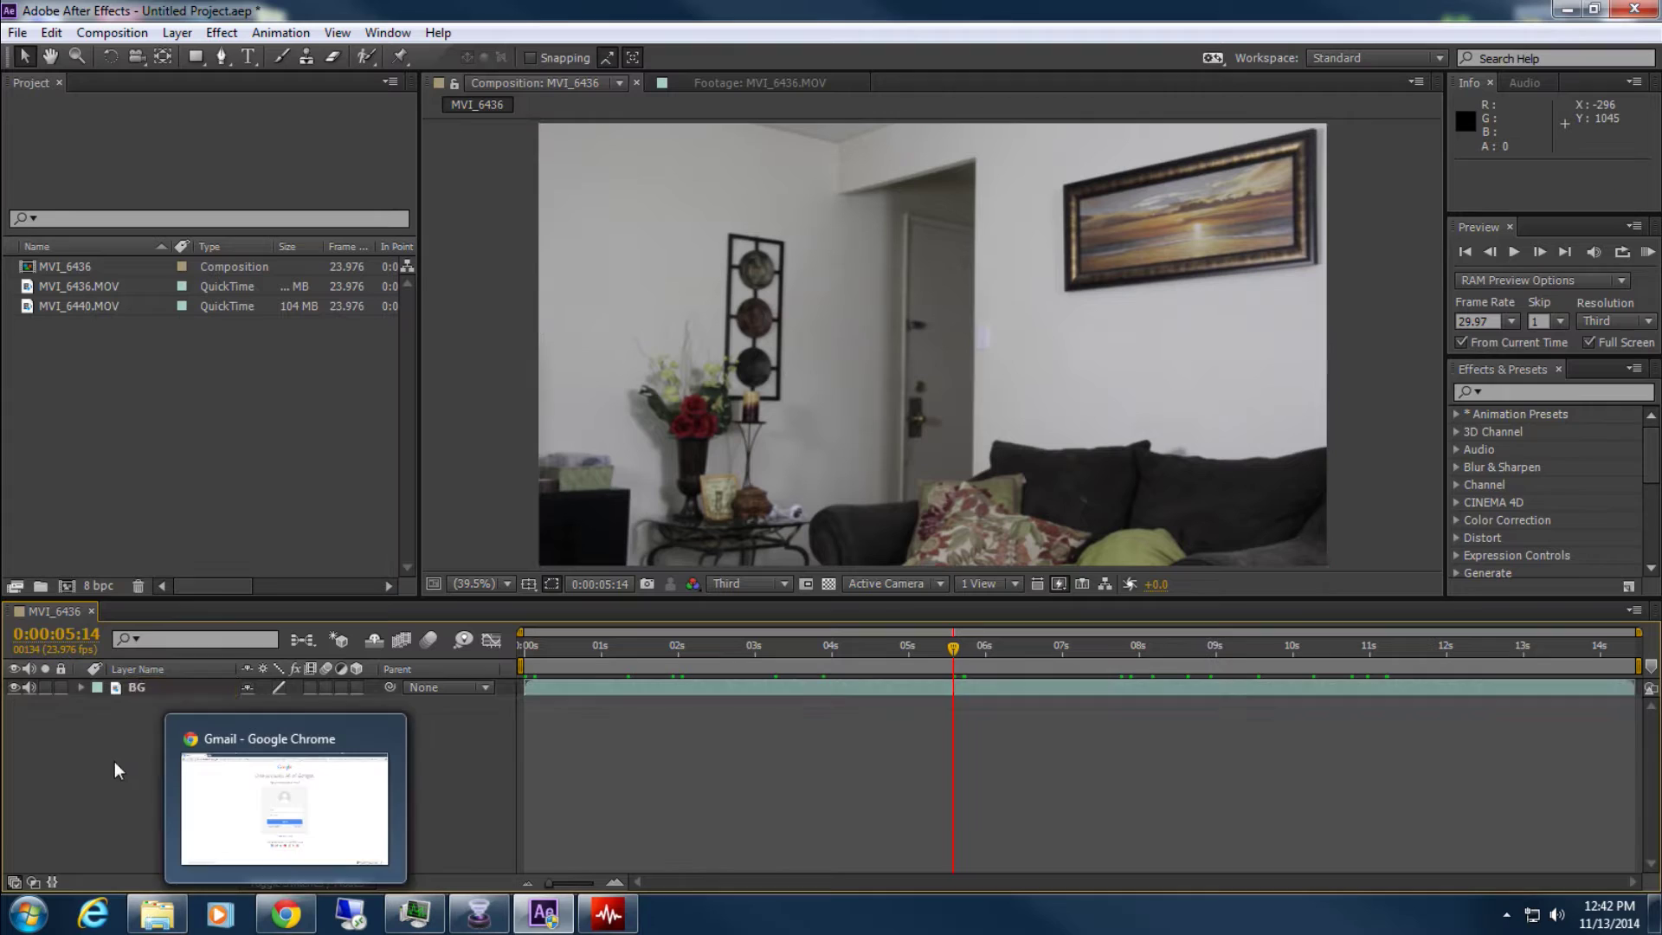
pyautogui.click(61, 687)
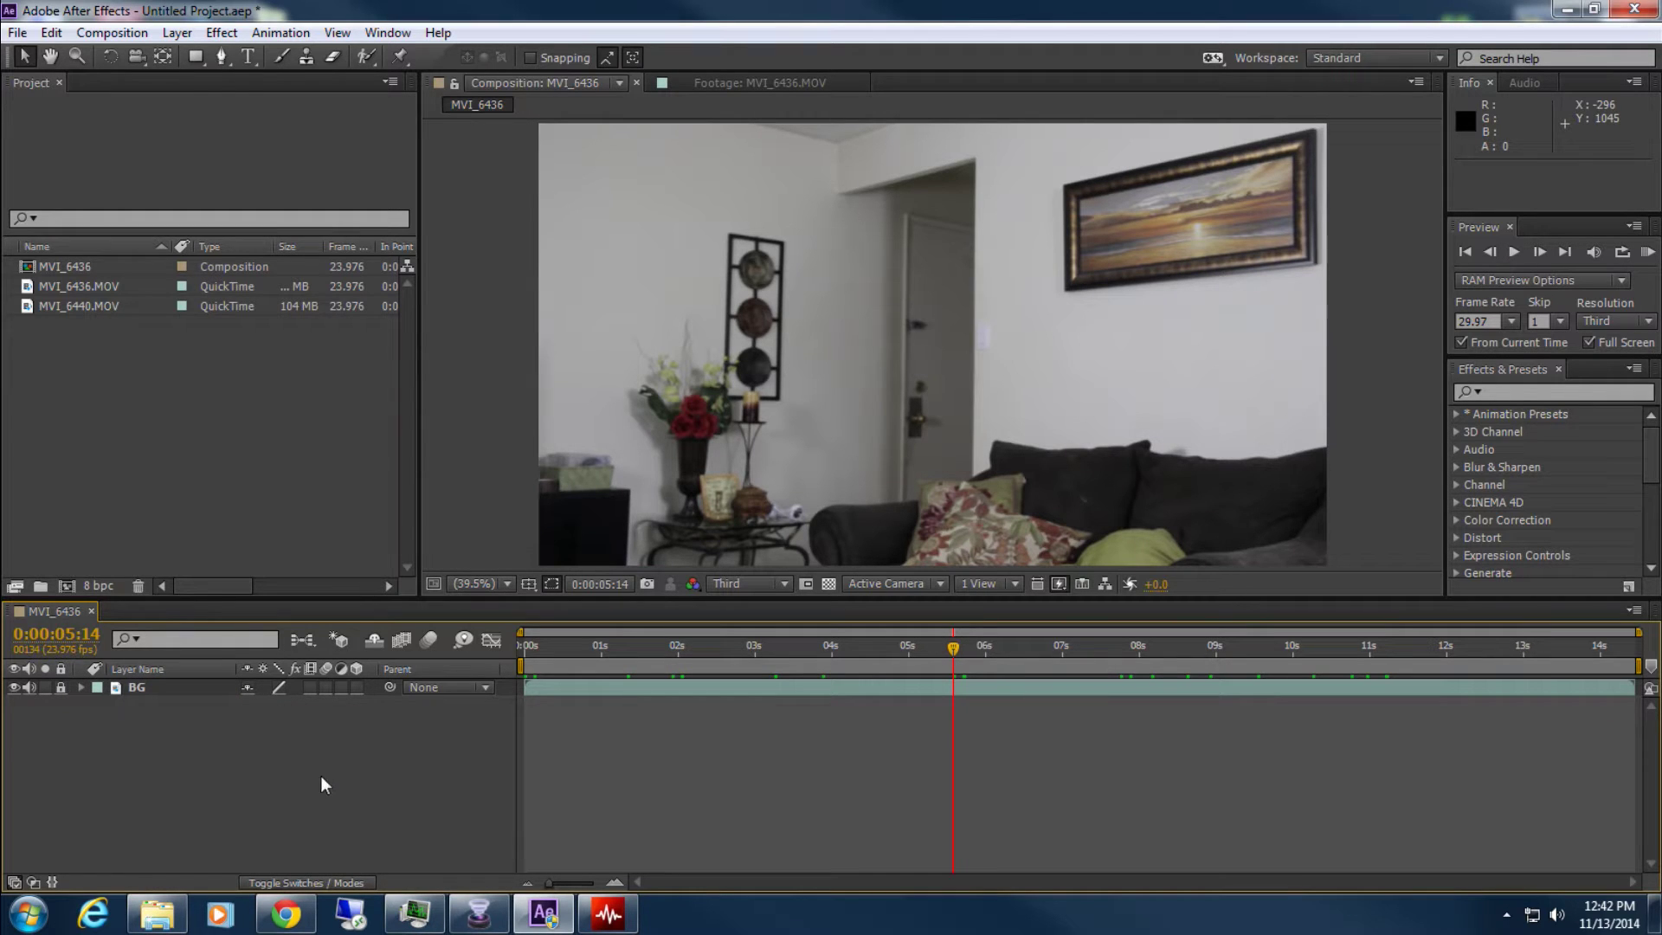
# Add the MVI_6440.MOV green-screen clip above the BG layer and scrub through the actor's movements
pyautogui.click(59, 283)
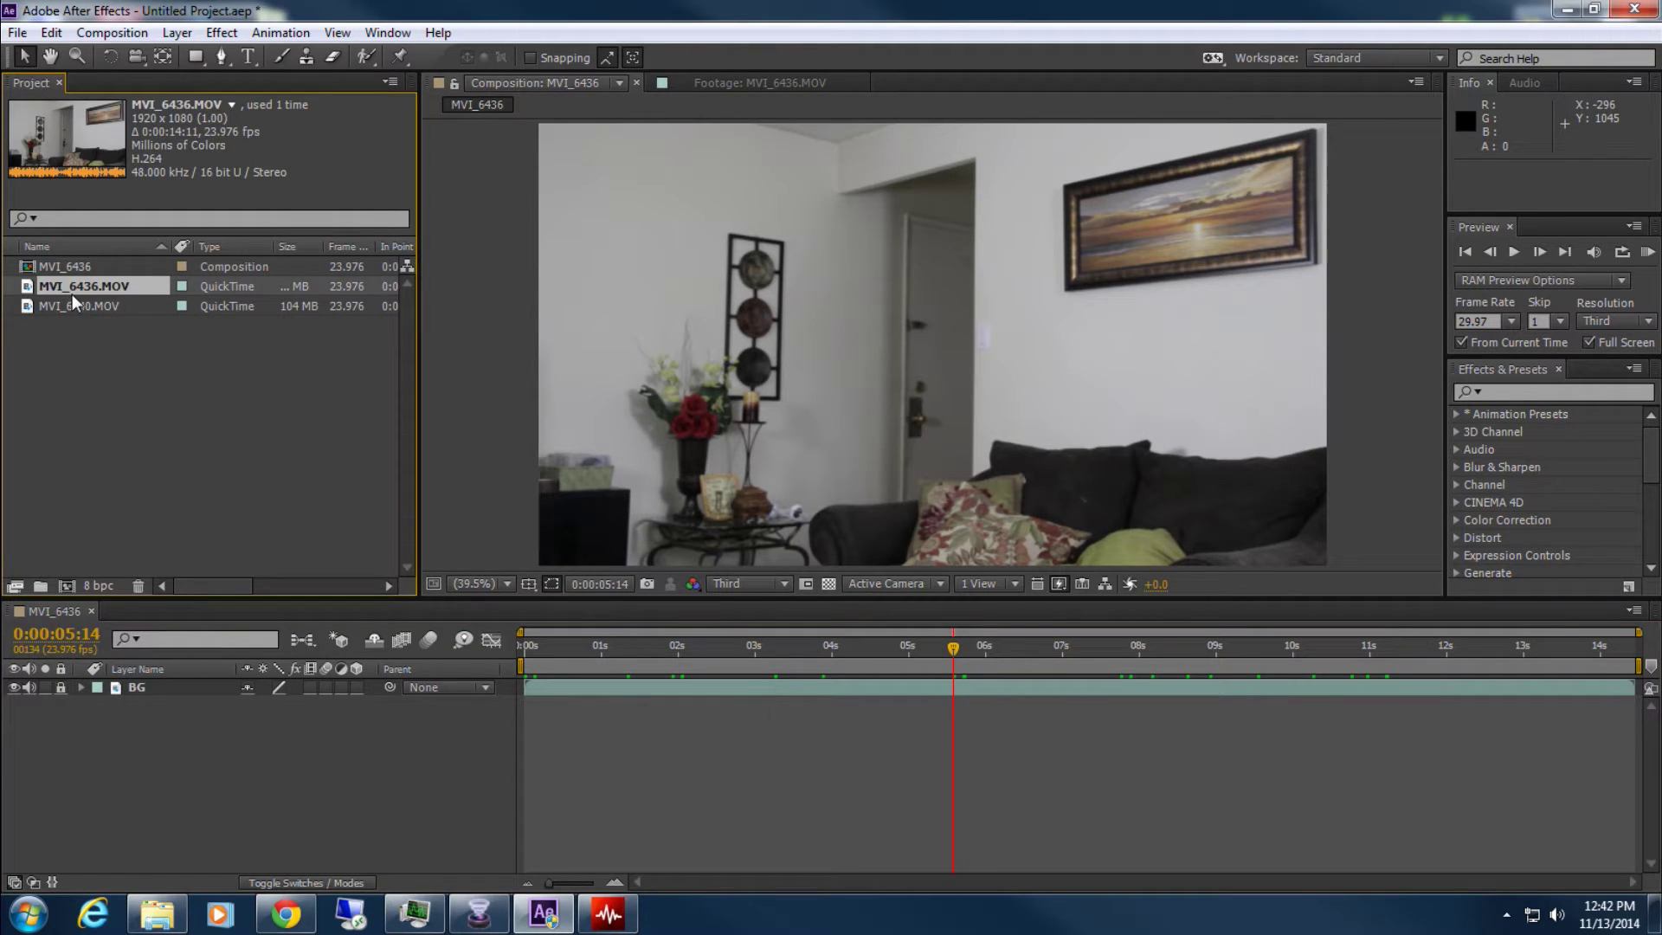
pyautogui.click(75, 307)
pyautogui.moveTo(100, 314); pyautogui.dragTo(208, 686)
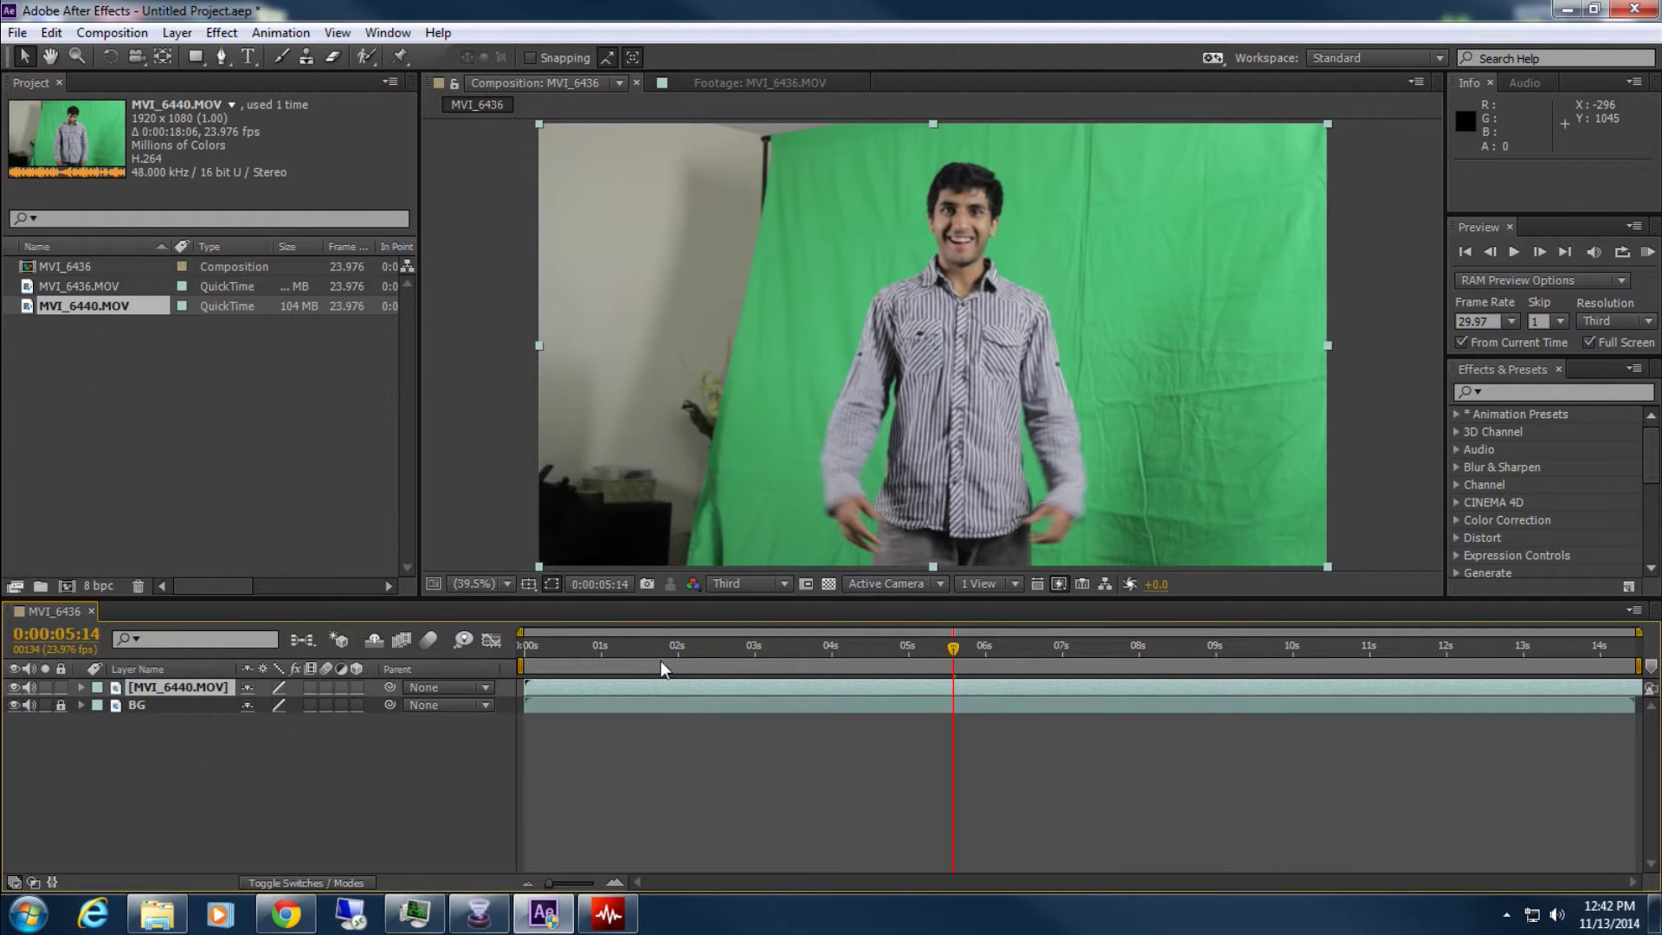
pyautogui.moveTo(664, 659); pyautogui.dragTo(823, 651)
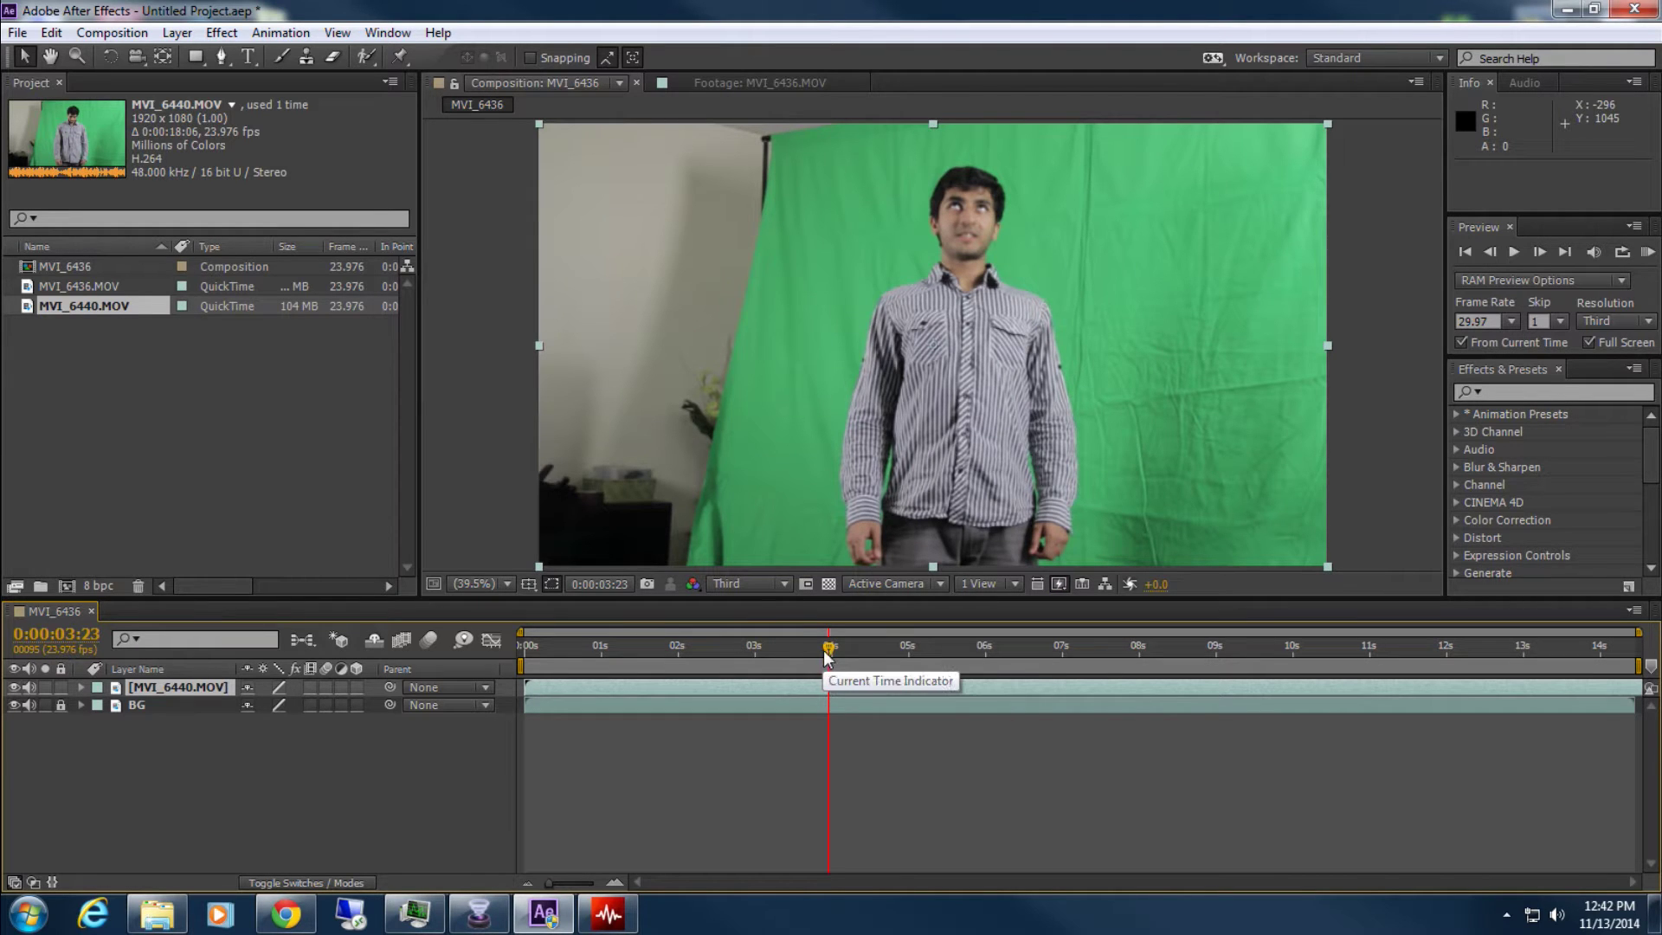
pyautogui.moveTo(830, 658); pyautogui.dragTo(690, 647)
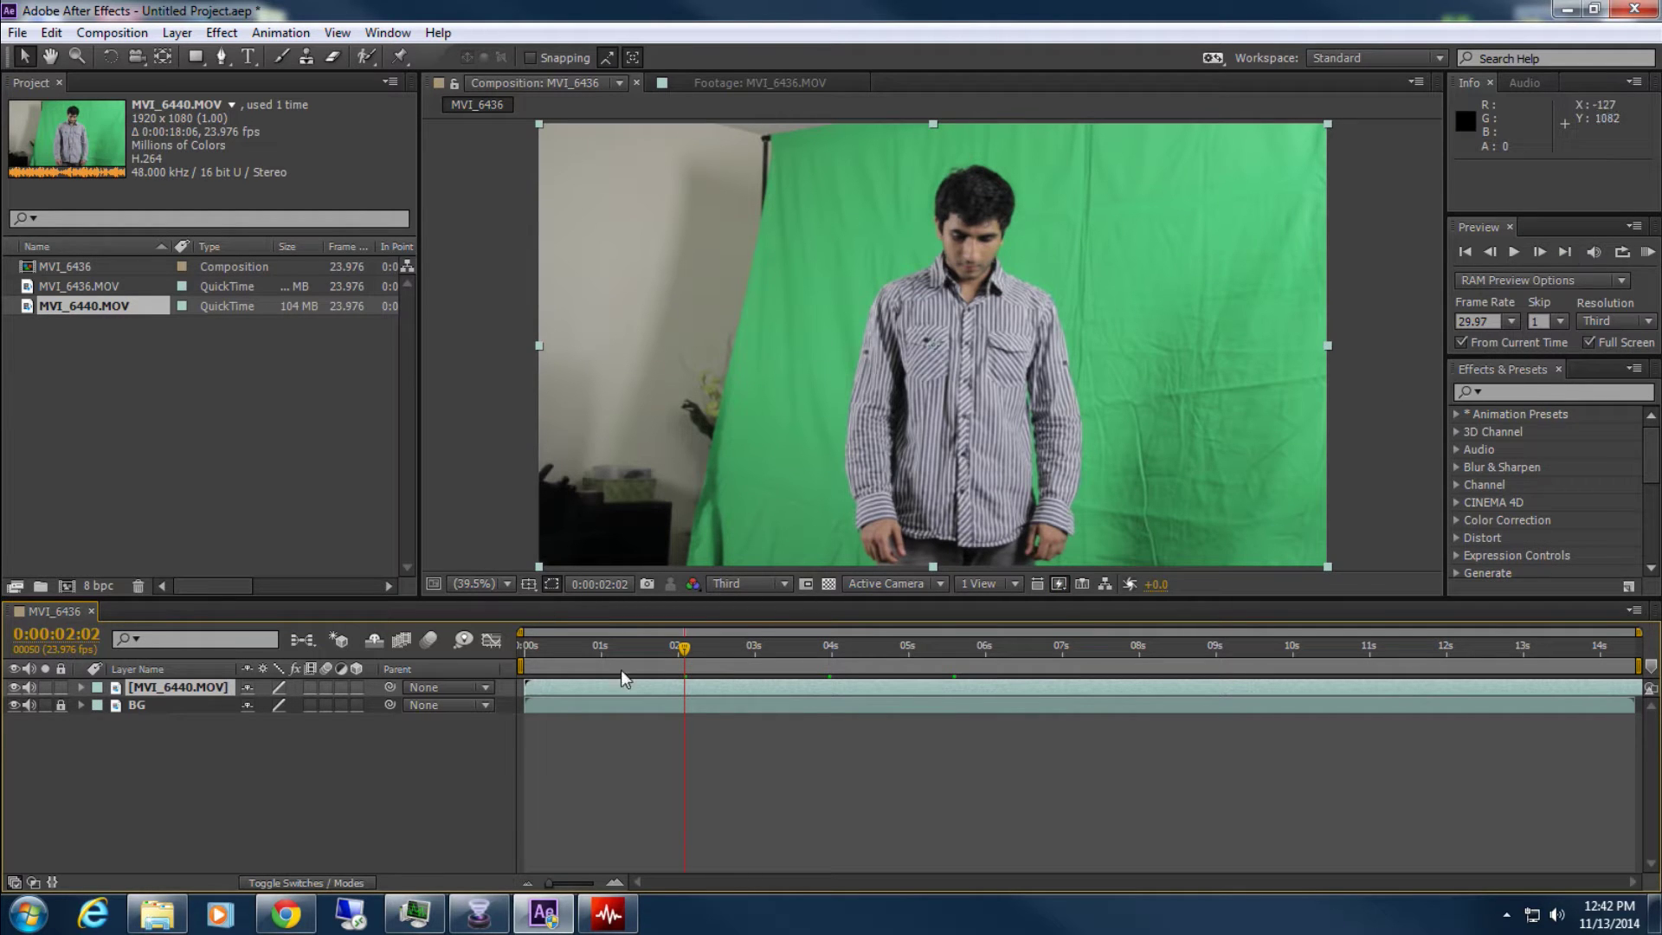
pyautogui.moveTo(625, 647); pyautogui.dragTo(975, 672)
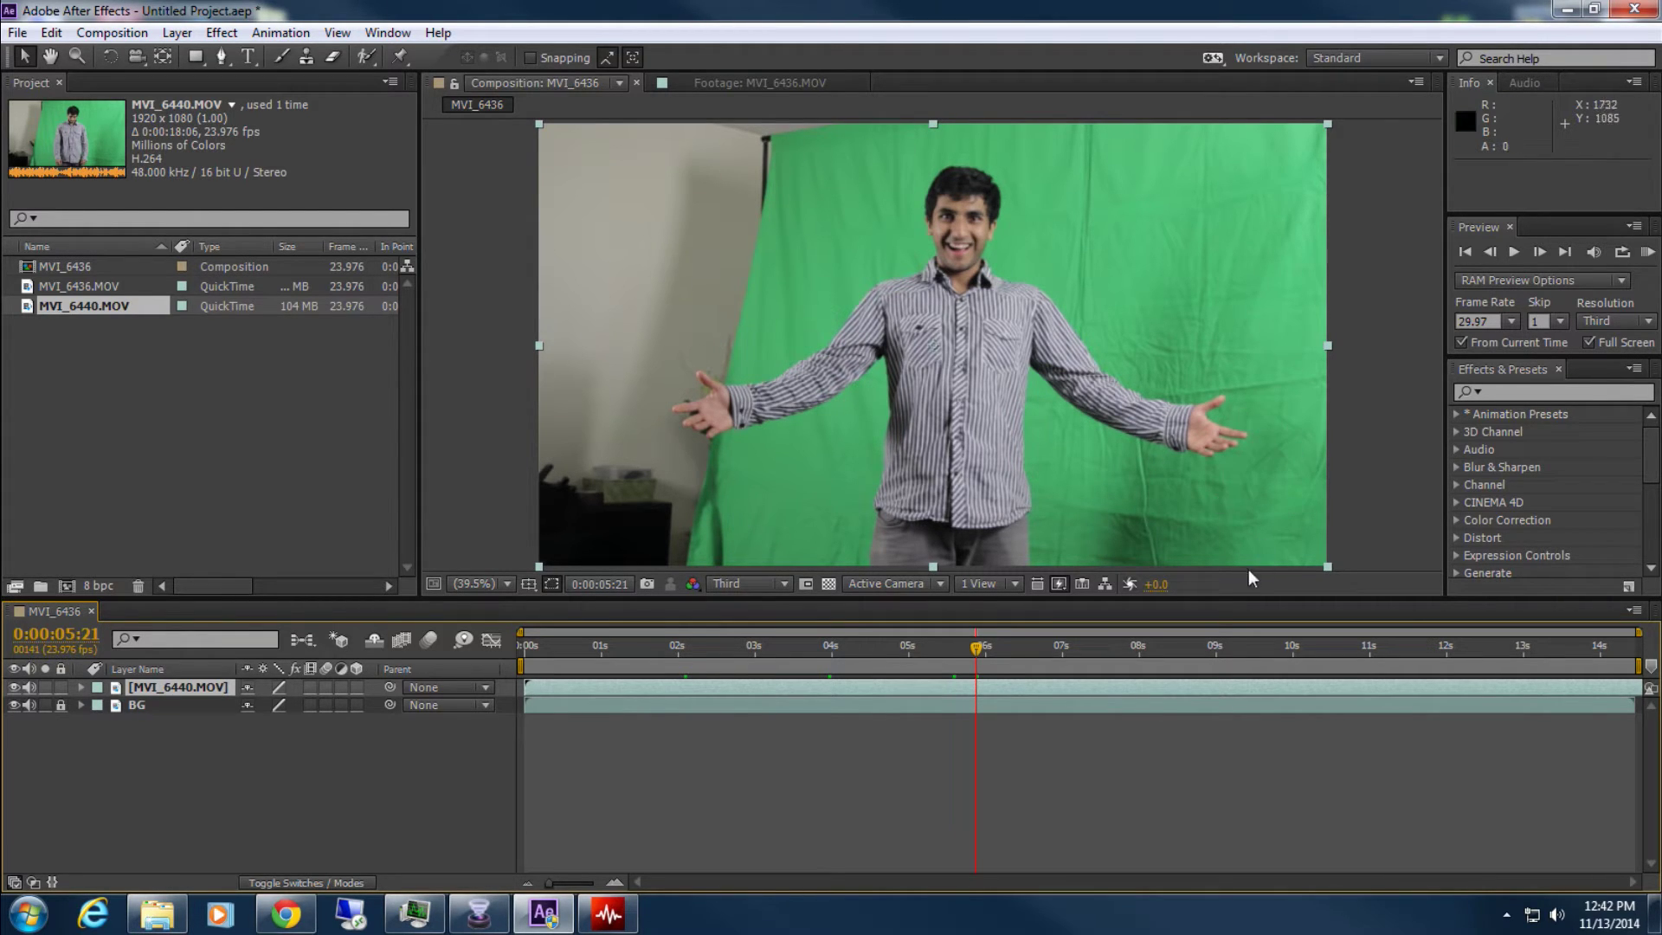
# Mask the MVI_6440.MOV layer at 0:00:01:10 with a closed Pen tool path along the green backdrop's edges, excluding the surrounding room
pyautogui.click(1004, 647)
pyautogui.moveTo(1017, 647); pyautogui.dragTo(632, 648)
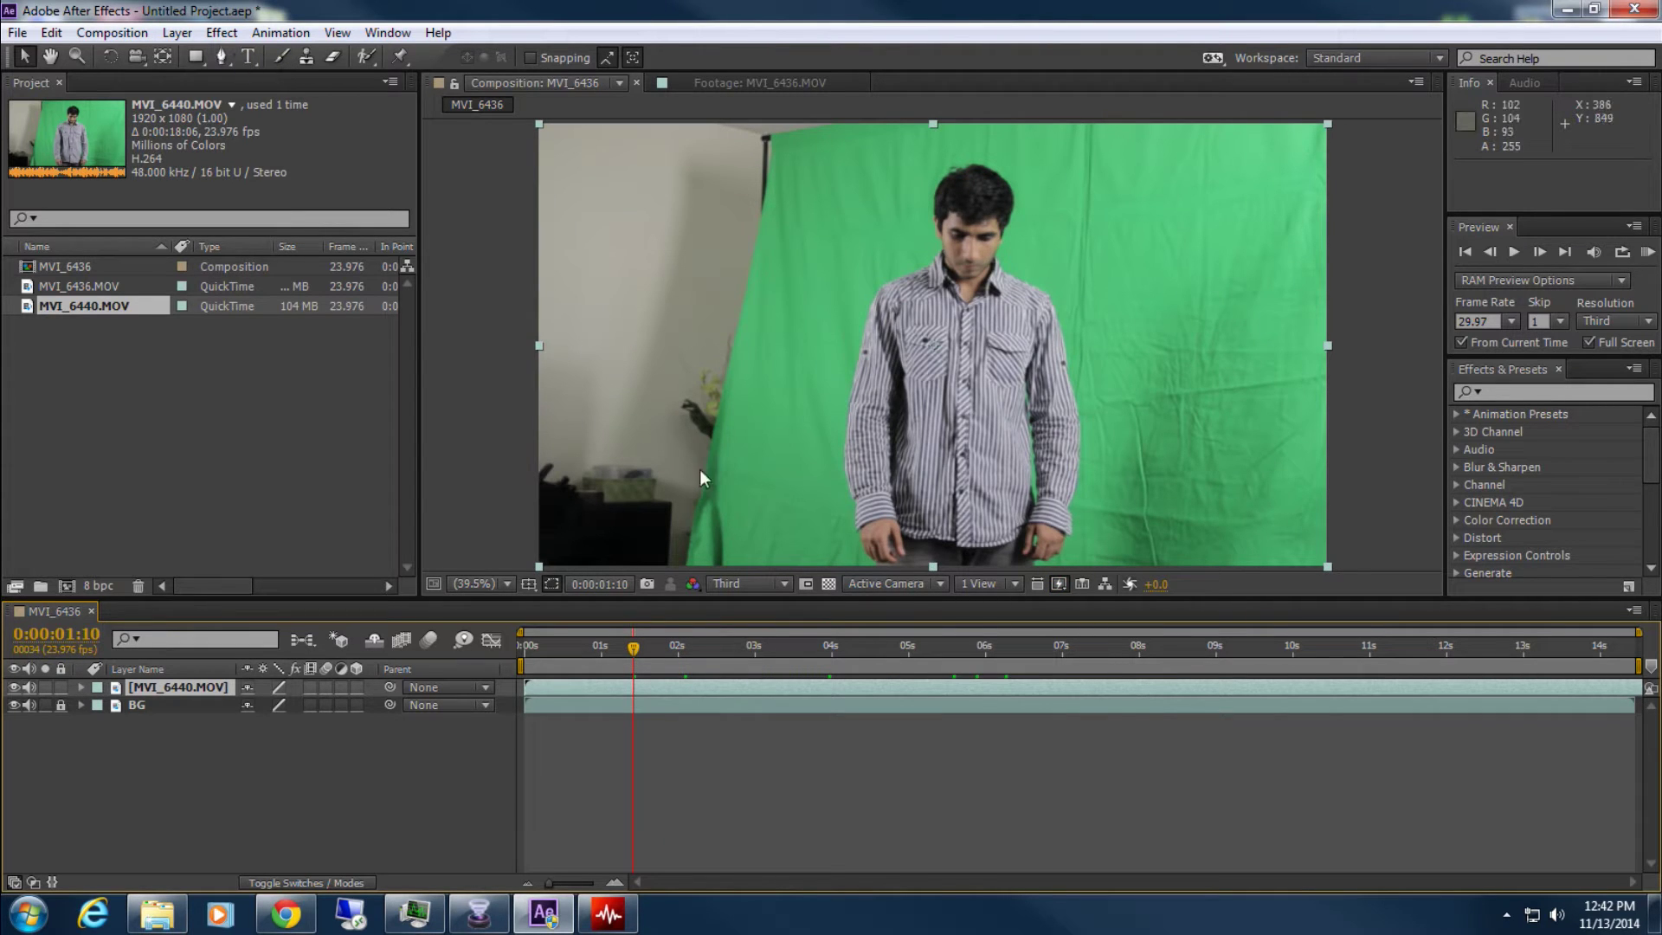
pyautogui.click(222, 56)
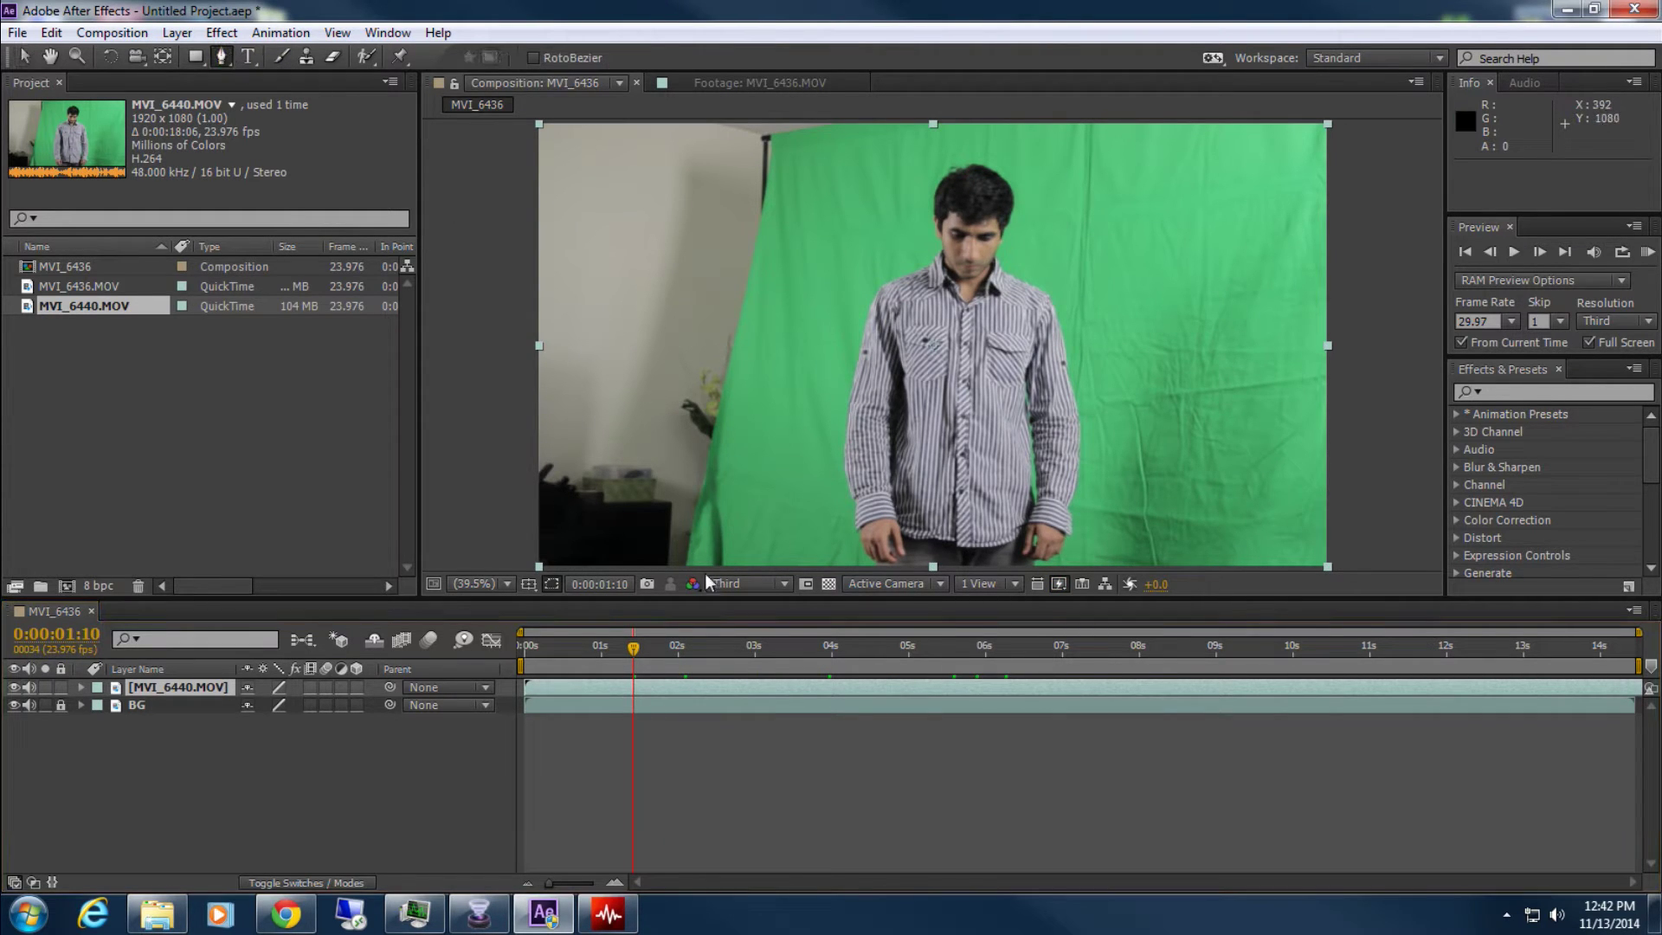
pyautogui.click(688, 566)
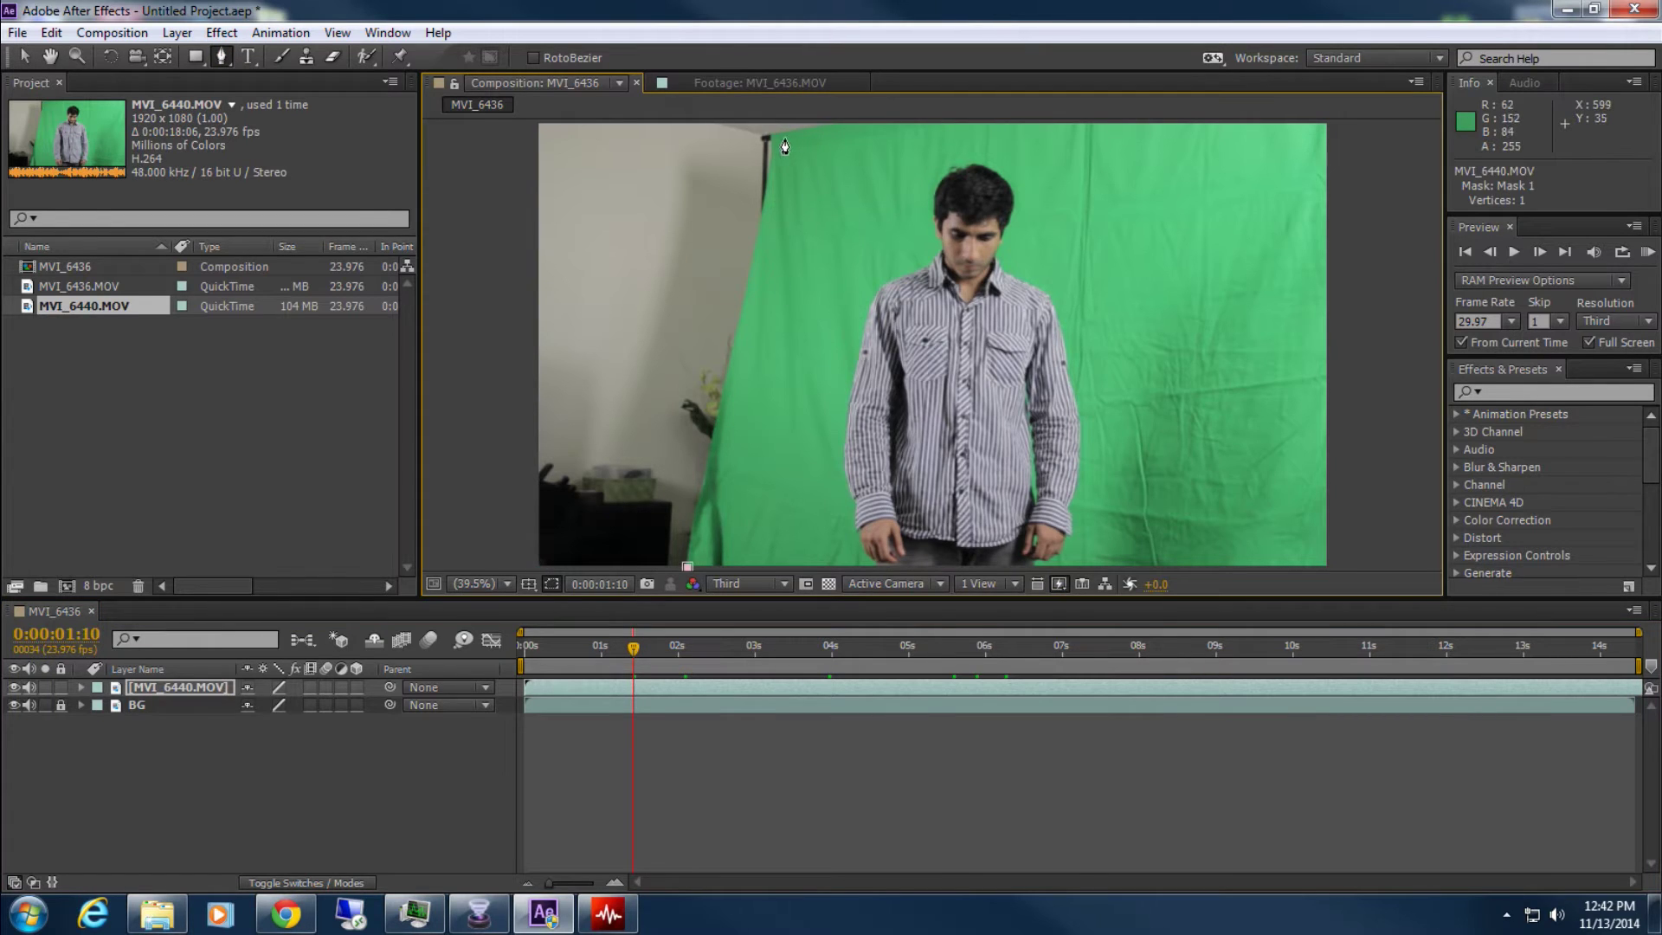
pyautogui.click(774, 131)
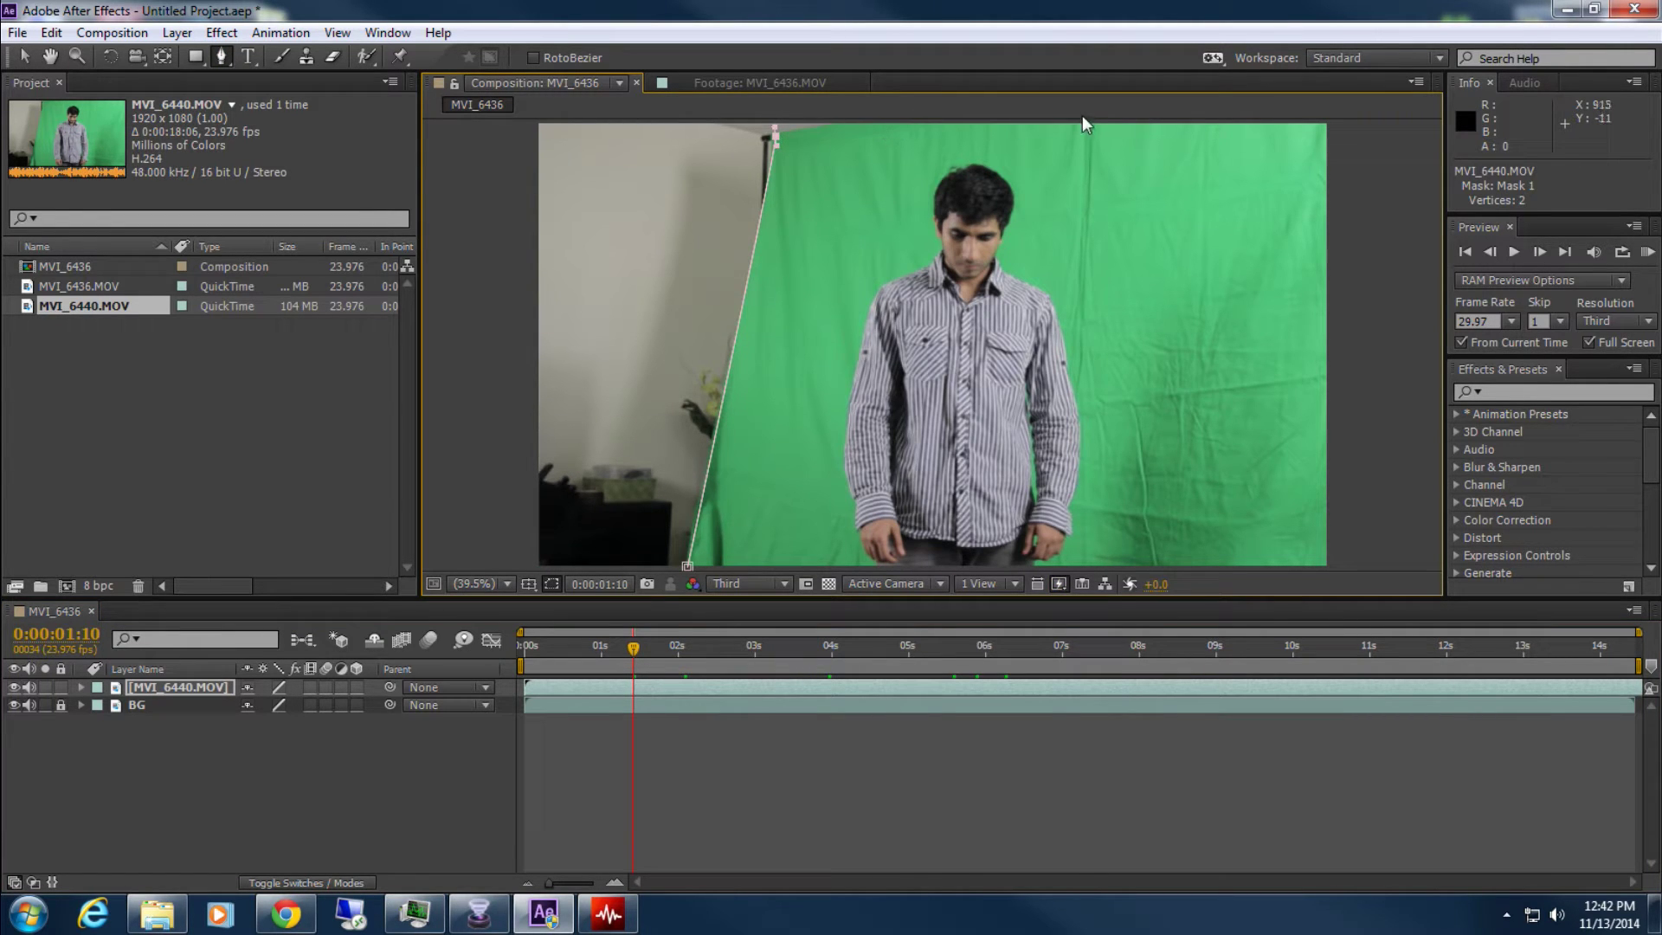
pyautogui.click(1112, 127)
pyautogui.click(1146, 270)
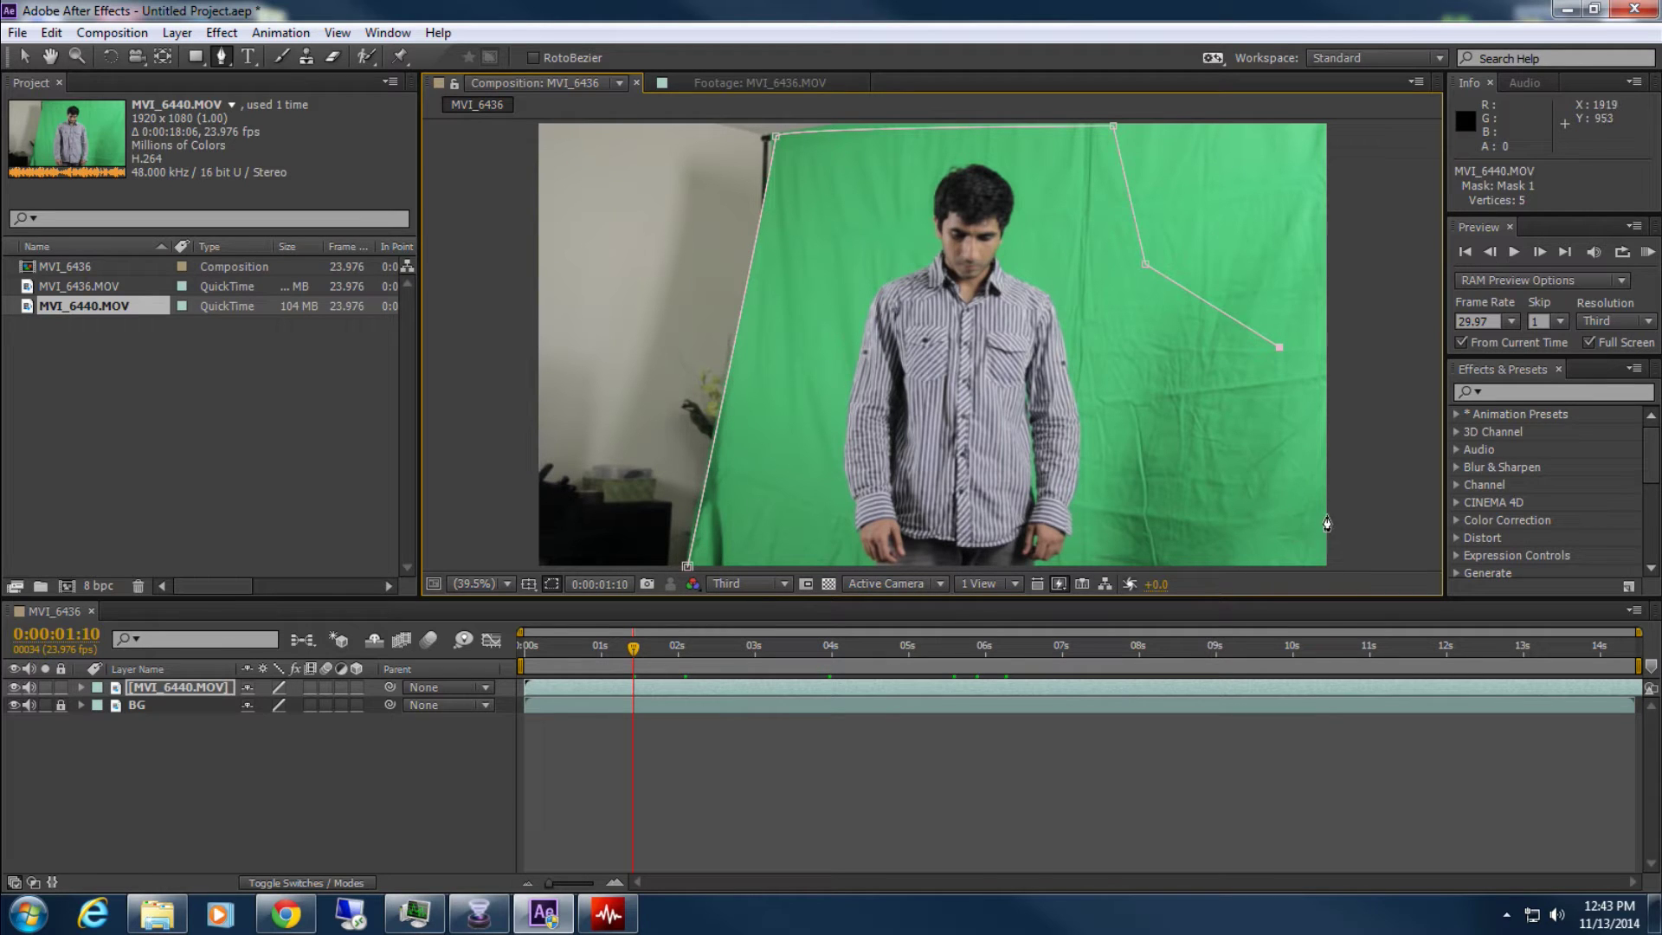
pyautogui.moveTo(1323, 514); pyautogui.dragTo(1264, 569)
pyautogui.press(',')
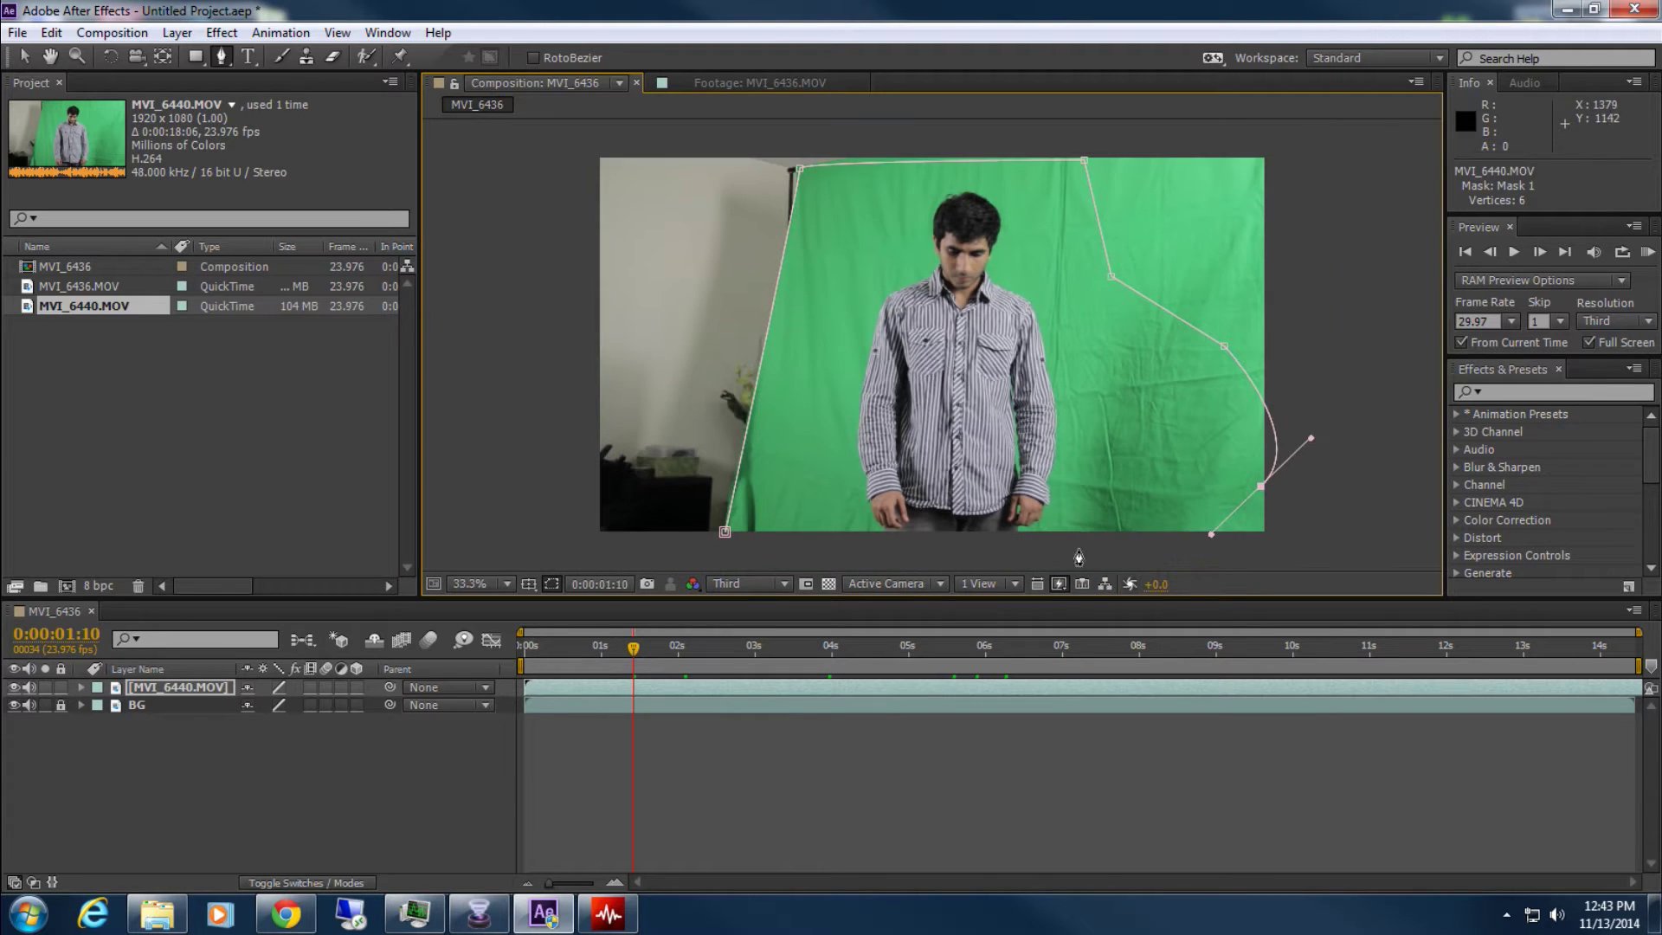
pyautogui.click(1074, 562)
pyautogui.click(725, 533)
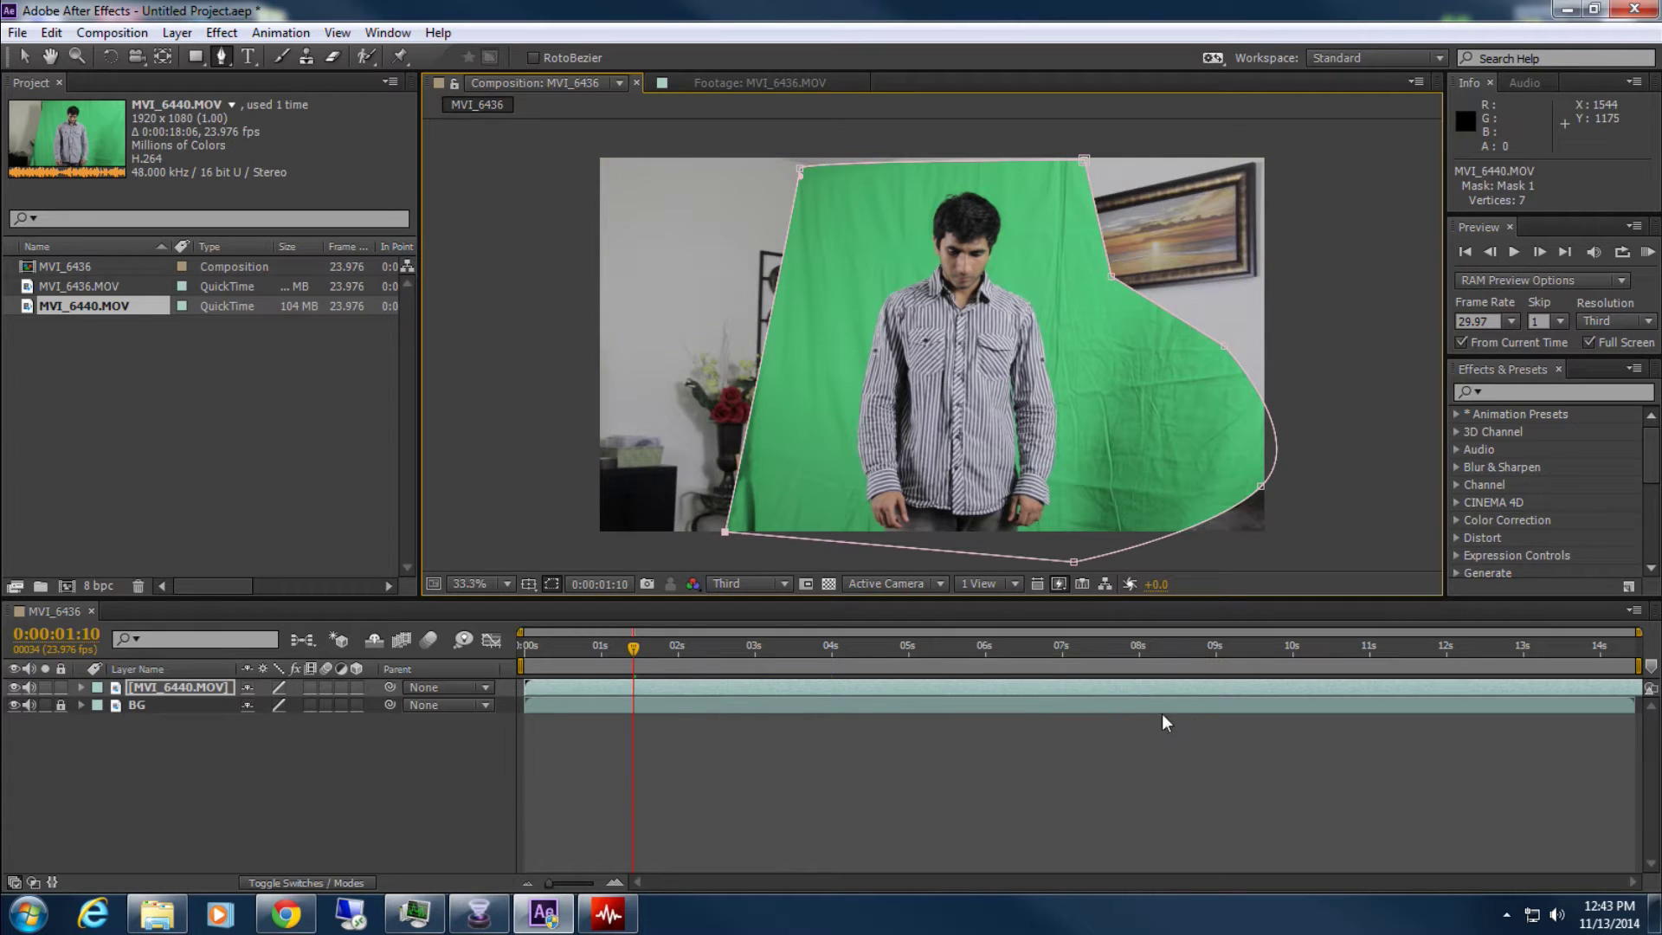
# Apply Keylight (1.2) to the MVI_6440.MOV clip at 0:00:09:09 and sample the green backdrop as its Screen Colour
pyautogui.click(620, 761)
pyautogui.moveTo(651, 655); pyautogui.dragTo(1245, 654)
pyautogui.click(1550, 392)
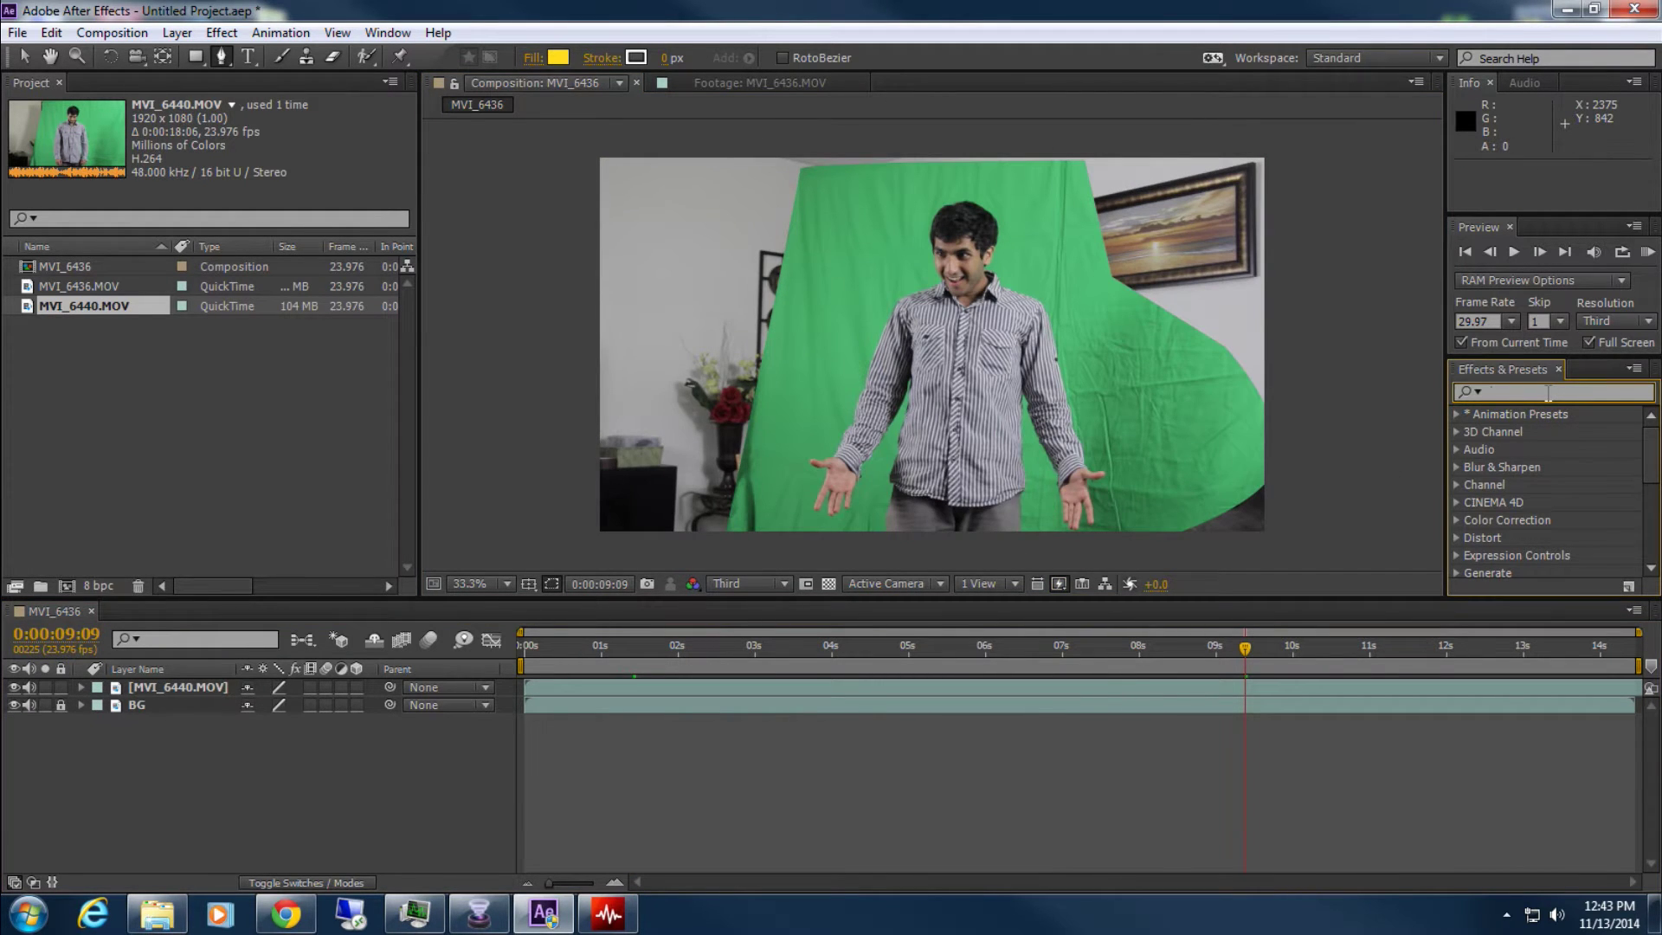
pyautogui.write('key')
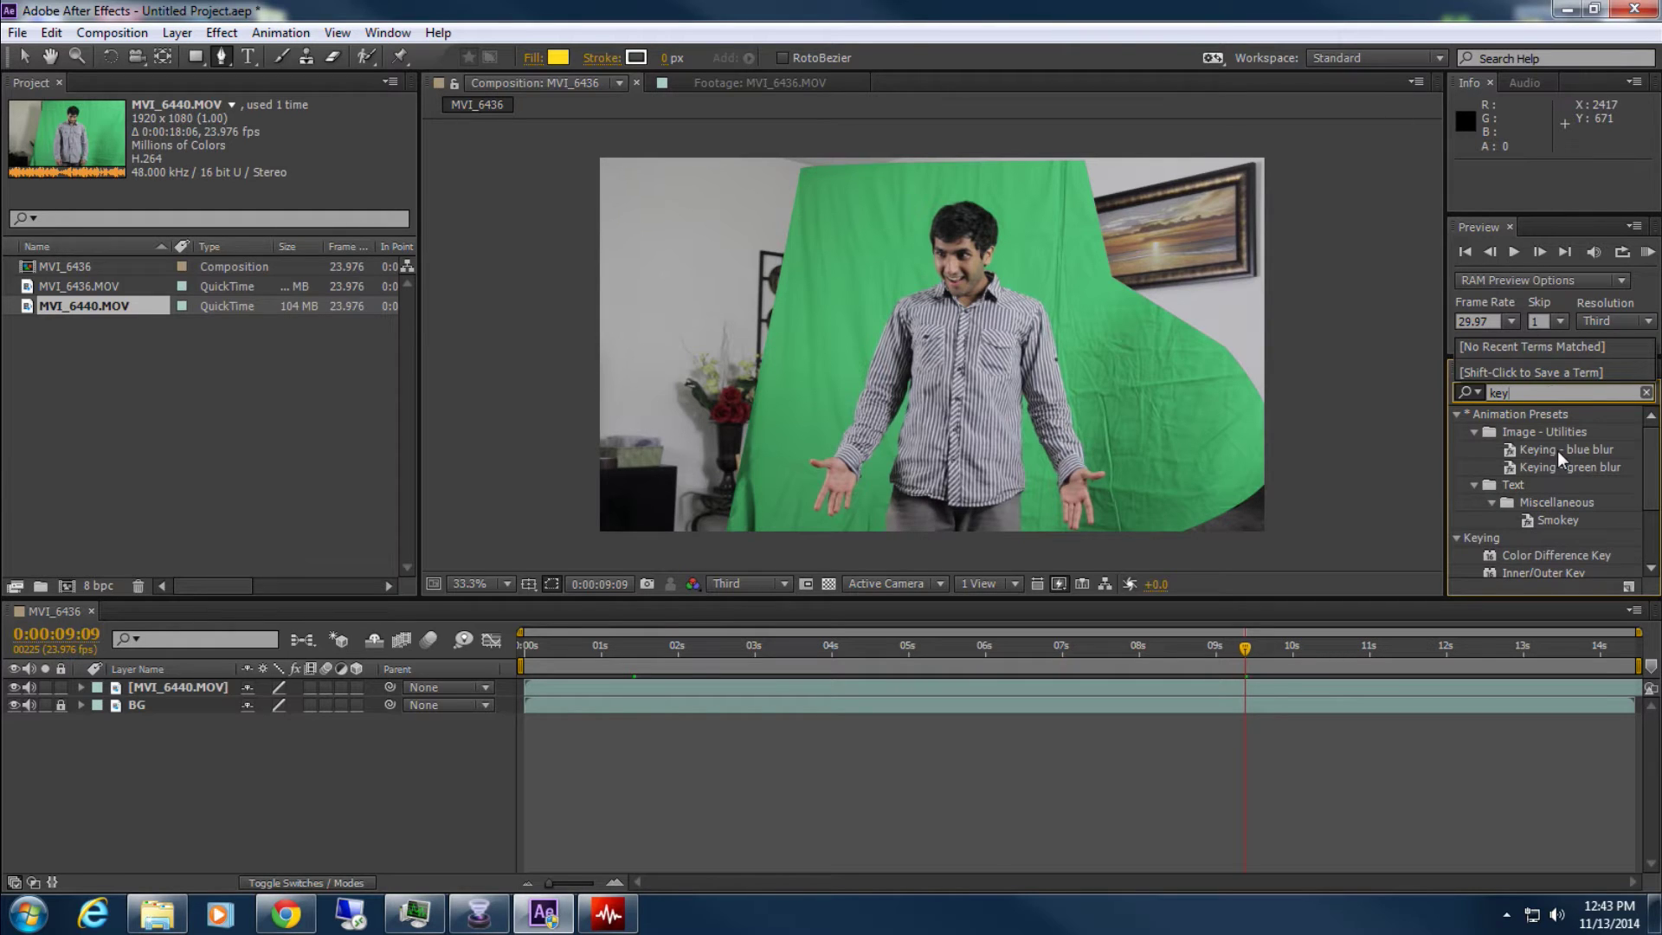
pyautogui.write('ligh')
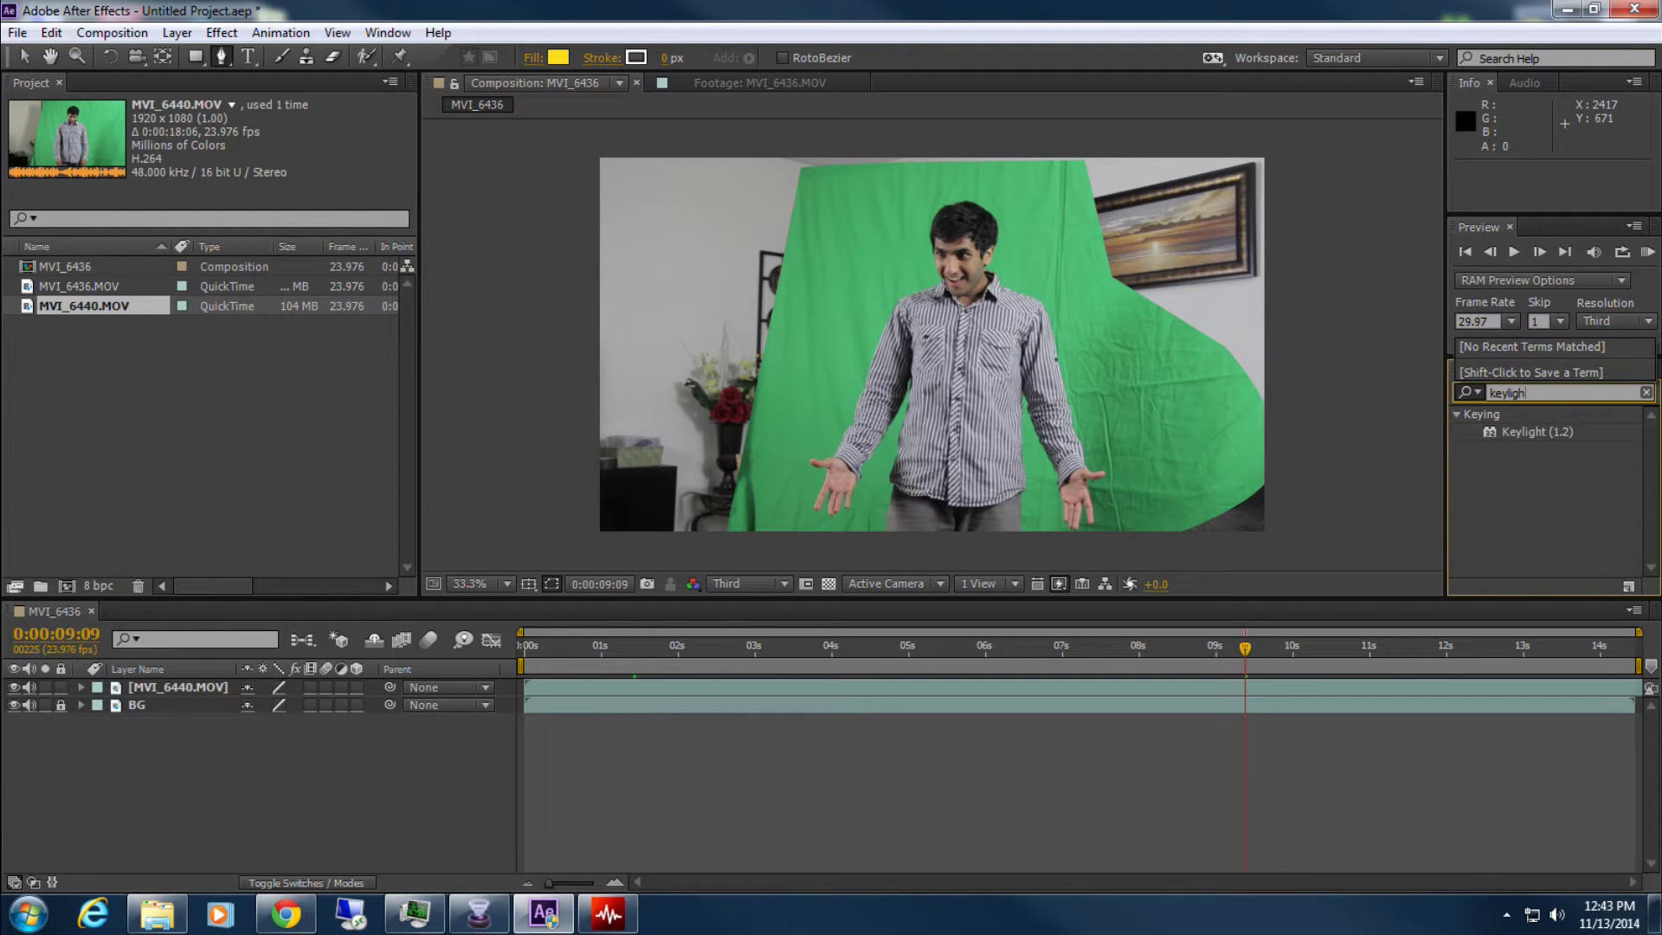
pyautogui.moveTo(1546, 431); pyautogui.dragTo(917, 381)
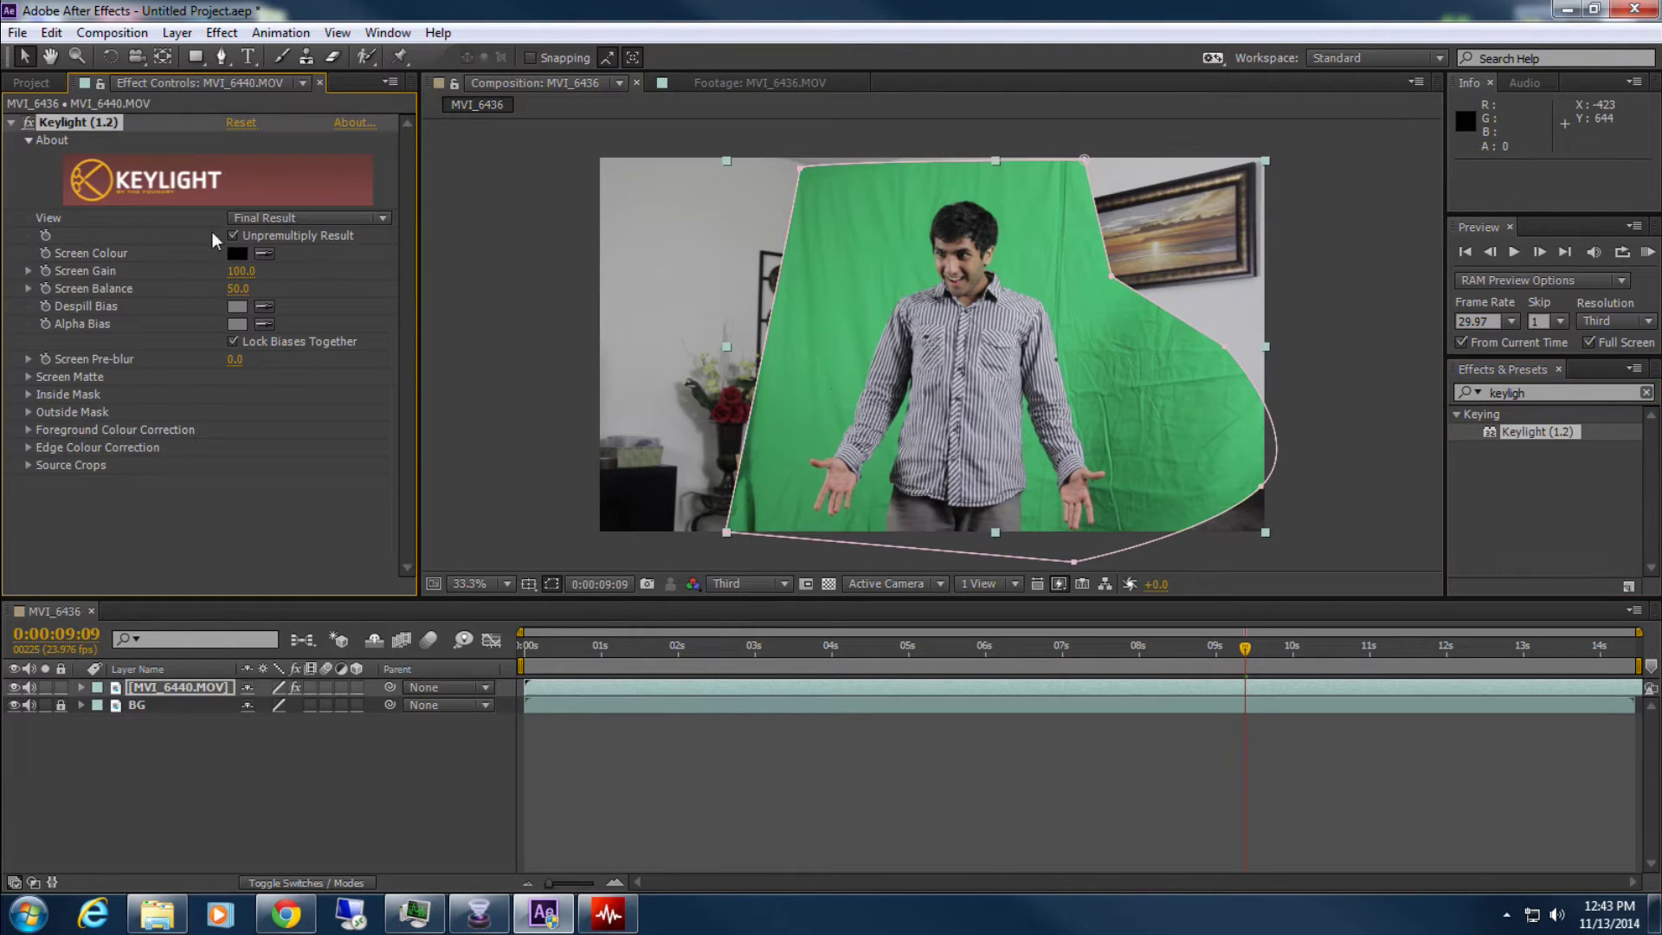
pyautogui.click(263, 251)
pyautogui.click(872, 276)
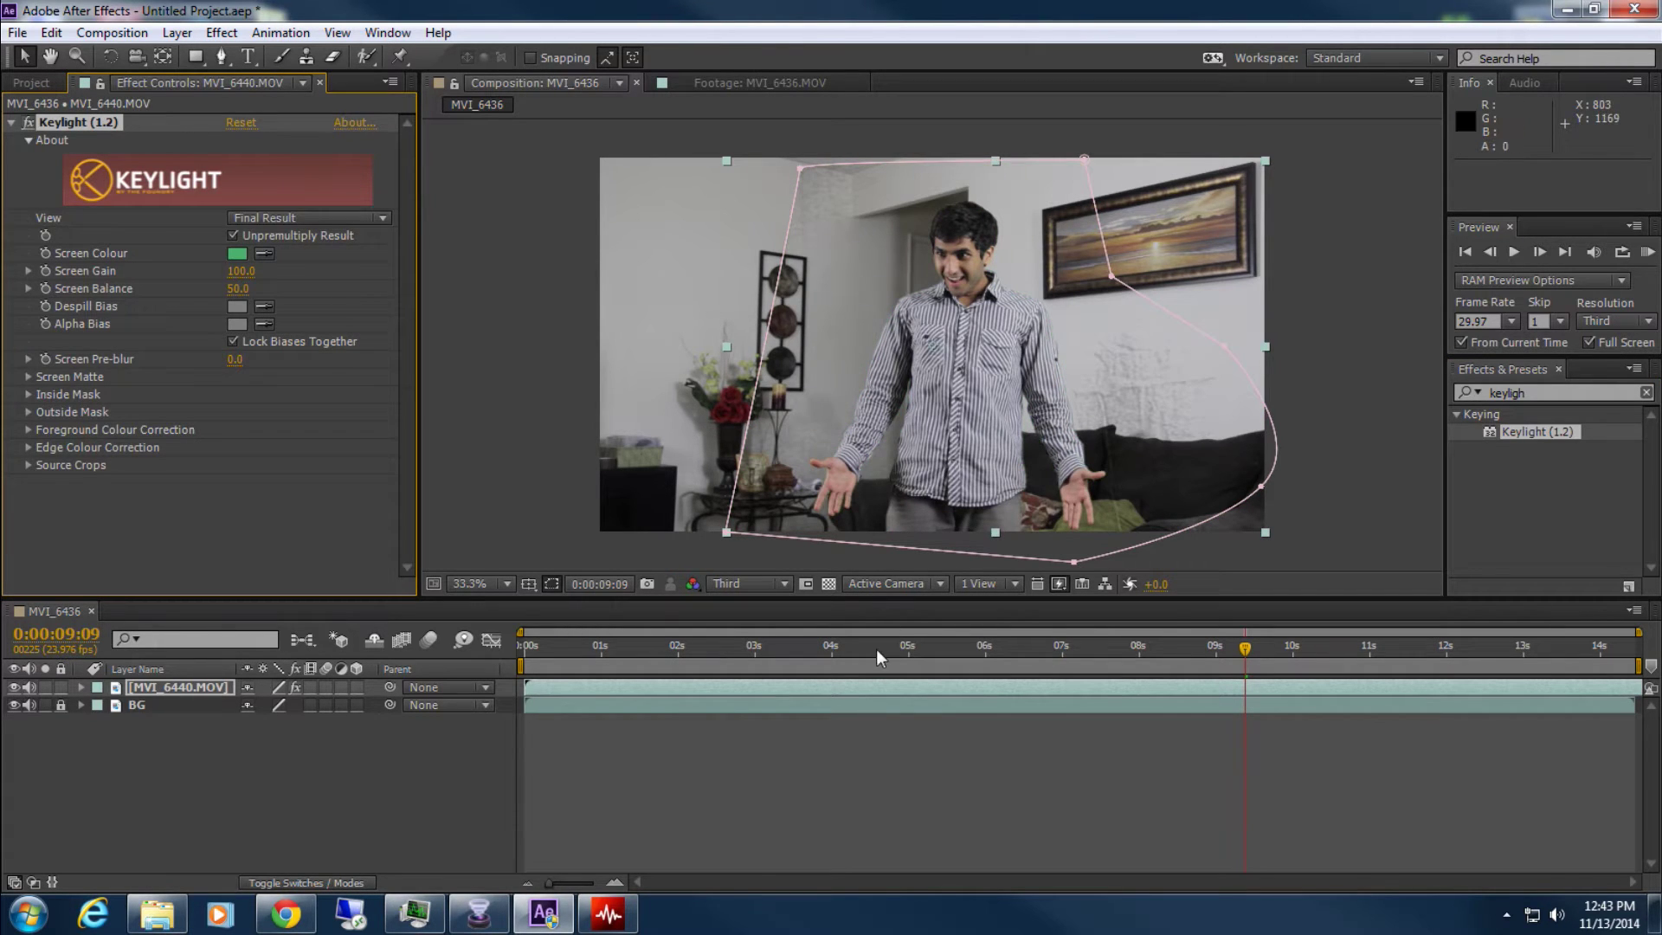
# Examine the keyed composite closely around the actor's head, shirt and hands and on the wall beside him
pyautogui.scroll(3, 959, 289)
pyautogui.moveTo(959, 289); pyautogui.dragTo(827, 611)
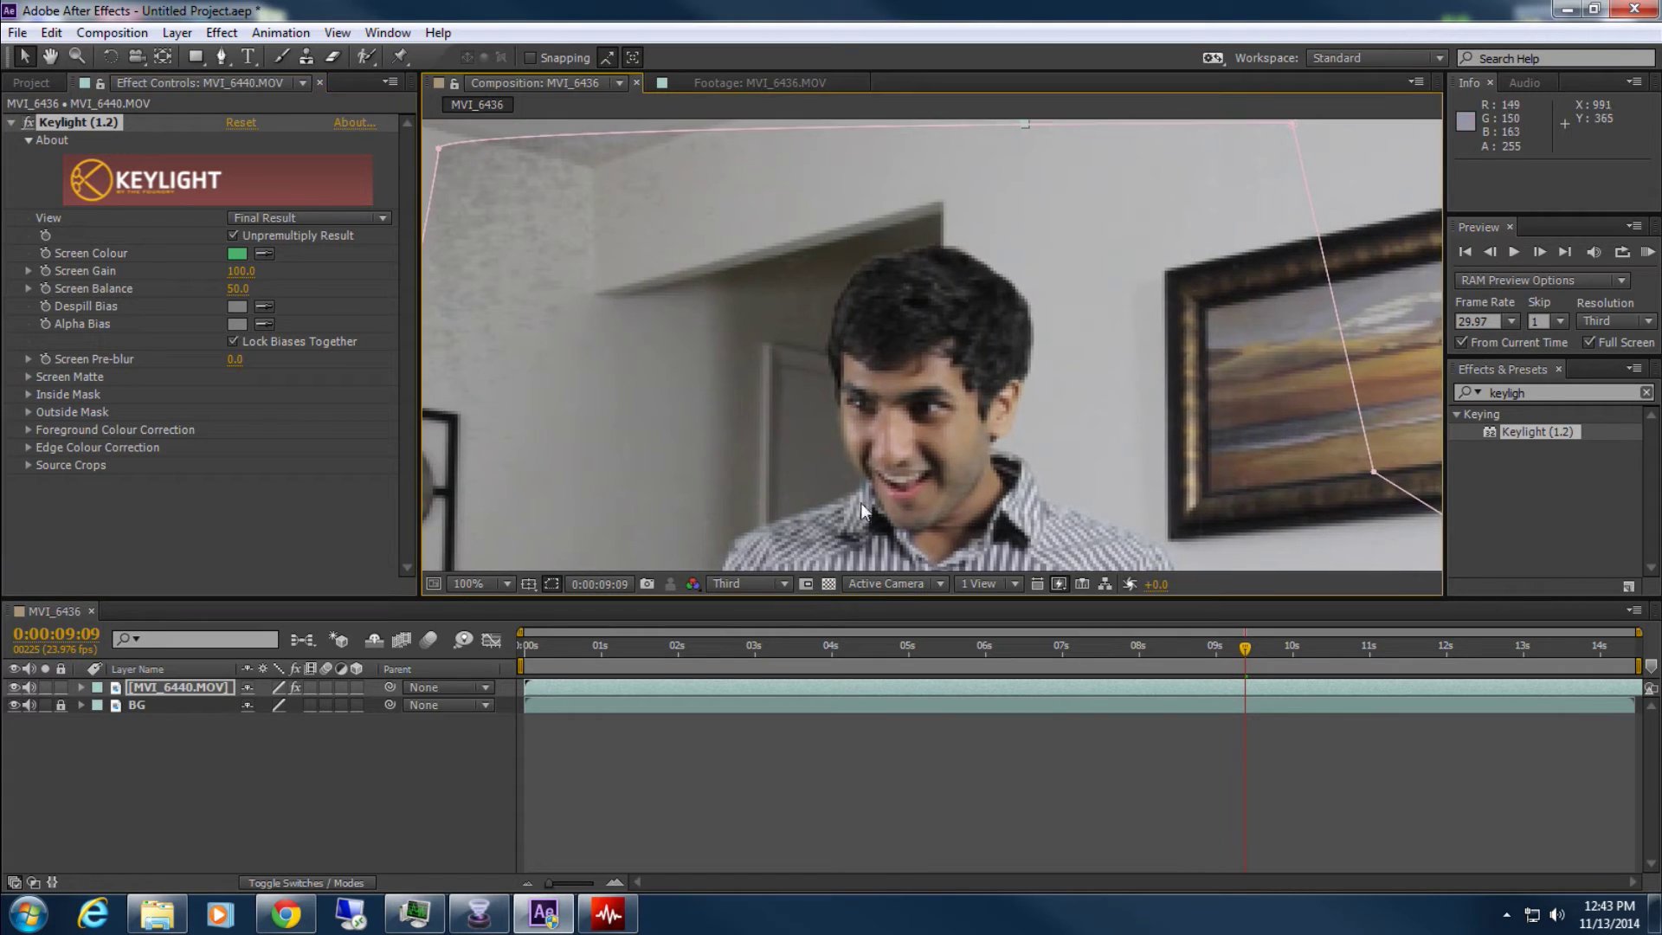
pyautogui.scroll(2, 909, 457)
pyautogui.scroll(-4, 937, 342)
pyautogui.moveTo(937, 343); pyautogui.dragTo(943, 283)
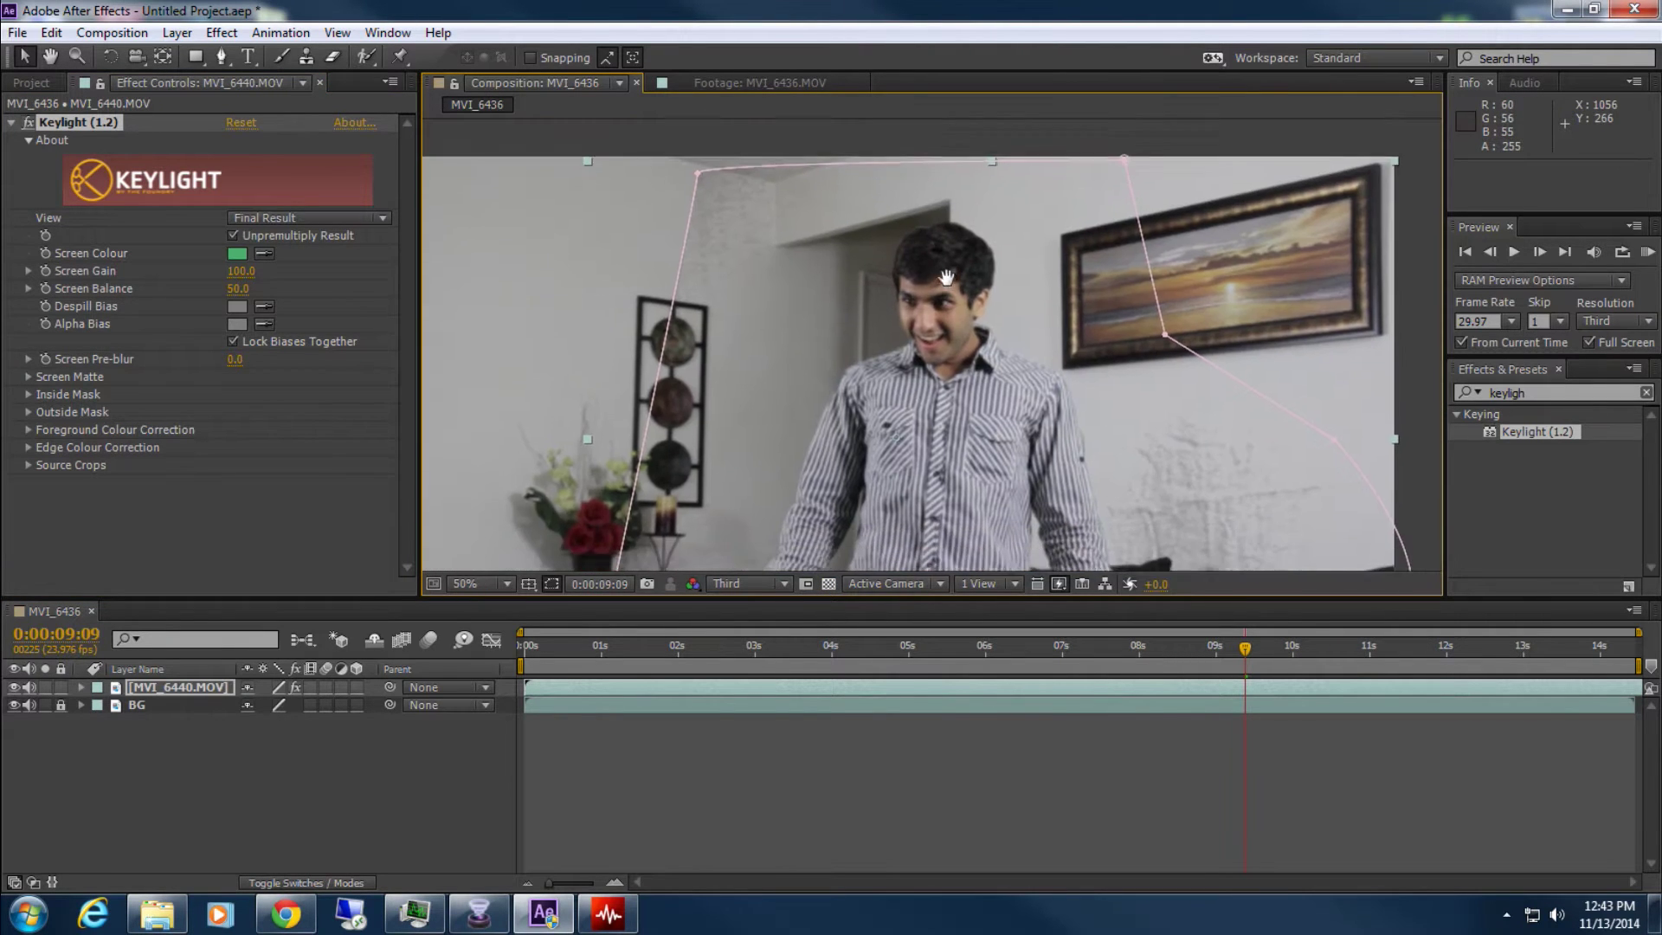
pyautogui.scroll(-1, 738, 350)
pyautogui.scroll(1, 897, 356)
pyautogui.scroll(-1, 896, 356)
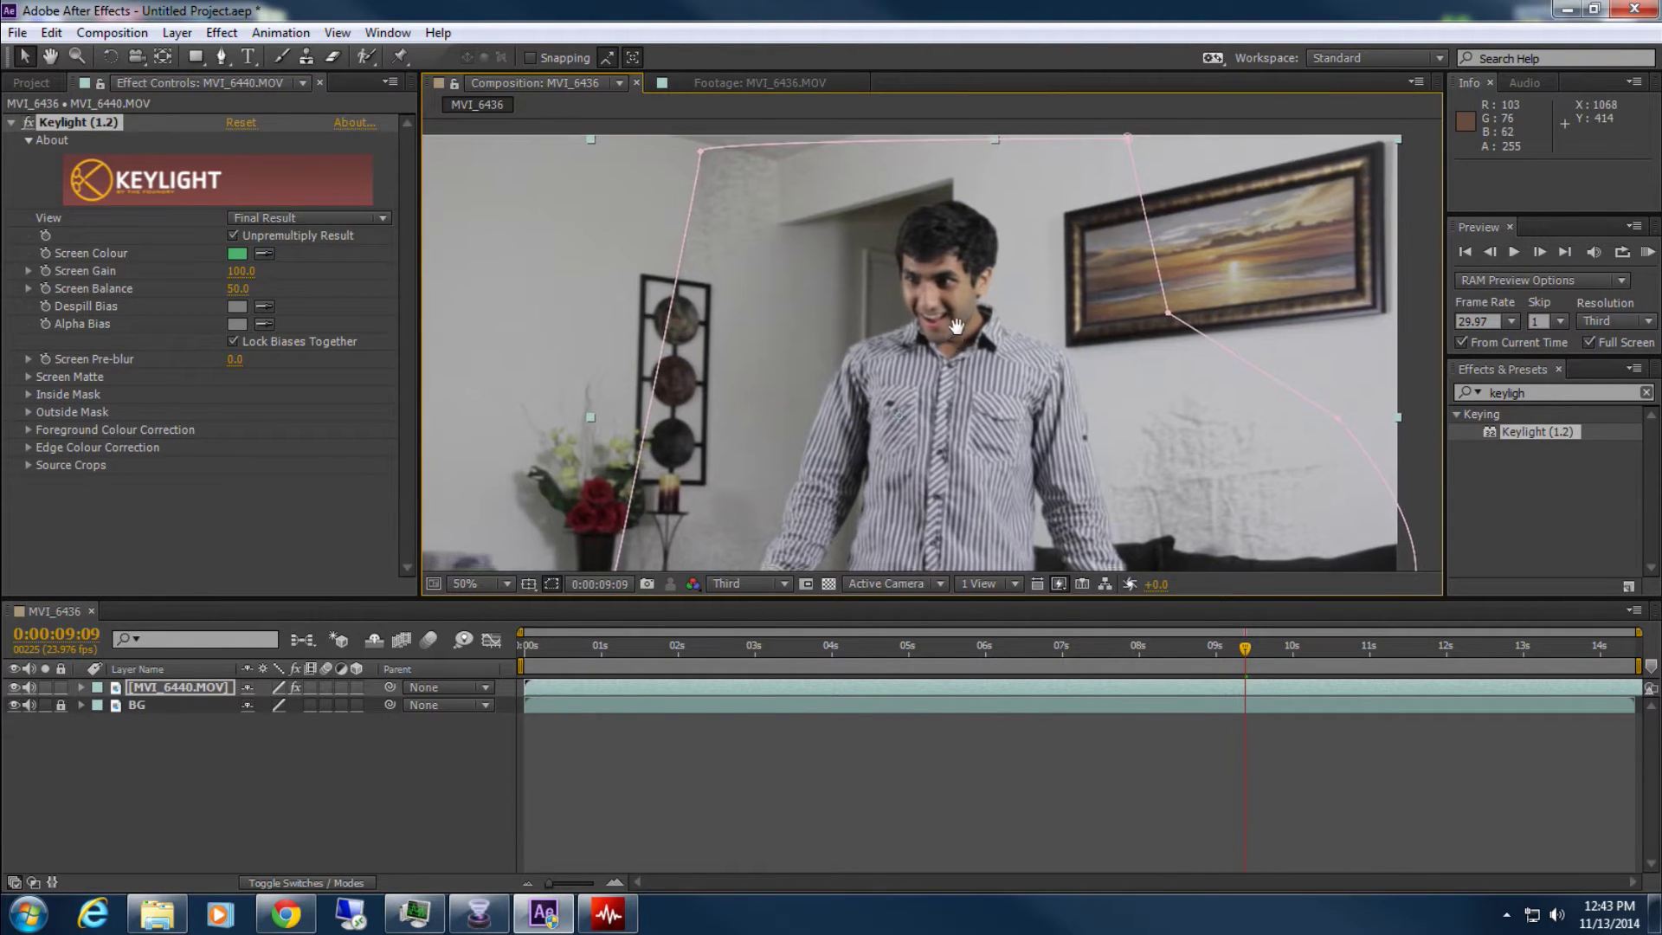
pyautogui.scroll(1, 959, 371)
pyautogui.scroll(1, 1198, 424)
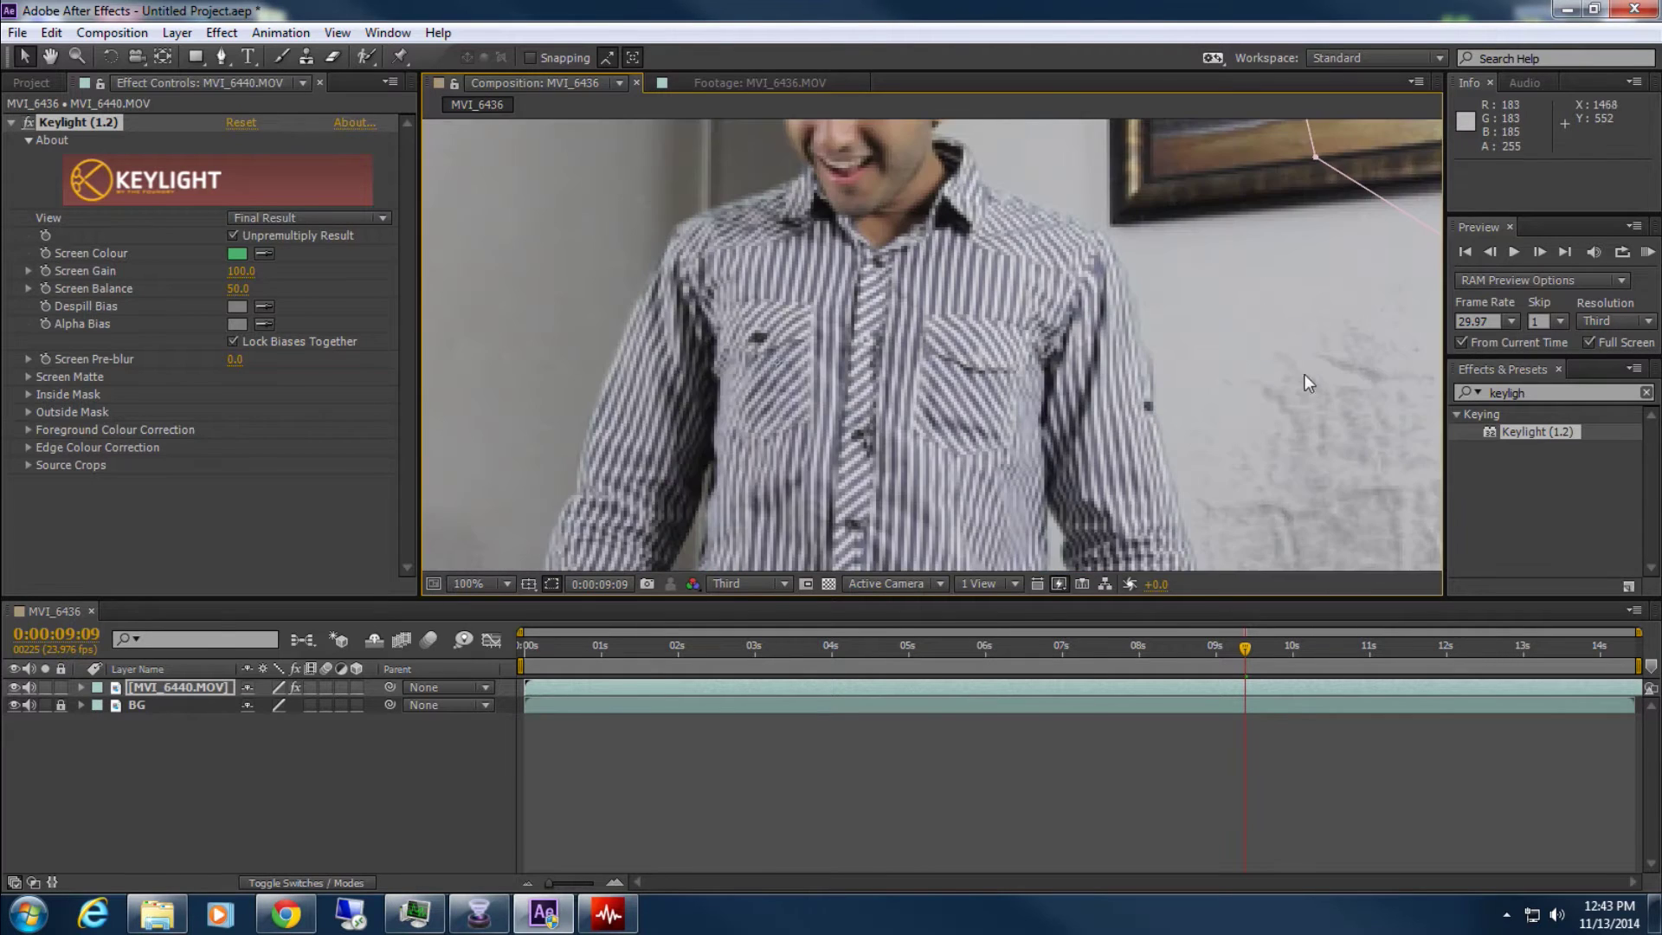
pyautogui.scroll(-1, 958, 325)
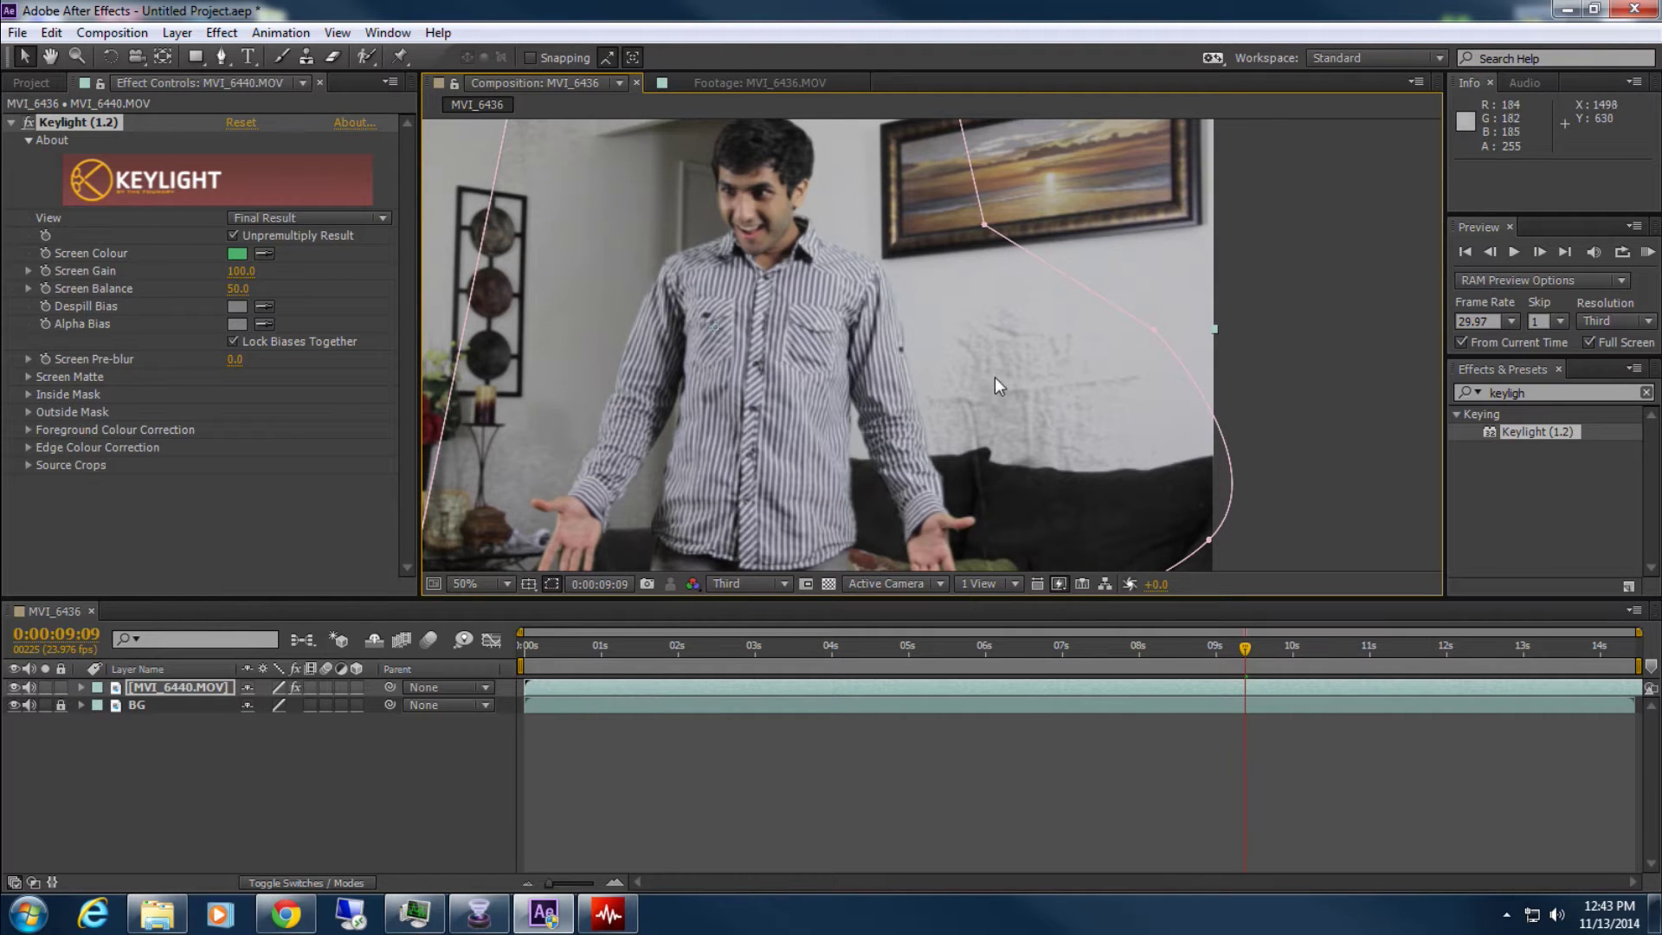
pyautogui.scroll(-2, 995, 376)
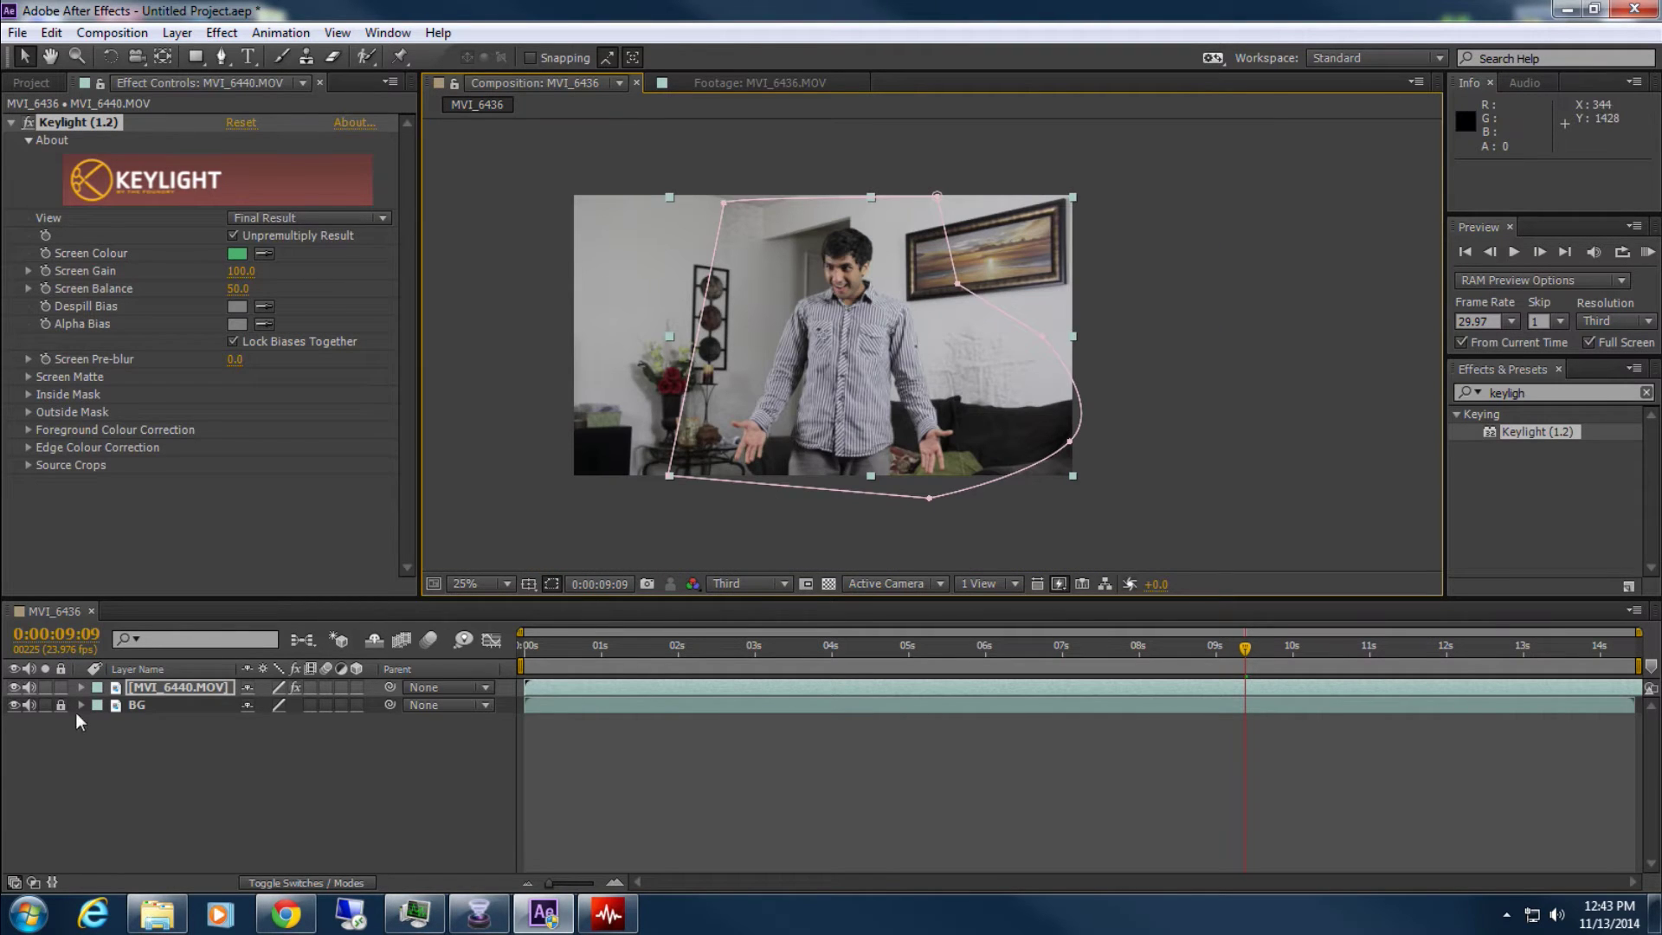
pyautogui.scroll(1, 879, 293)
pyautogui.moveTo(879, 300); pyautogui.dragTo(1031, 327)
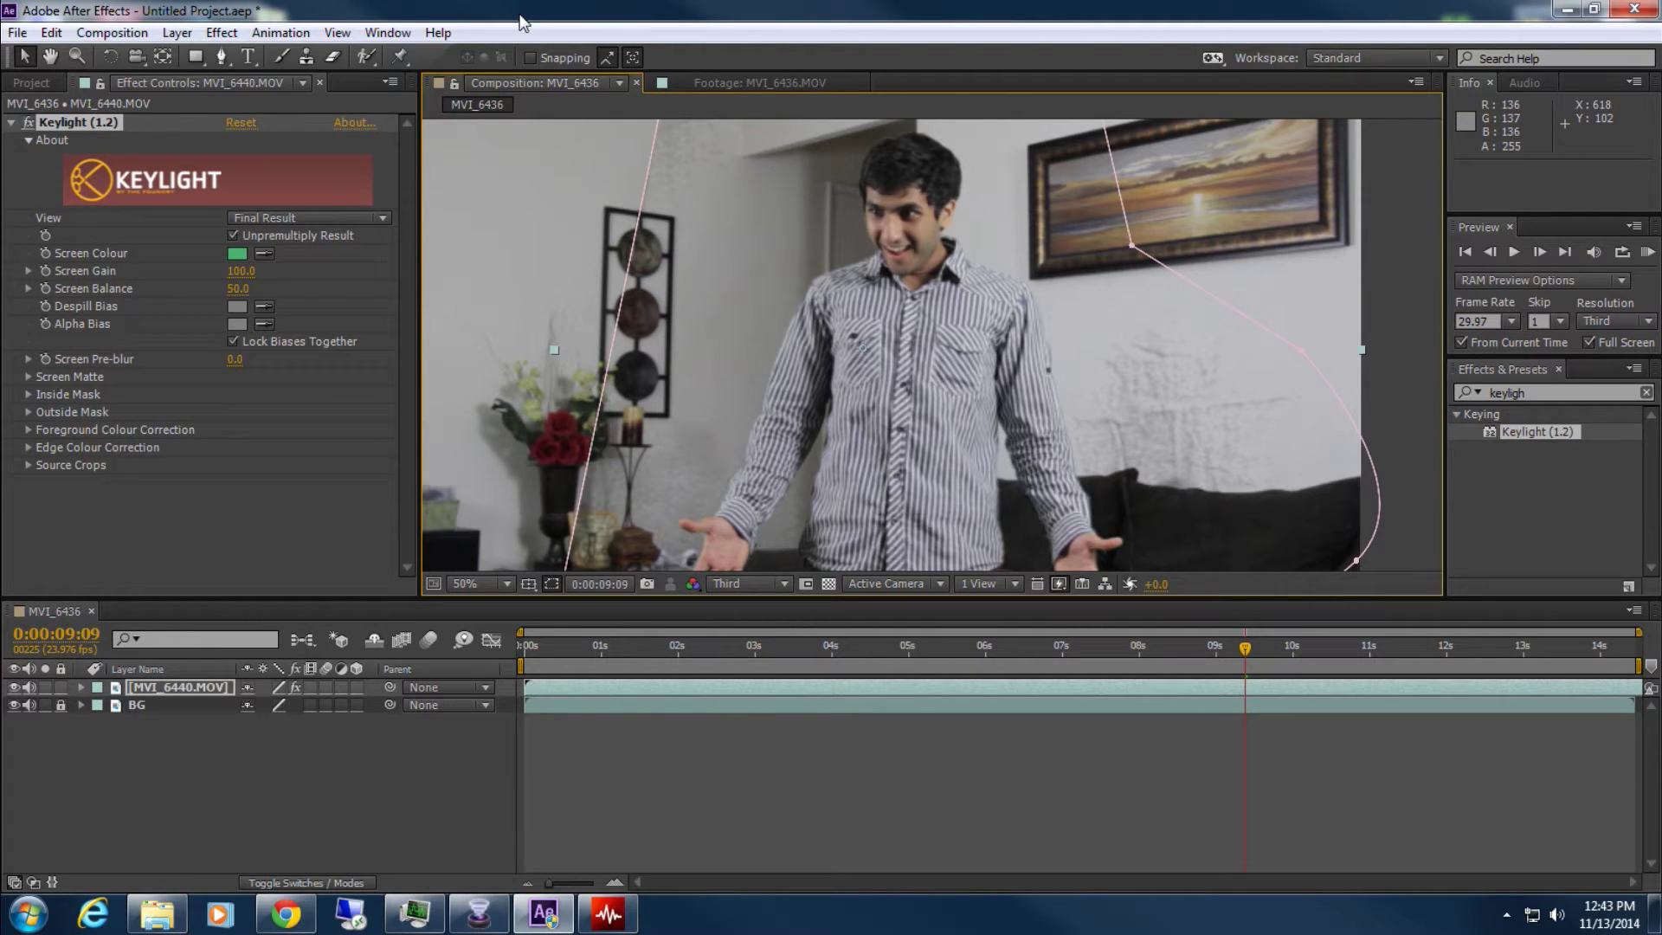
pyautogui.scroll(-1, 661, 262)
pyautogui.scroll(1, 823, 265)
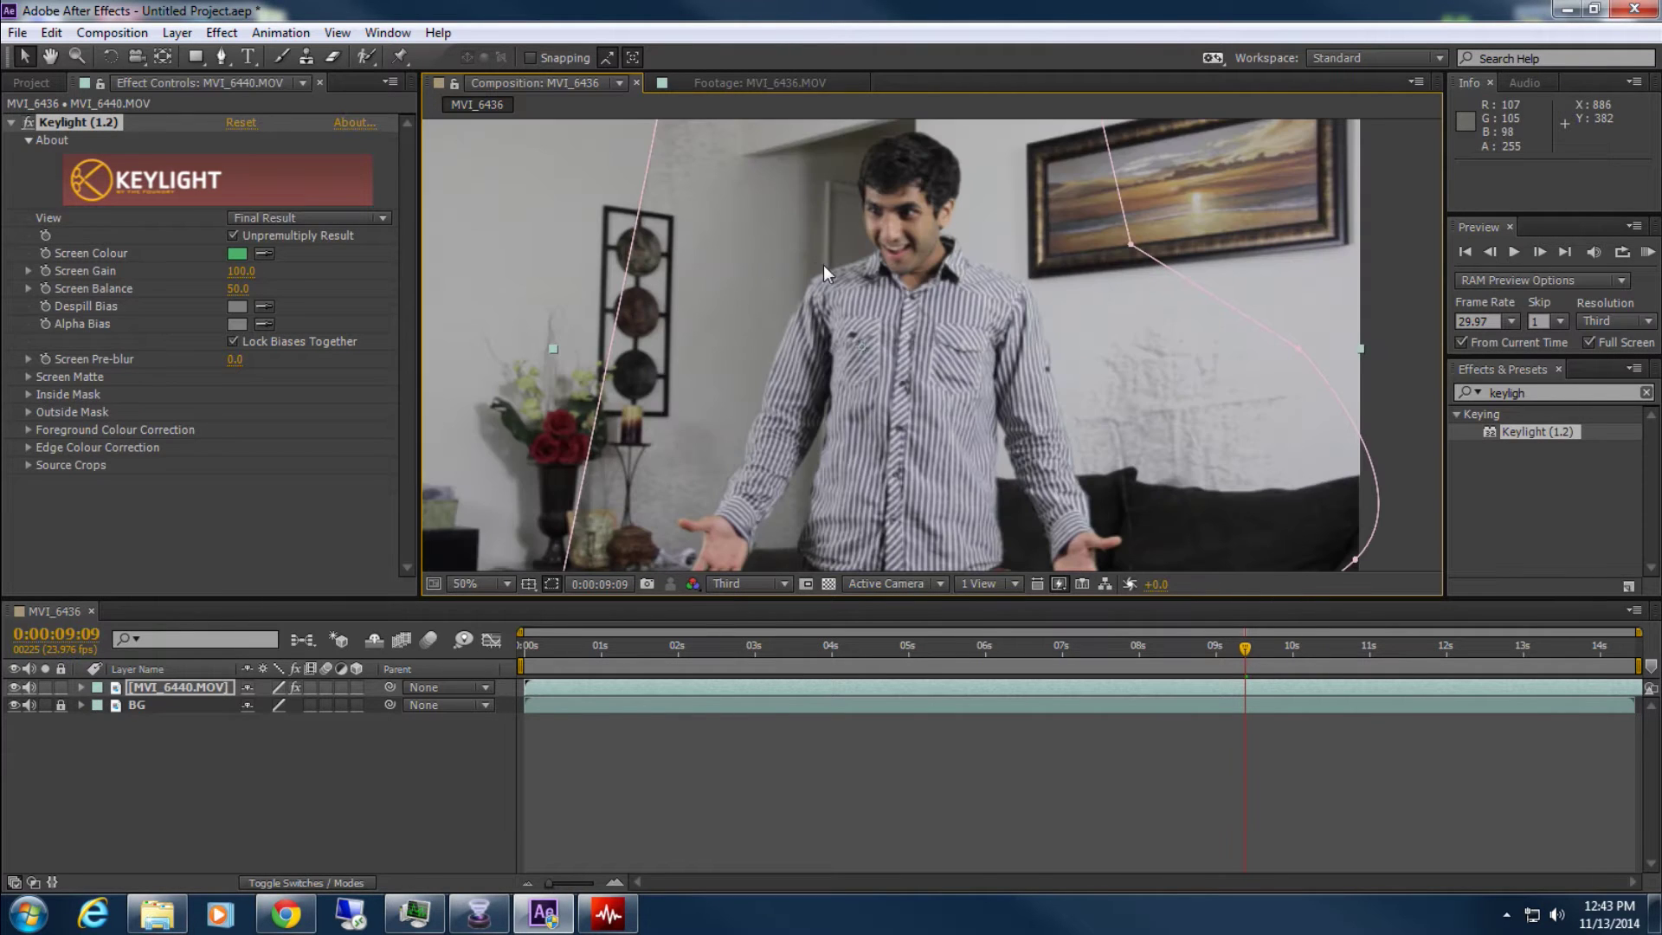
pyautogui.moveTo(824, 265)
pyautogui.mouseDown()
pyautogui.moveTo(803, 225)
pyautogui.moveTo(813, 255)
pyautogui.mouseUp()
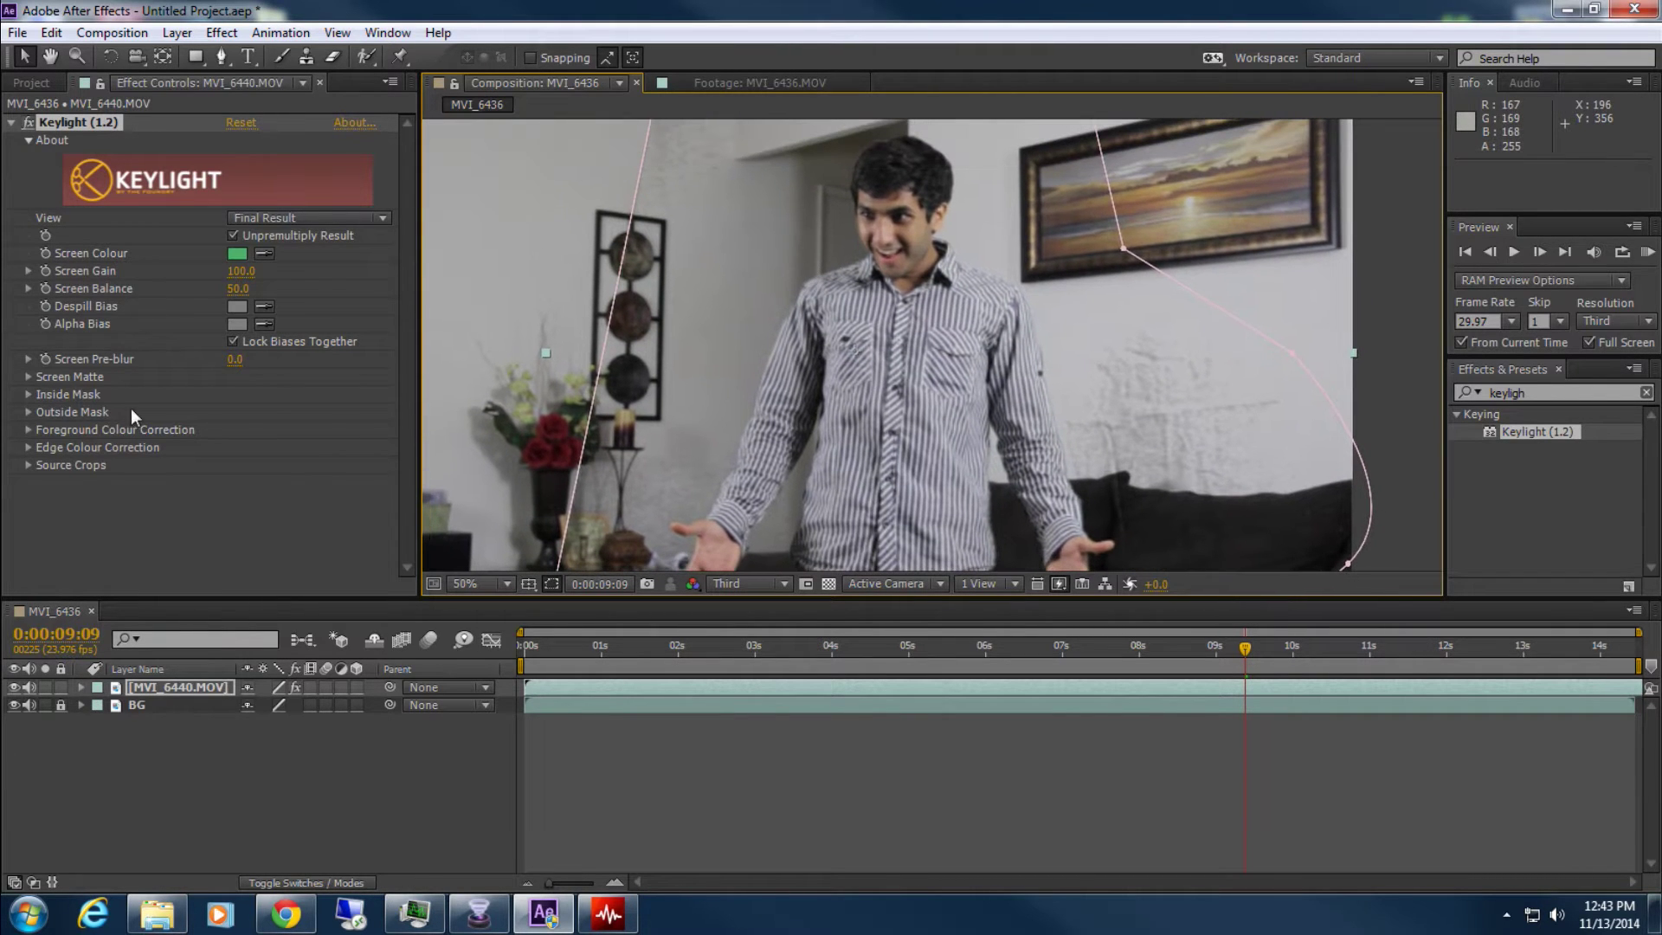
# Switch the Keylight view to Screen Matte and inspect the matte across the actor and the backdrop area inside the mask
pyautogui.click(369, 219)
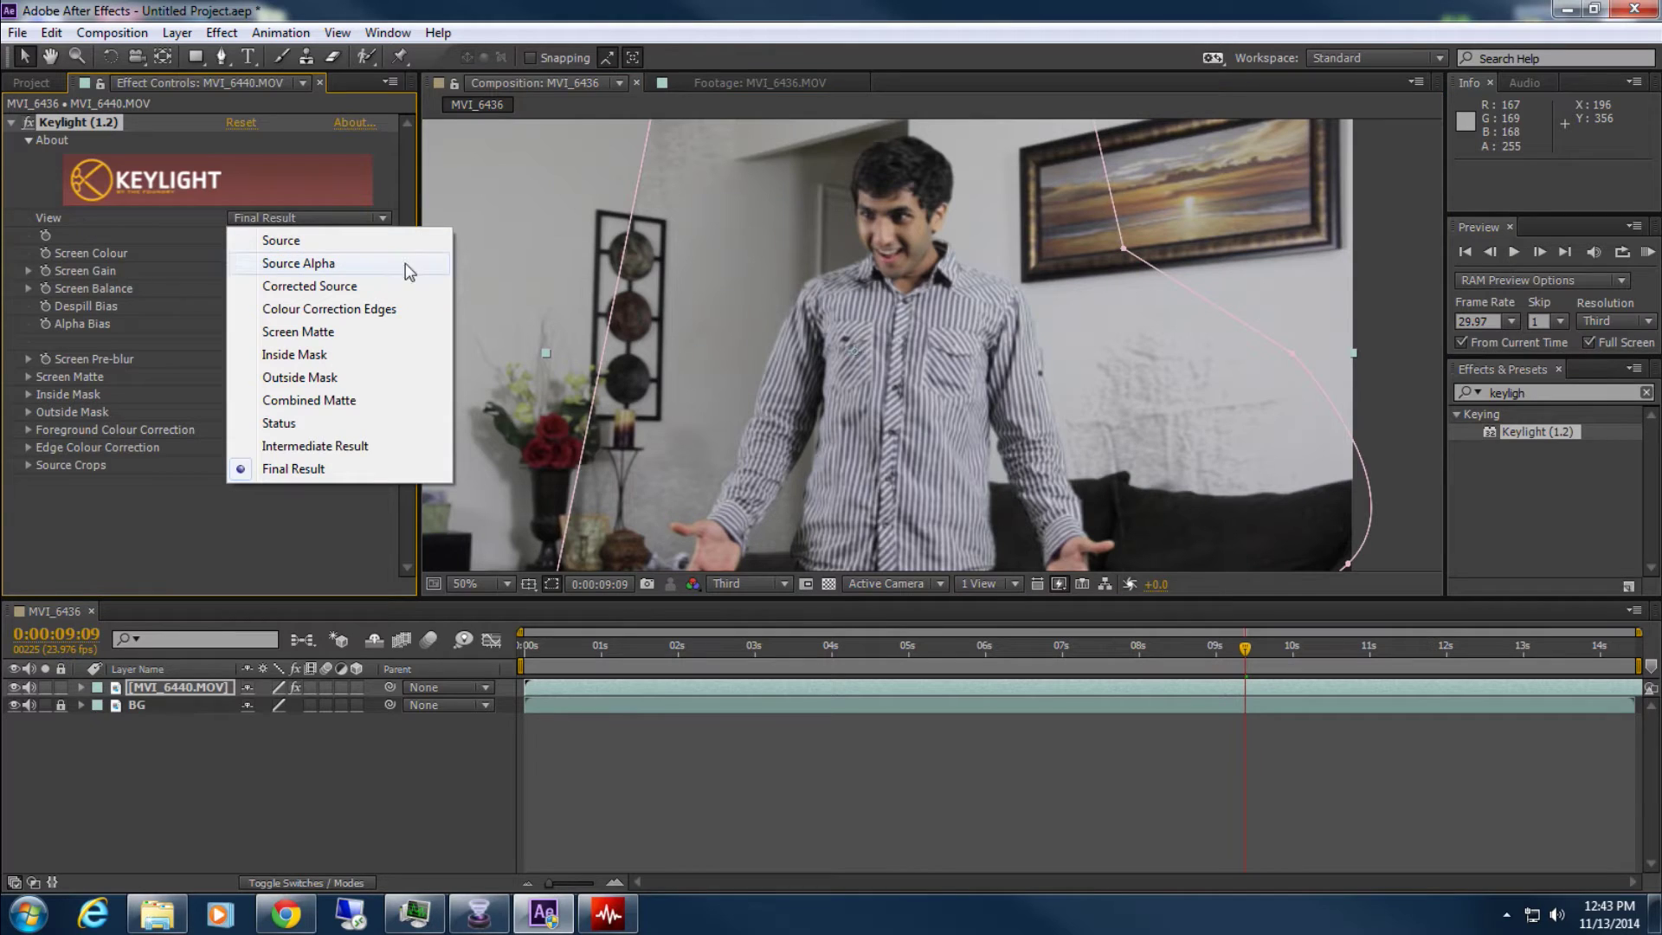
pyautogui.click(375, 336)
pyautogui.scroll(-2, 866, 312)
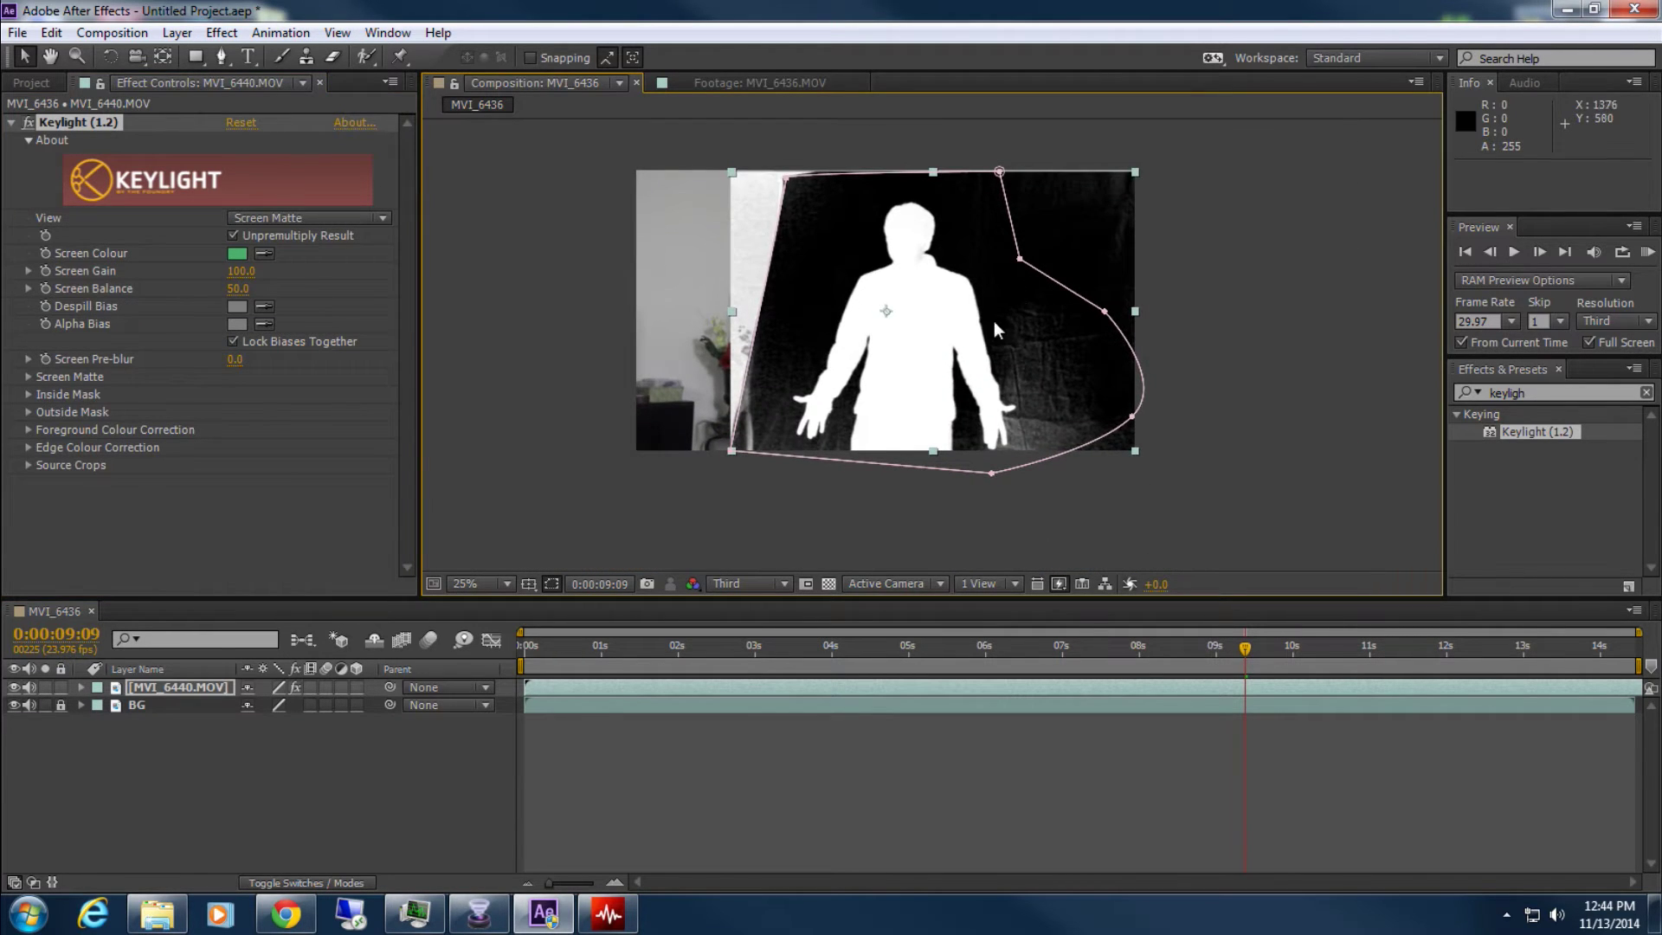
pyautogui.scroll(2, 995, 323)
pyautogui.moveTo(945, 327); pyautogui.dragTo(901, 358)
pyautogui.moveTo(658, 298); pyautogui.dragTo(635, 272)
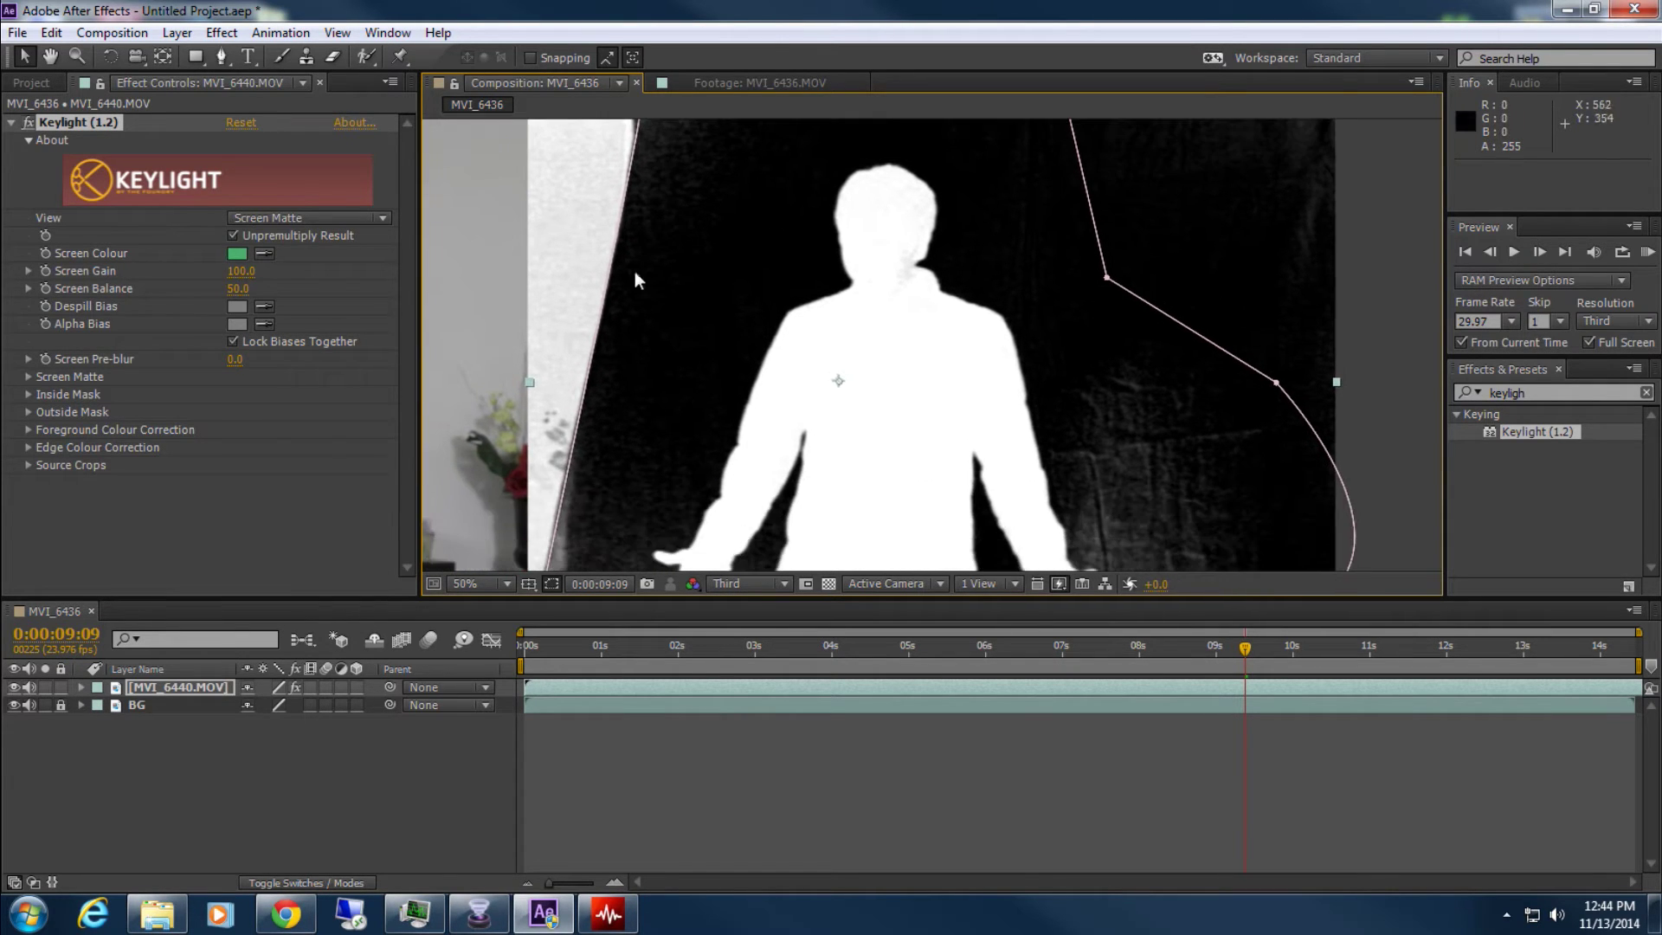
pyautogui.scroll(-5, 606, 389)
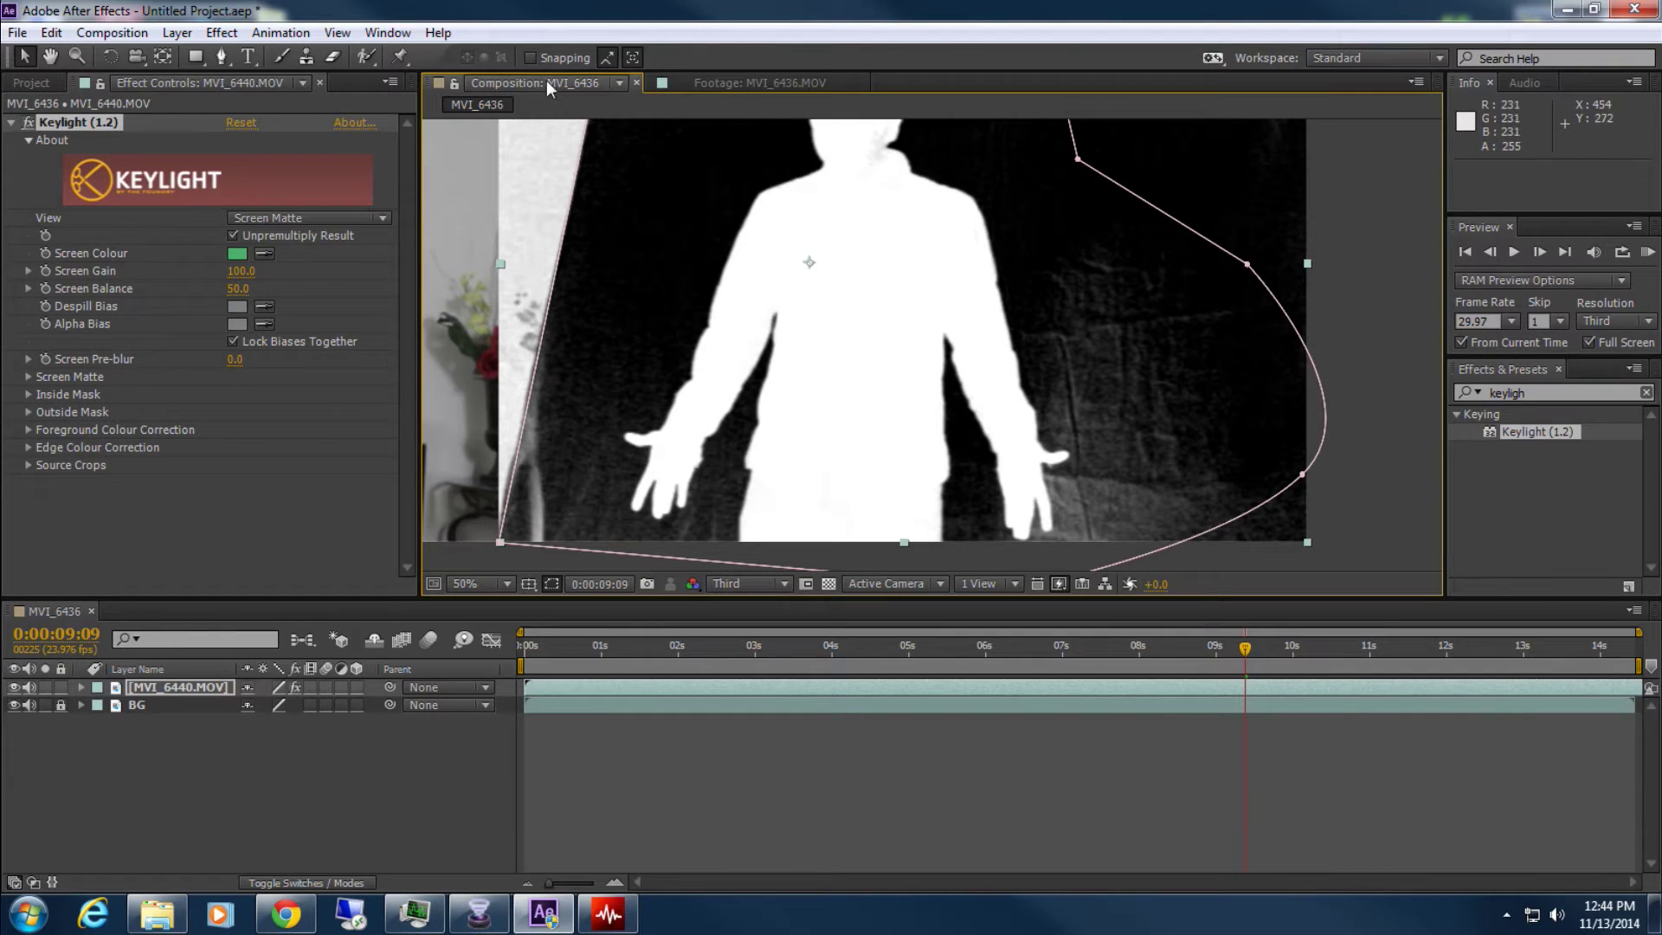
pyautogui.scroll(4, 549, 286)
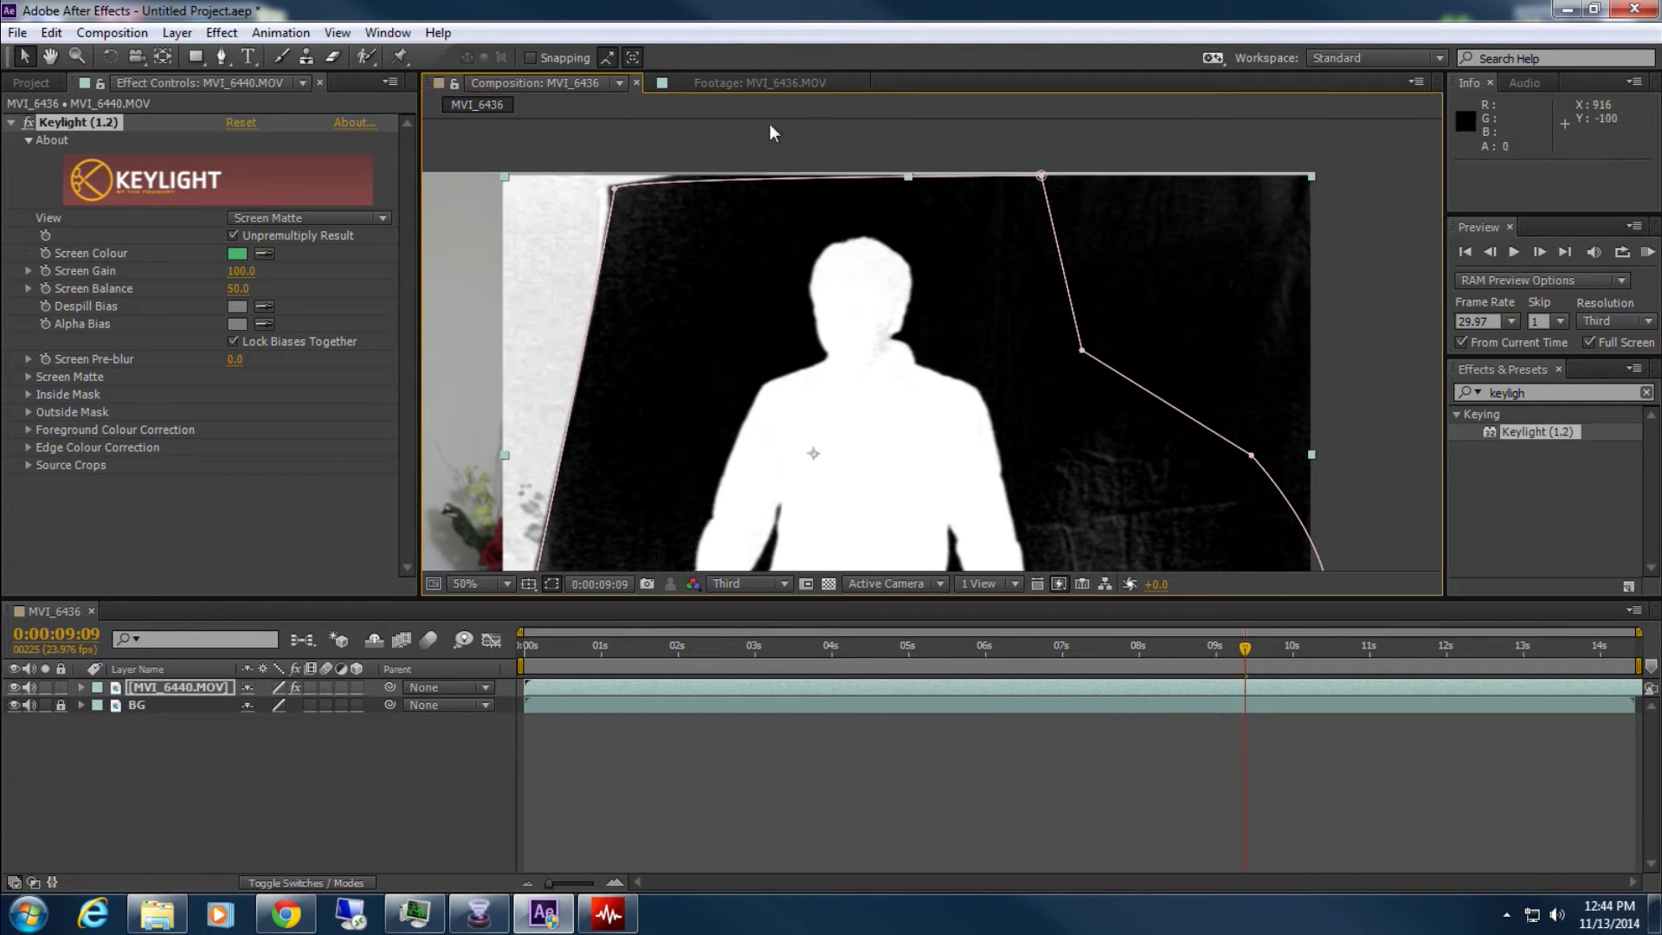
pyautogui.scroll(-4, 1238, 228)
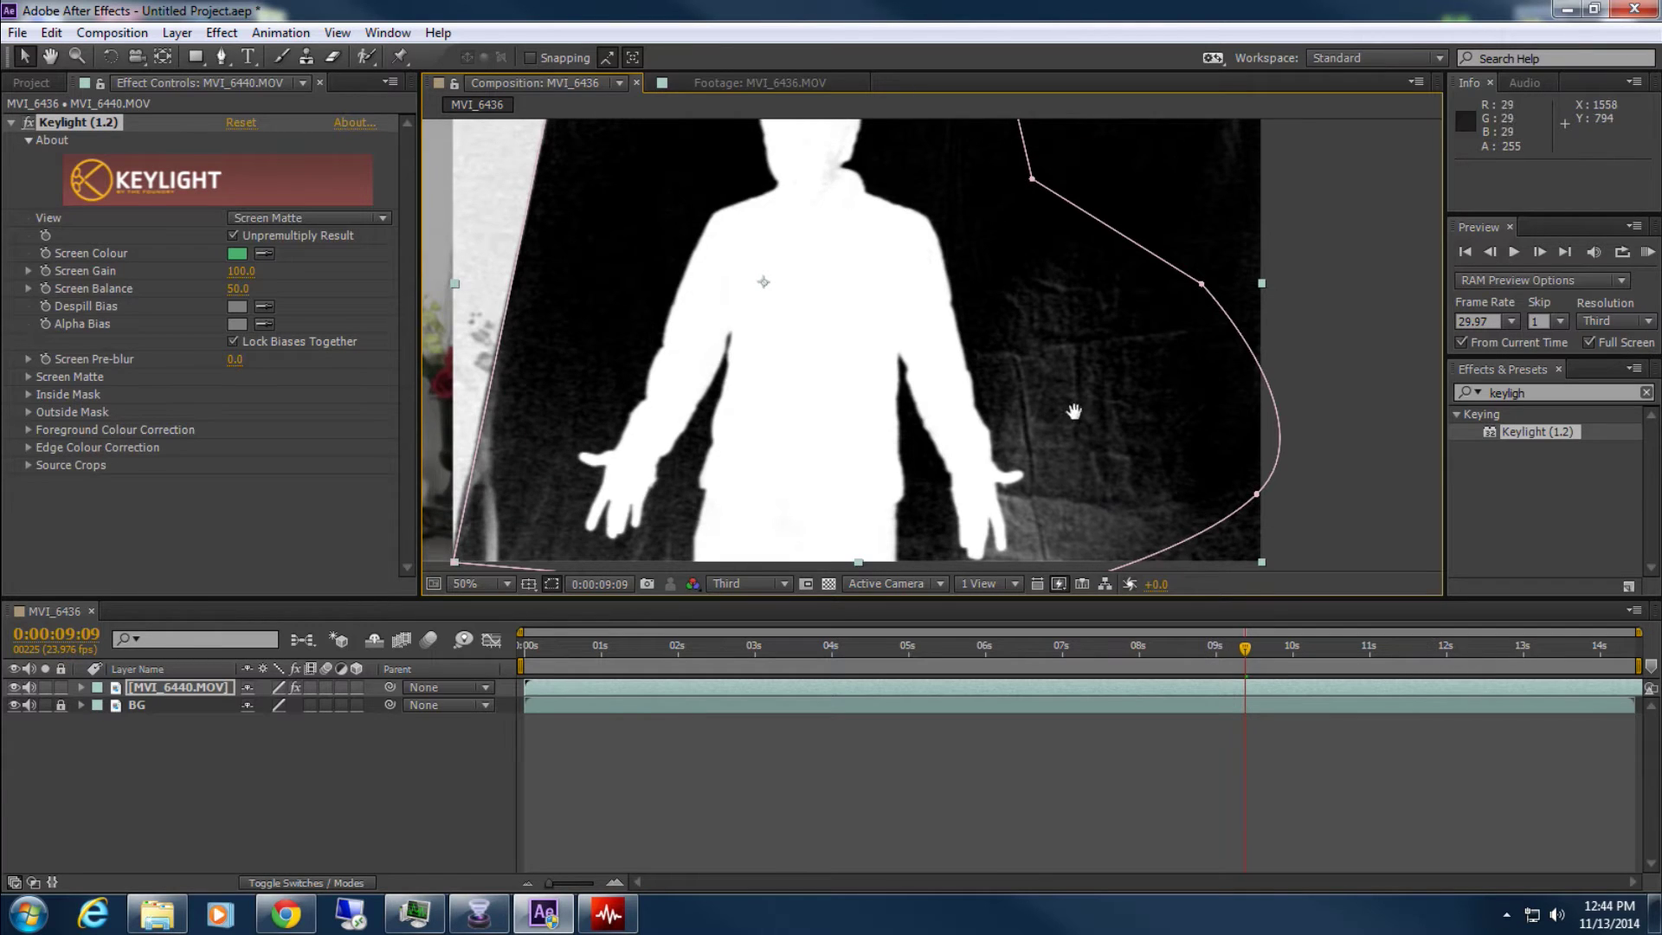
pyautogui.scroll(-2, 968, 517)
pyautogui.scroll(3, 951, 430)
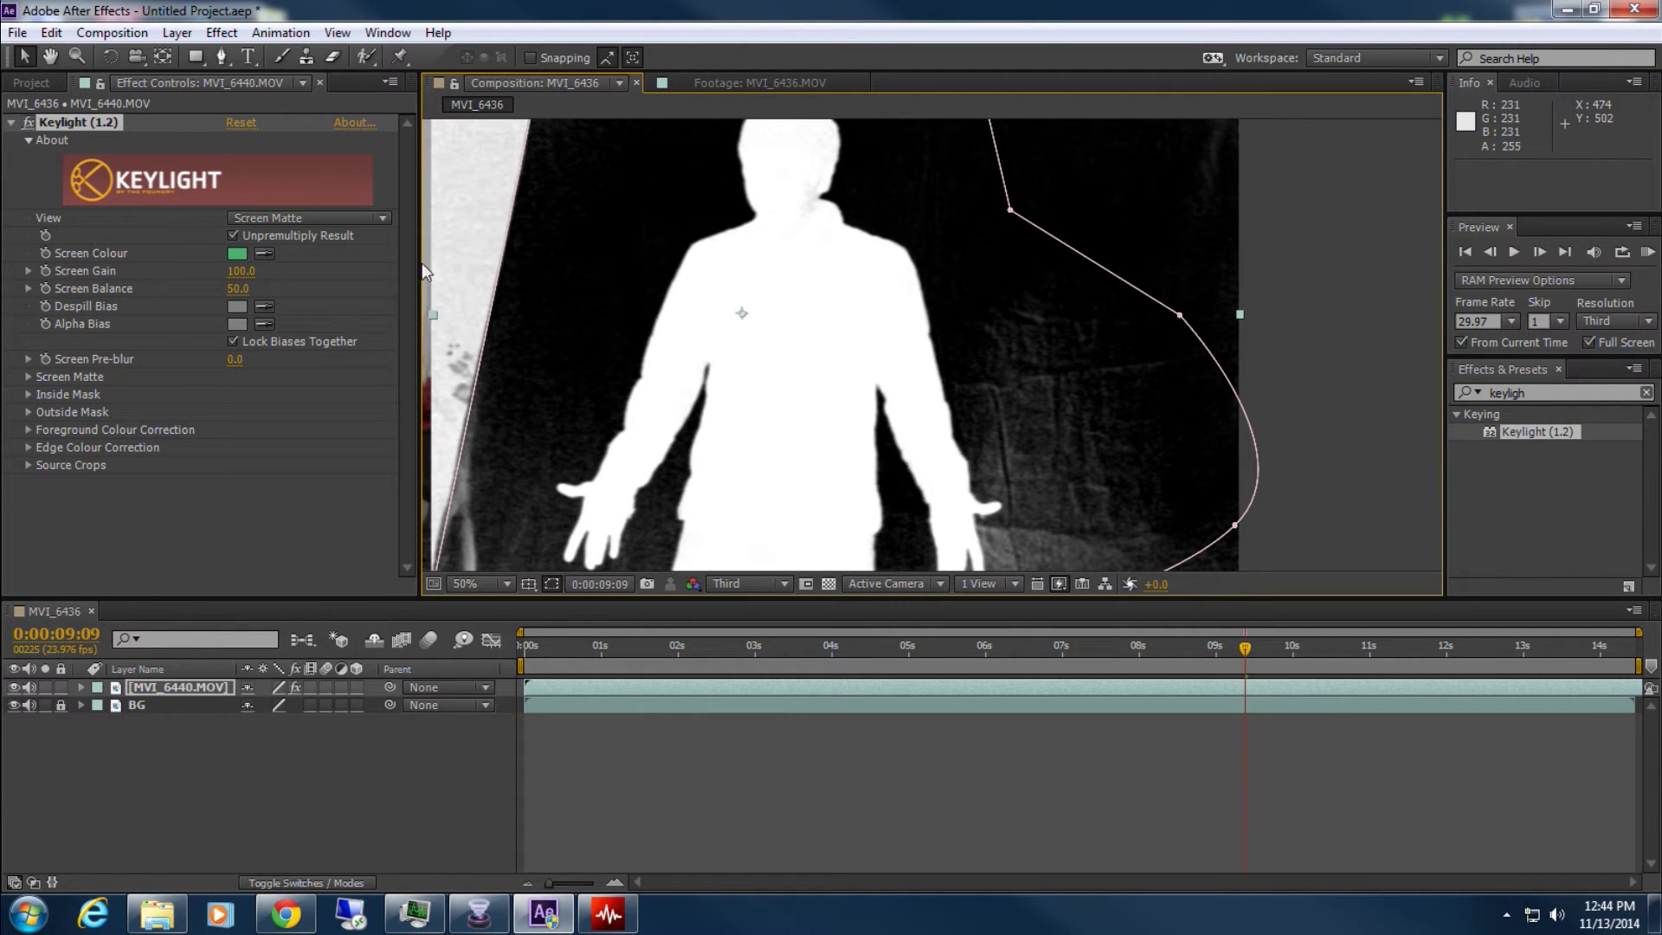
# Set Keylight's Screen Matte Clip Black to 36 and check the backdrop area around the actor
pyautogui.click(29, 376)
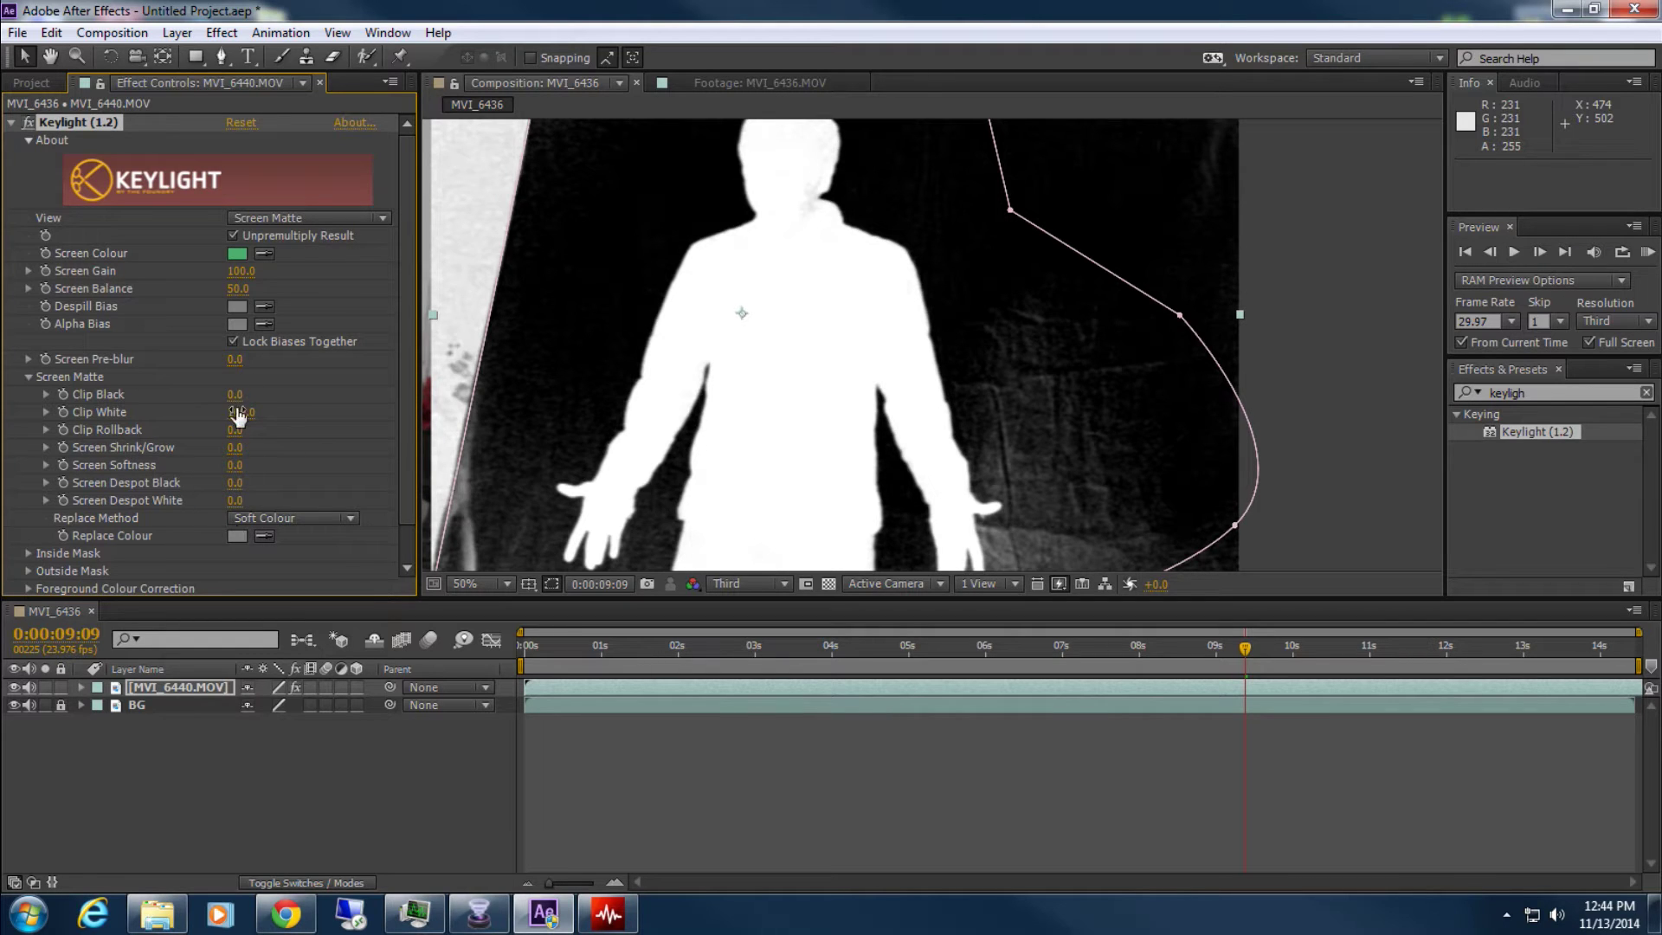
pyautogui.moveTo(235, 393); pyautogui.dragTo(272, 387)
pyautogui.scroll(-1, 1009, 468)
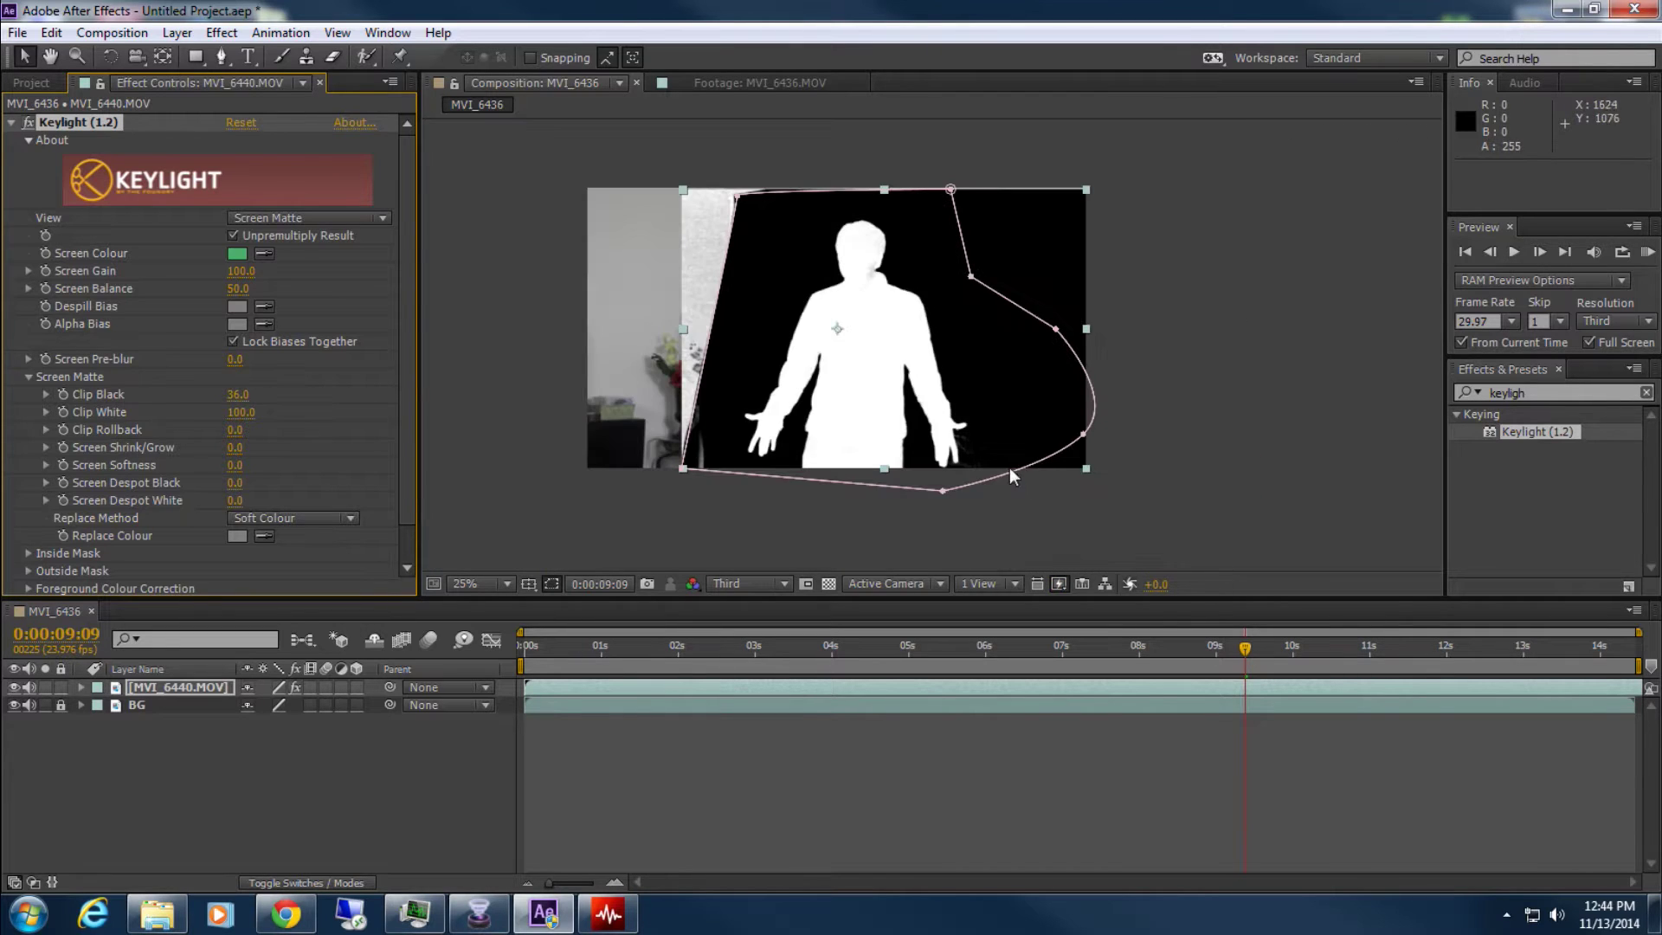
pyautogui.scroll(1, 906, 430)
pyautogui.scroll(-4, 905, 430)
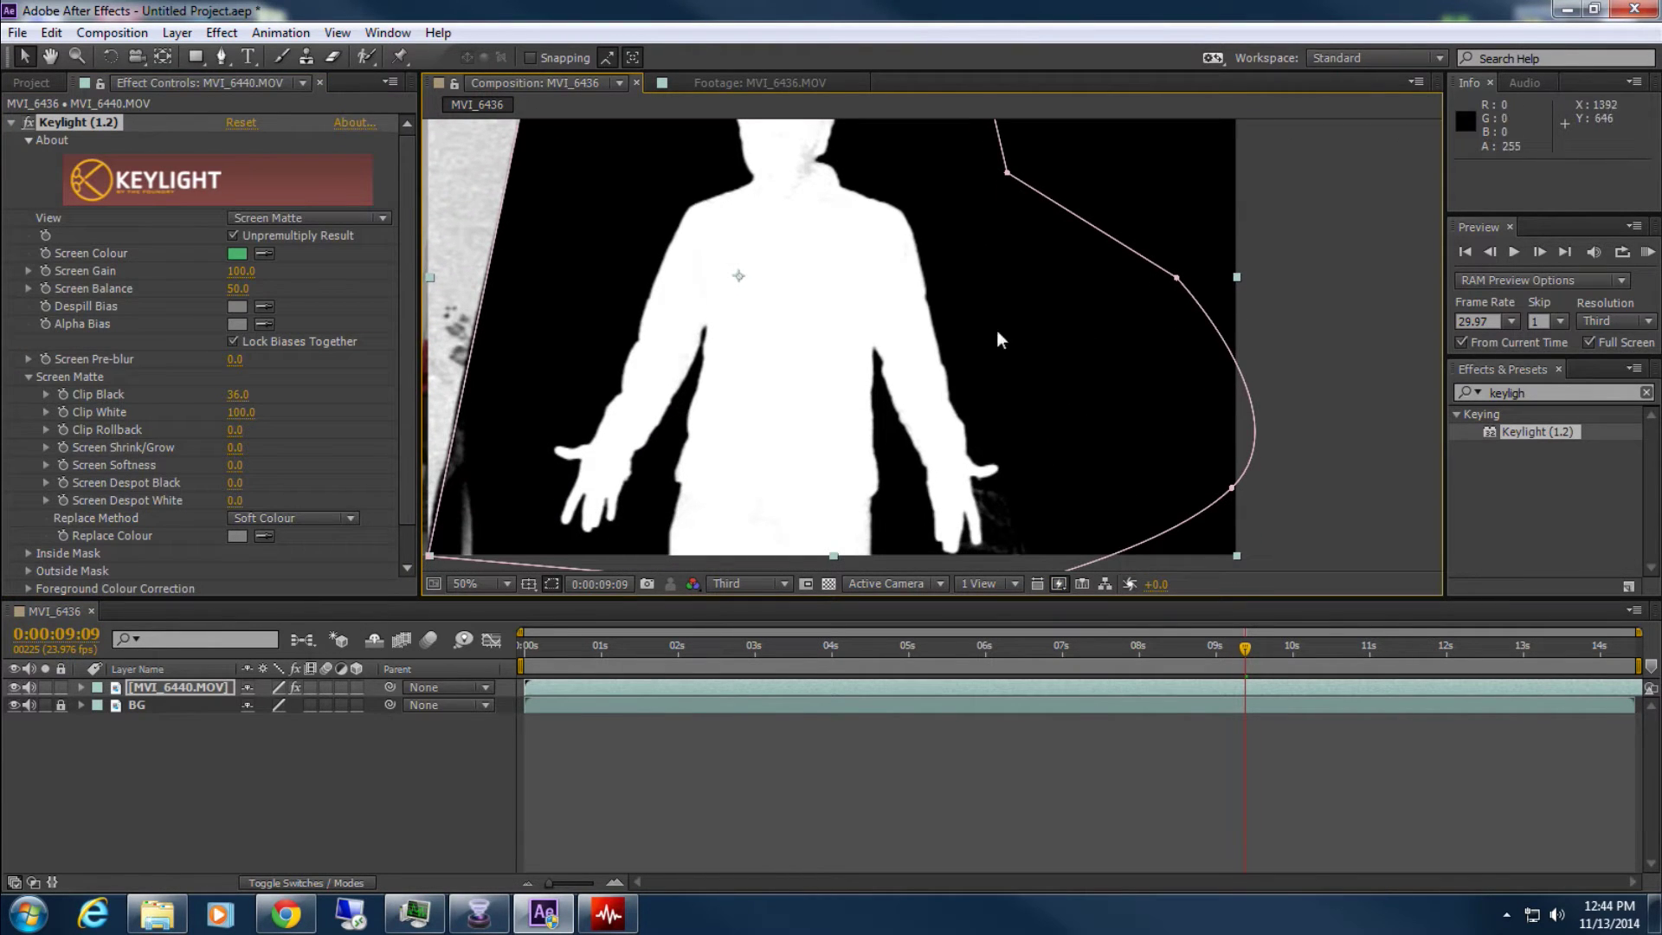
pyautogui.scroll(-1, 768, 482)
# Set the Screen Matte Clip White to 82 while checking the actor's head, and raise Clip Black to 46
pyautogui.scroll(4, 812, 370)
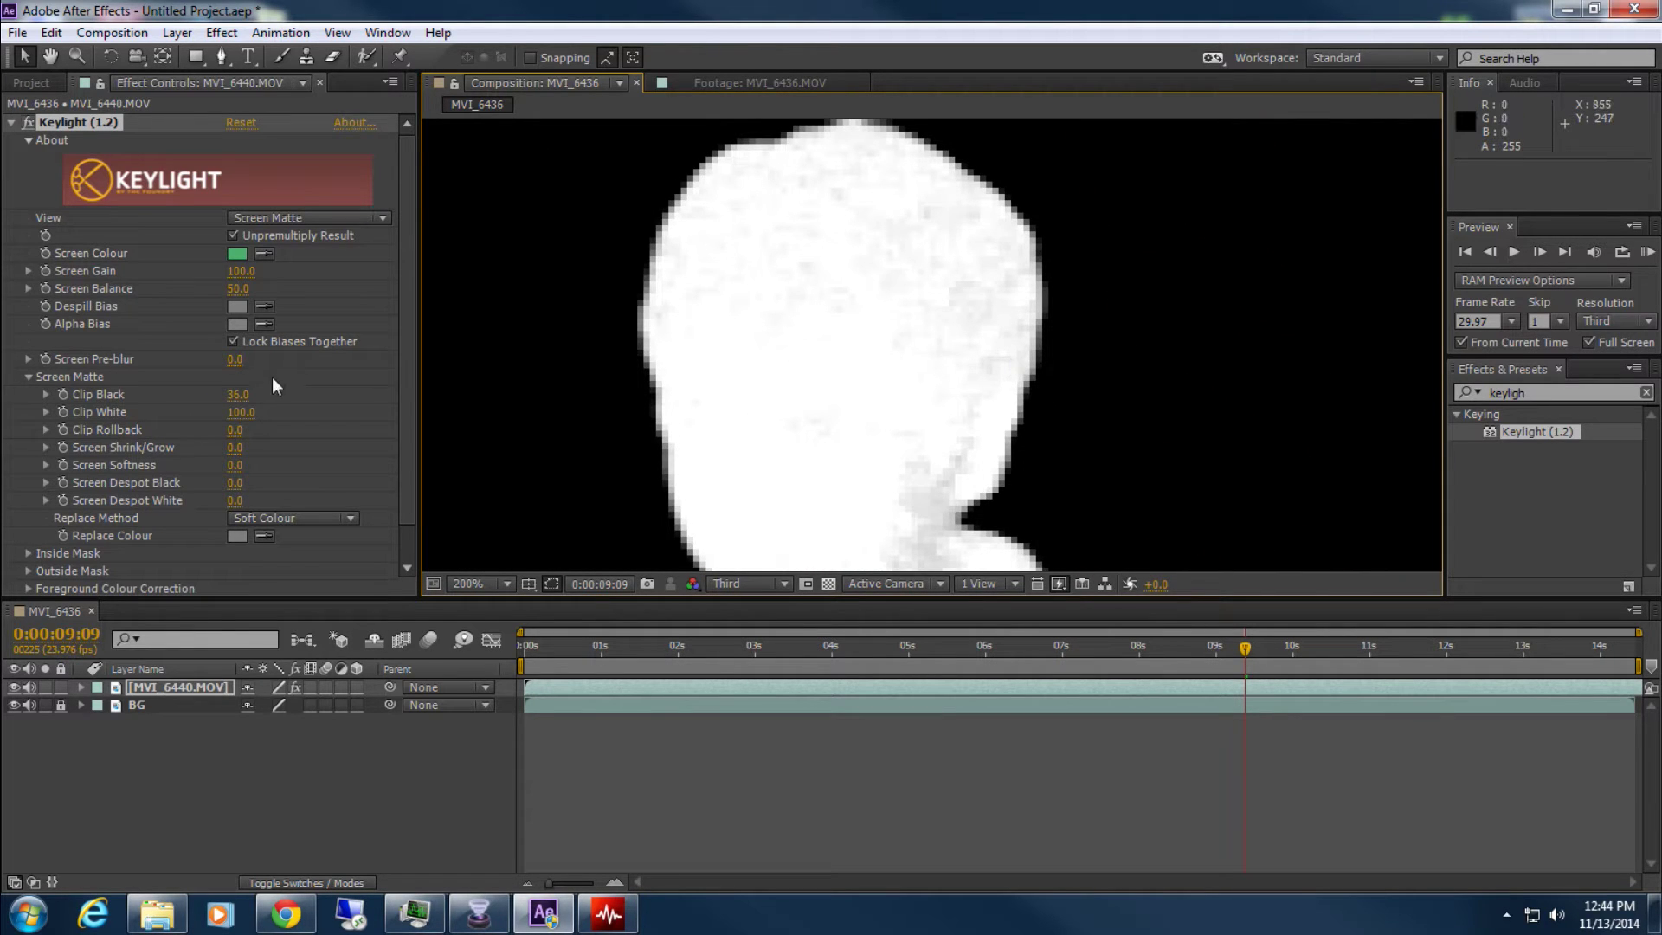
pyautogui.moveTo(251, 420); pyautogui.dragTo(239, 423)
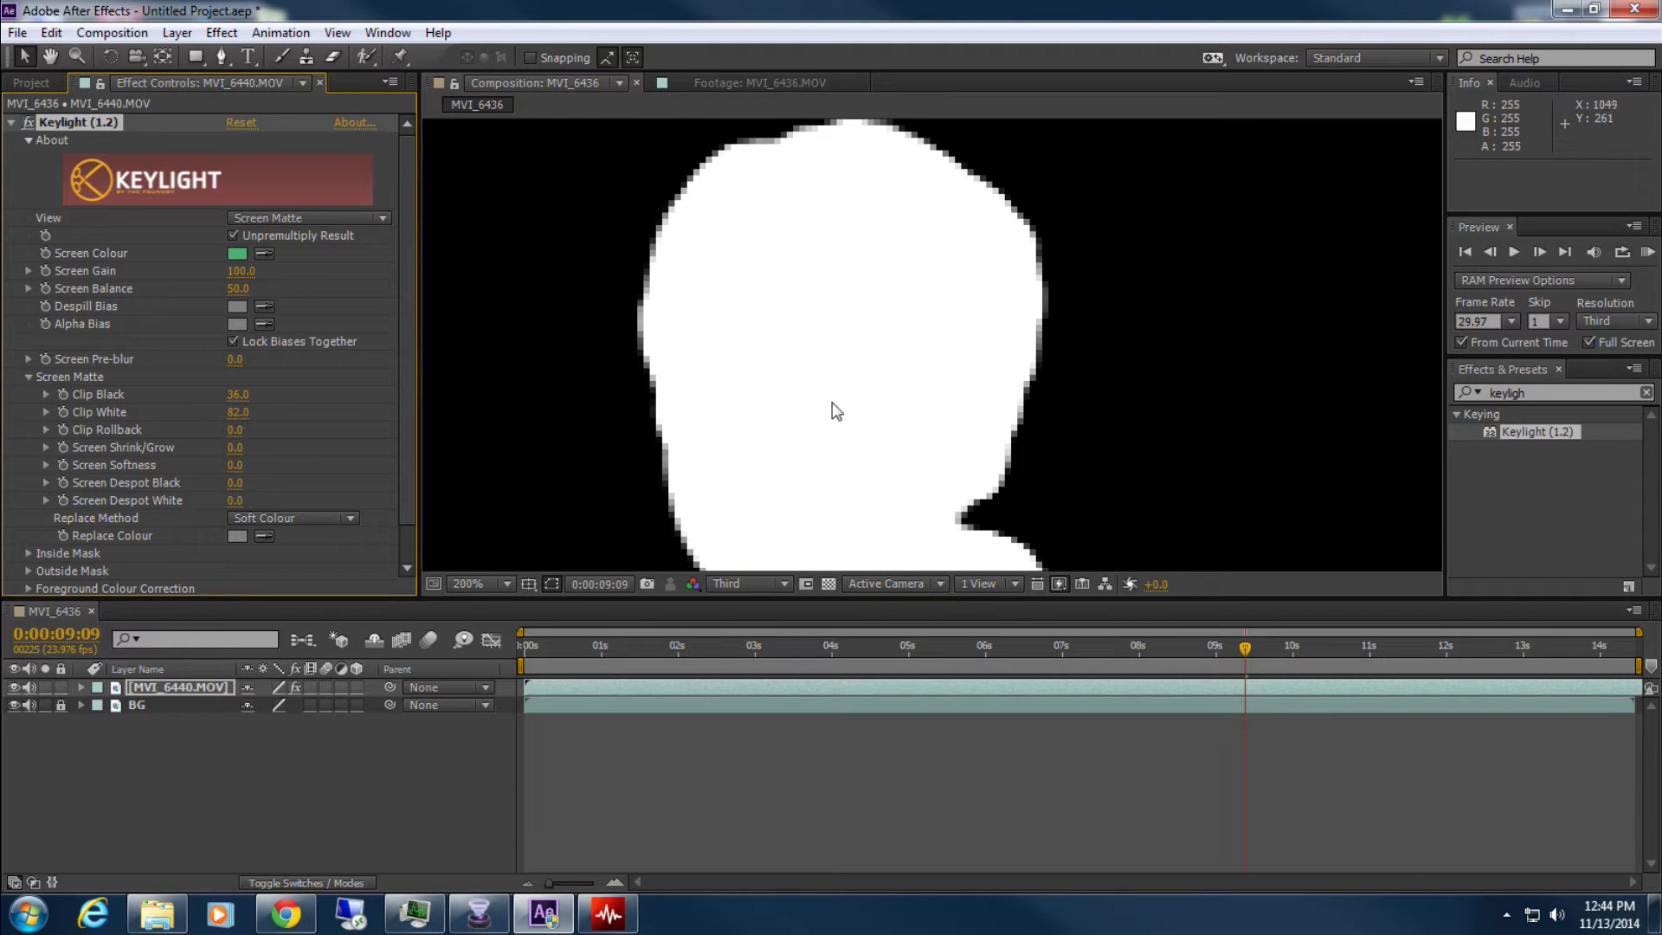
pyautogui.scroll(-2, 835, 408)
pyautogui.scroll(-1, 919, 361)
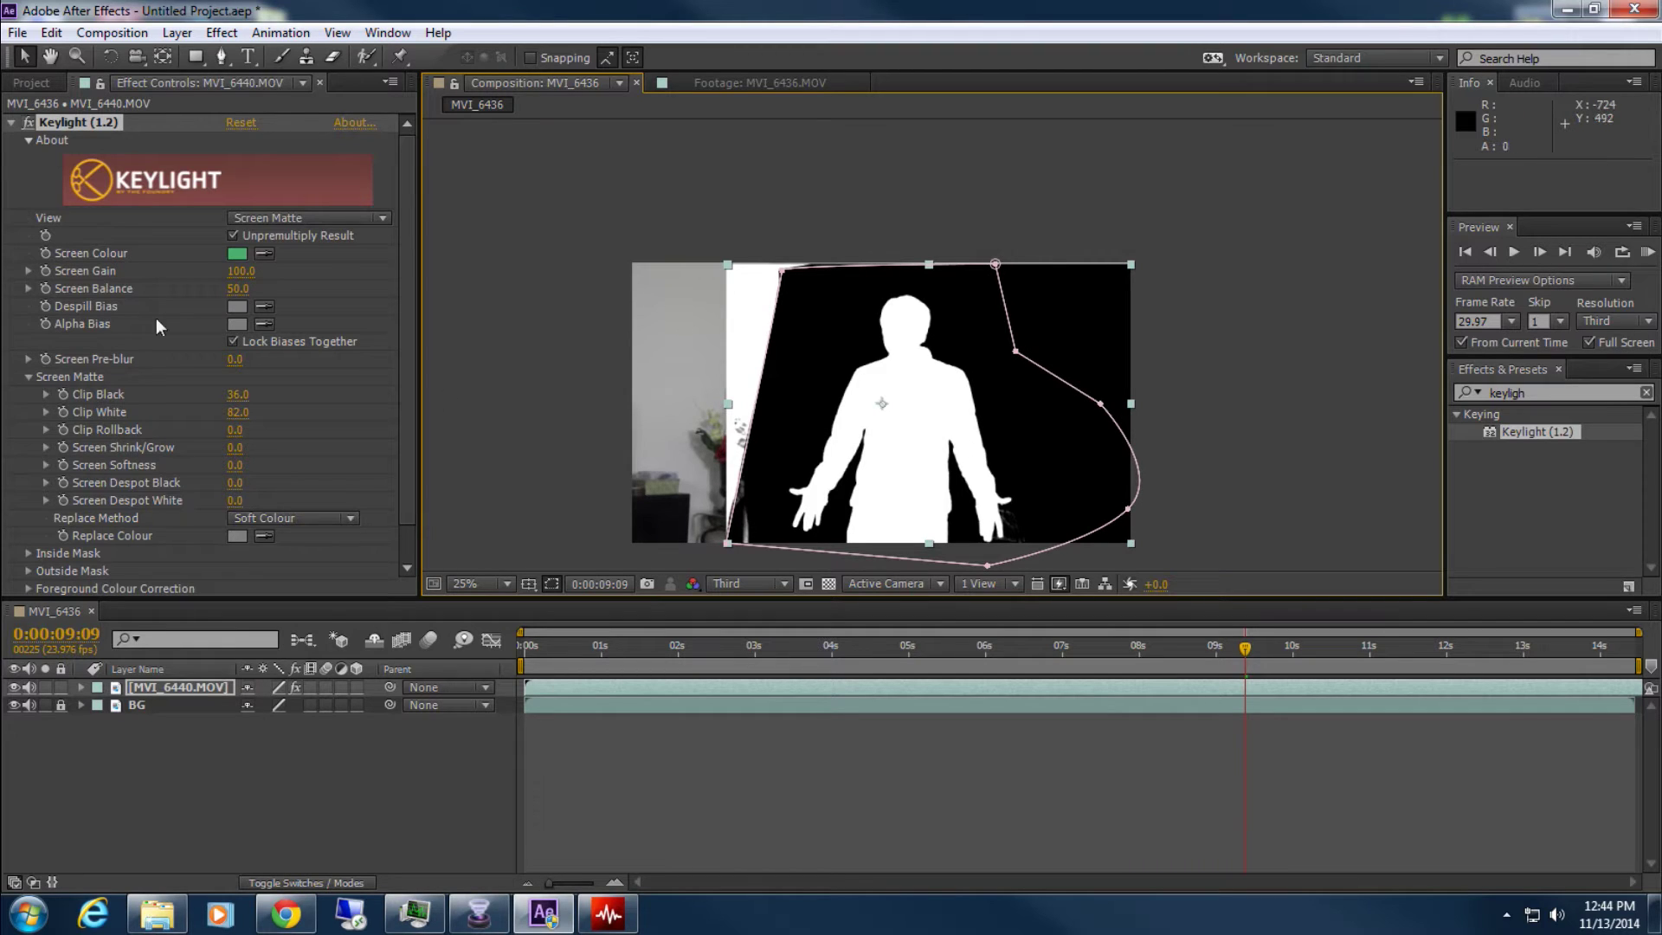
pyautogui.moveTo(237, 393); pyautogui.dragTo(249, 394)
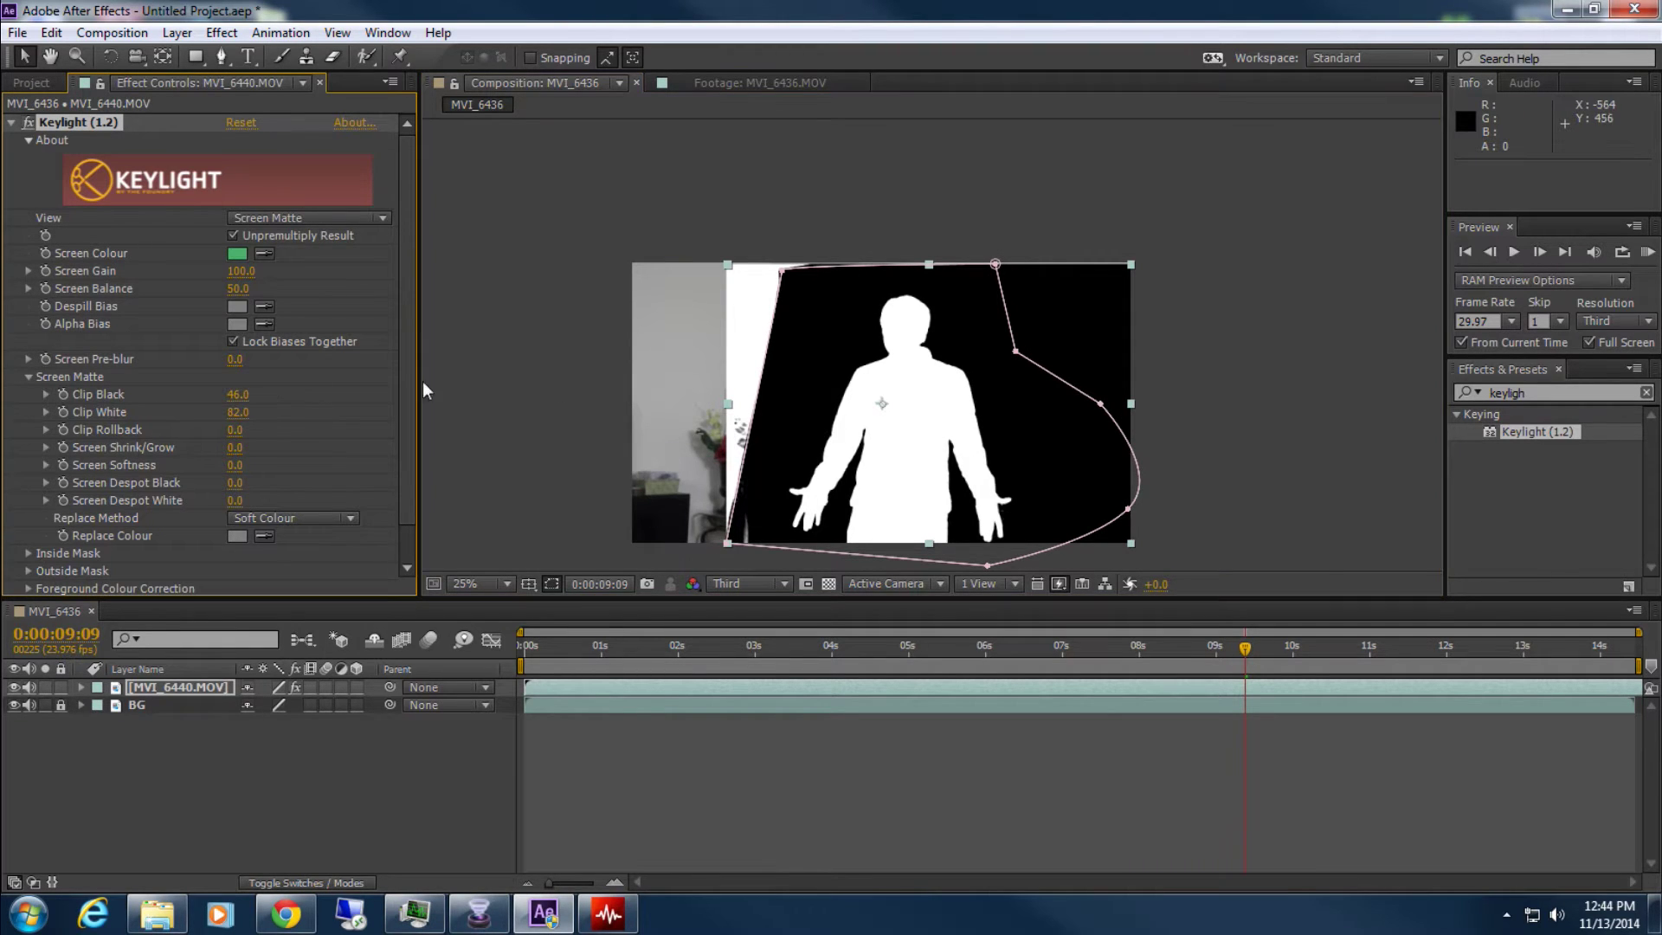
# Inspect the screen matte around the actor's arms and the mask's lower edge, and set Keylight's Screen Balance to 66
pyautogui.scroll(1, 973, 364)
pyautogui.moveTo(1006, 387); pyautogui.dragTo(974, 270)
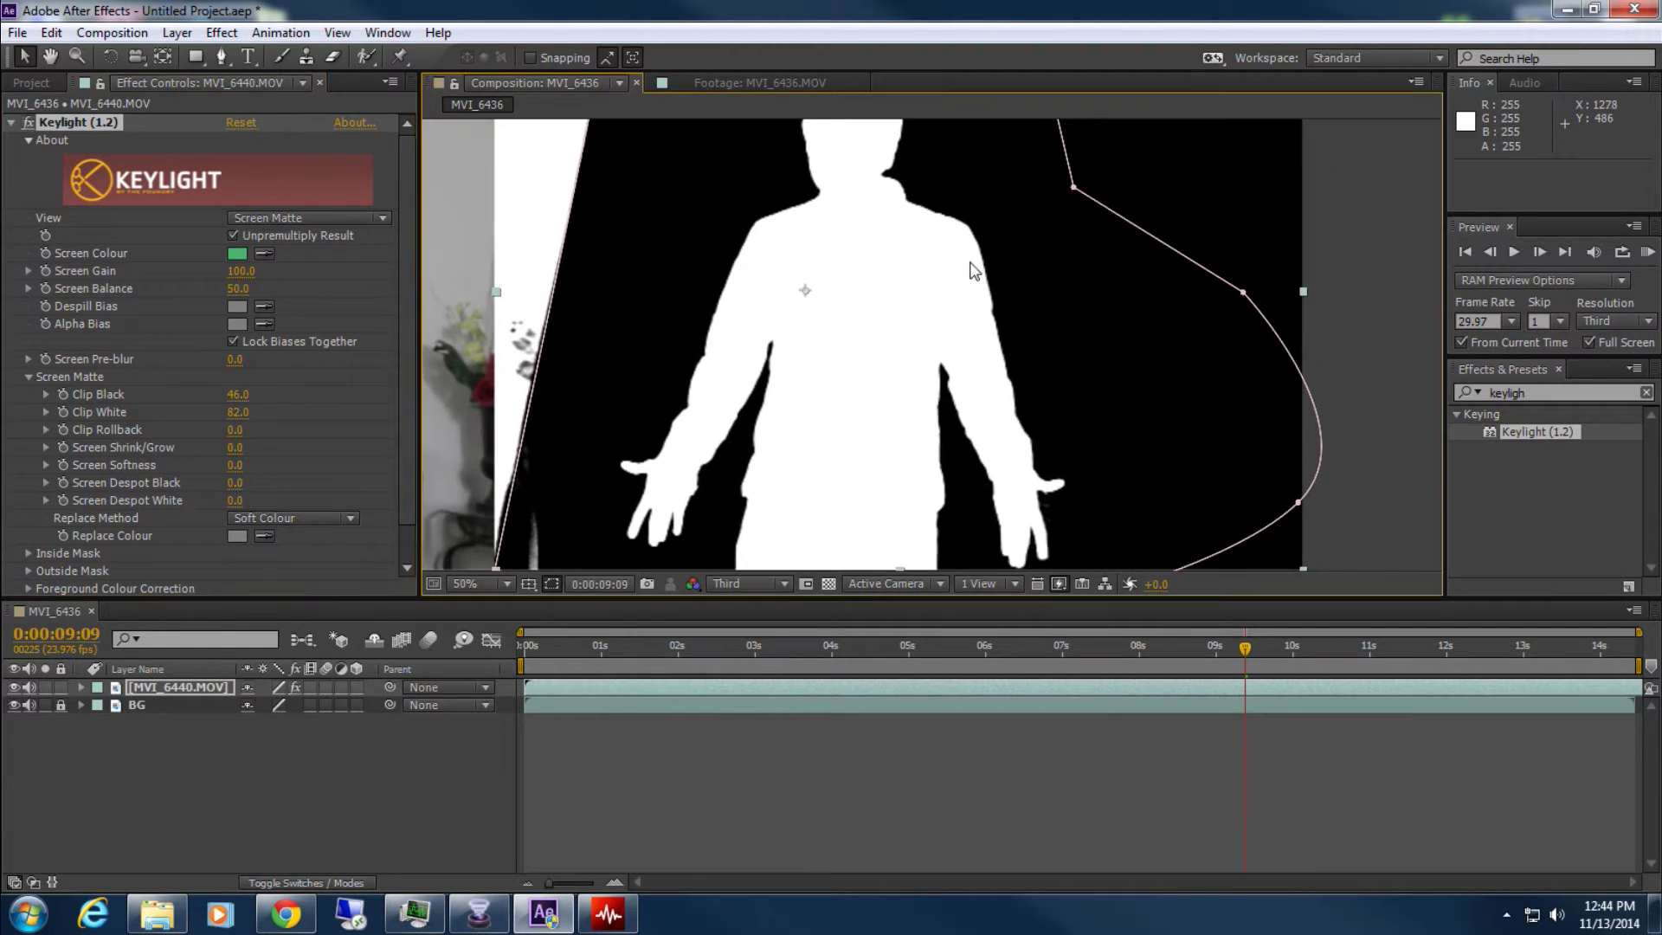
pyautogui.moveTo(927, 427); pyautogui.dragTo(932, 327)
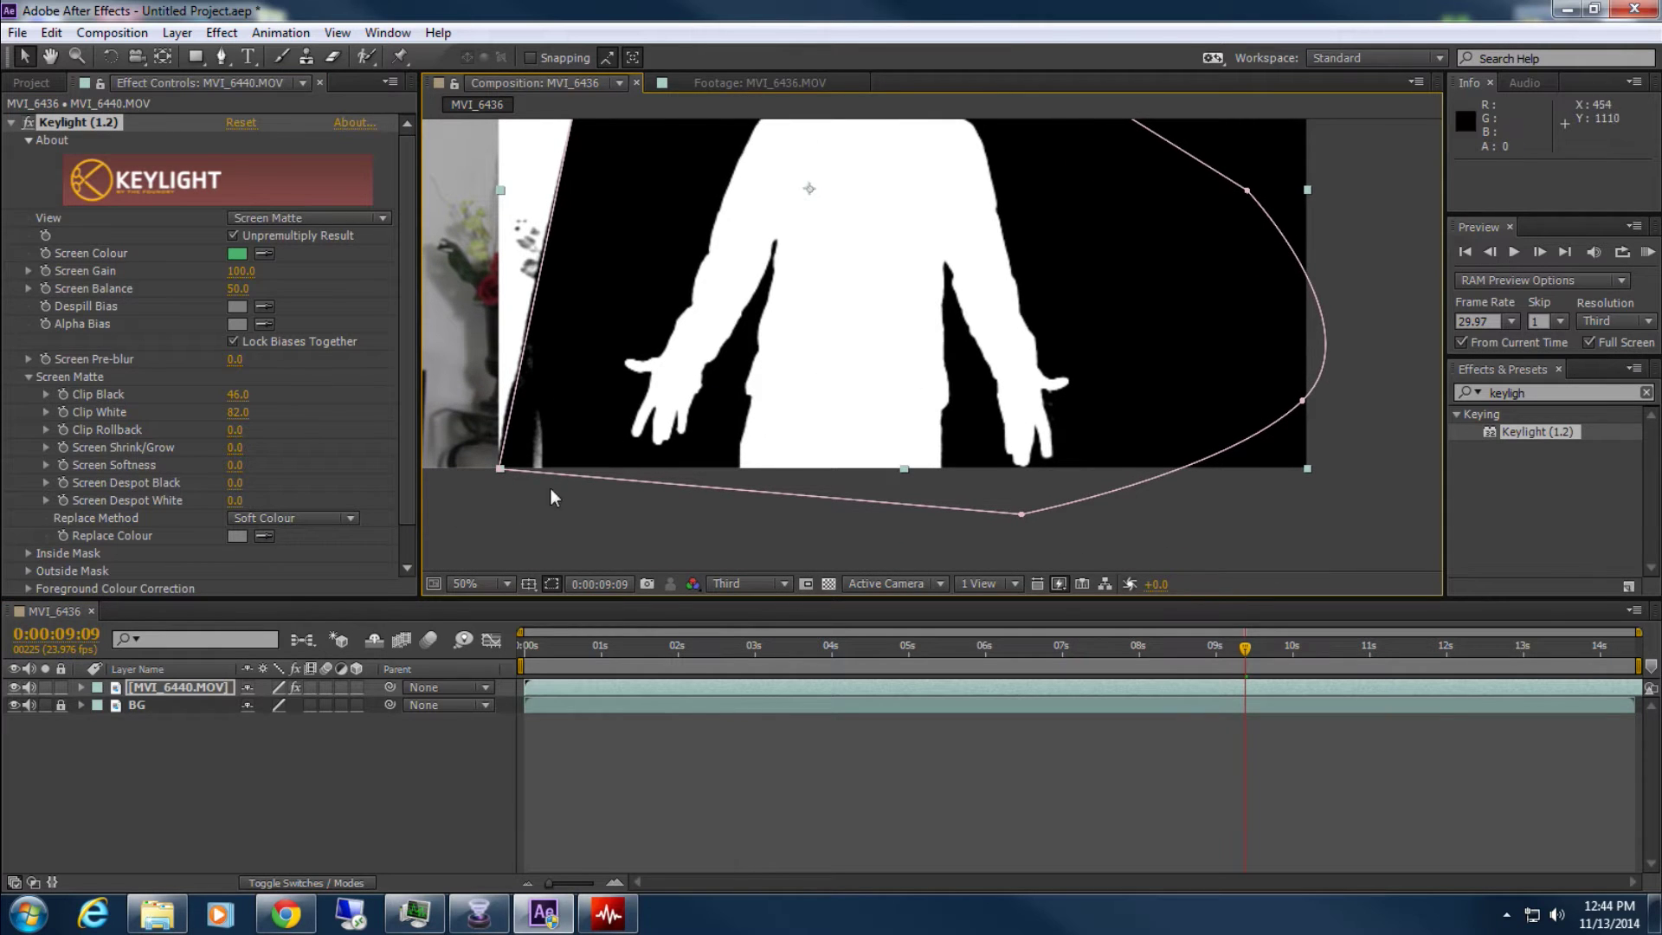
pyautogui.moveTo(234, 288); pyautogui.dragTo(251, 288)
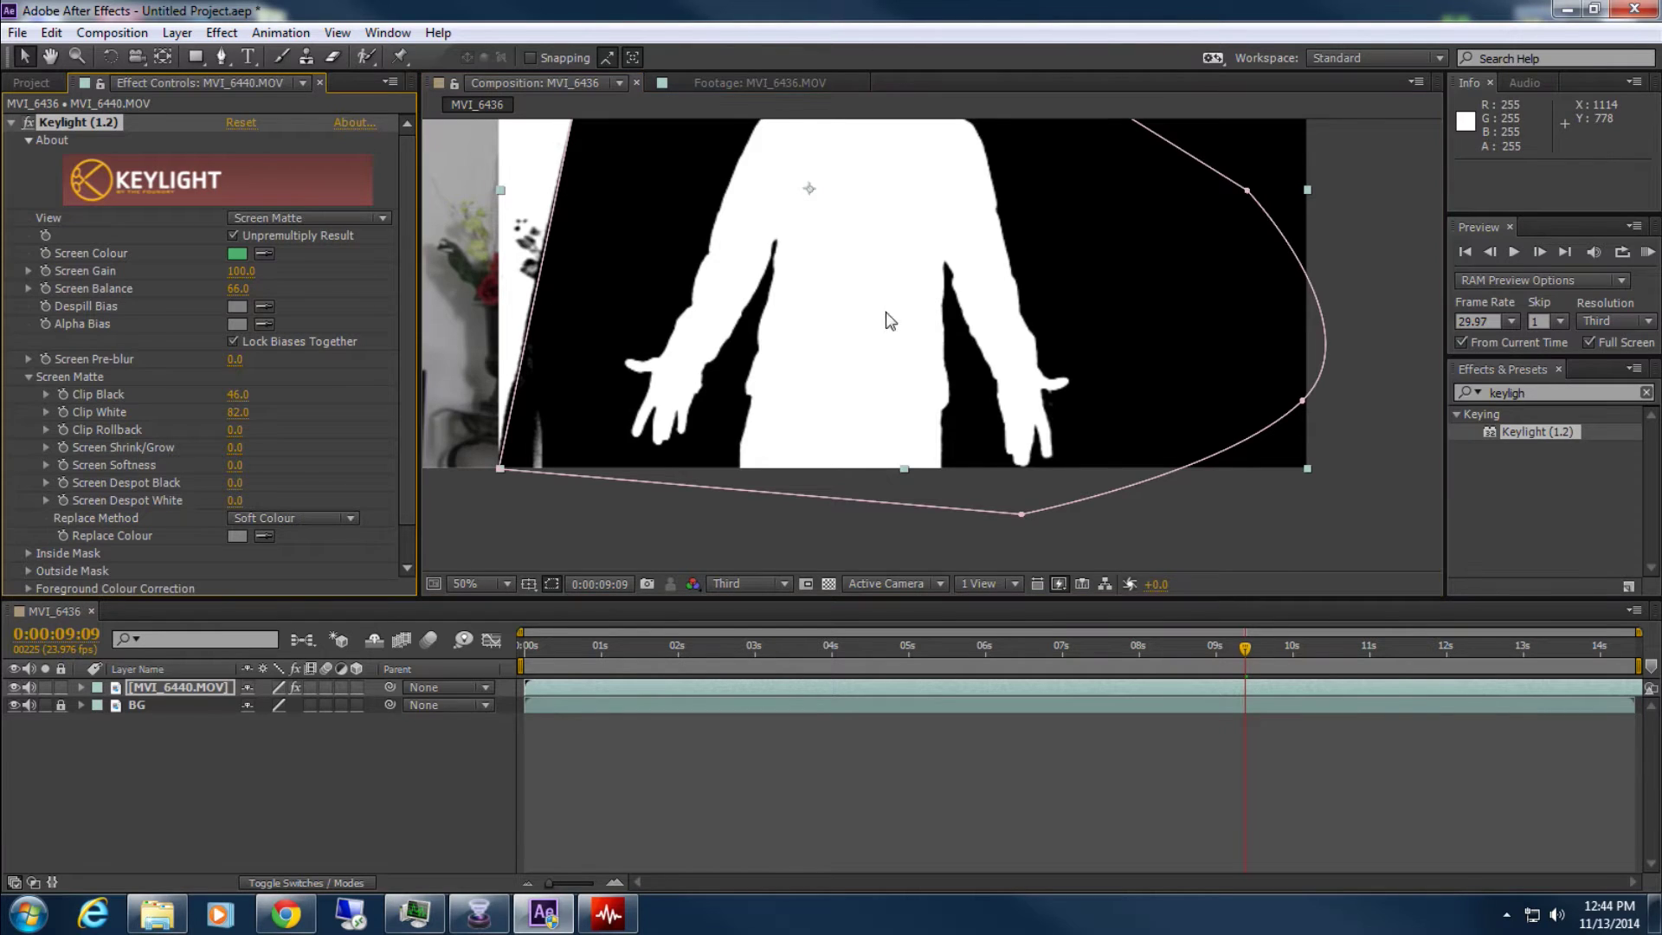
# Switch the Keylight view back to Final Result and check the whole keyed composite
pyautogui.scroll(-2, 892, 438)
pyautogui.click(303, 218)
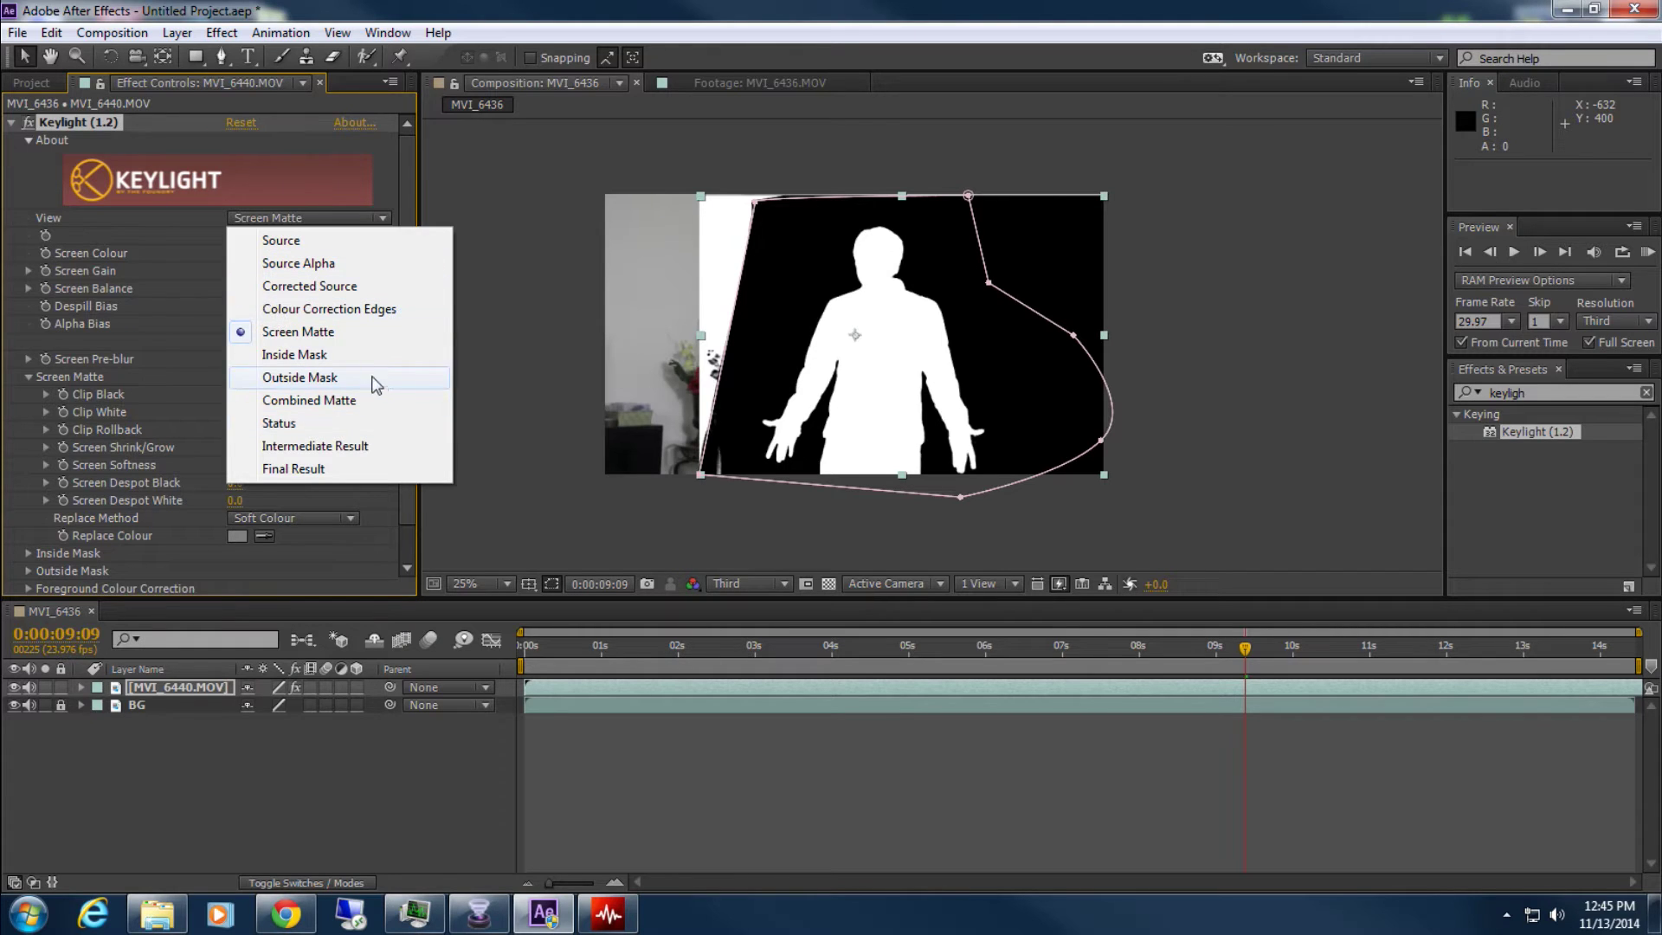
pyautogui.click(319, 468)
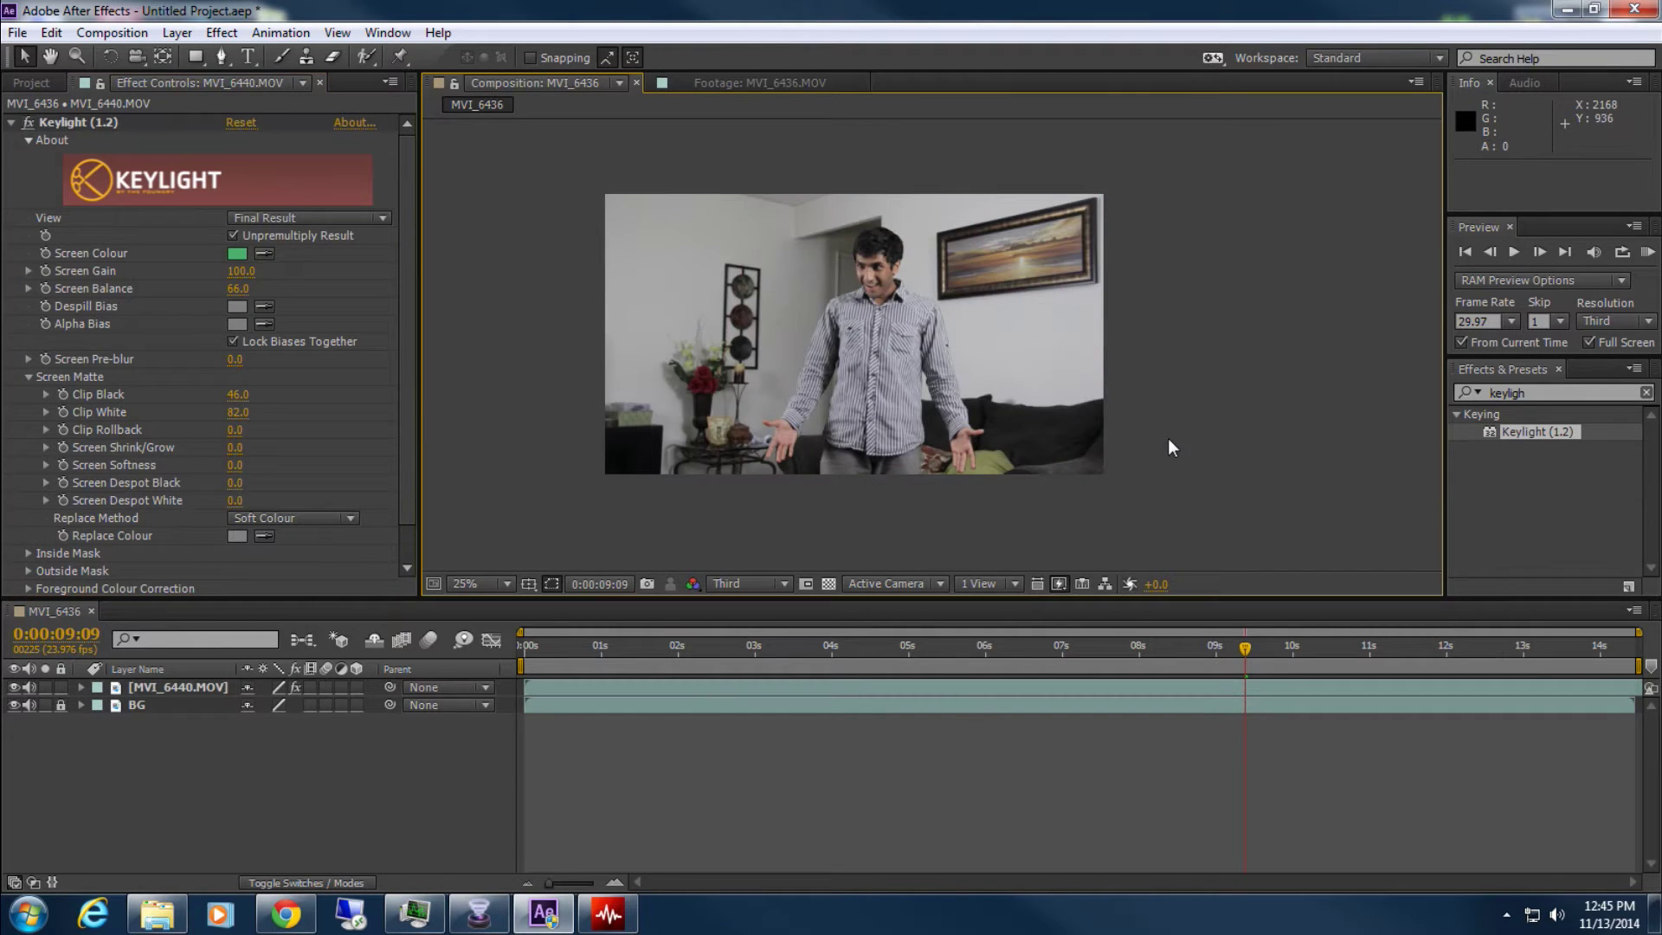
pyautogui.scroll(1, 1004, 370)
pyautogui.scroll(-1, 1175, 376)
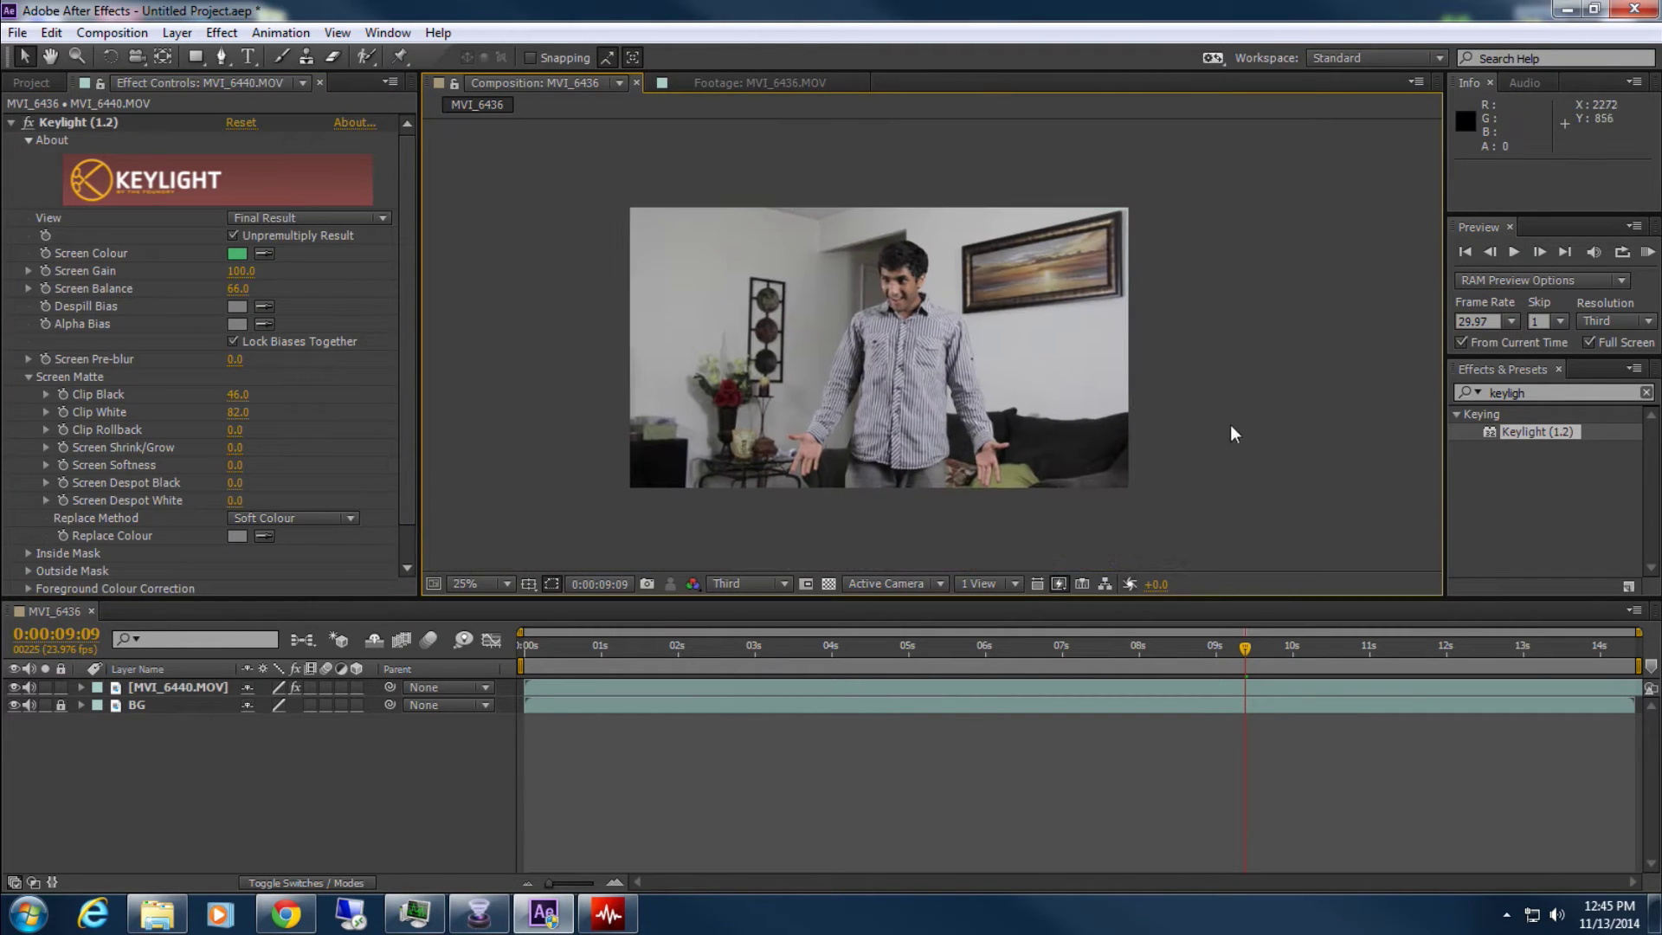
# Go to 0:00:01:19, collapse the Keylight settings and examine the composite around the actor and the mask edges
pyautogui.moveTo(1253, 647); pyautogui.dragTo(663, 658)
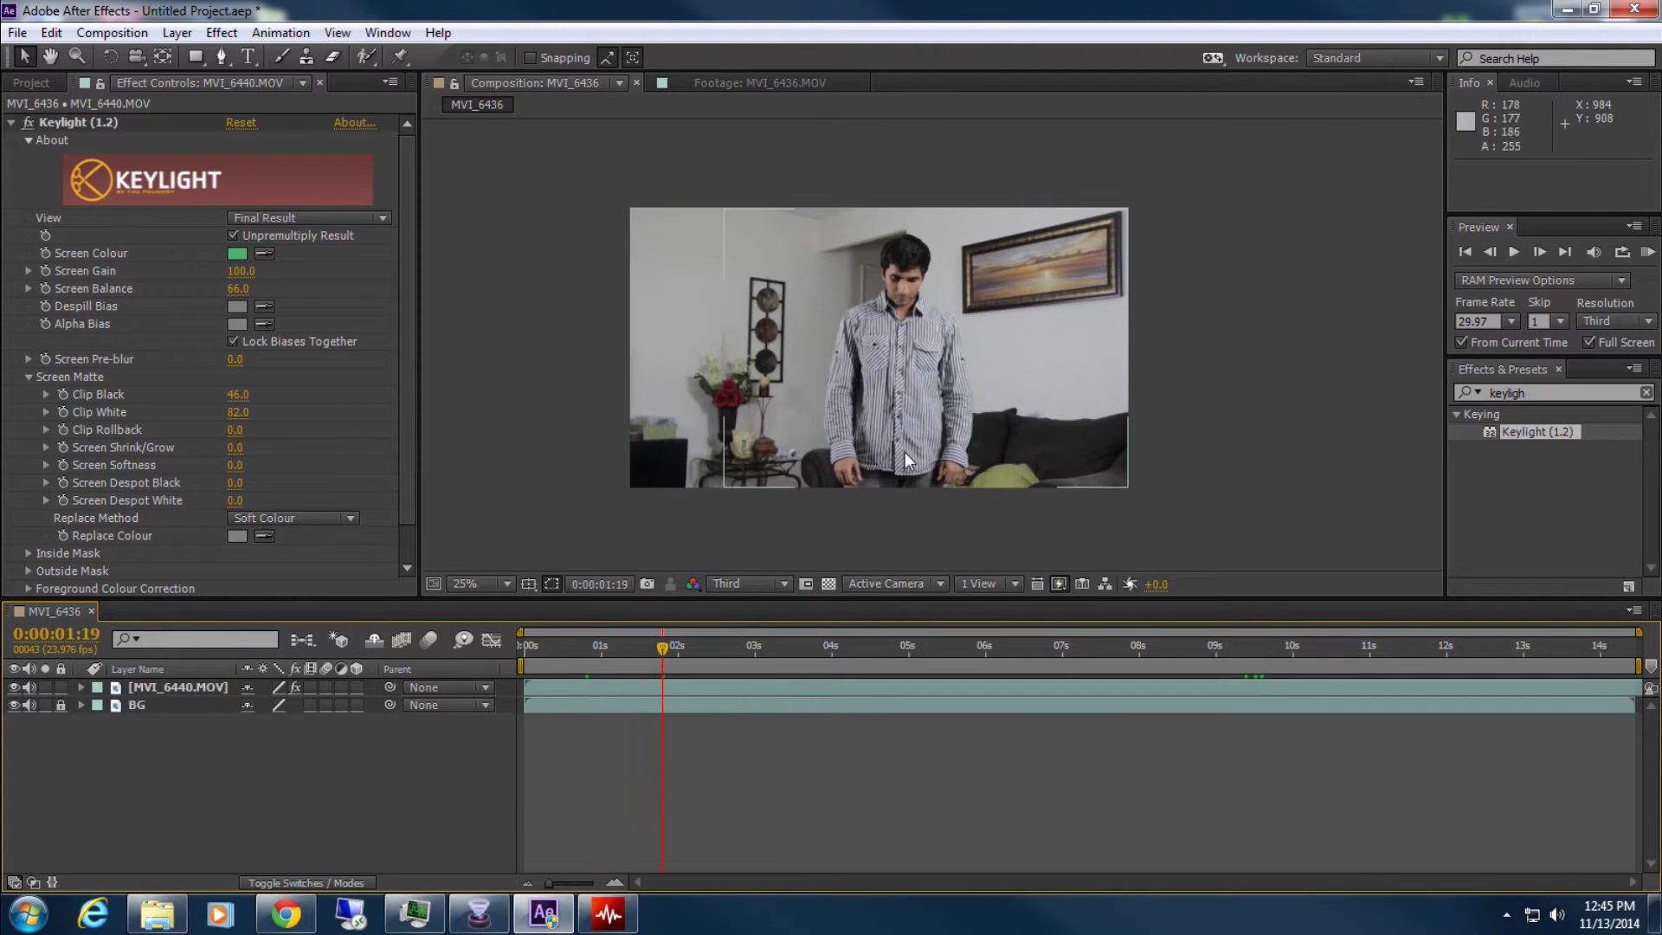
pyautogui.click(10, 122)
pyautogui.click(1004, 484)
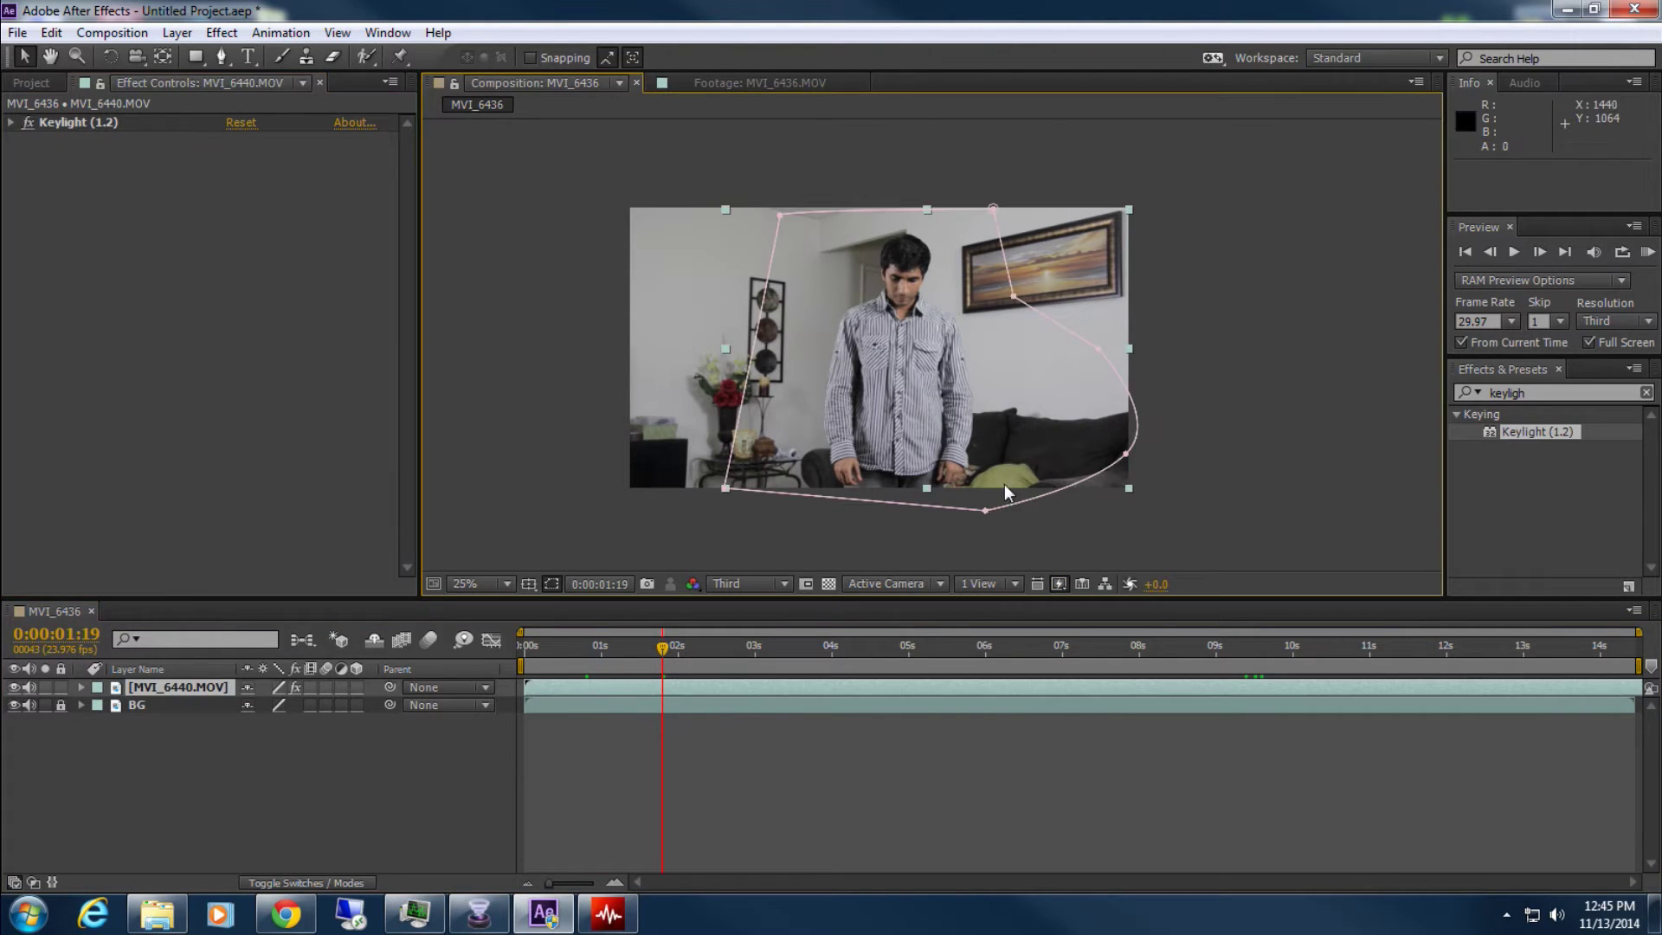
pyautogui.scroll(1, 1198, 374)
pyautogui.scroll(1, 1218, 361)
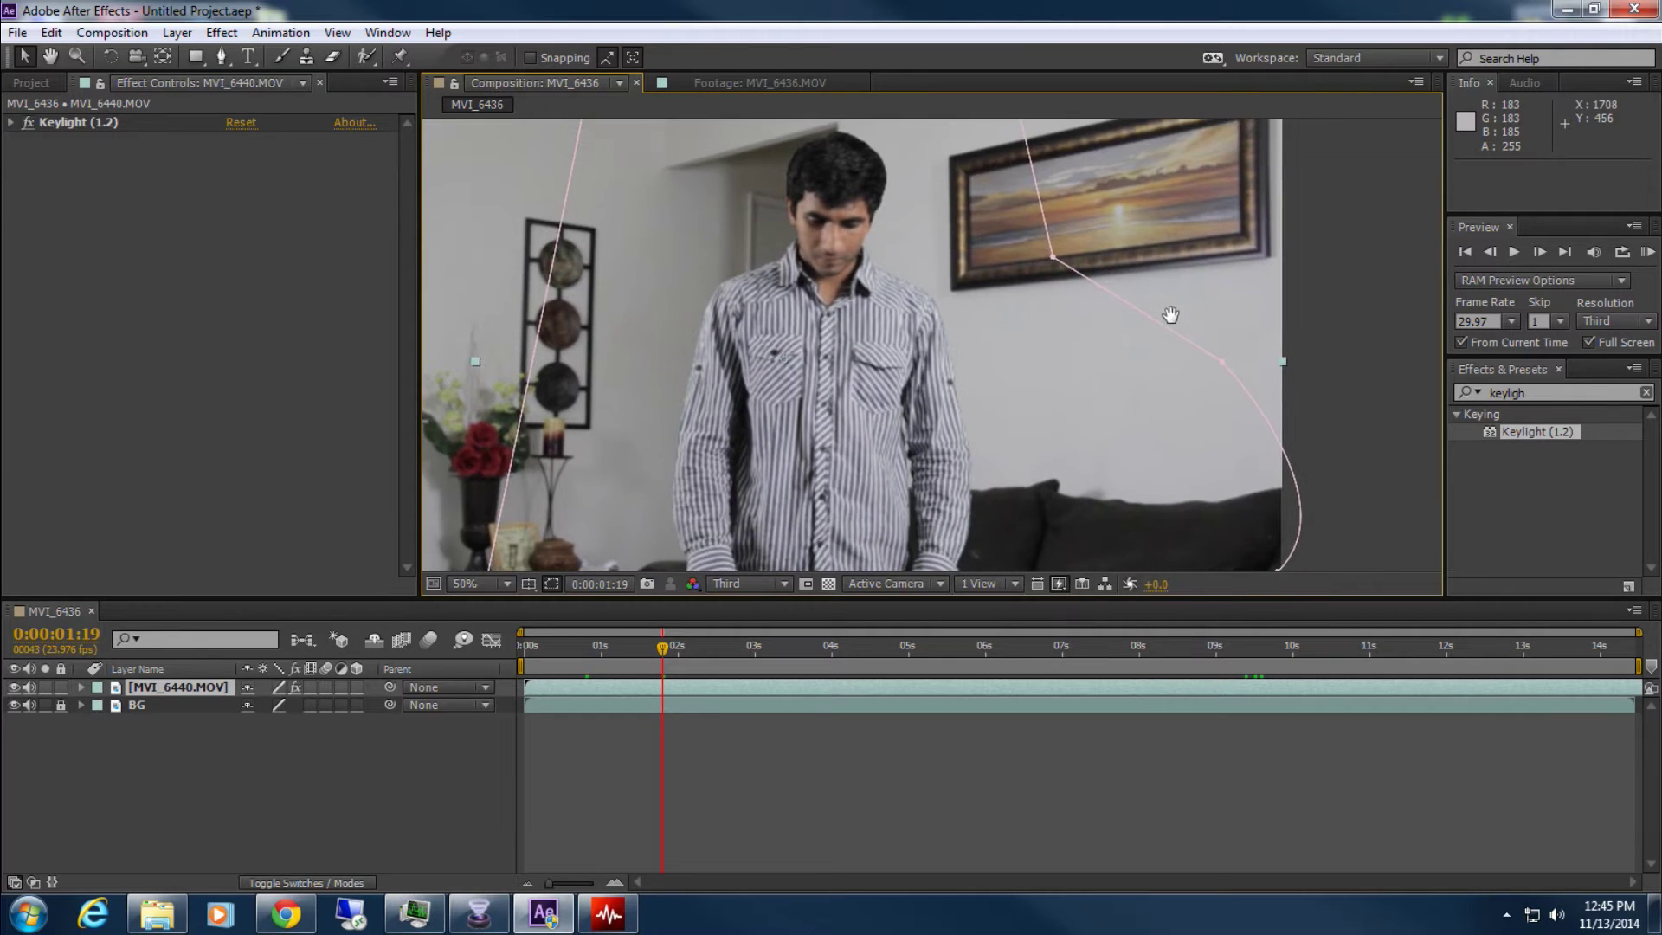
pyautogui.scroll(-2, 1327, 350)
# Scrub forward to 0:00:03:11 and preview the composite from there
pyautogui.moveTo(662, 647); pyautogui.dragTo(679, 647)
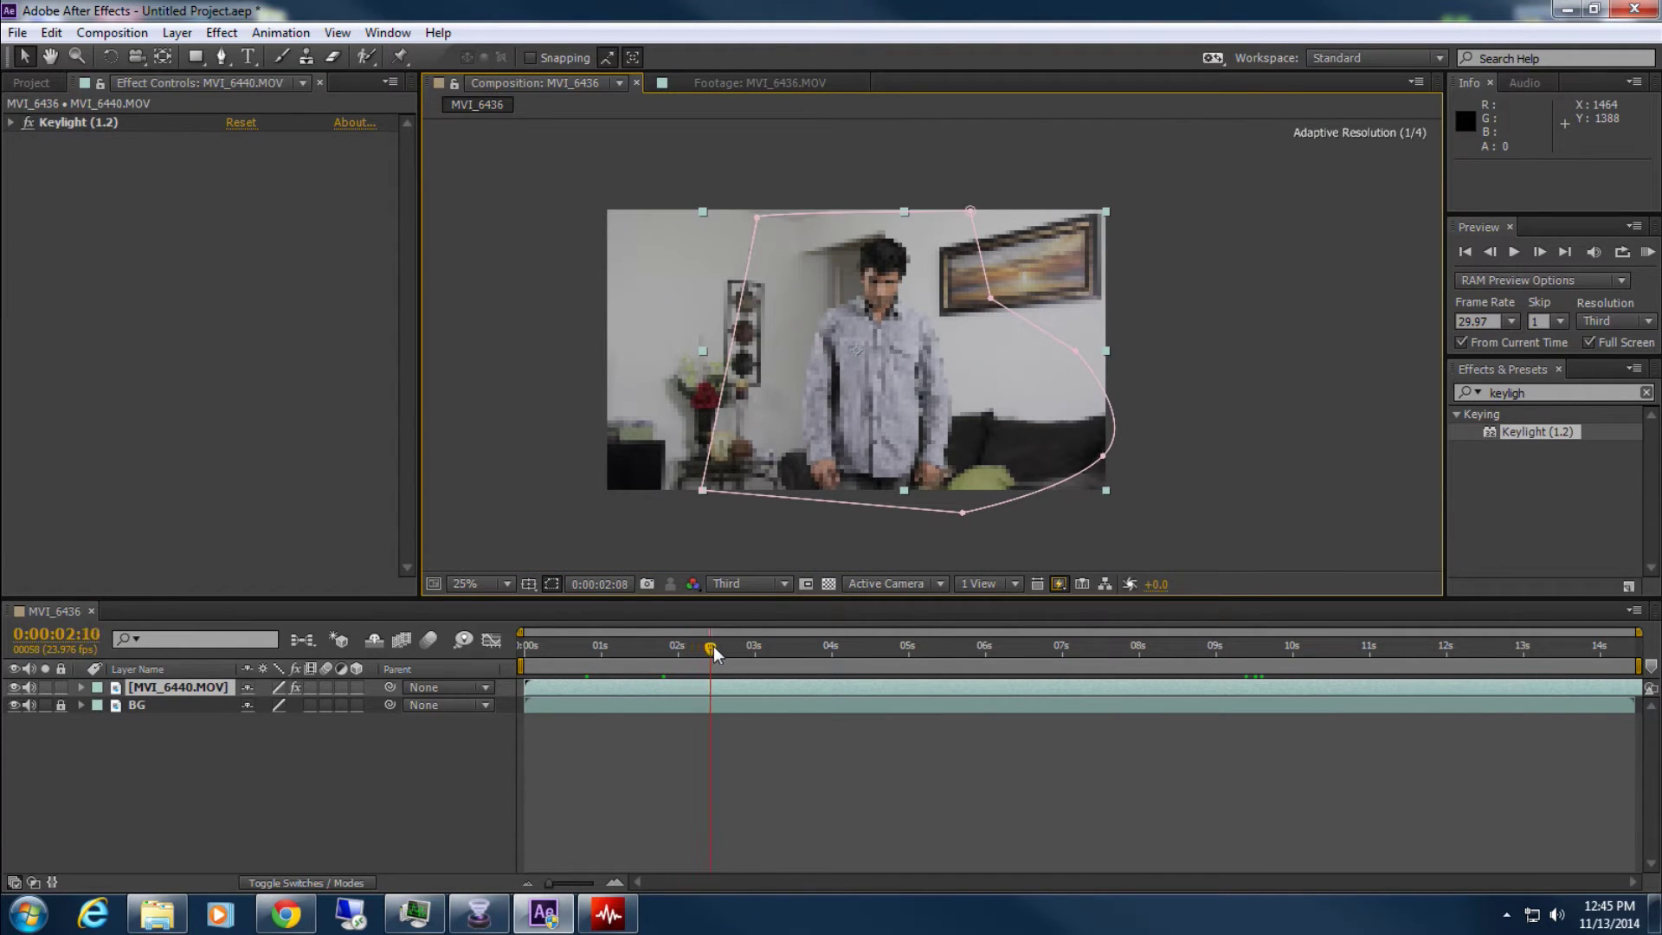
pyautogui.moveTo(794, 656)
pyautogui.mouseDown()
pyautogui.moveTo(862, 656)
pyautogui.moveTo(791, 646)
pyautogui.mouseUp()
pyautogui.click(873, 774)
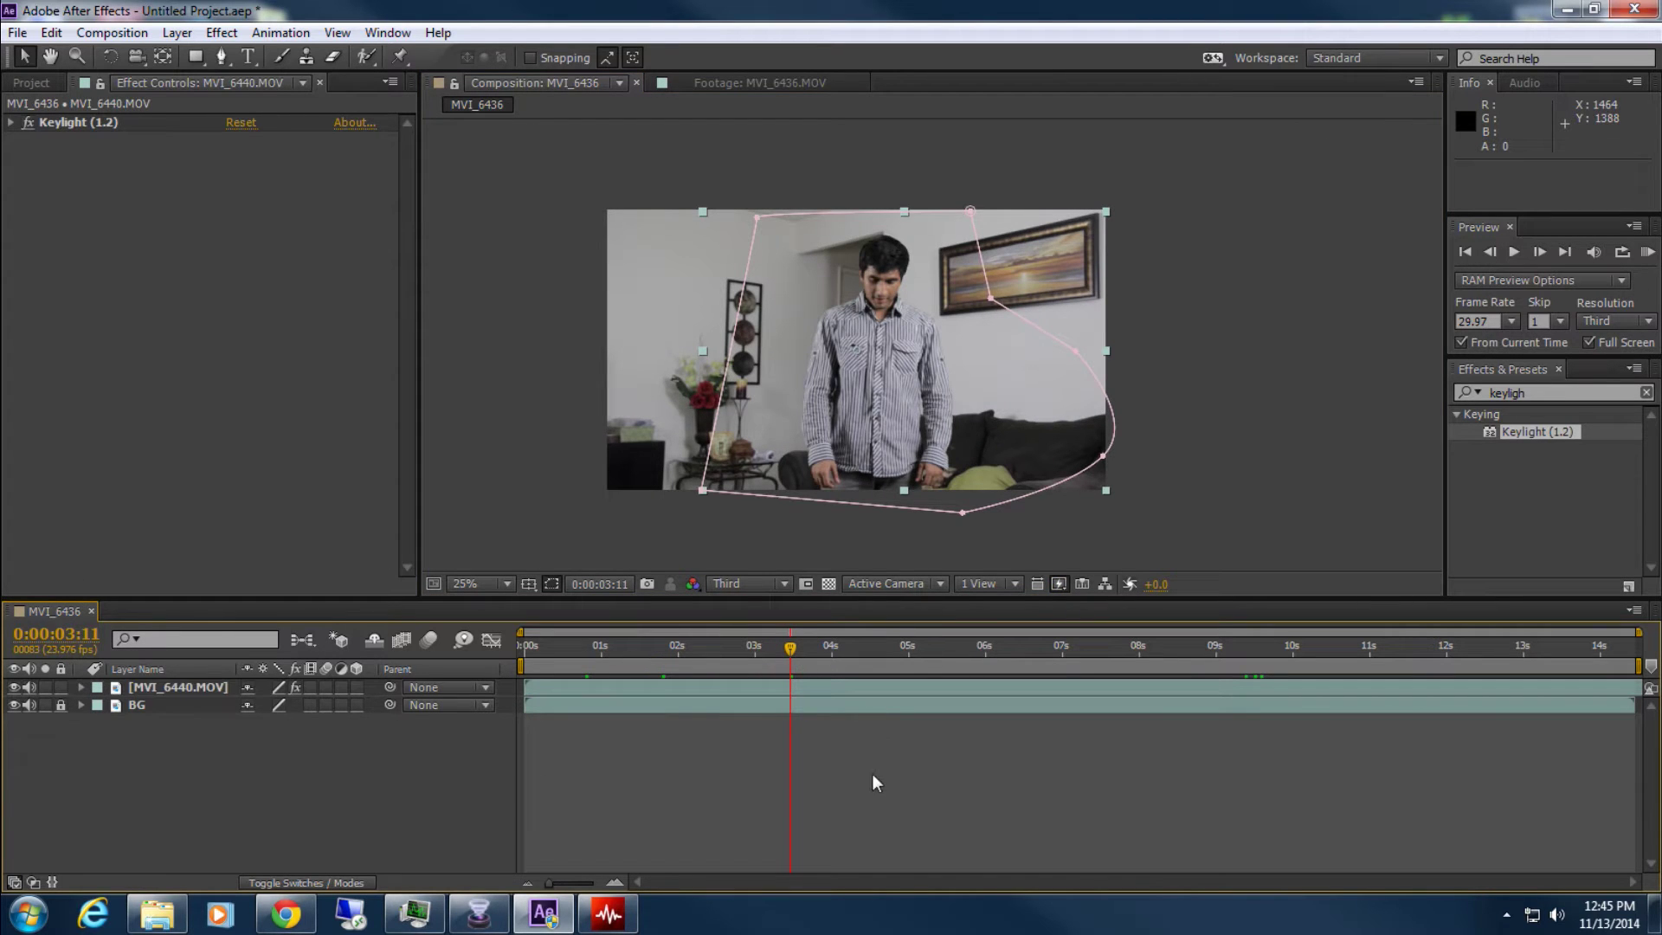
pyautogui.press('space')
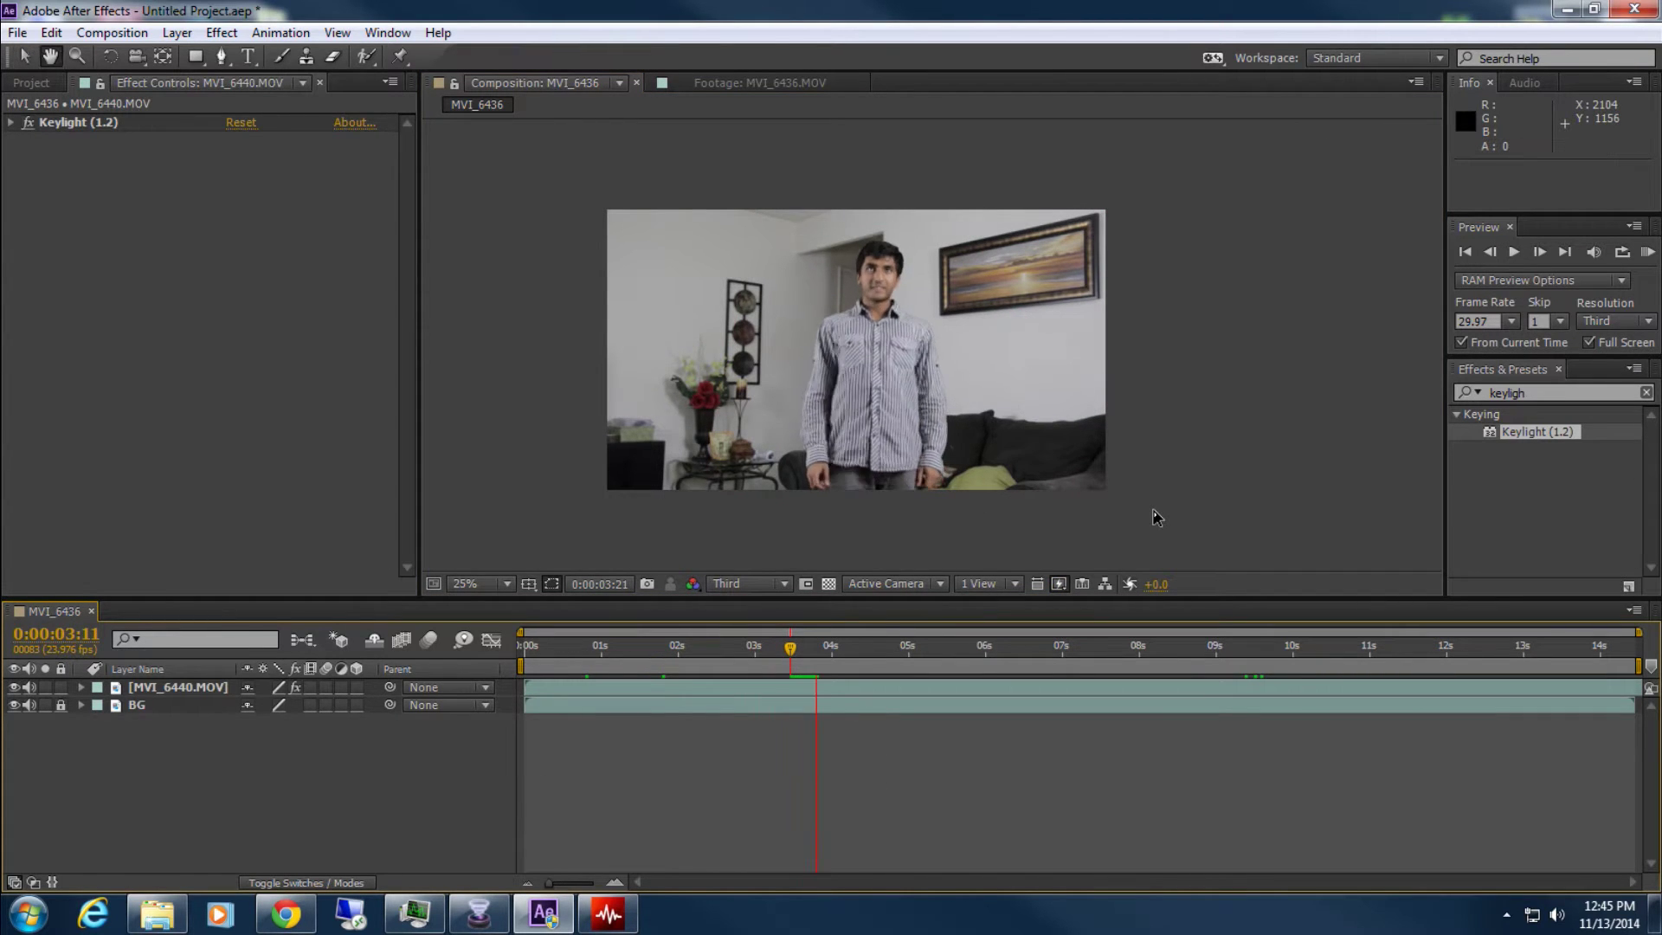
pyautogui.press('space')
# Scrub and replay the moment when the actor raises his head, and park the current time at 0:00:03:23
pyautogui.moveTo(847, 649)
pyautogui.mouseDown()
pyautogui.moveTo(864, 658)
pyautogui.moveTo(829, 641)
pyautogui.mouseUp()
pyautogui.press('space')
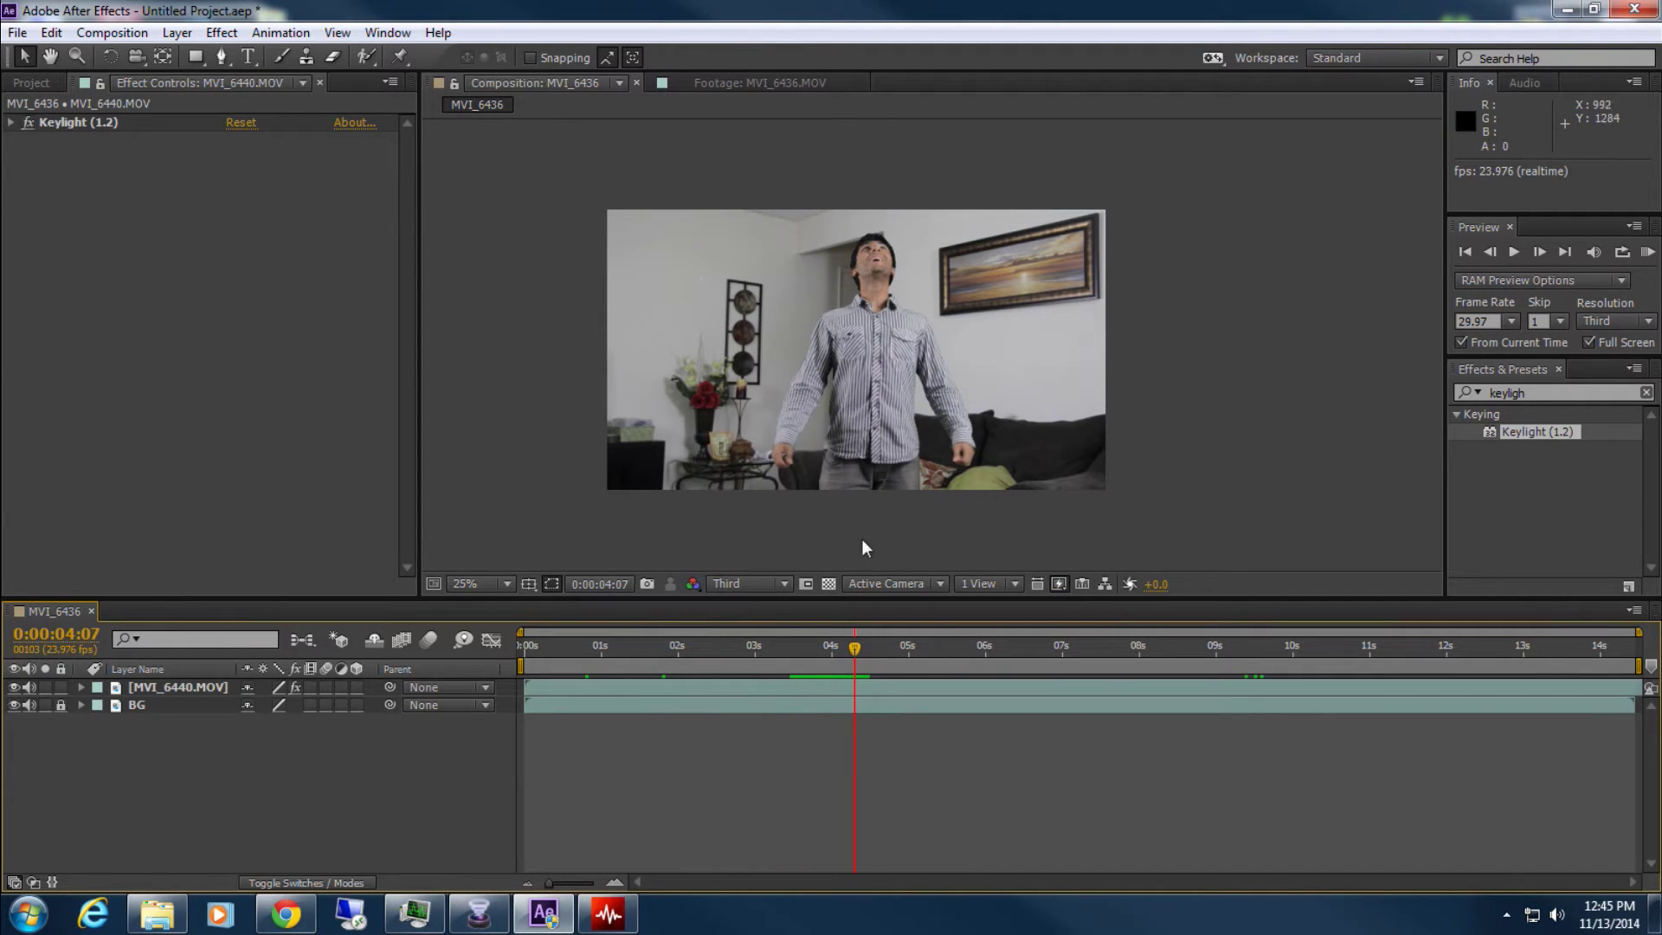
pyautogui.moveTo(866, 651); pyautogui.dragTo(824, 642)
pyautogui.press('space')
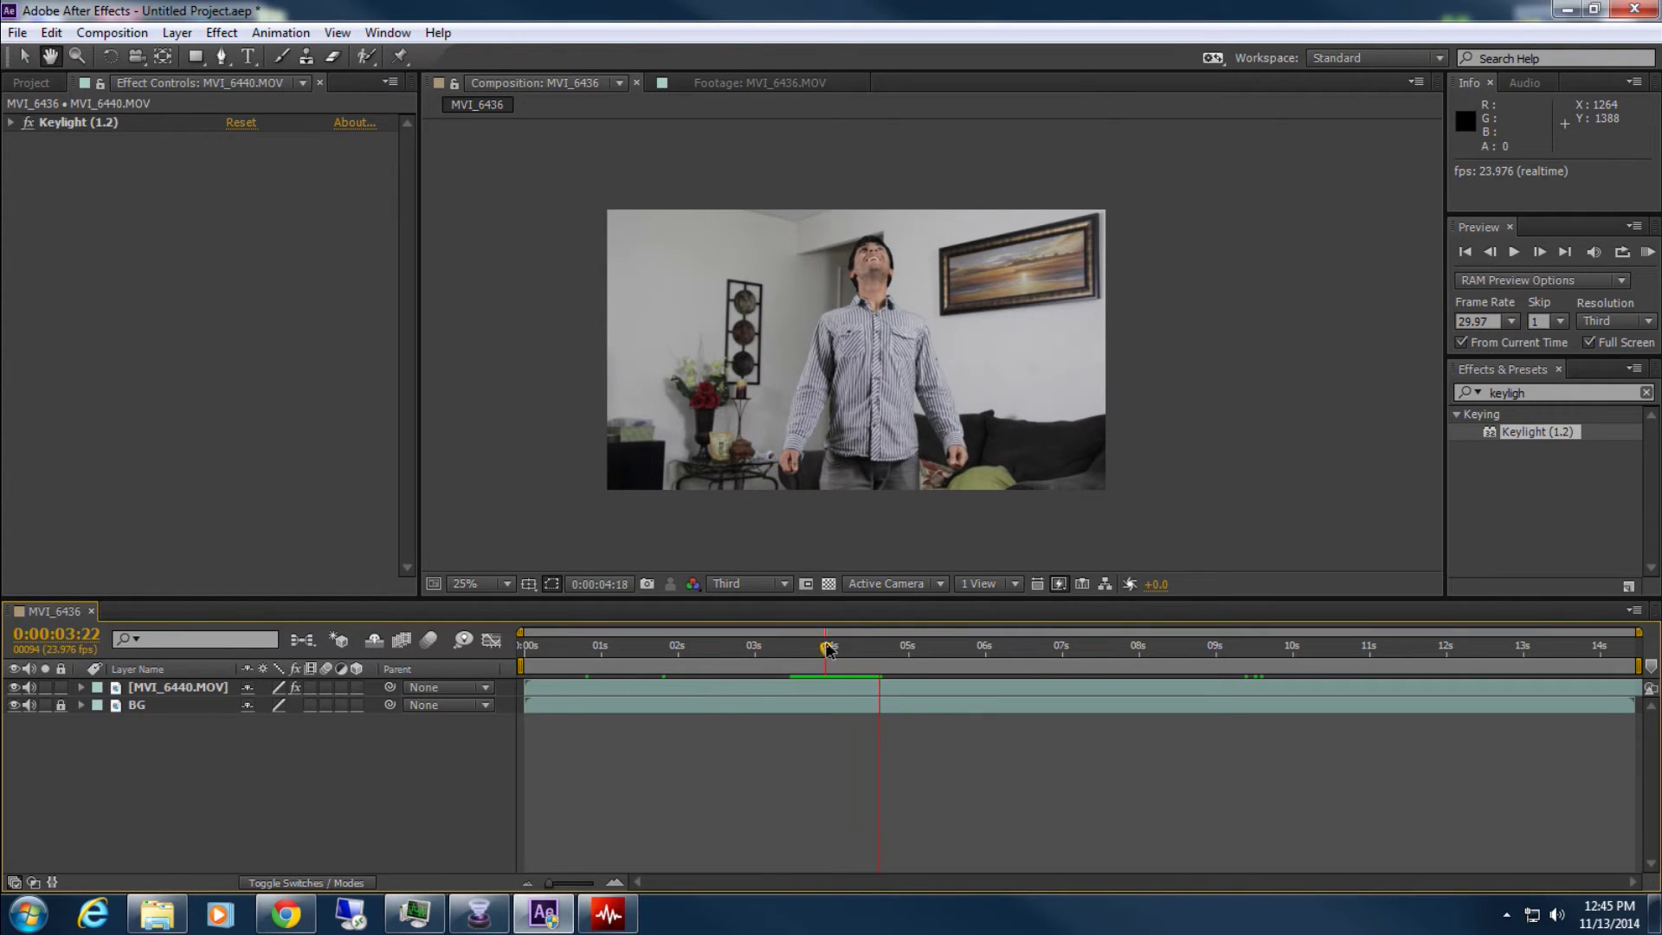
pyautogui.moveTo(875, 641); pyautogui.dragTo(797, 661)
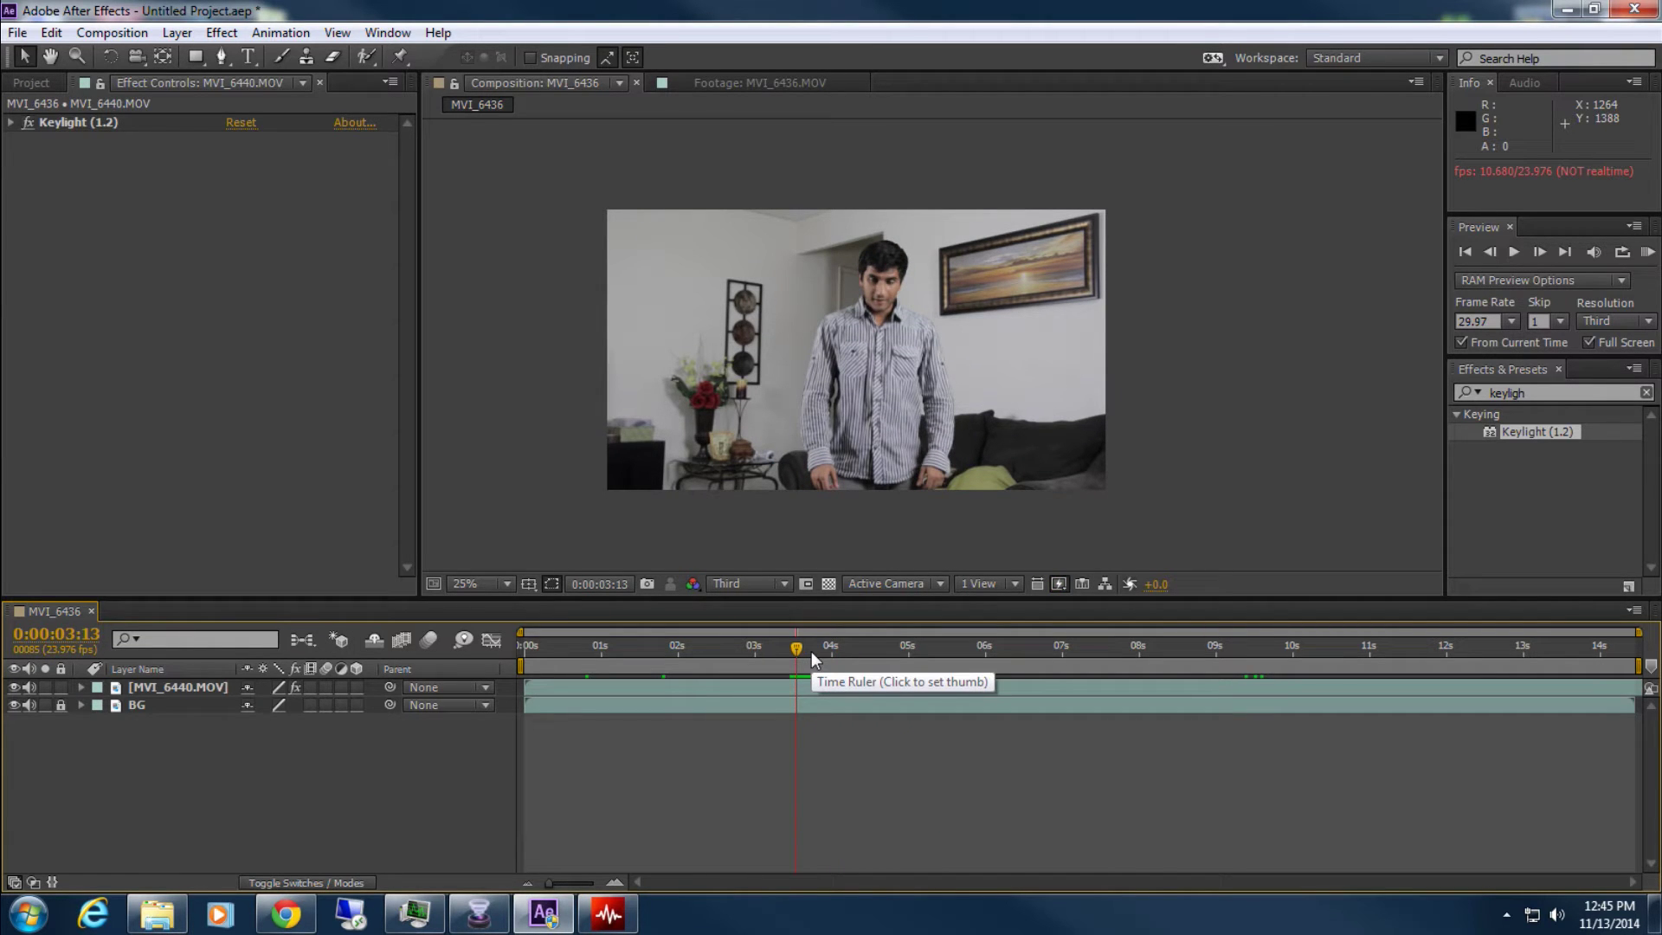
pyautogui.moveTo(818, 653)
pyautogui.mouseDown()
pyautogui.moveTo(881, 649)
pyautogui.moveTo(791, 645)
pyautogui.moveTo(890, 647)
pyautogui.moveTo(828, 651)
pyautogui.mouseUp()
pyautogui.press('space')
# Rename the MVI_6440.MOV layer as Person
pyautogui.click(212, 693)
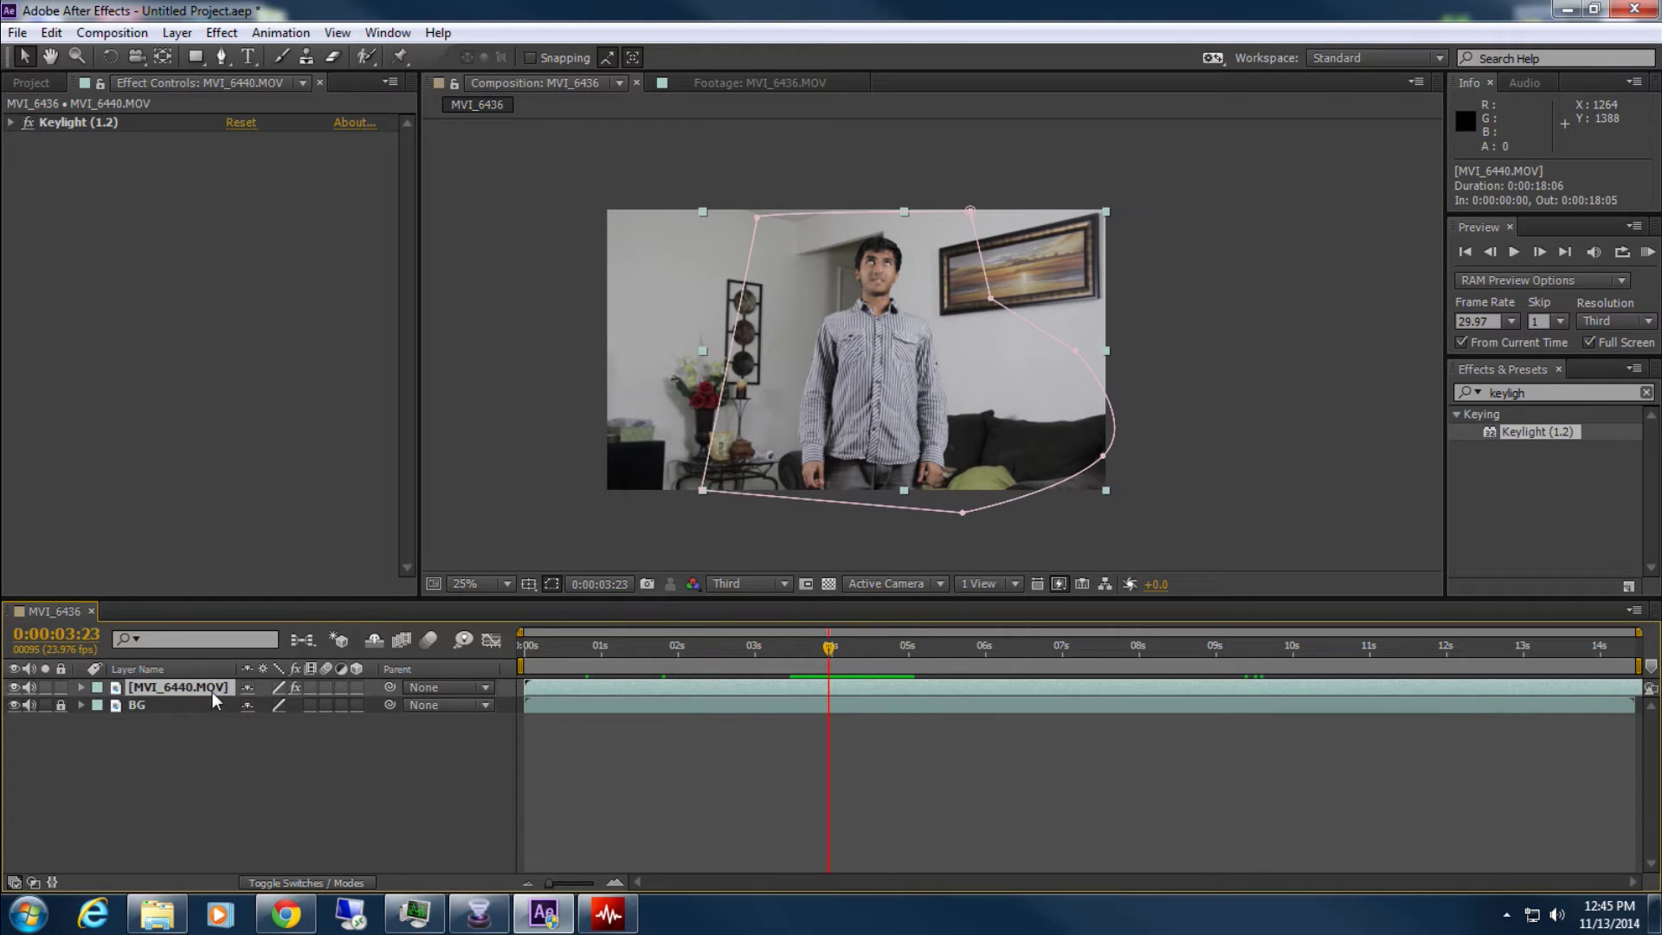
pyautogui.rightClick(189, 688)
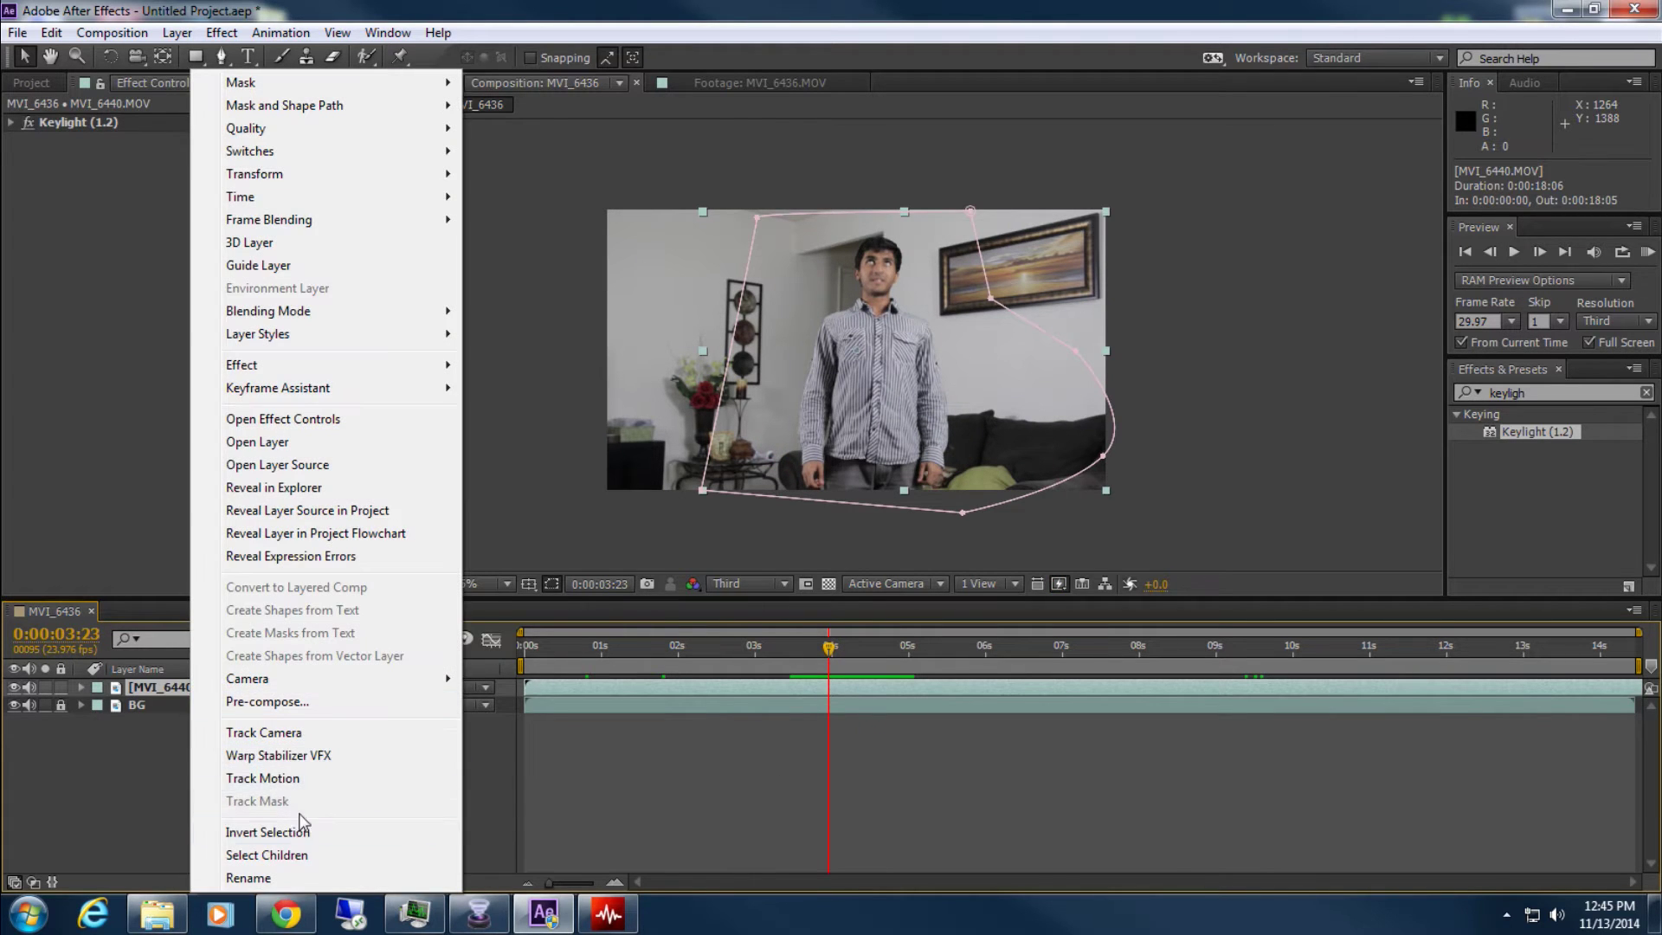
pyautogui.click(308, 877)
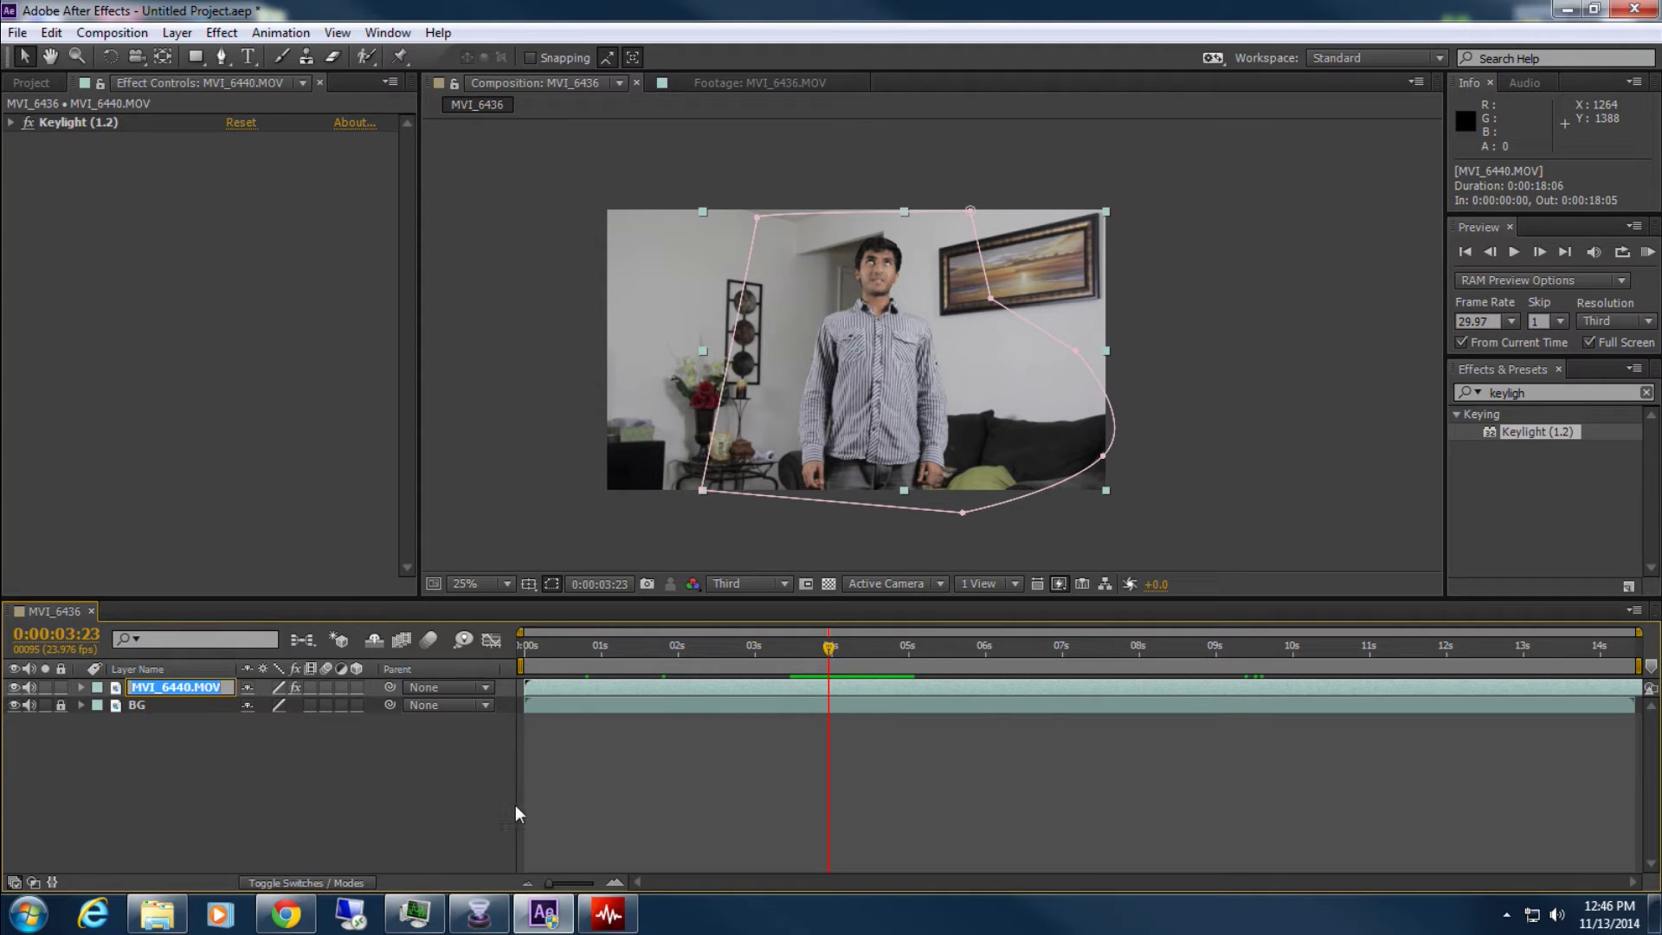
pyautogui.write('Person')
pyautogui.click(516, 805)
# Duplicate the Person layer and collapse the copy's Keylight settings
pyautogui.click(192, 693)
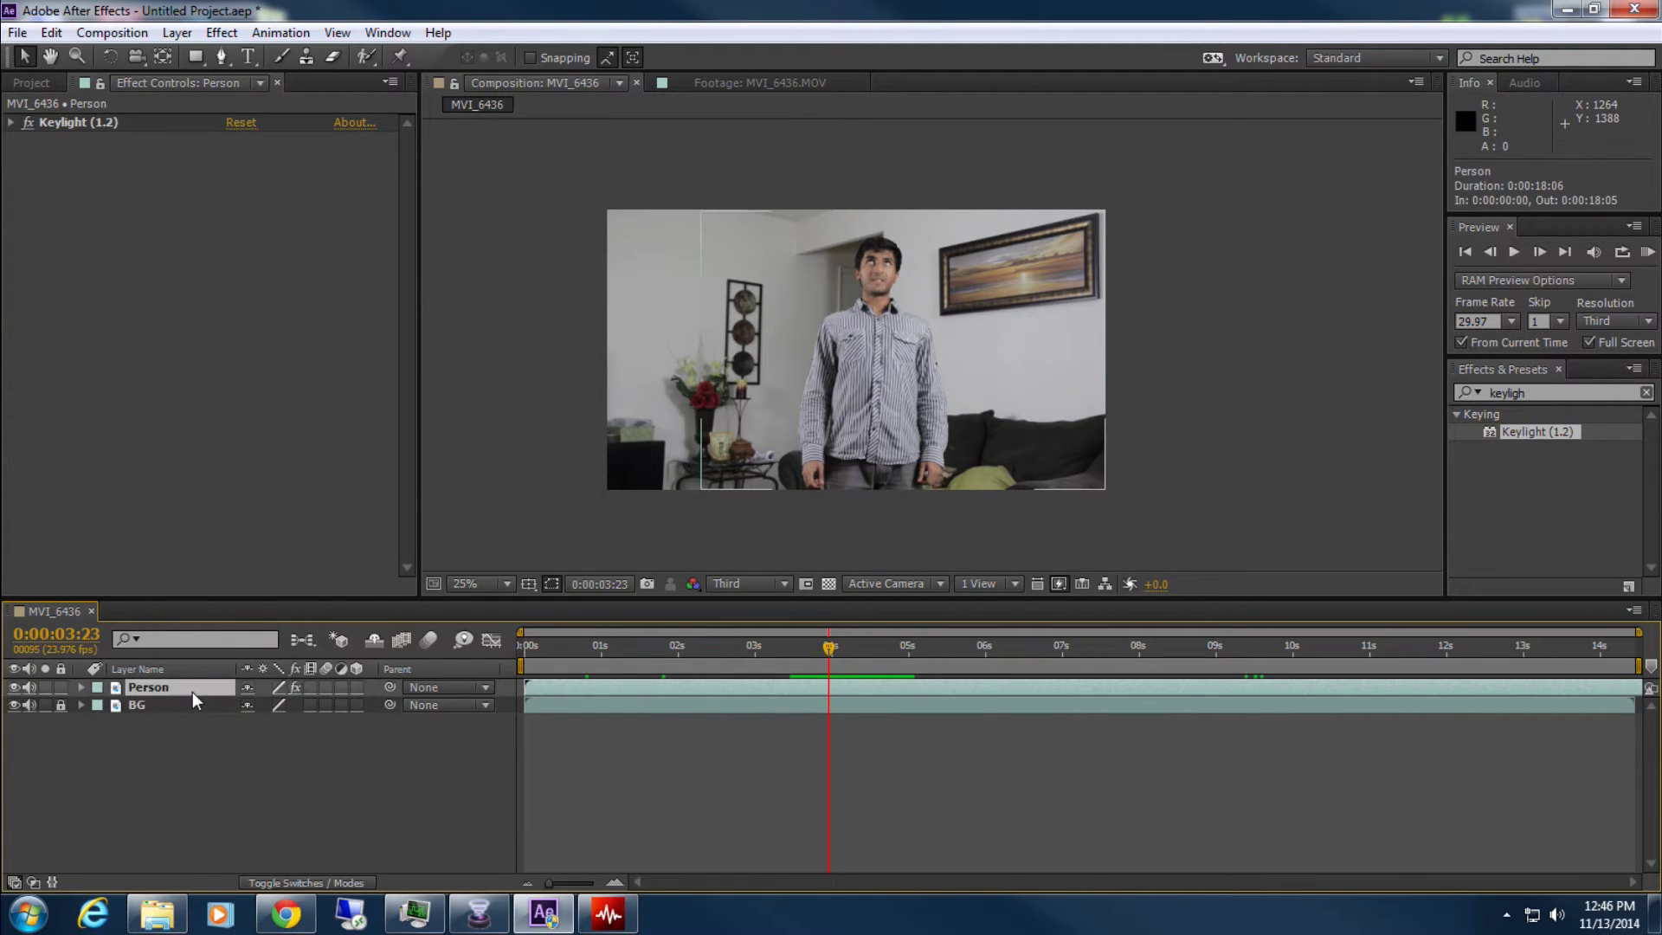
pyautogui.hotkey('ctrl', 'd')
pyautogui.click(237, 760)
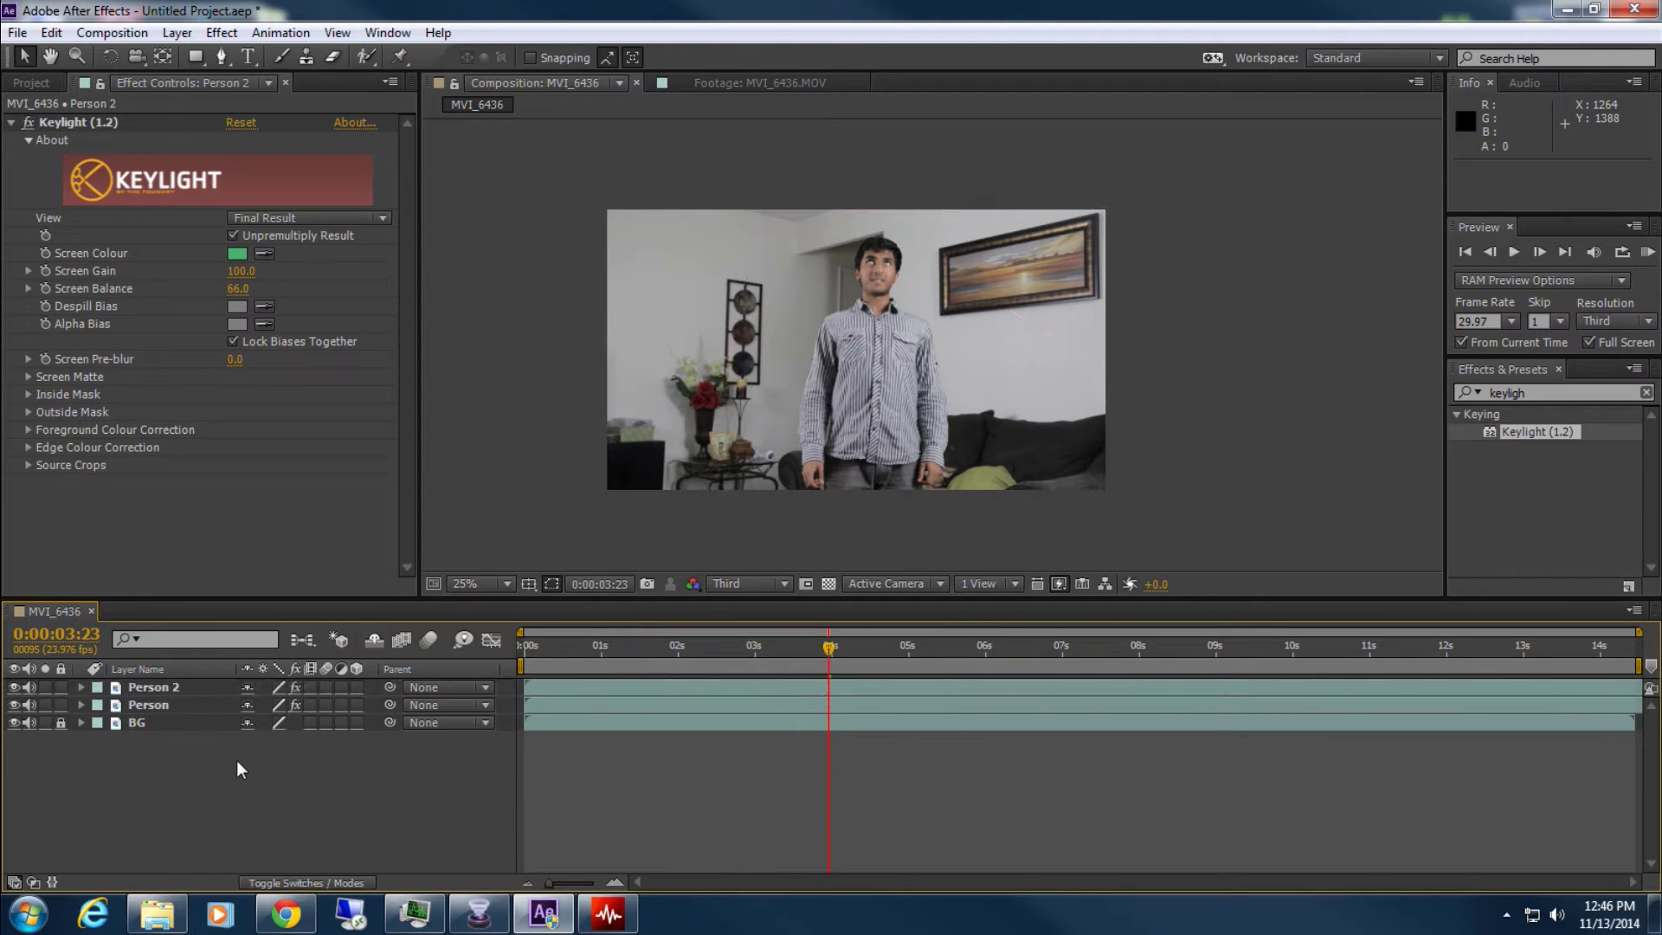
pyautogui.click(11, 122)
# Find the Levels effect and apply it to the Person 2 layer
pyautogui.click(202, 686)
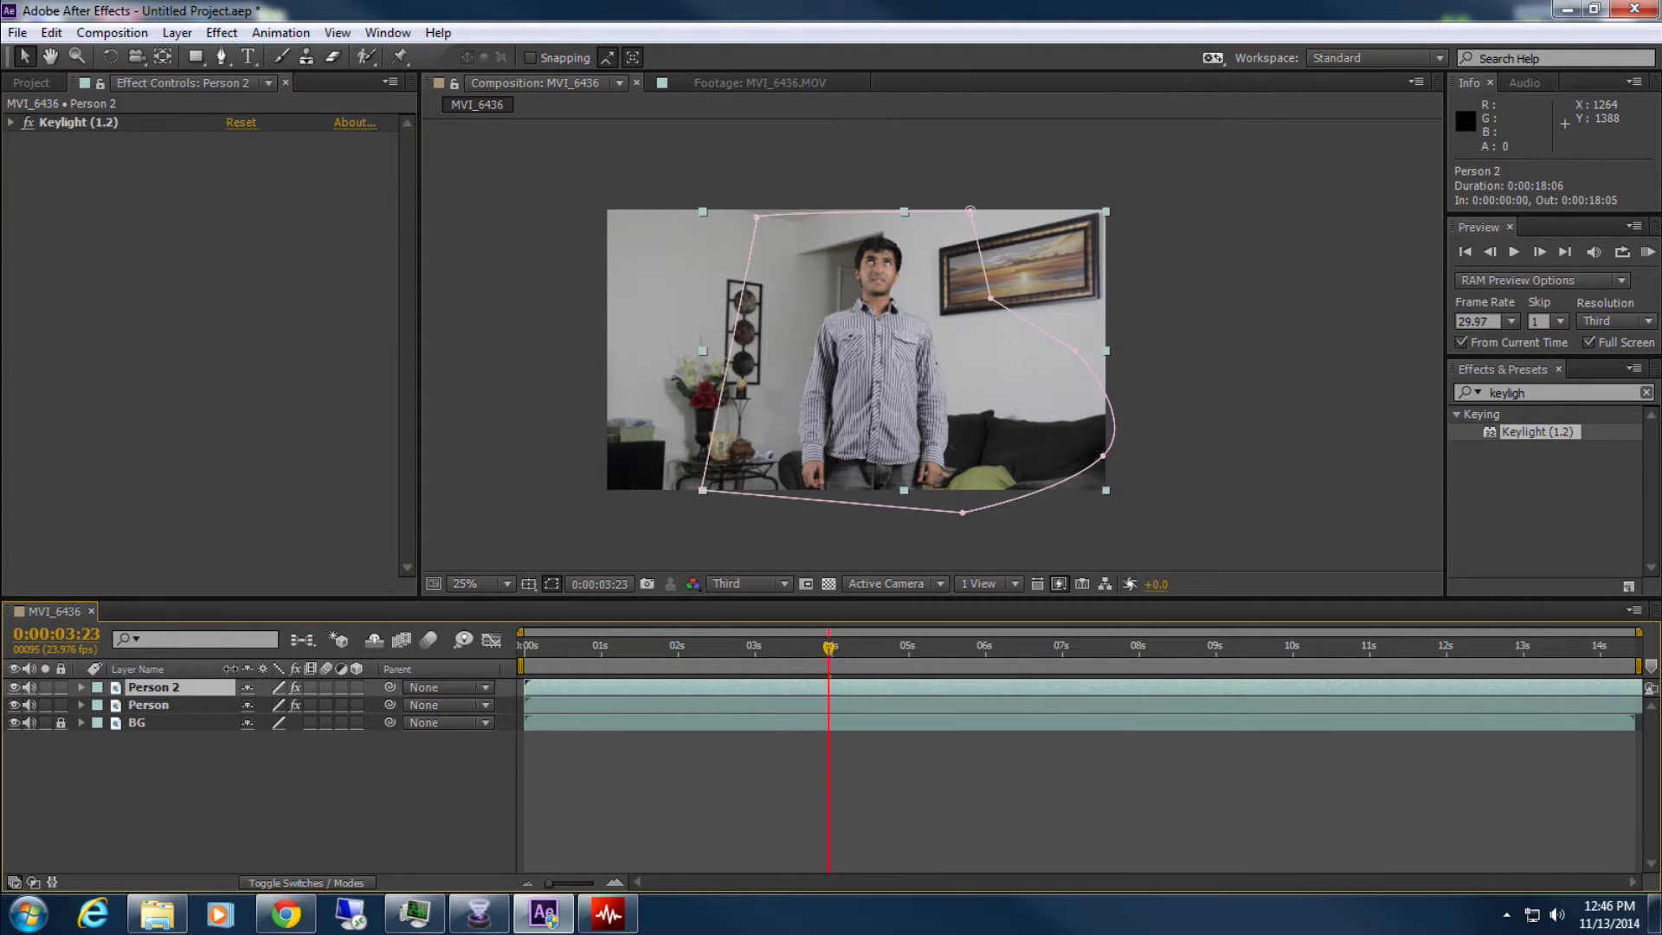
pyautogui.click(1568, 370)
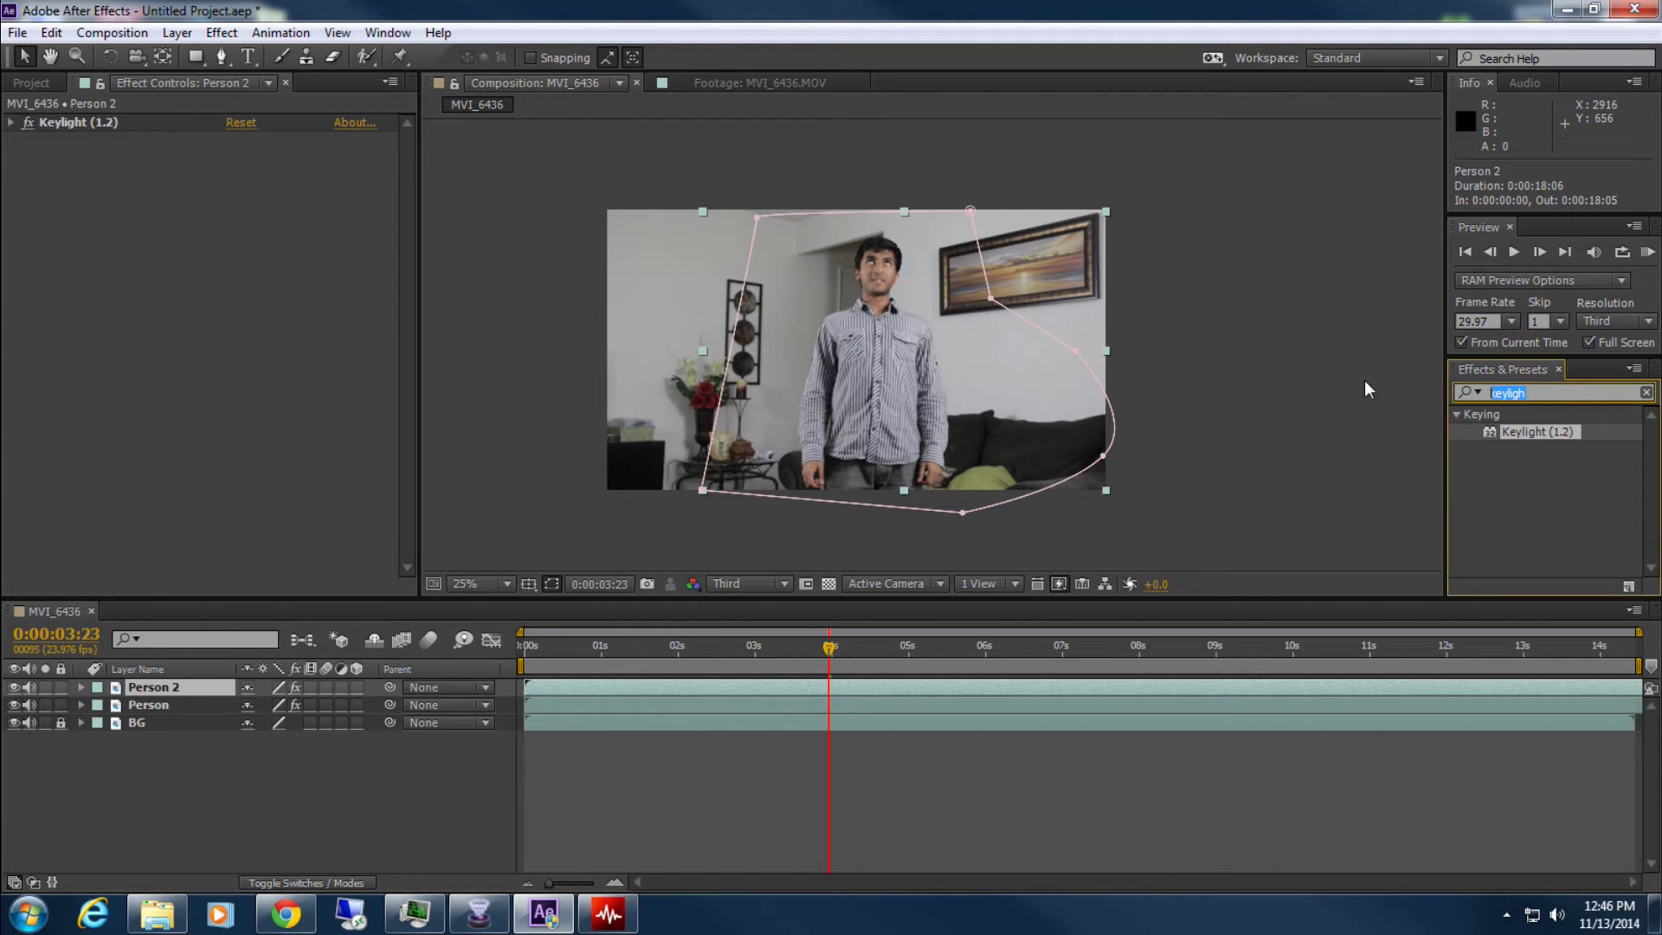
pyautogui.write('lev')
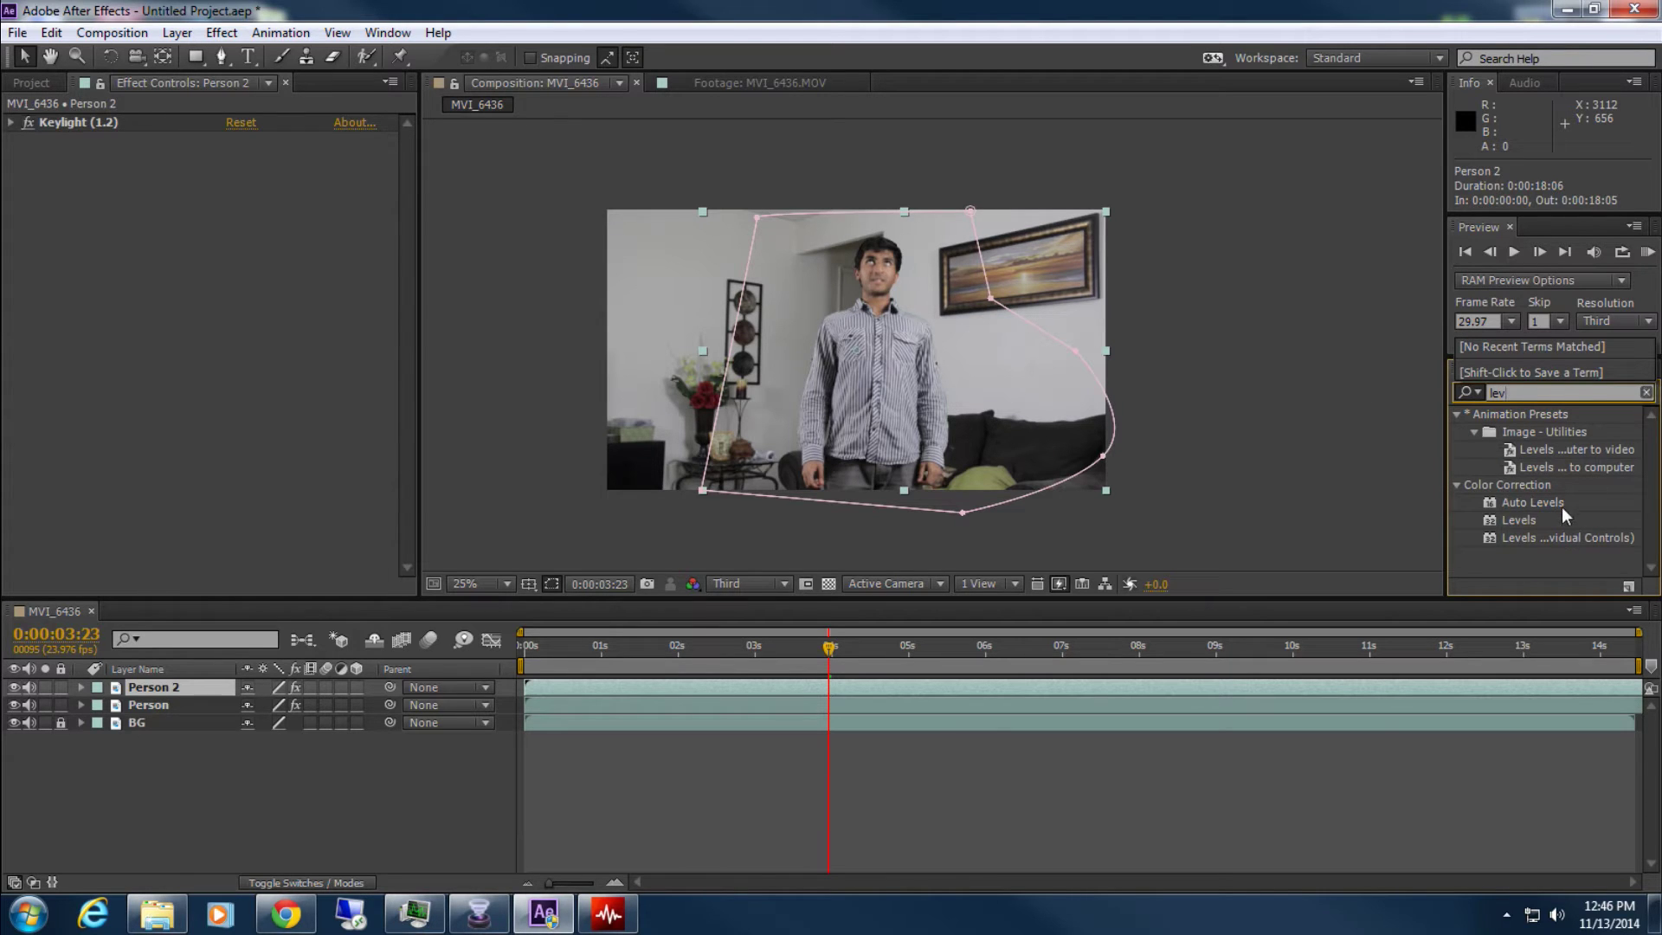
pyautogui.moveTo(1562, 509); pyautogui.dragTo(881, 346)
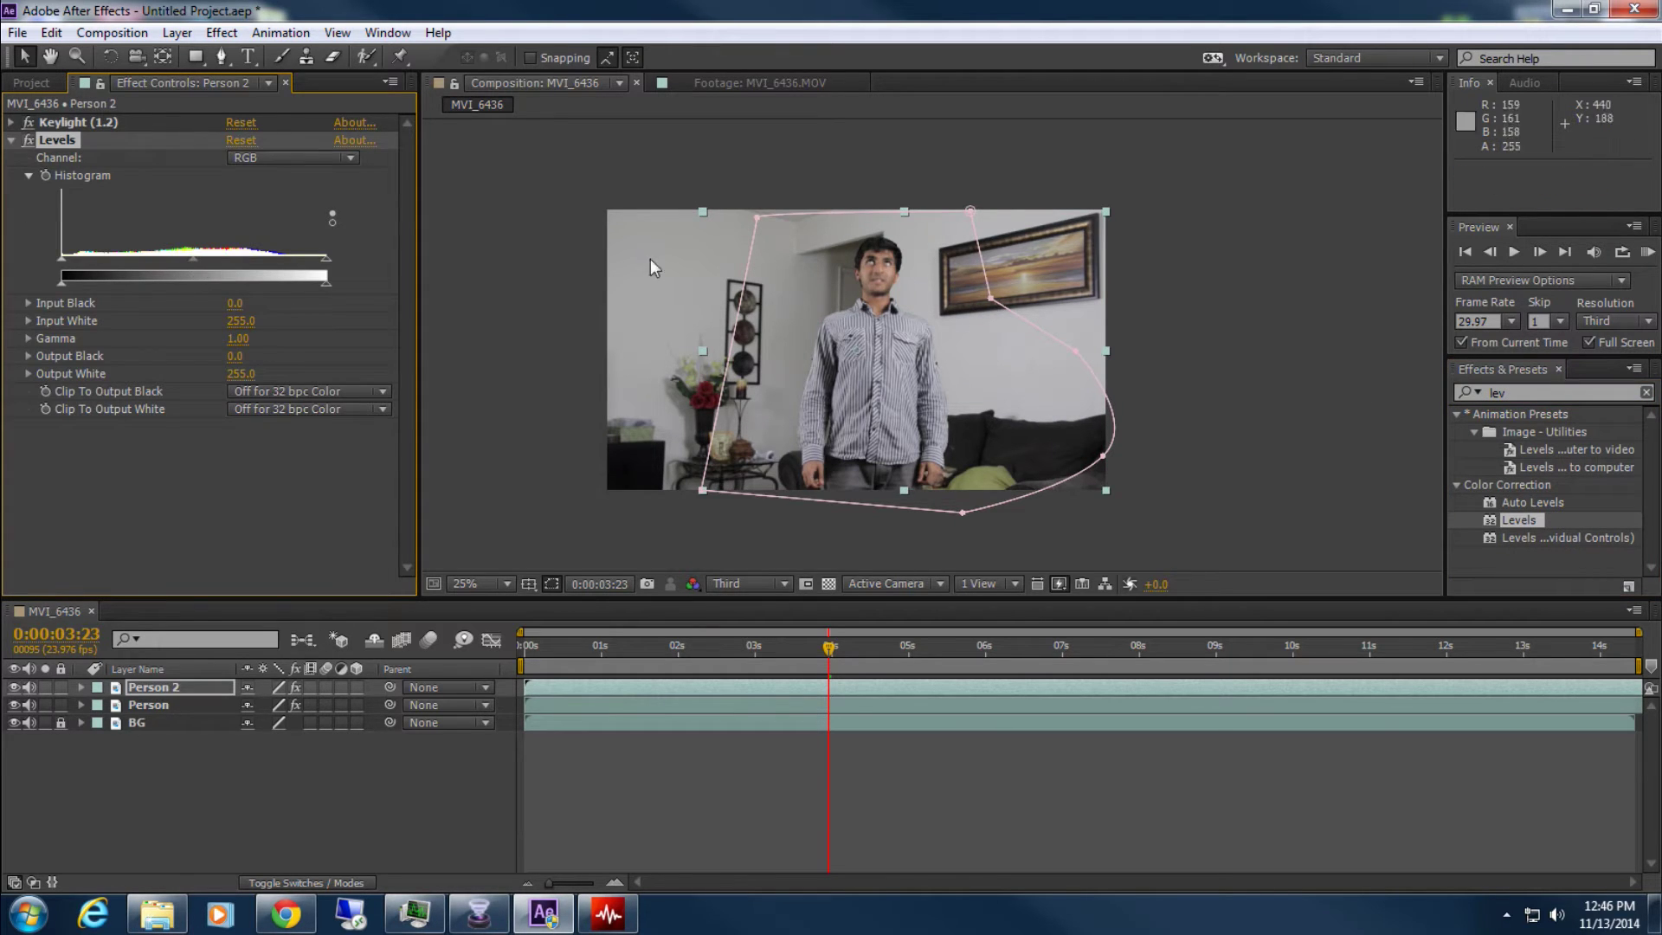
# Add the Tint effect to the Person 2 layer and place it between Keylight and Levels
pyautogui.doubleClick(1529, 393)
pyautogui.write('tint')
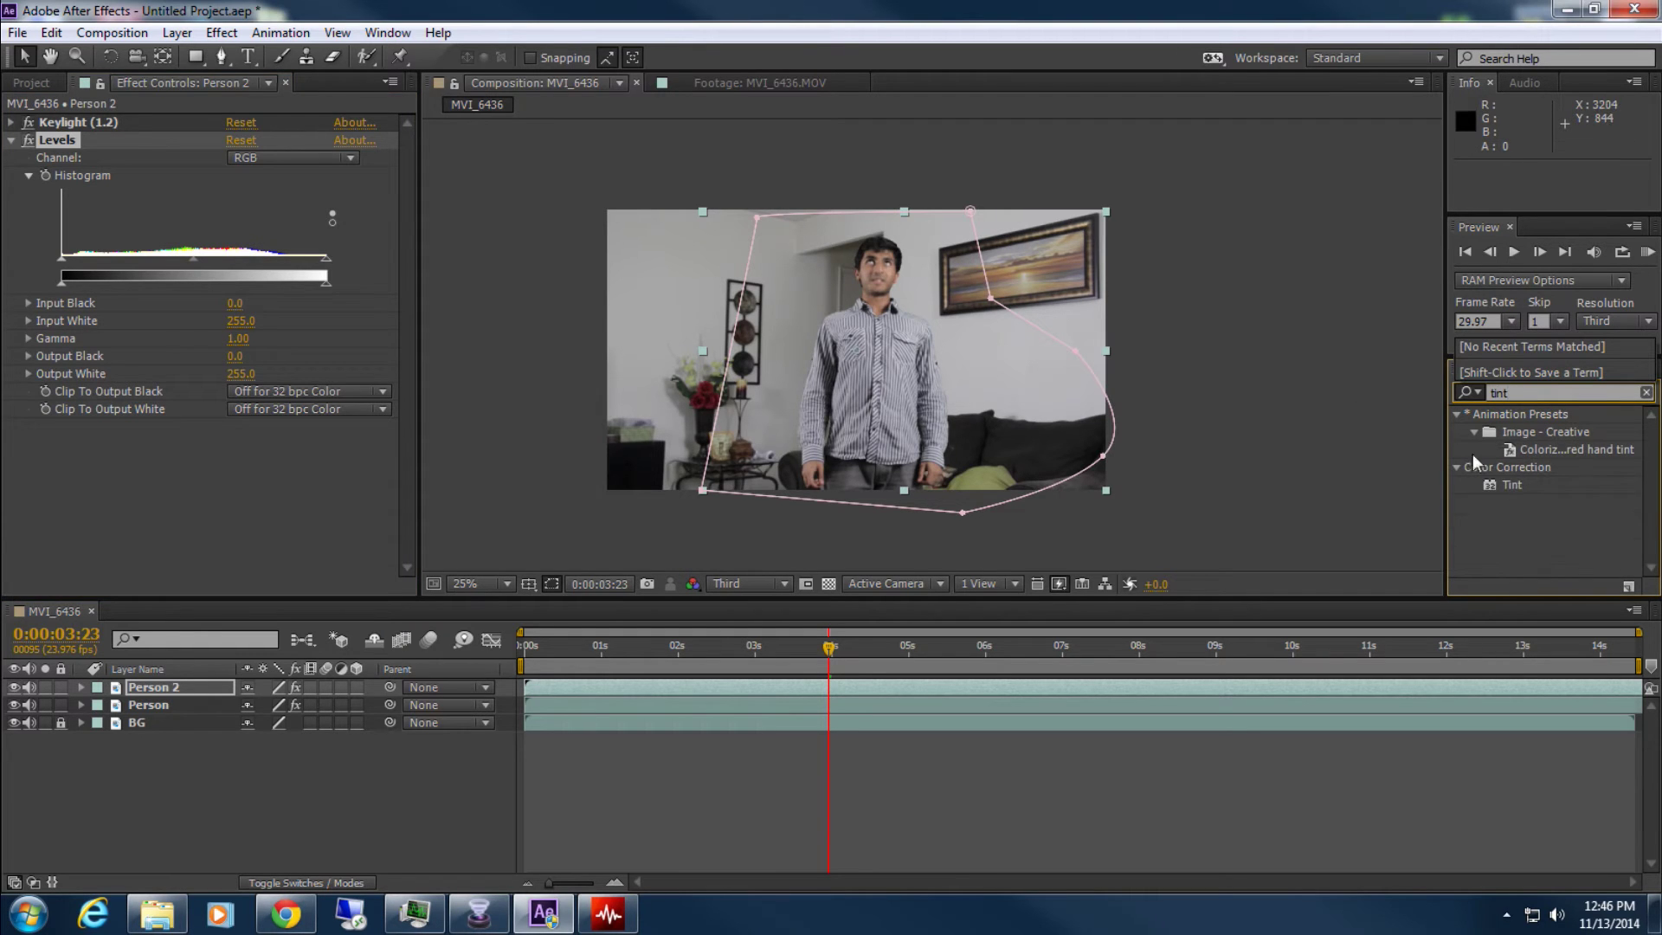
pyautogui.moveTo(1511, 485); pyautogui.dragTo(270, 481)
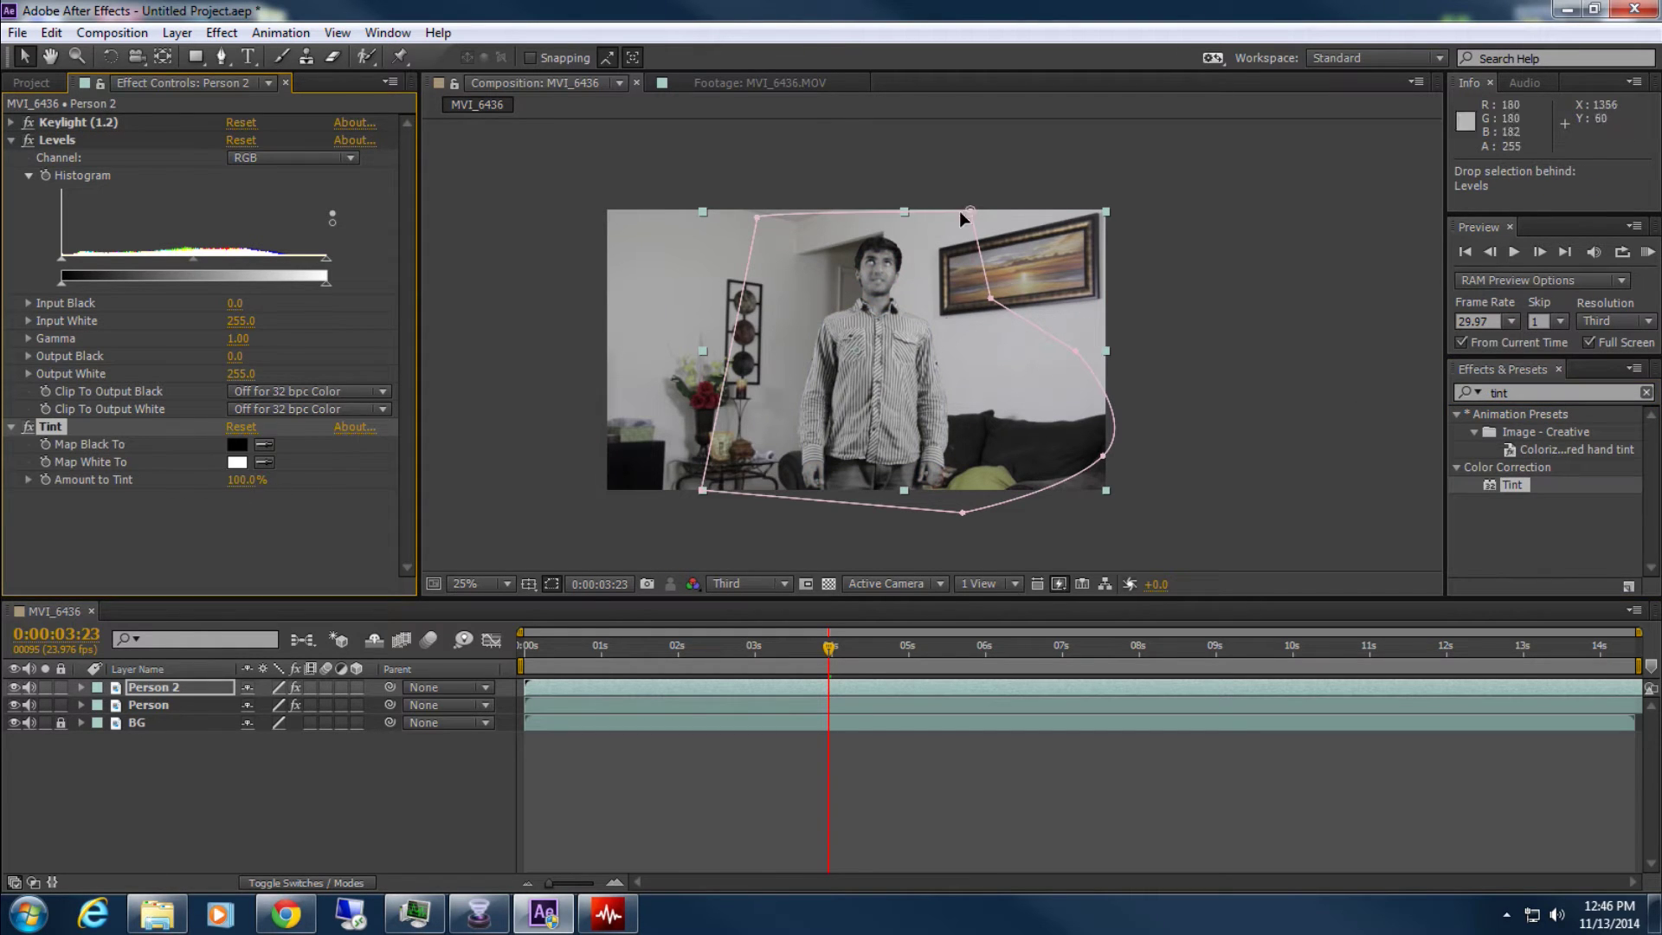
pyautogui.moveTo(188, 436); pyautogui.dragTo(205, 126)
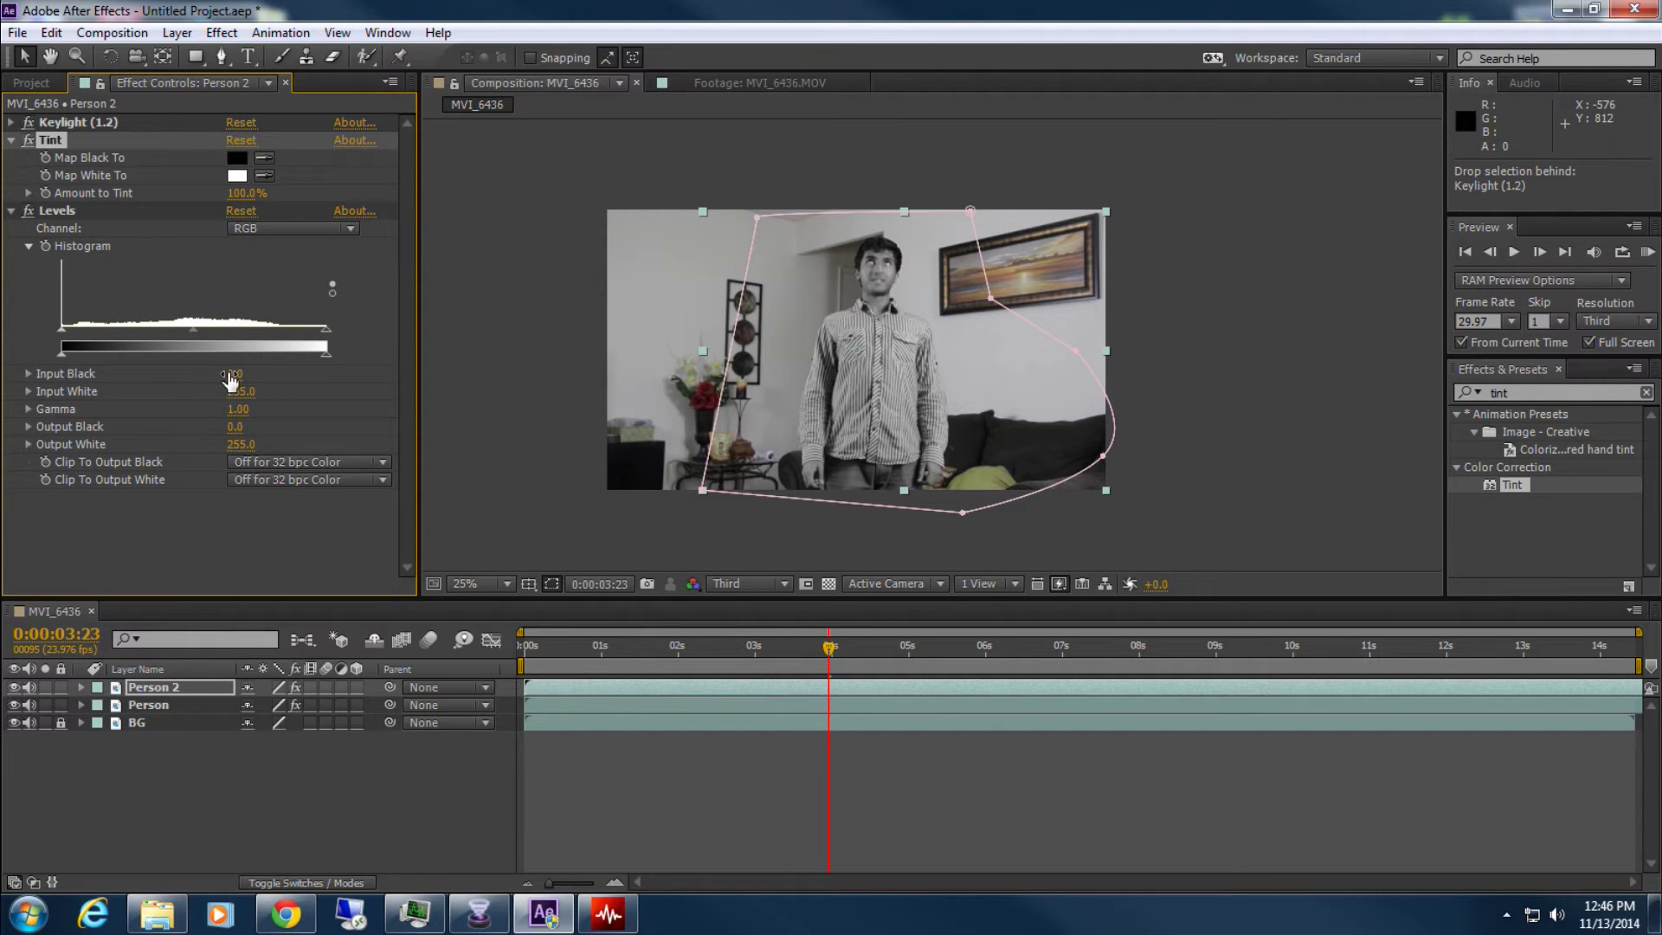
# Raise Person 2's contrast in Levels with Input Black 51, Input White 201, Gamma 1.04, Output Black 4 and Output White 255
pyautogui.moveTo(192, 330)
pyautogui.mouseDown()
pyautogui.moveTo(234, 331)
pyautogui.moveTo(204, 327)
pyautogui.mouseUp()
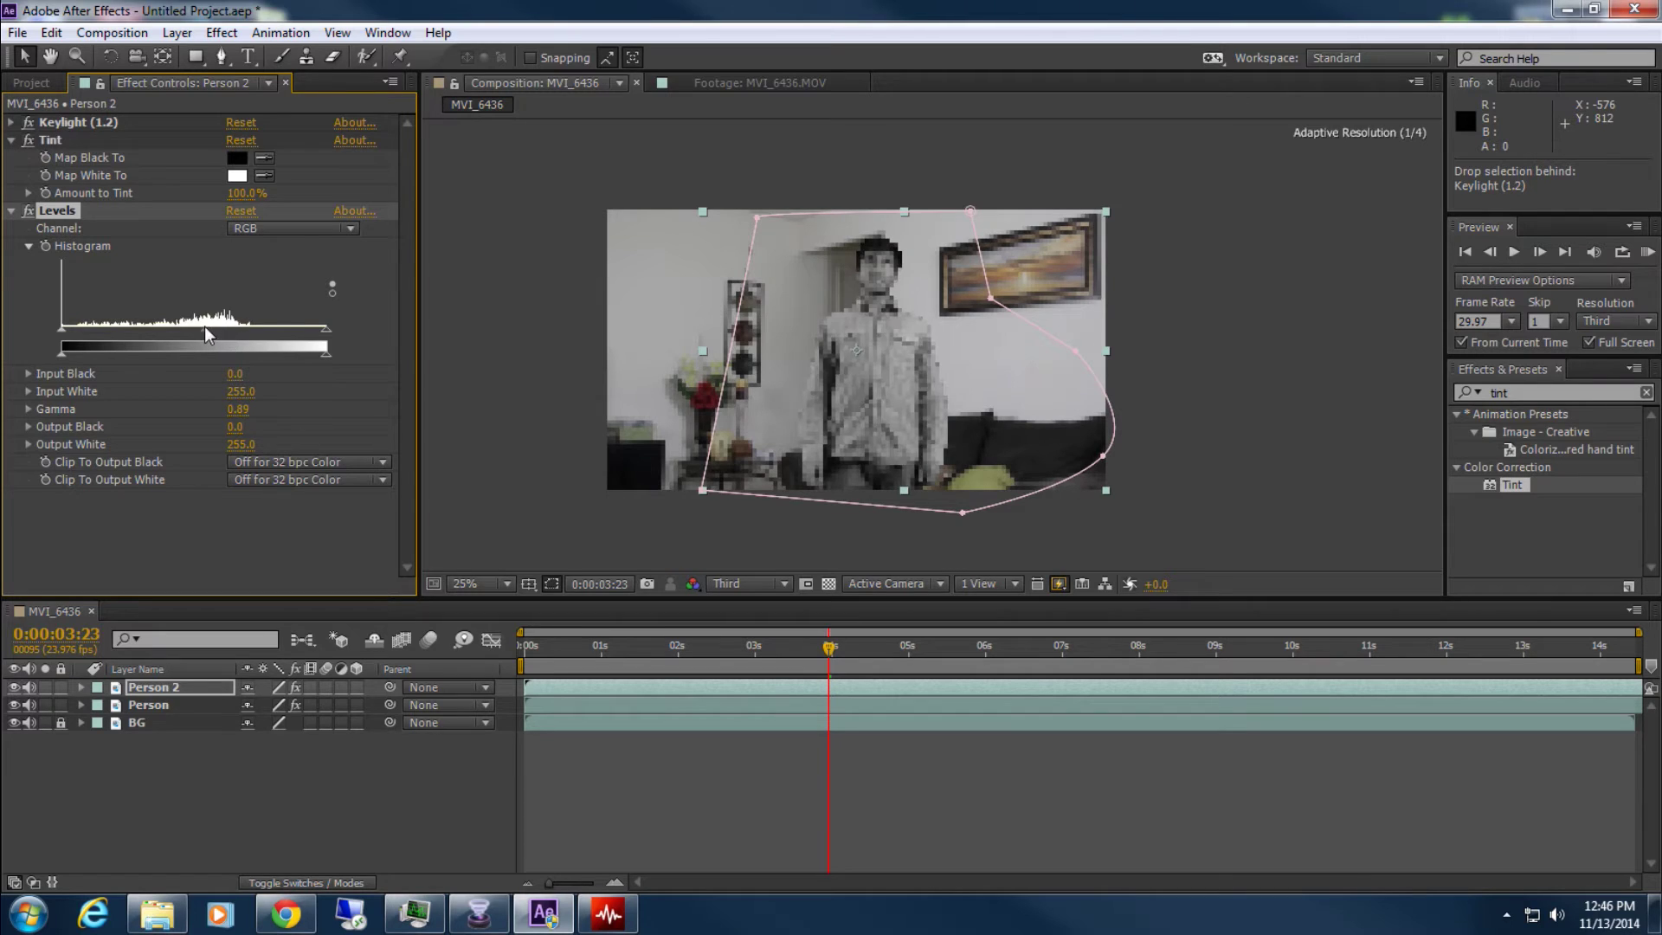
pyautogui.moveTo(322, 329); pyautogui.dragTo(271, 327)
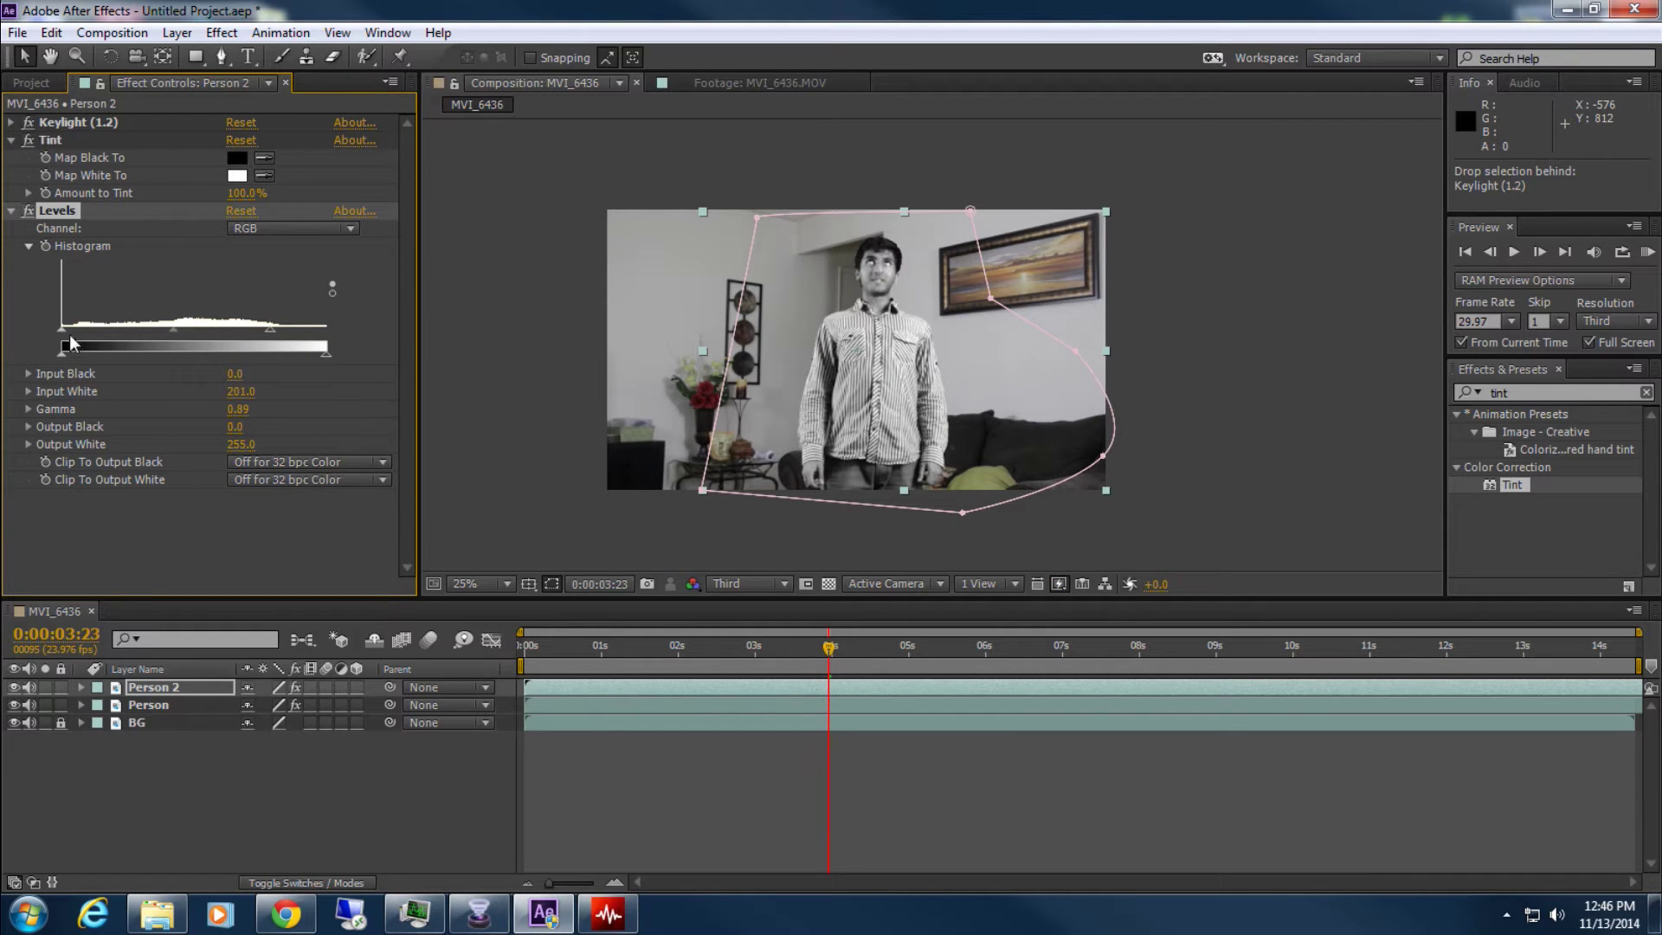
pyautogui.moveTo(90, 331); pyautogui.dragTo(189, 324)
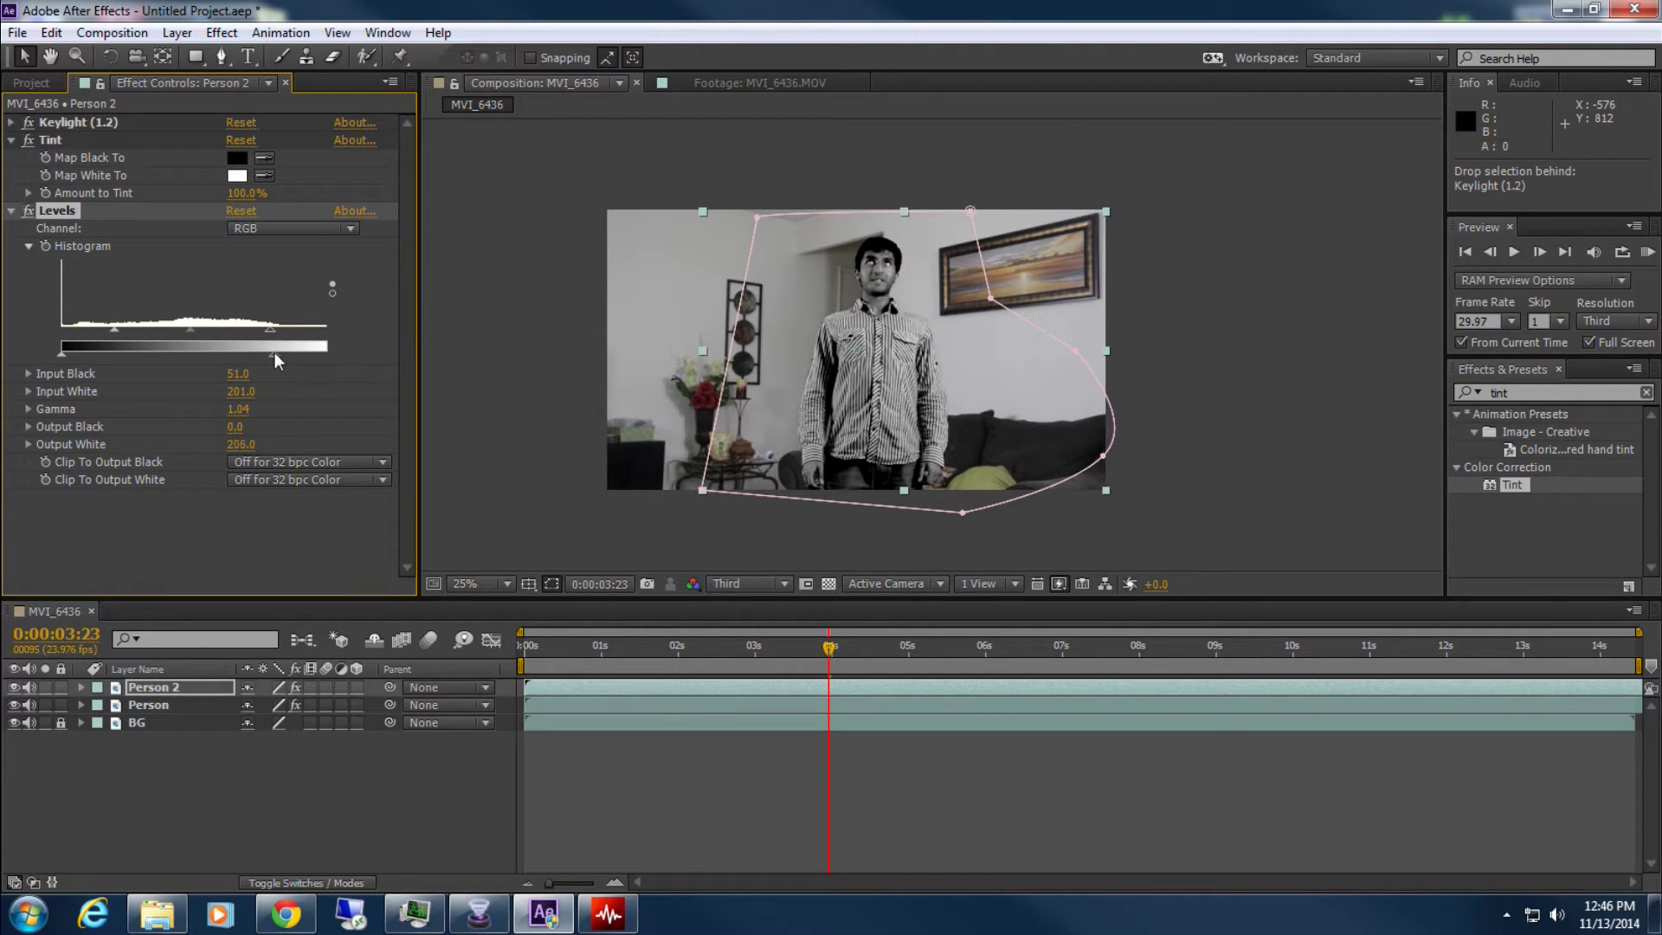
pyautogui.moveTo(69, 360); pyautogui.dragTo(73, 360)
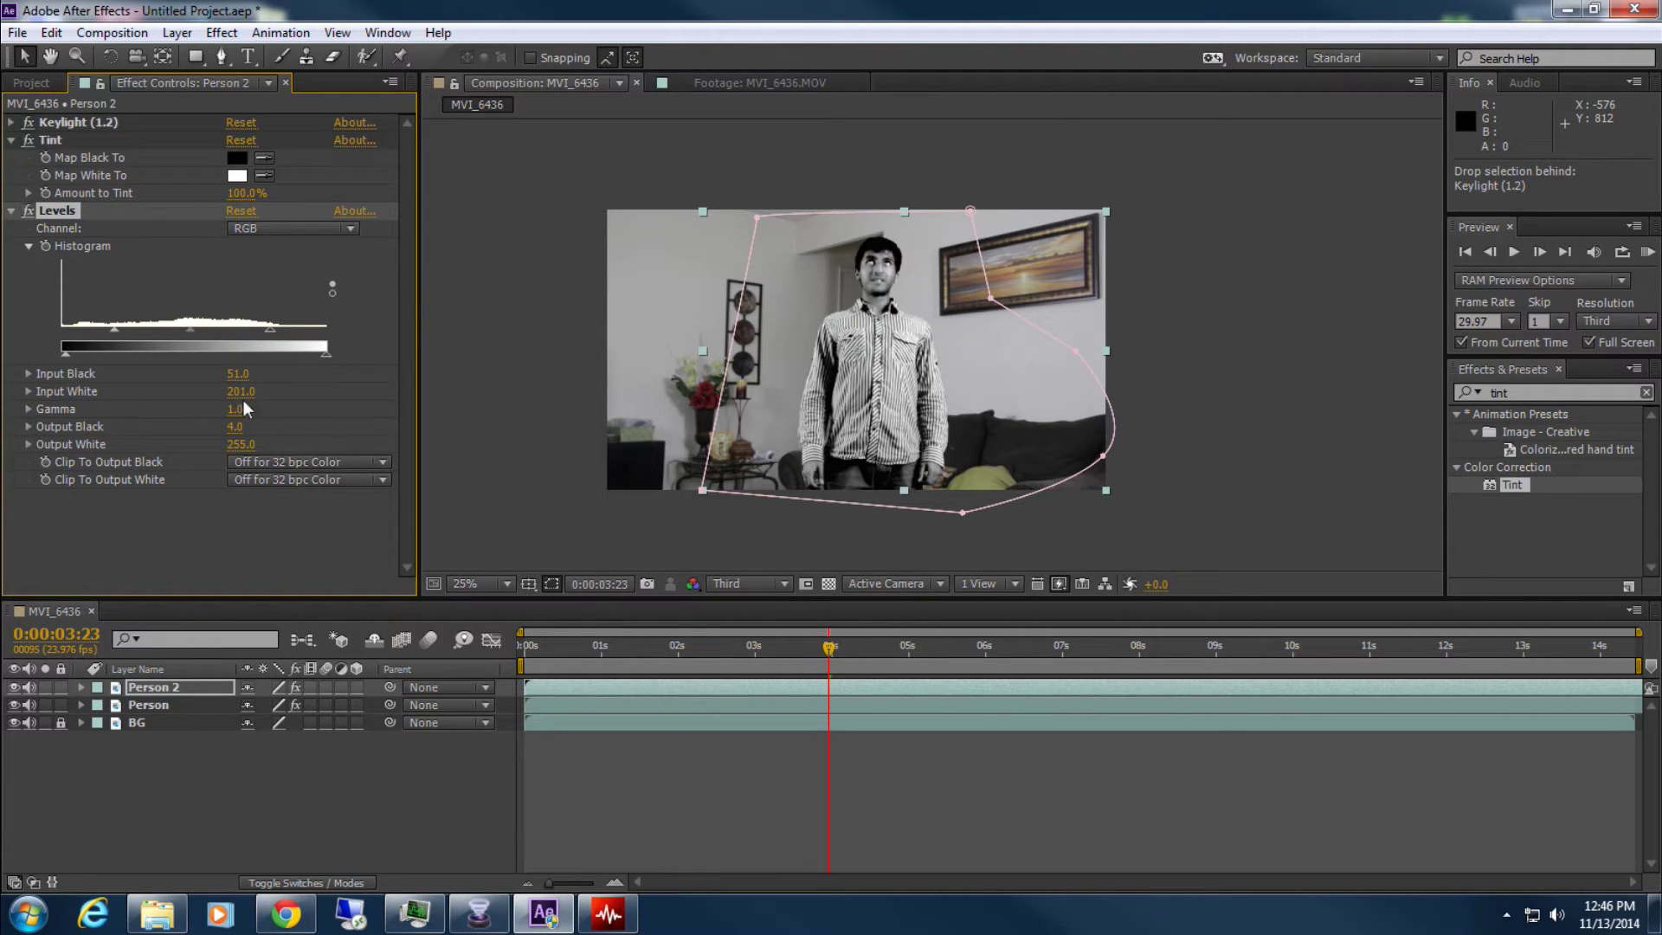
# Deselect the layer and examine the high-contrast black-and-white actor closely and in the full frame
pyautogui.scroll(2, 892, 329)
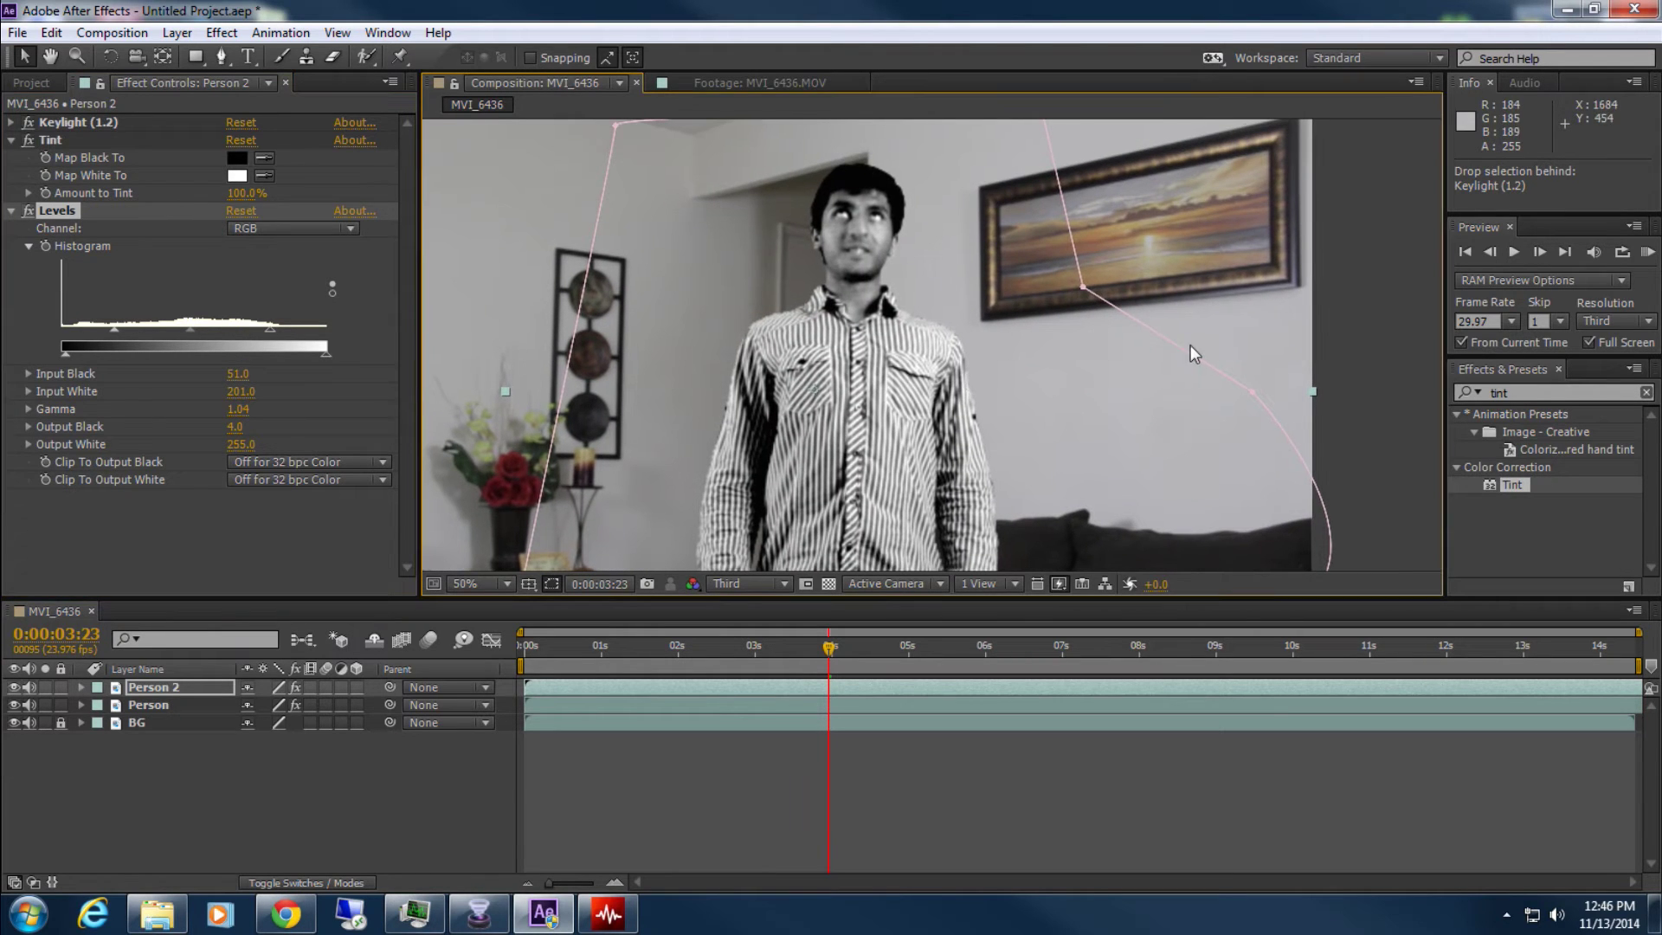
pyautogui.click(1376, 256)
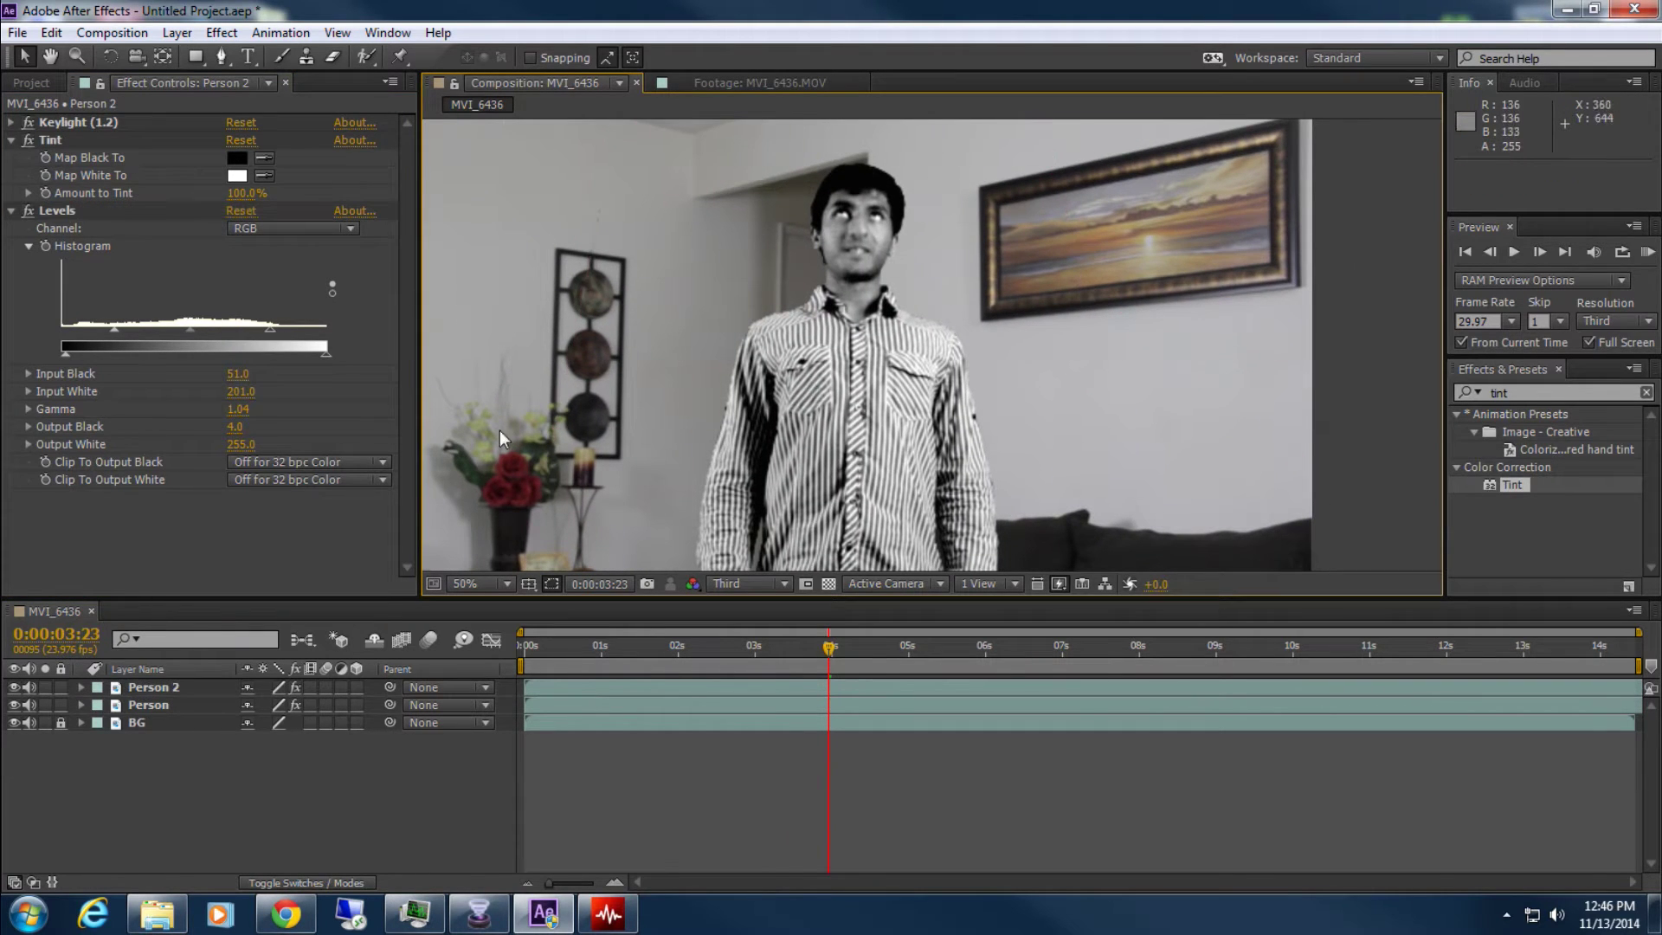
pyautogui.scroll(-2, 964, 313)
pyautogui.scroll(2, 963, 313)
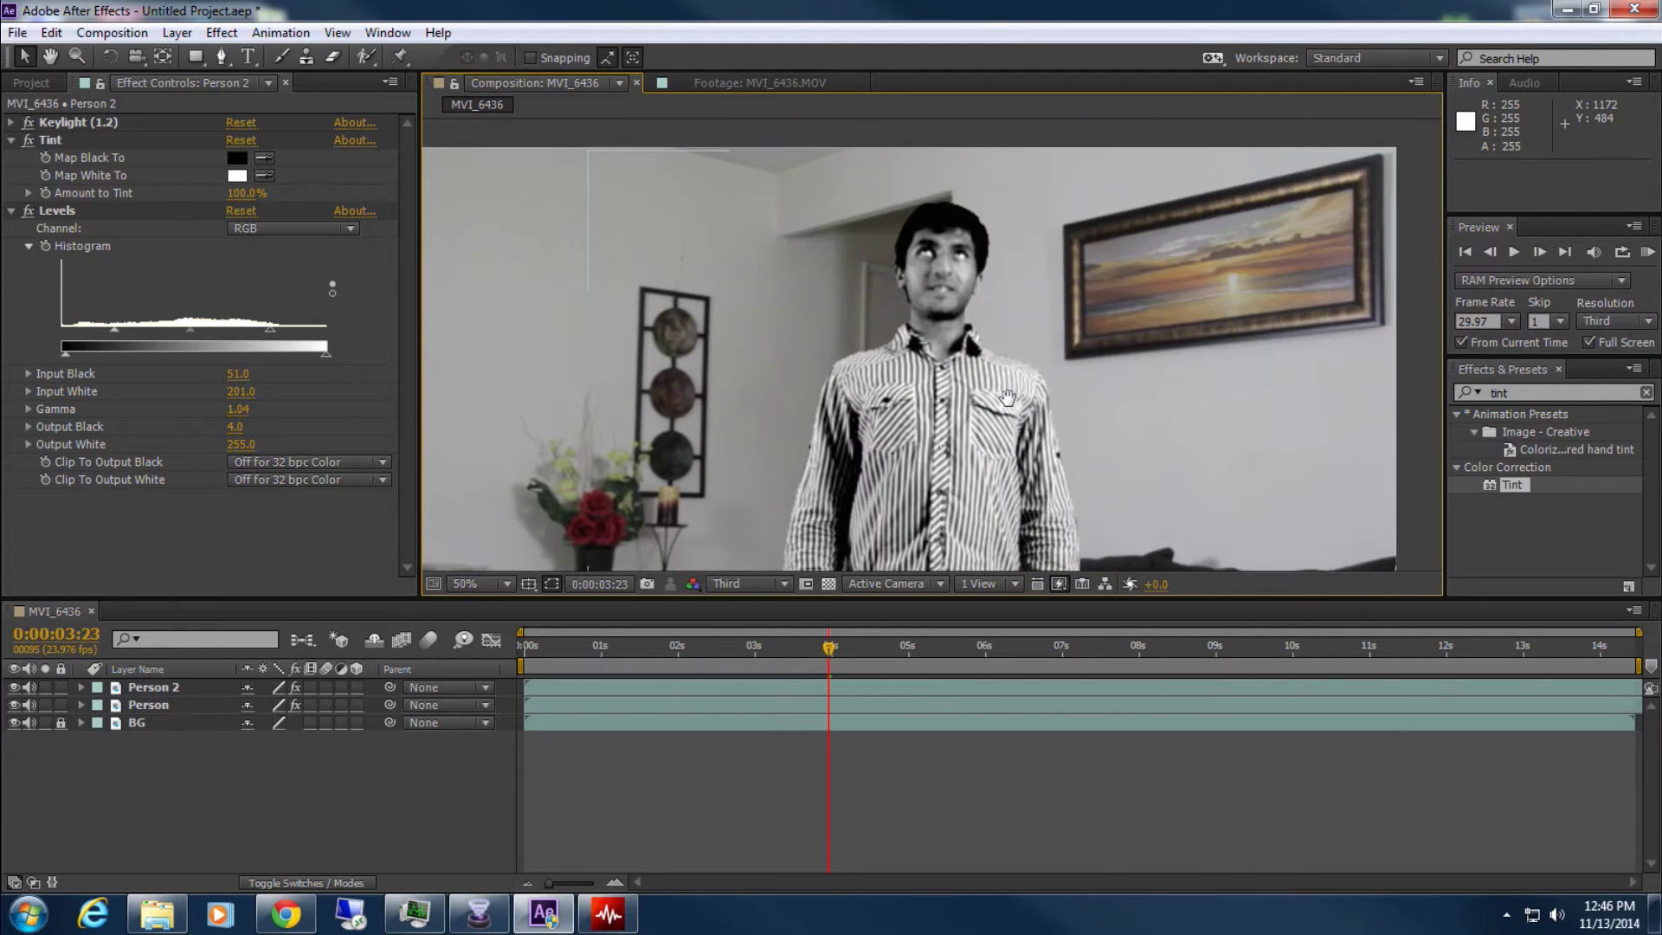
pyautogui.scroll(-2, 1015, 293)
pyautogui.click(116, 509)
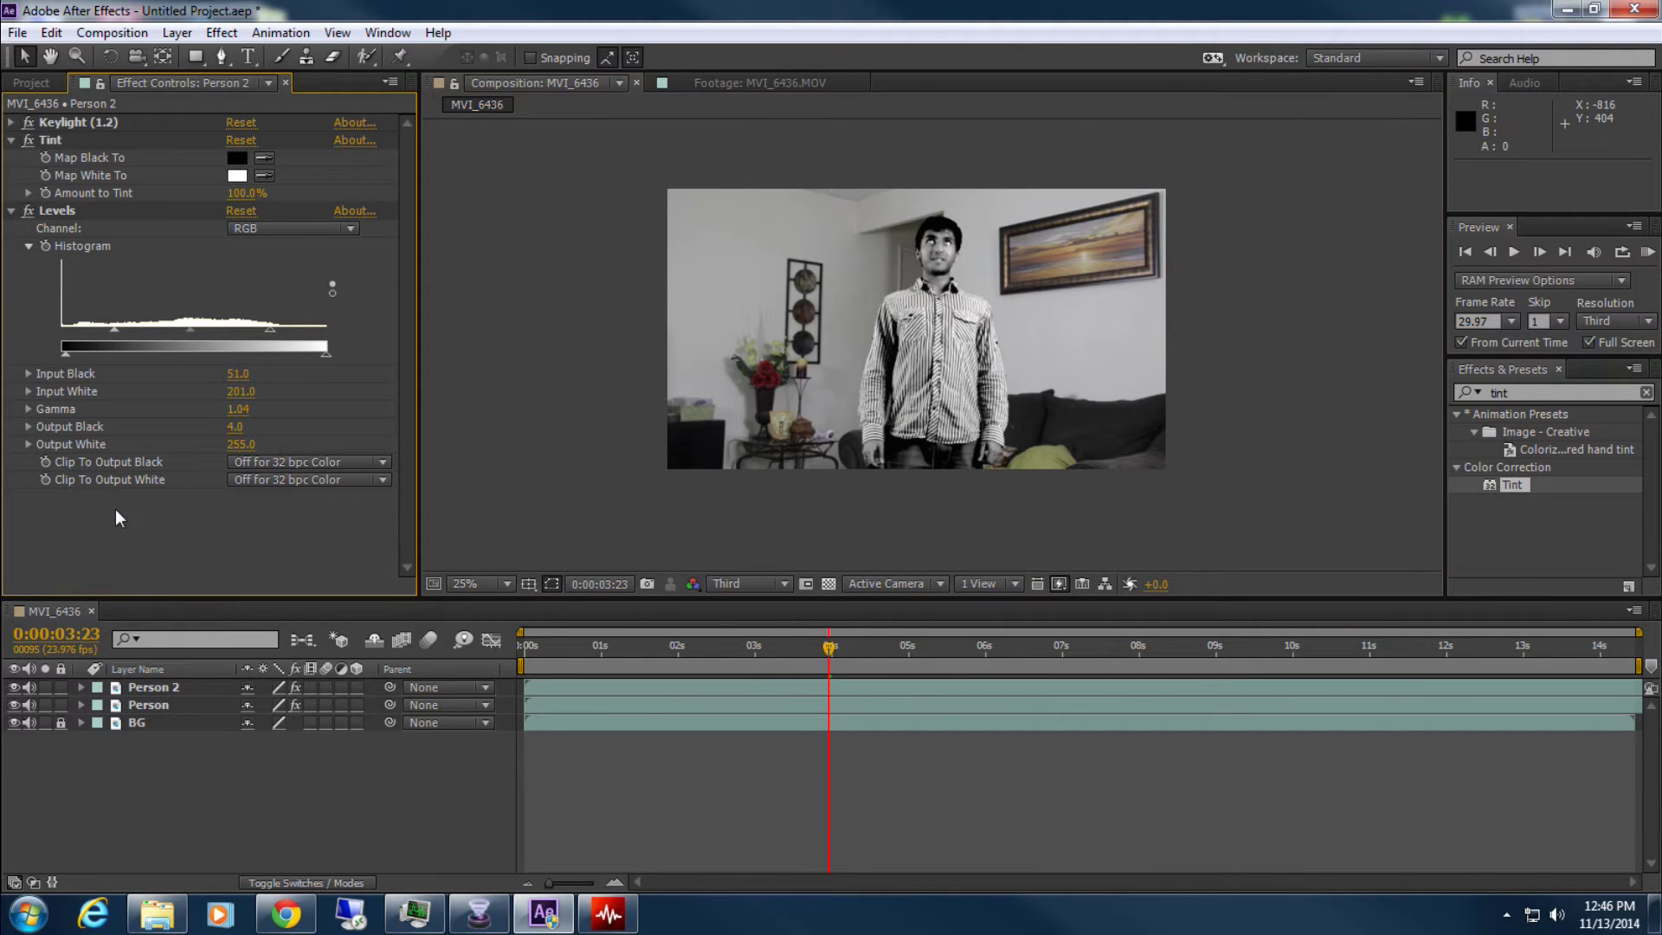
# Rename the black-and-white Person 2 layer as Map and hide it
pyautogui.rightClick(157, 689)
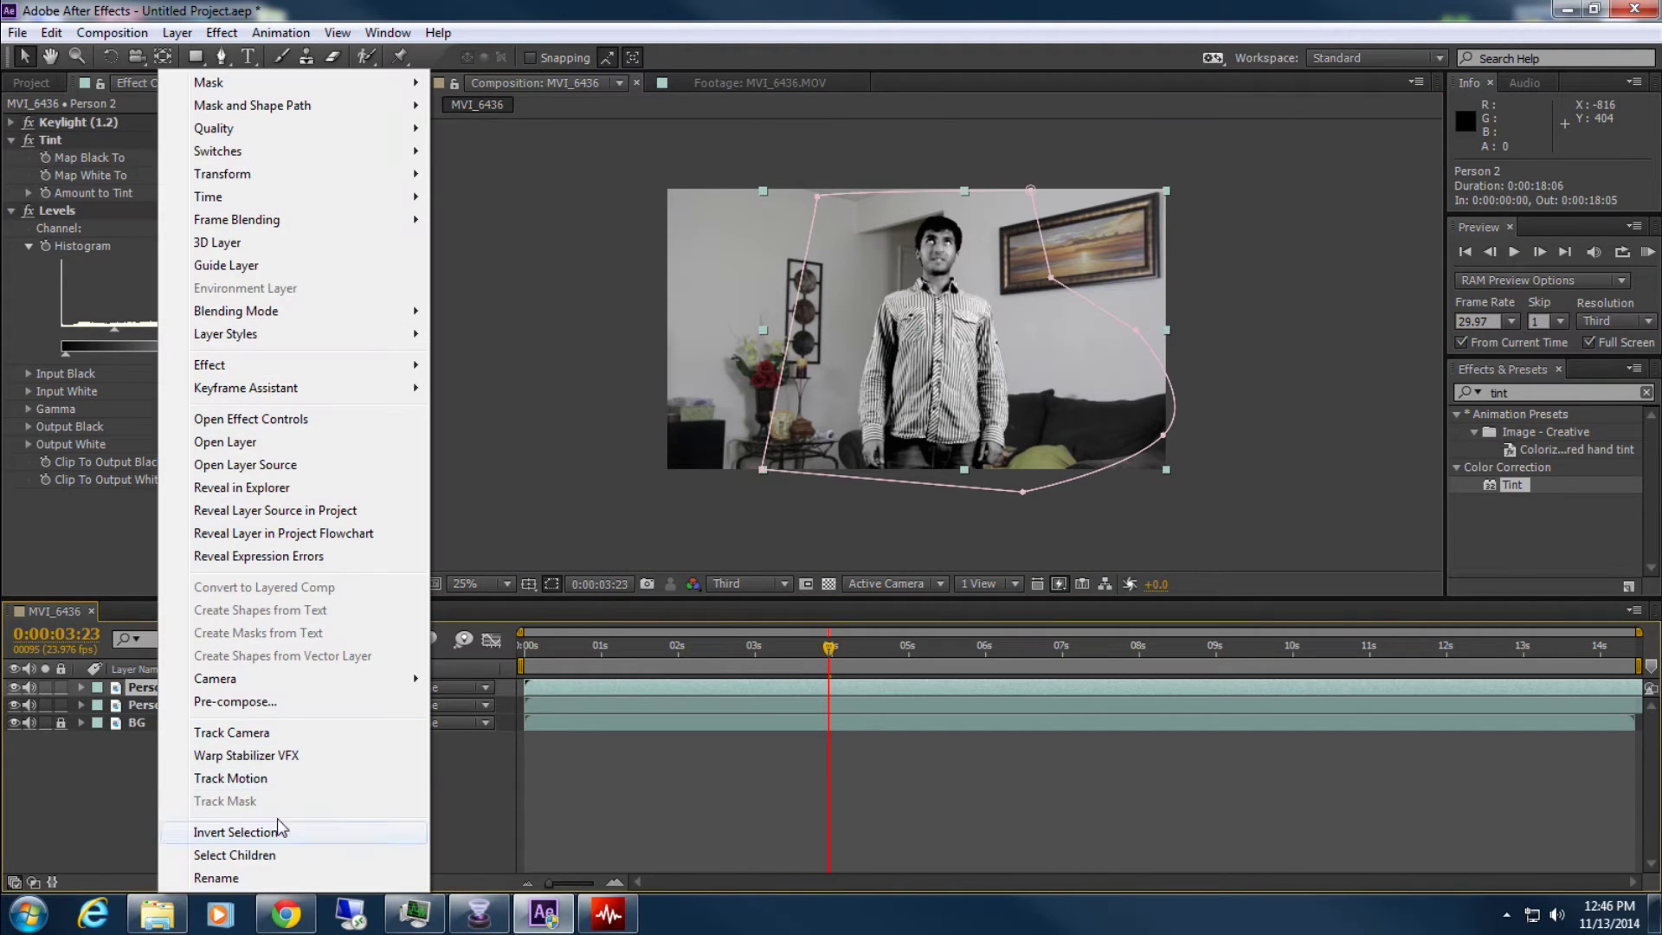
pyautogui.click(268, 876)
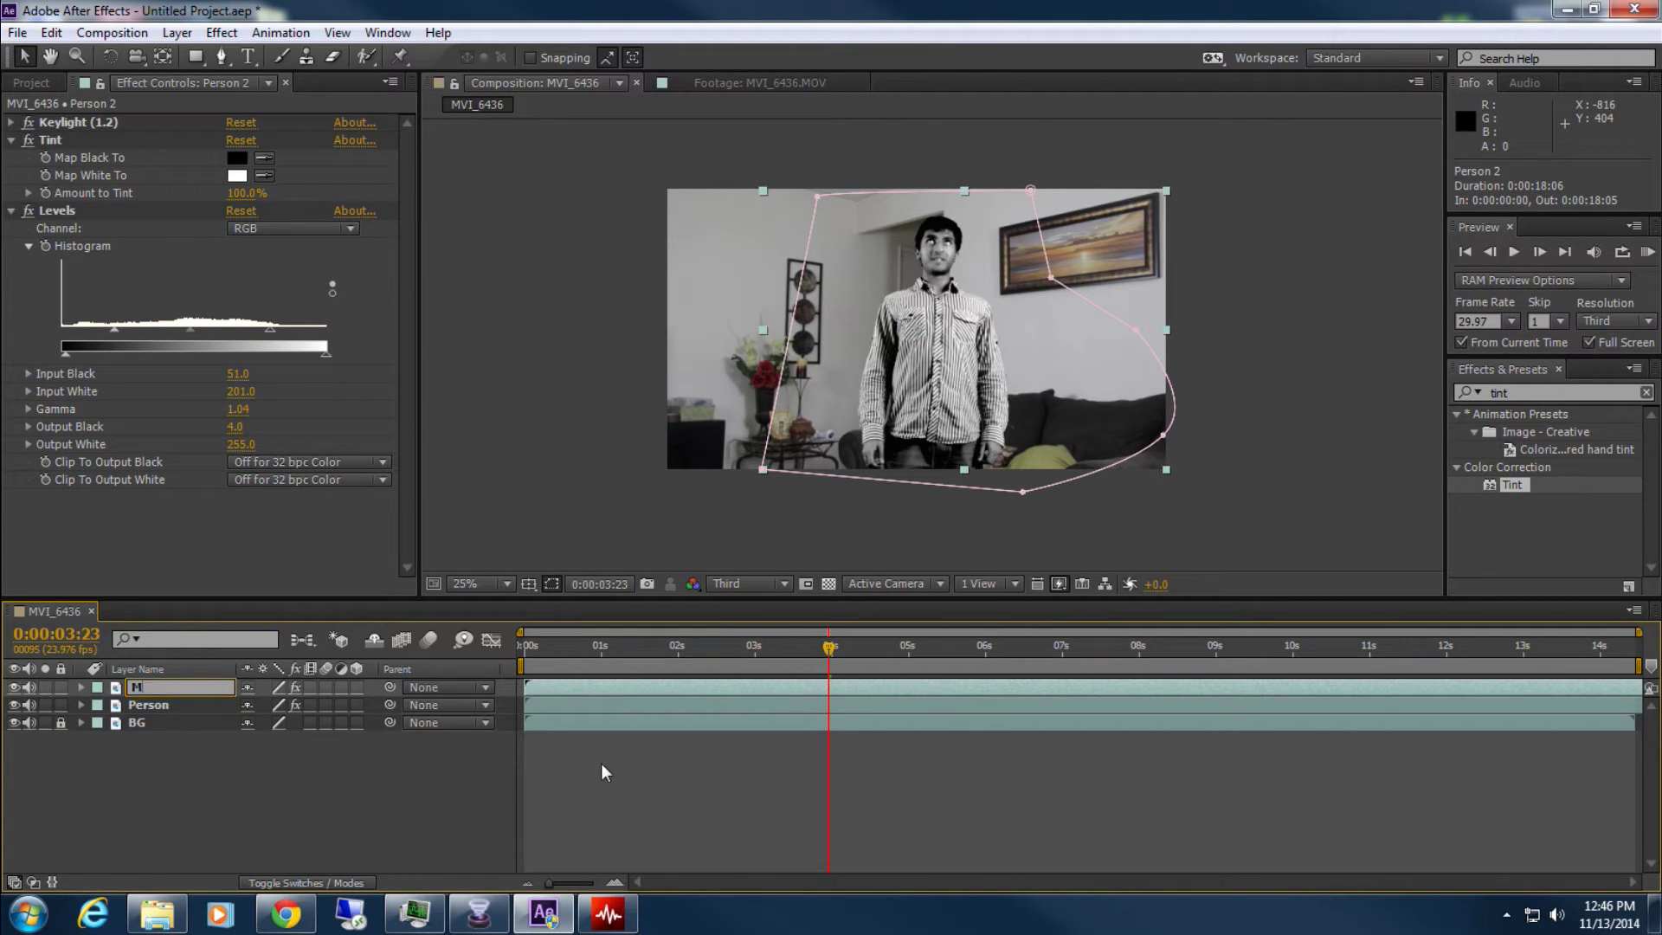
pyautogui.click(464, 760)
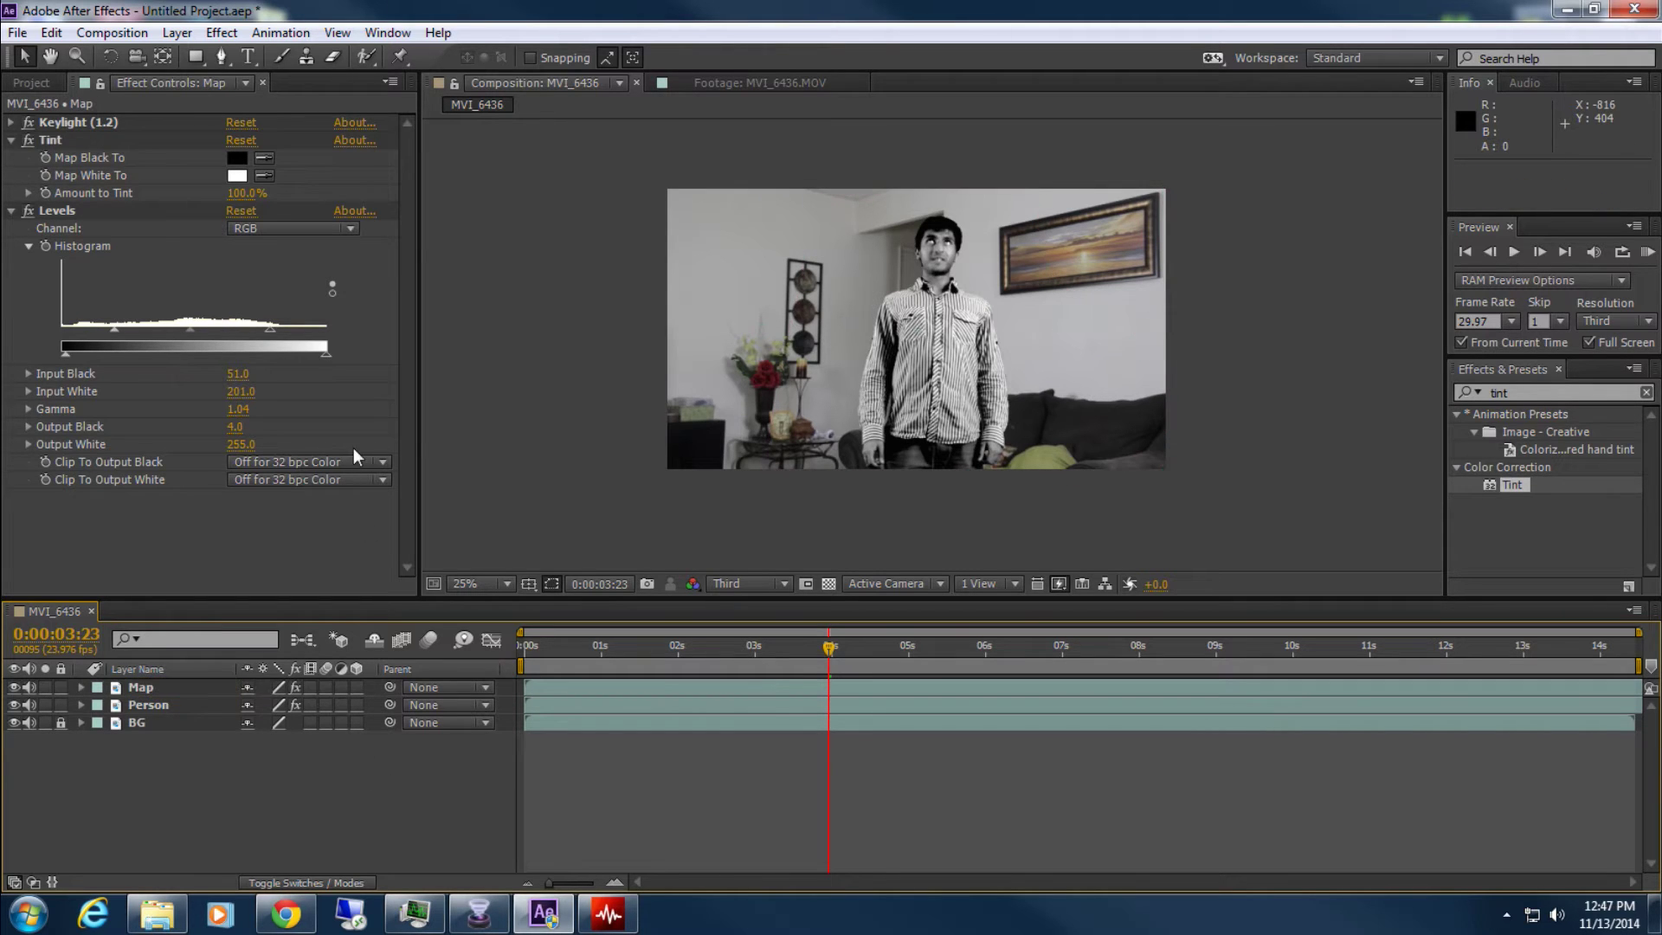
pyautogui.click(14, 687)
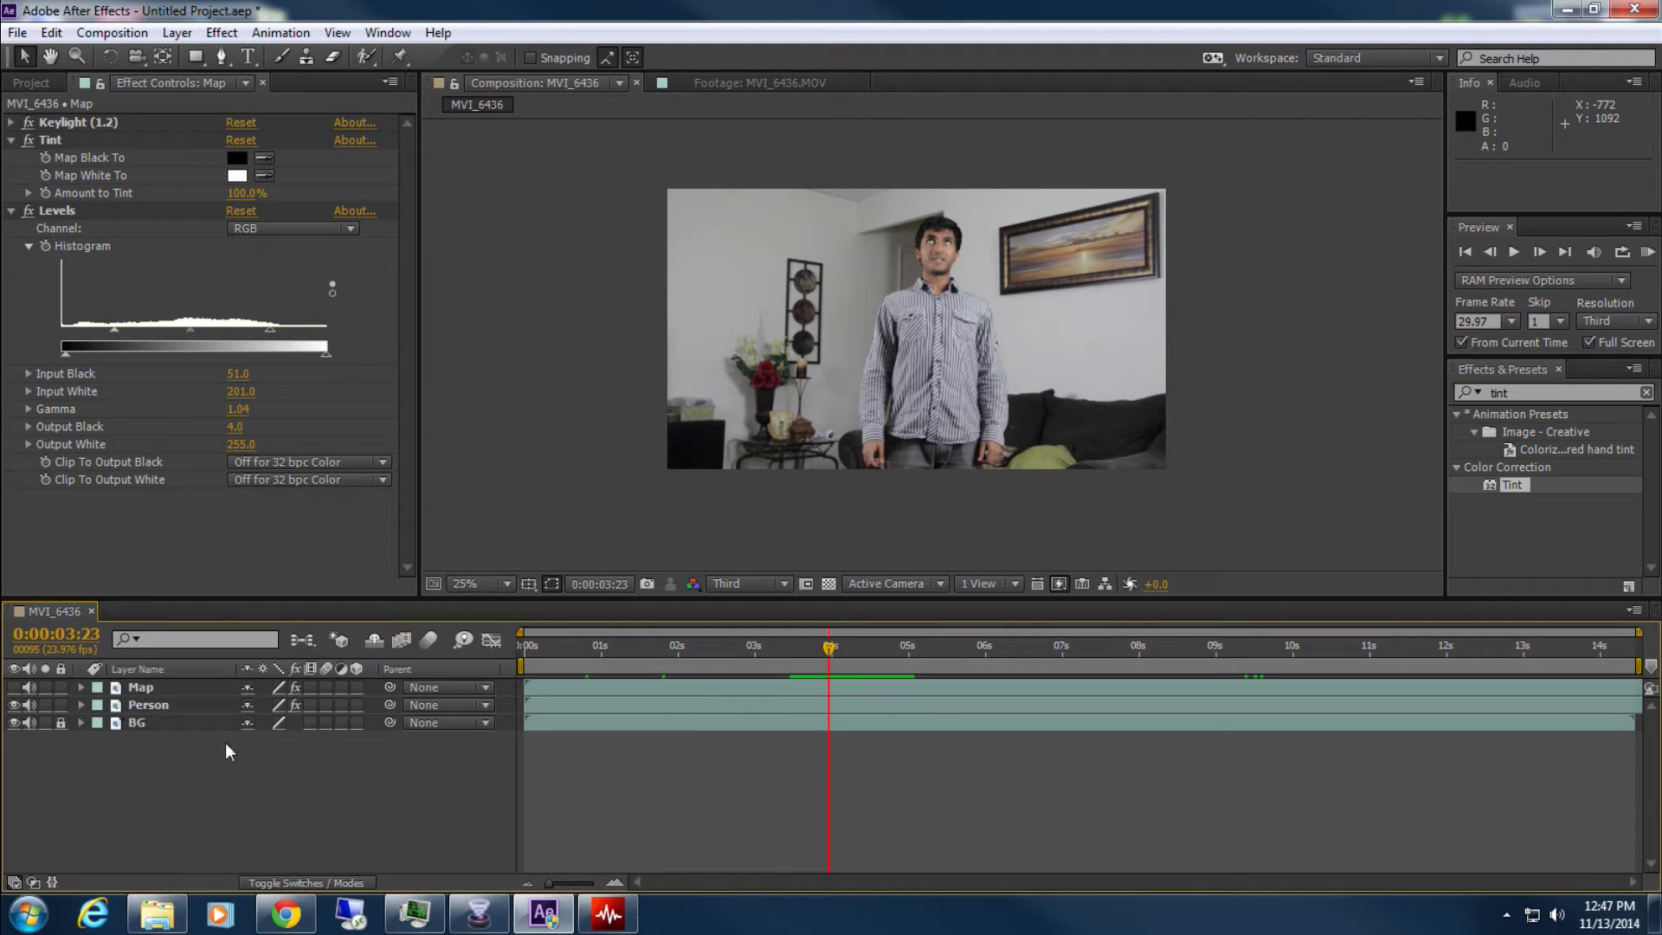
# Create a new adjustment layer above the Map, Person and BG layers
pyautogui.scroll(2, 950, 189)
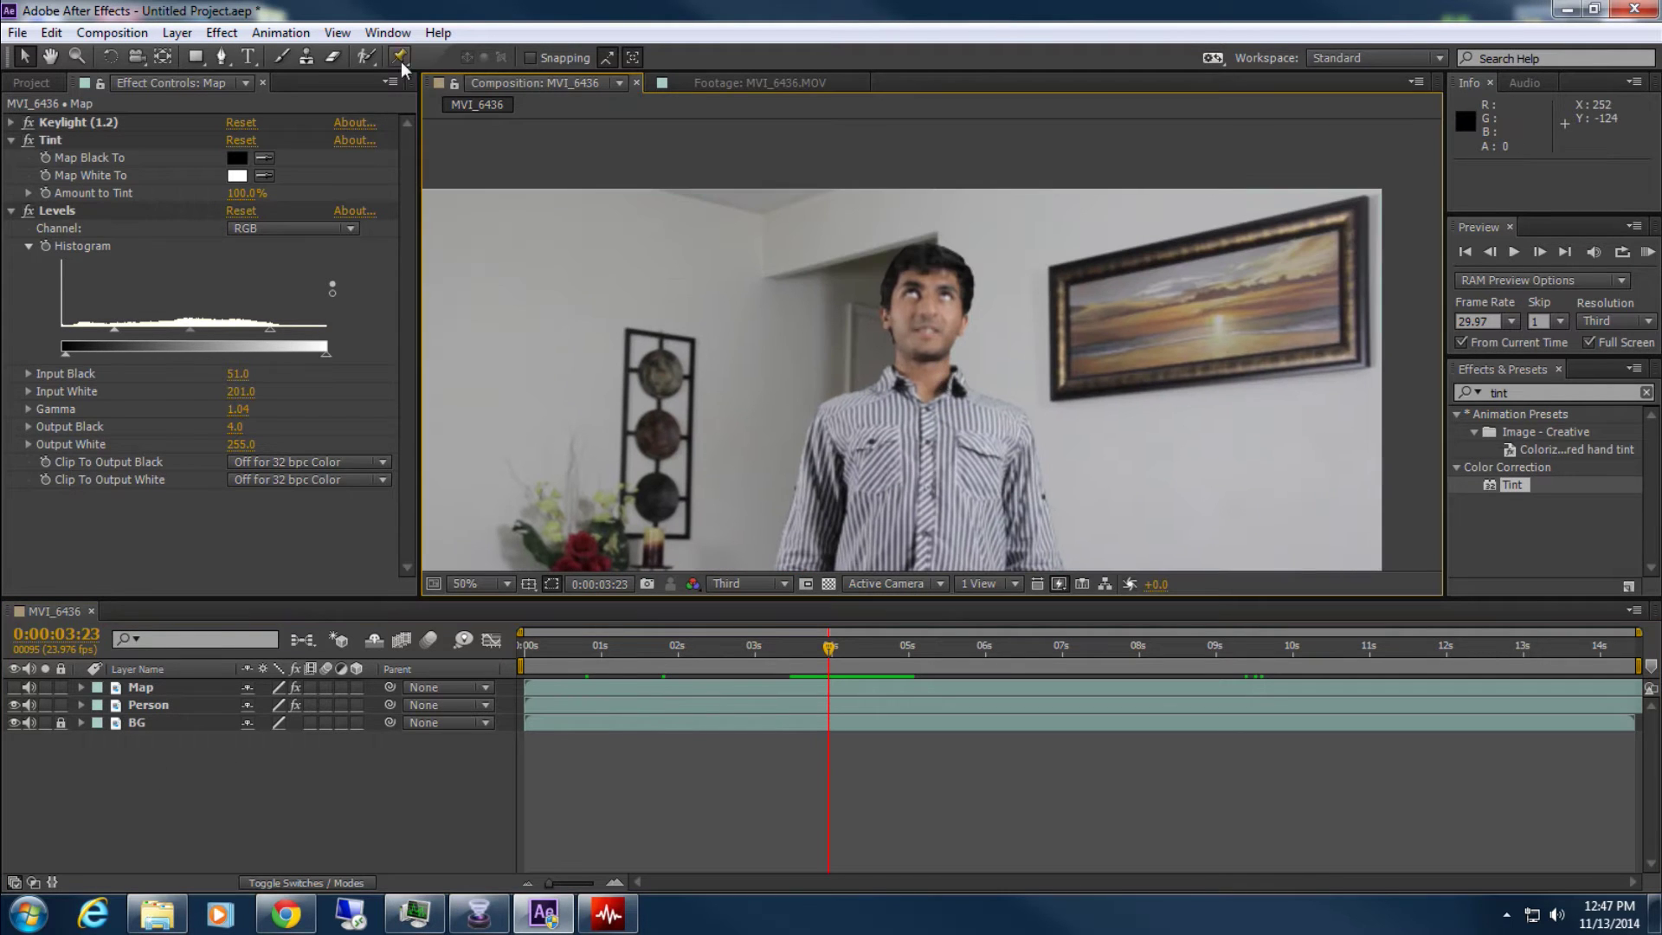
pyautogui.click(222, 32)
pyautogui.moveTo(178, 32)
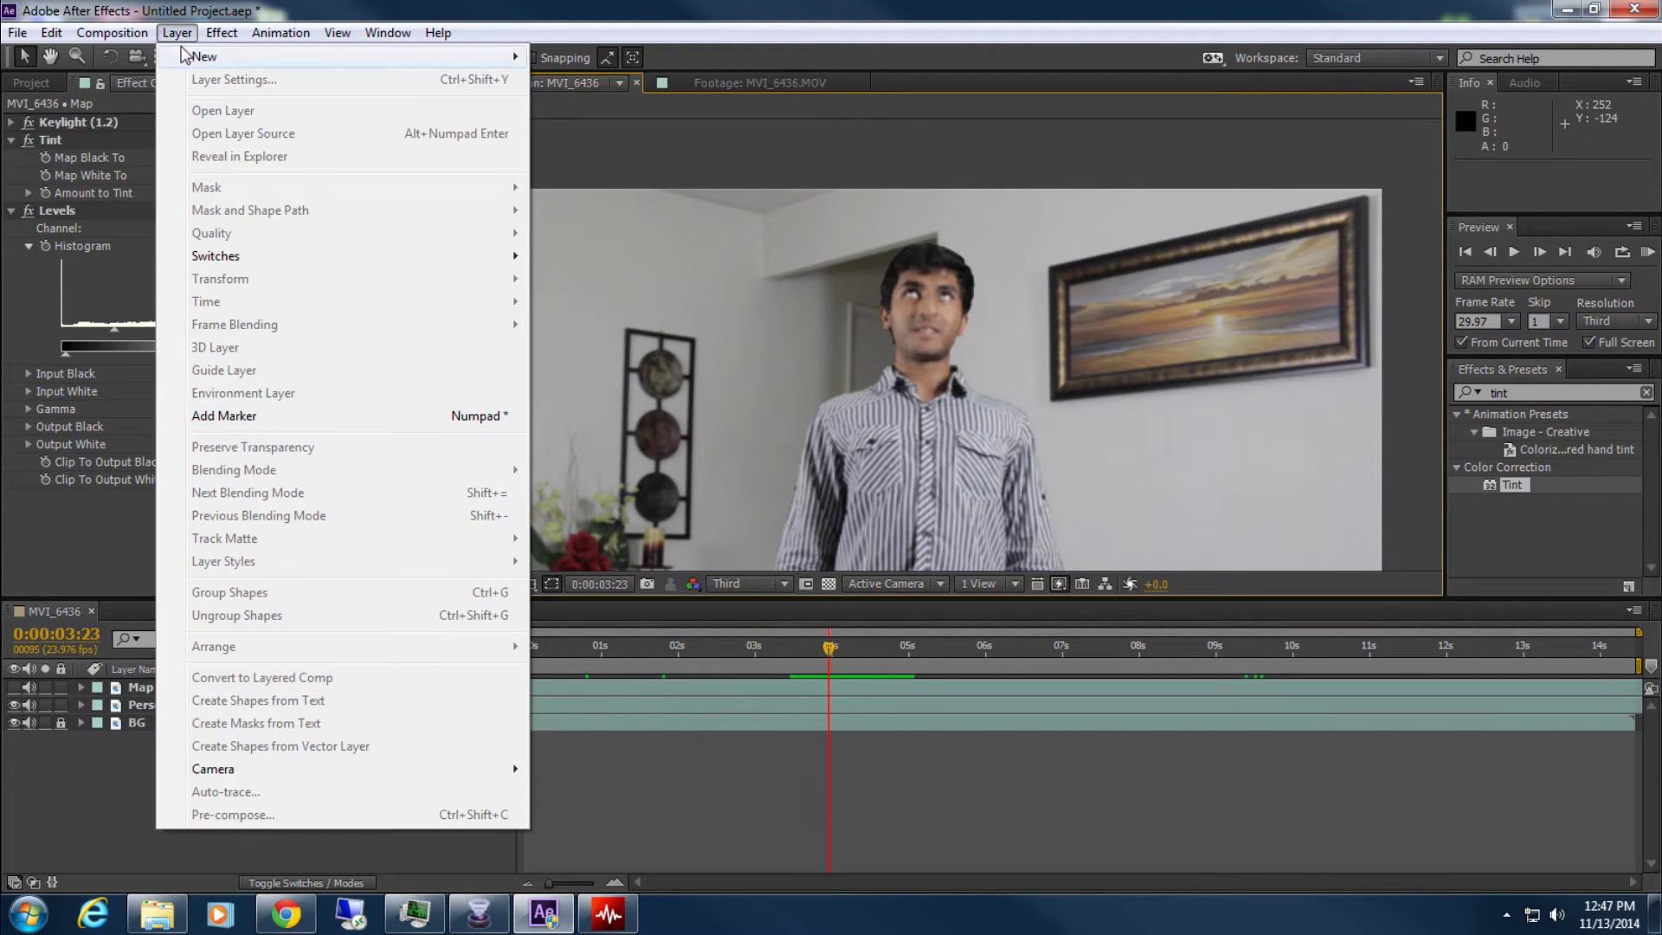
pyautogui.moveTo(235, 68)
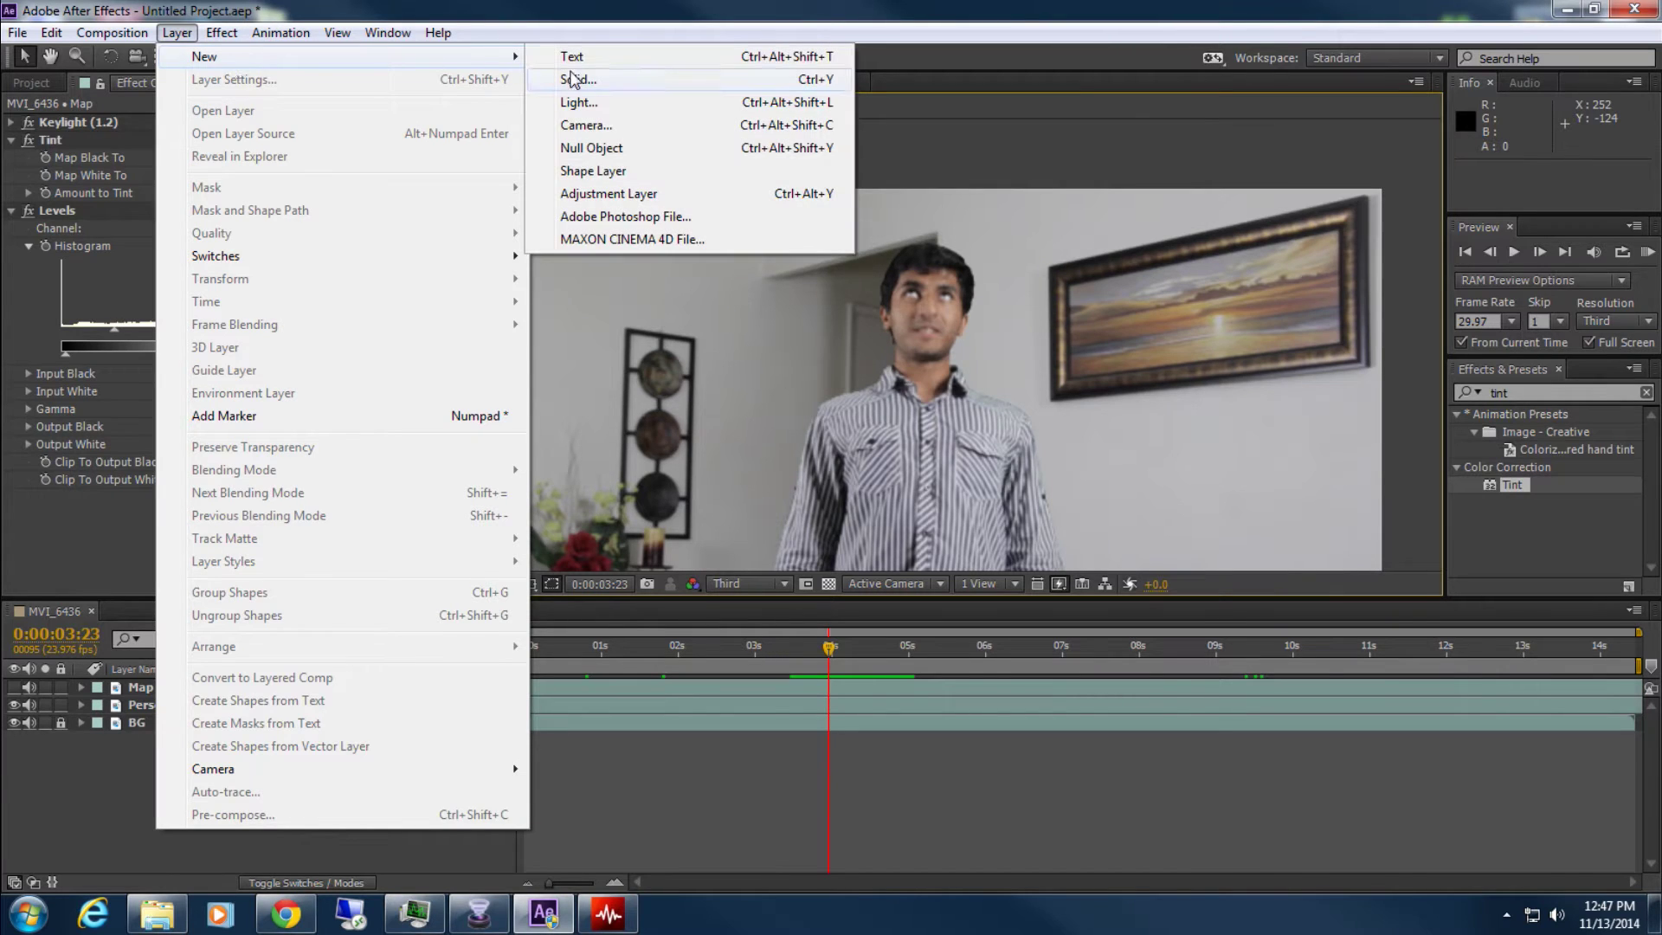
pyautogui.click(608, 193)
# Find the Displacement Map effect and apply it to the adjustment layer
pyautogui.doubleClick(1519, 392)
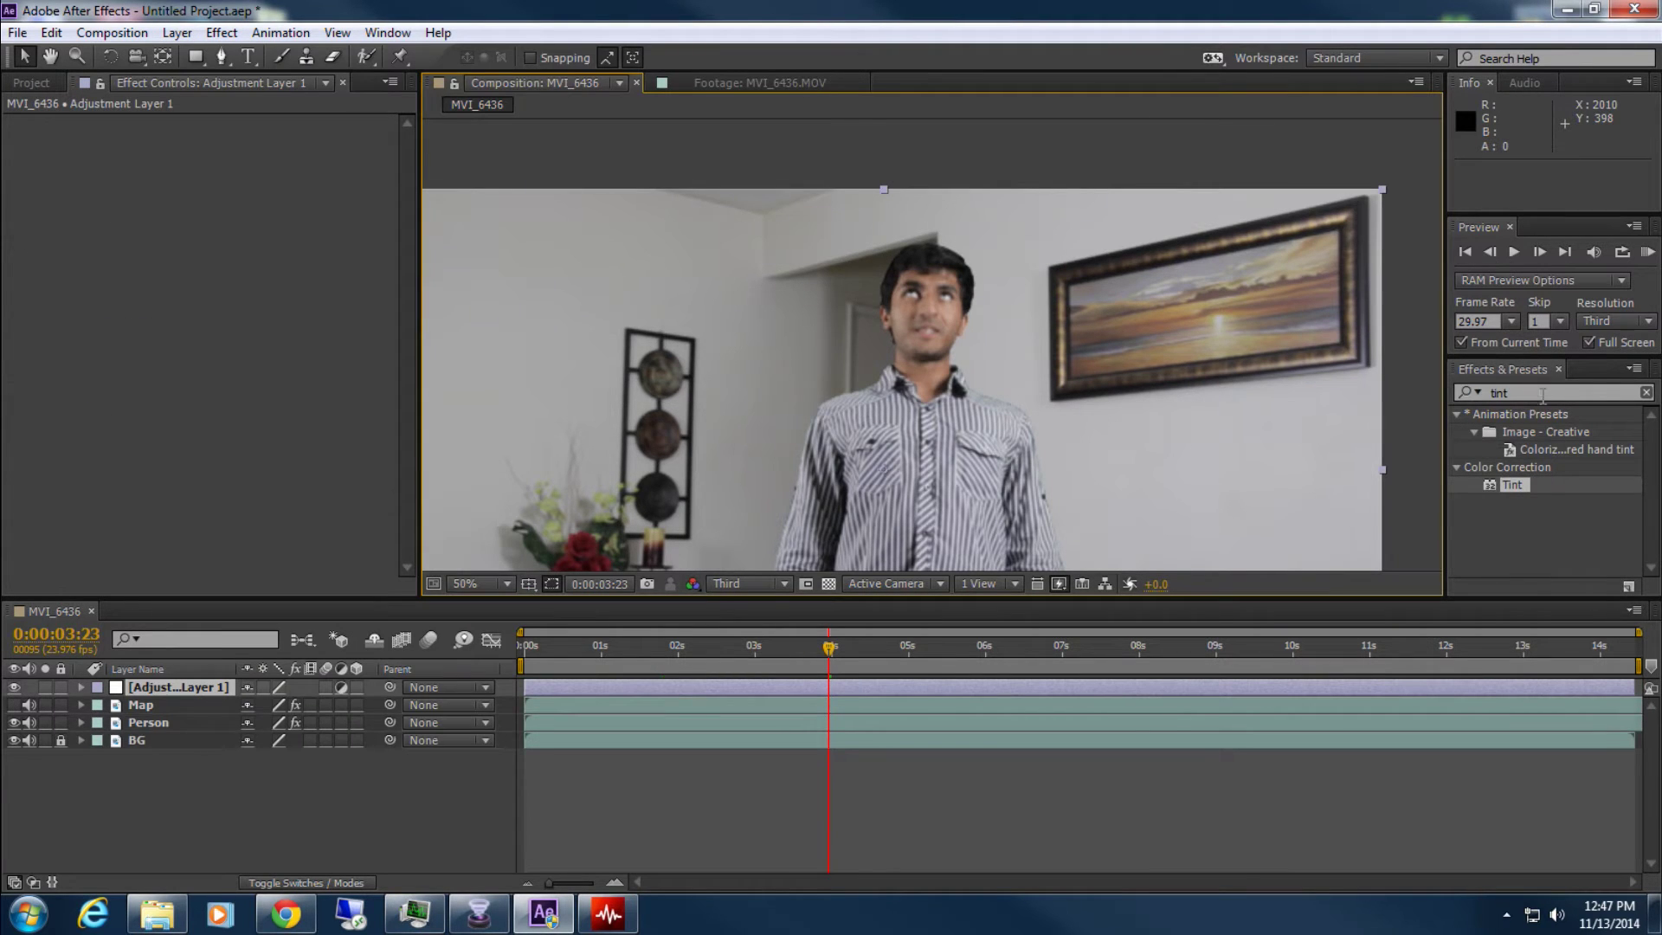
pyautogui.press('BackSpace')
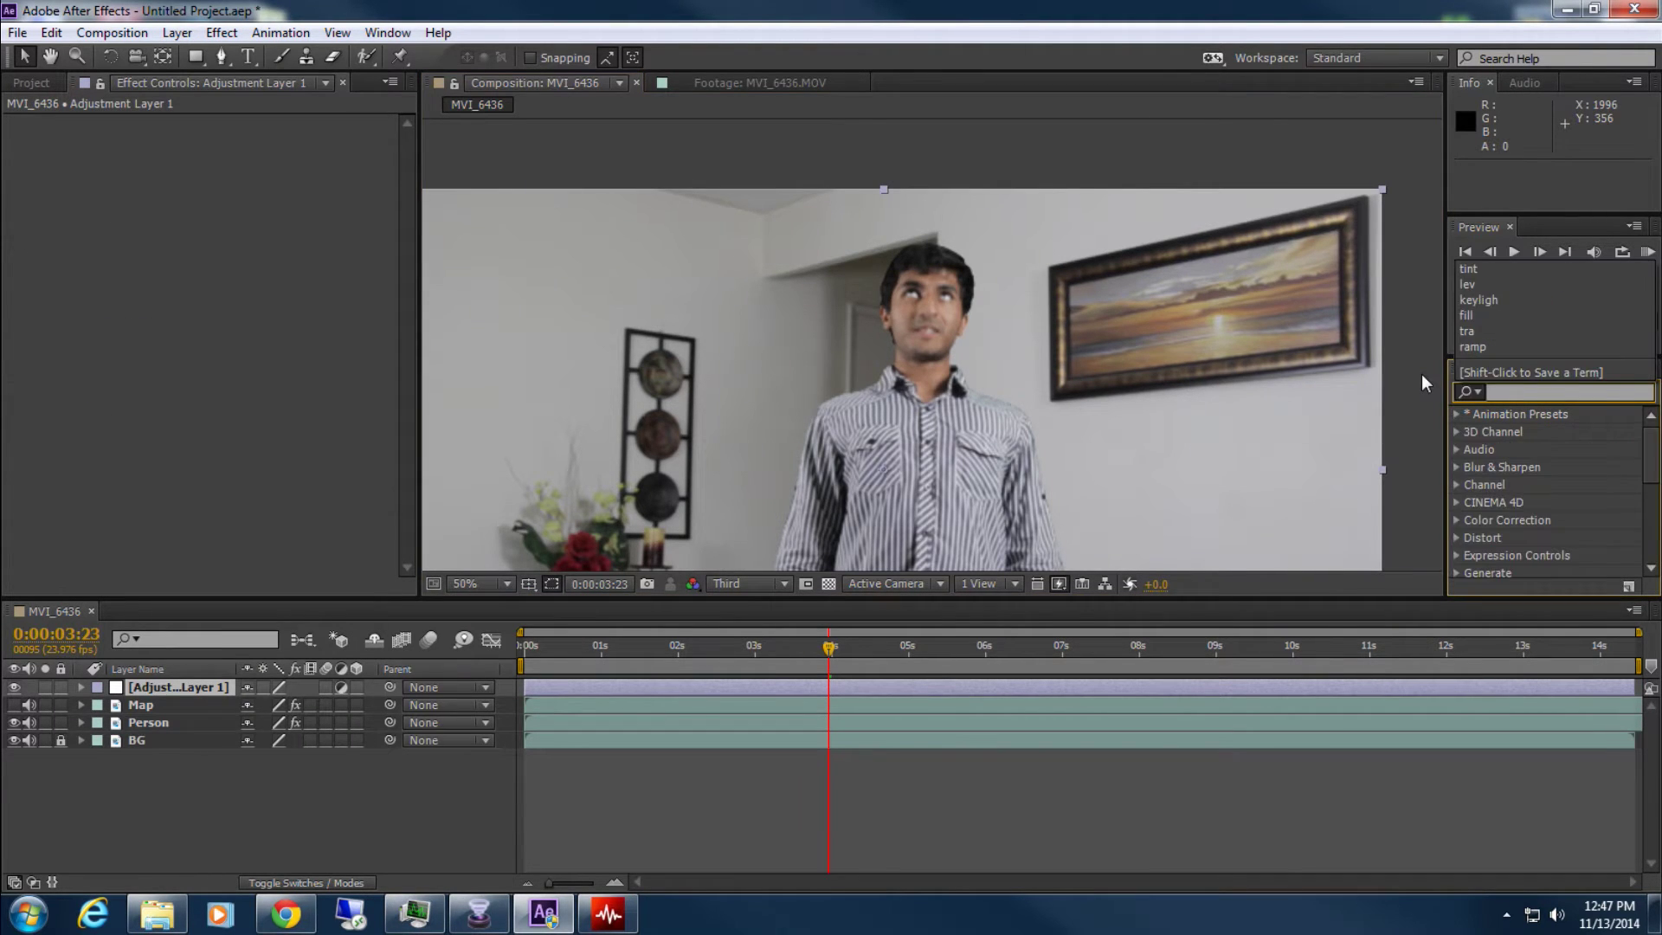
pyautogui.write('dis')
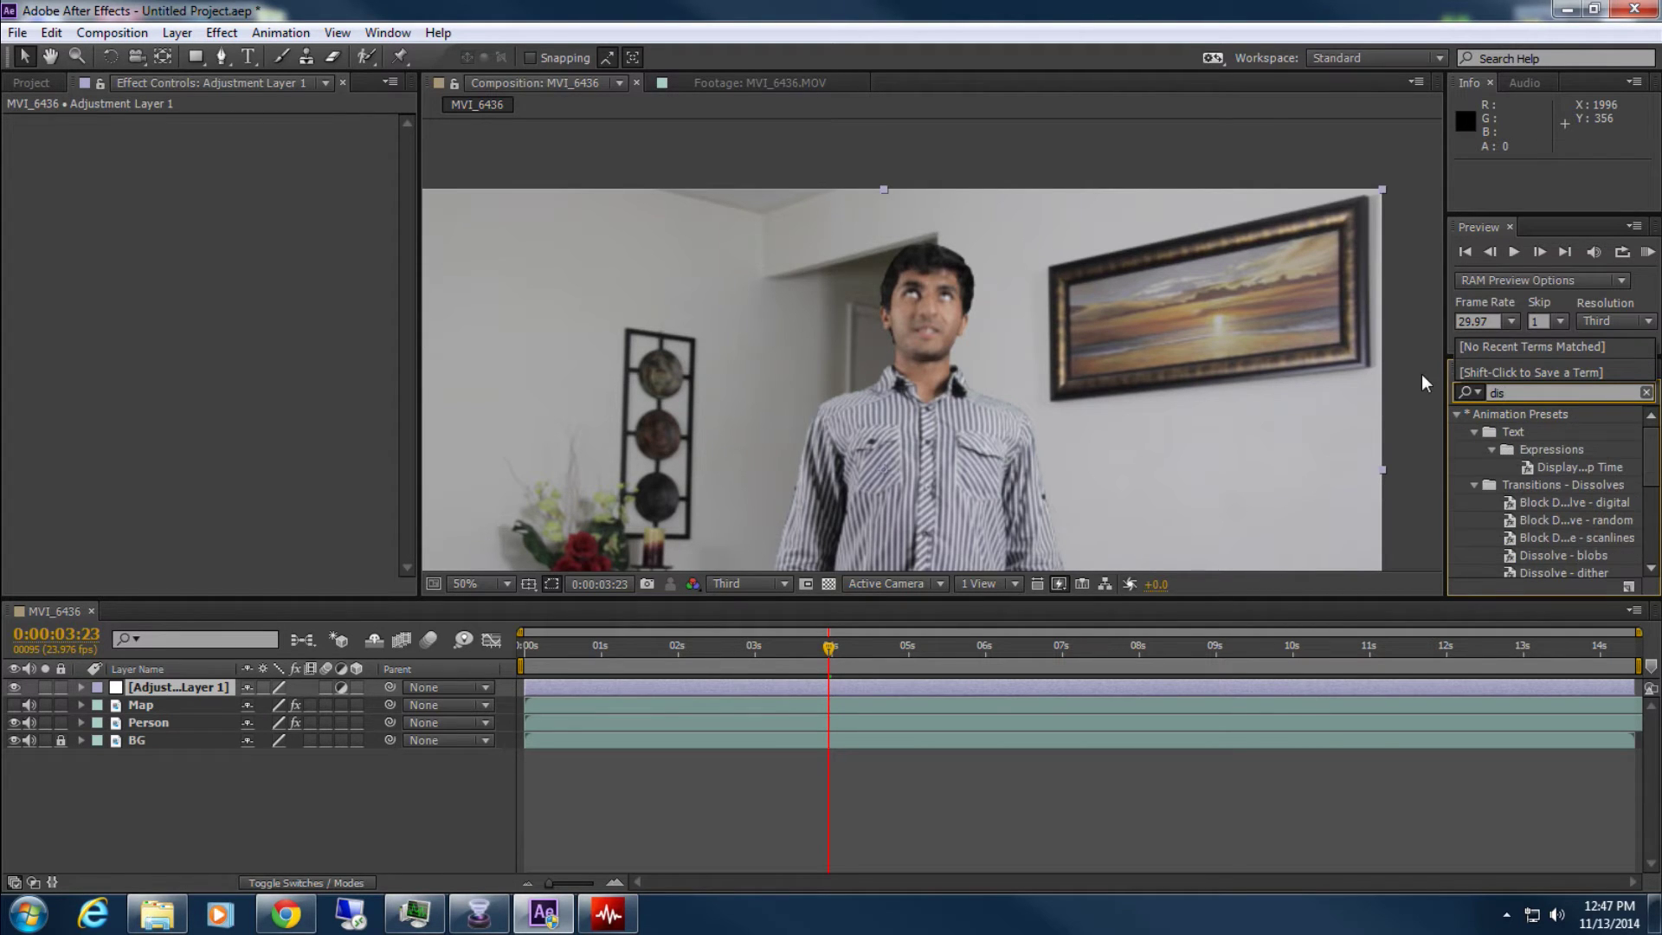
pyautogui.write('pl')
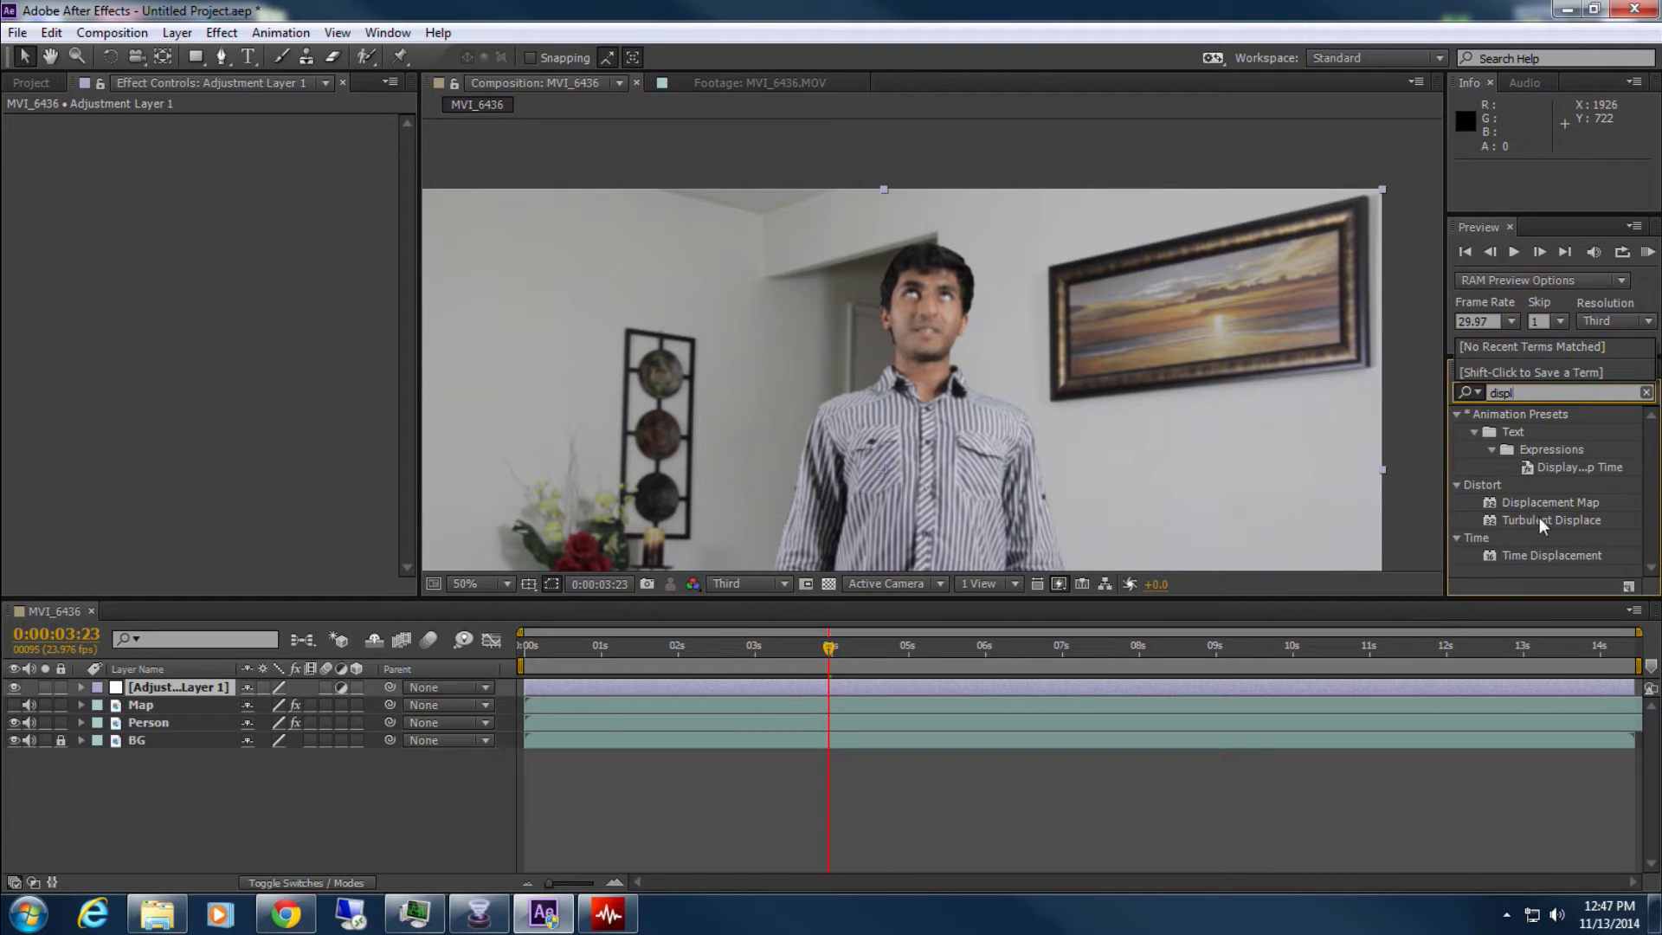
pyautogui.moveTo(1550, 501); pyautogui.dragTo(766, 339)
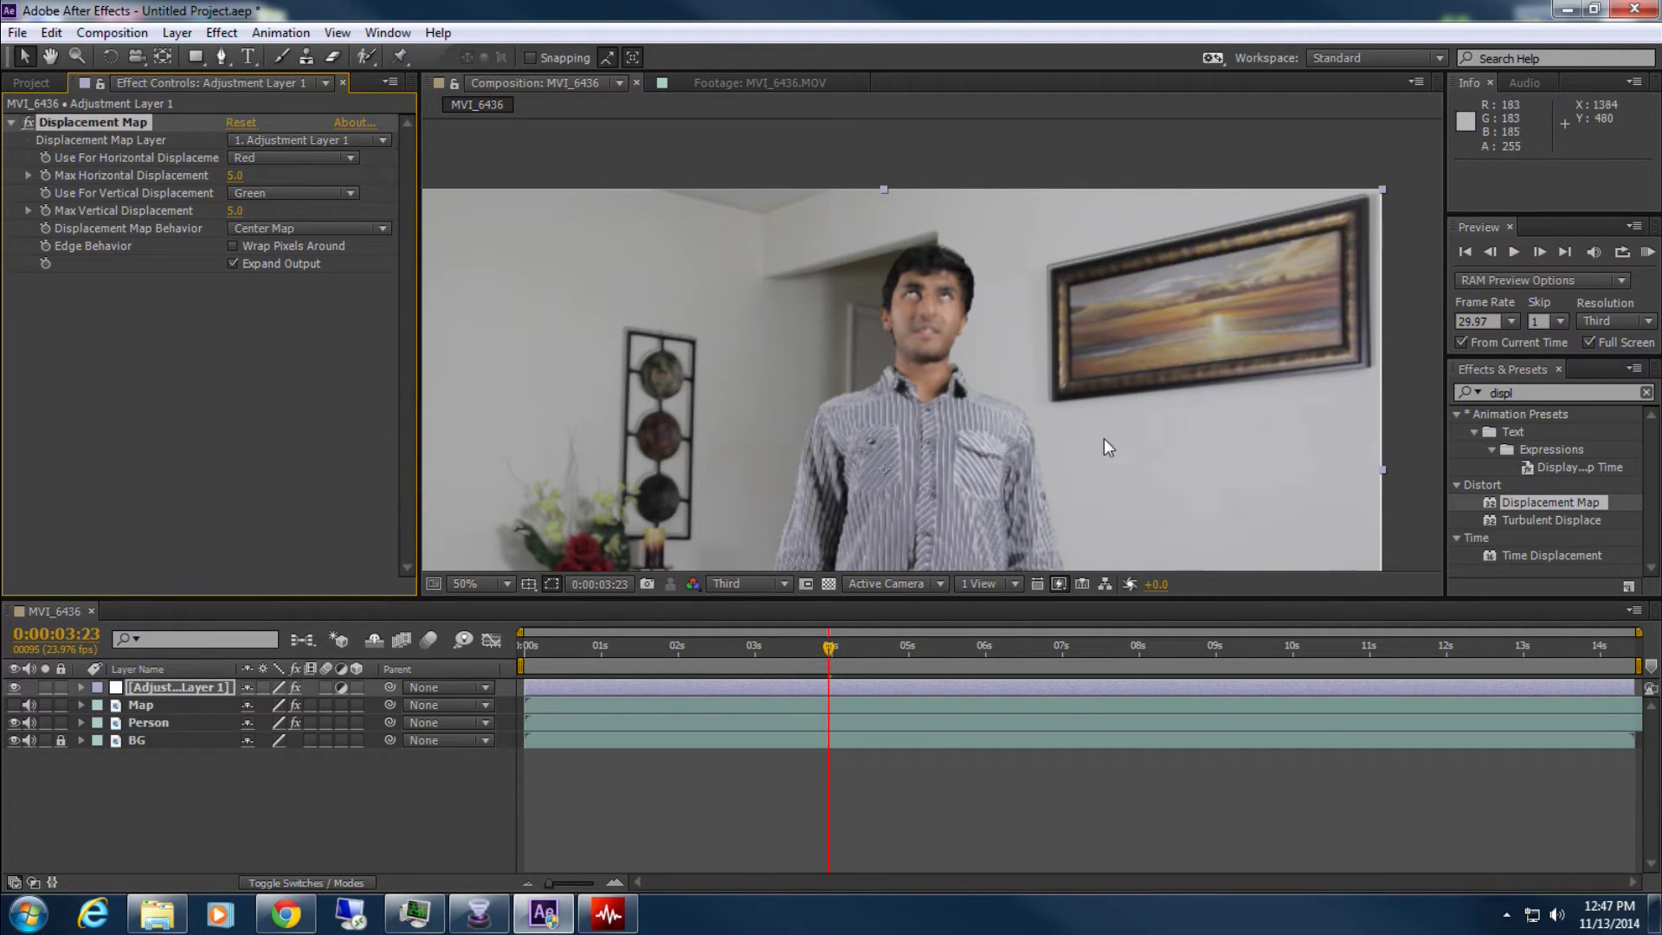
# Hide the Person layer and set Map as the Displacement Map's source layer
pyautogui.click(14, 722)
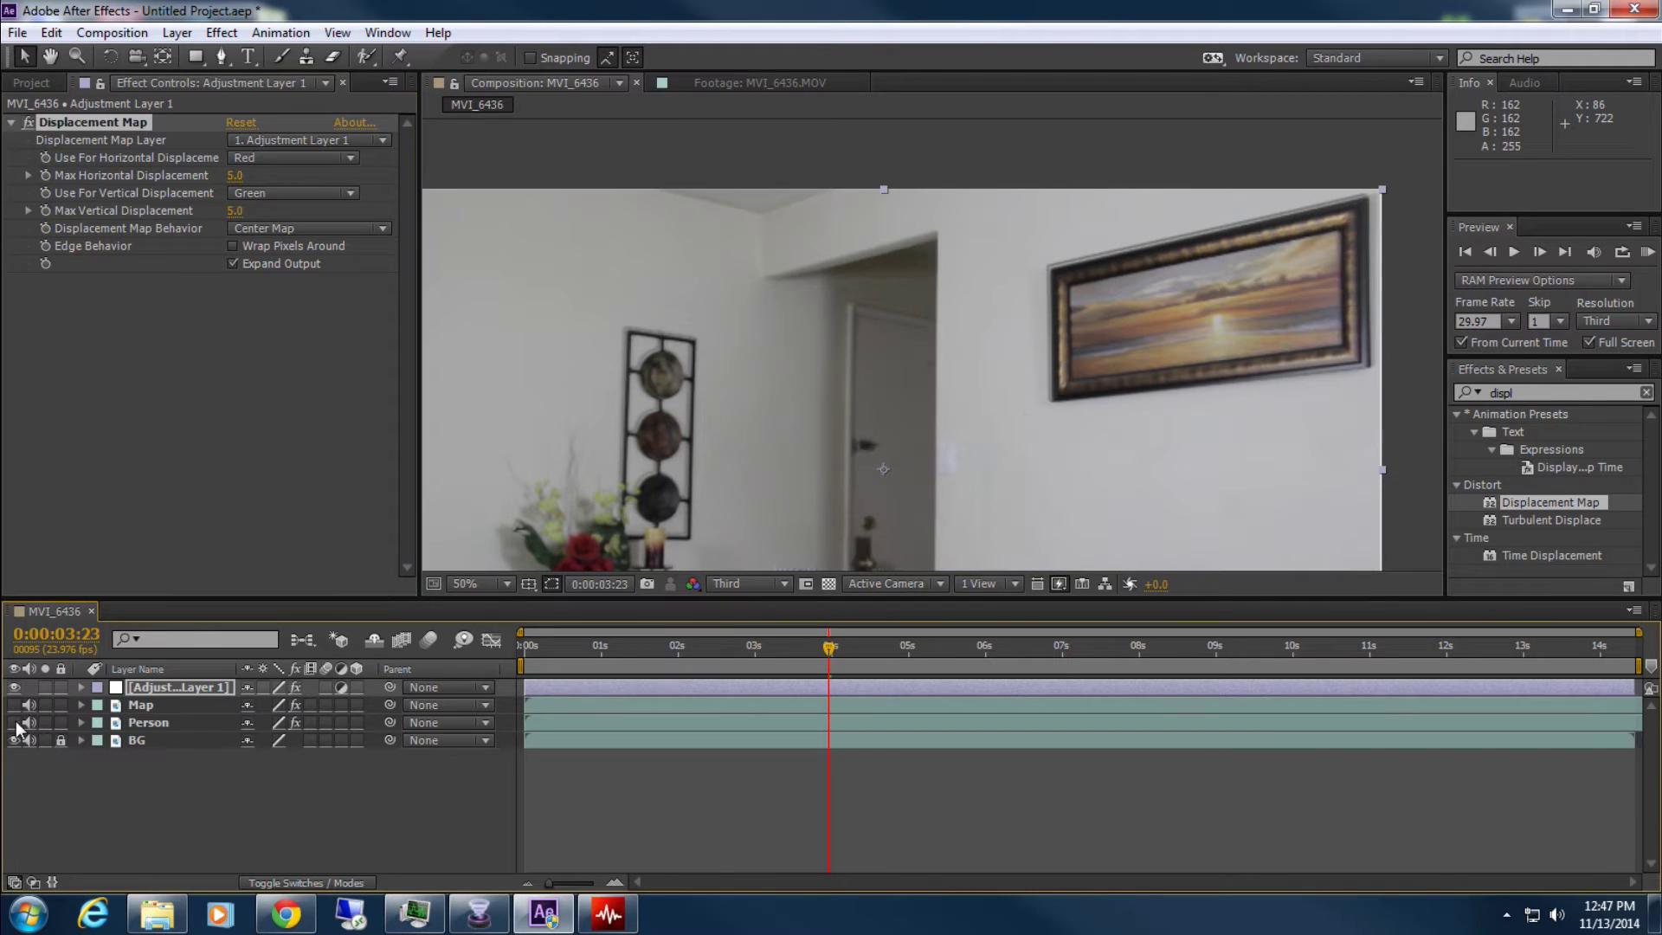
pyautogui.scroll(2, 922, 408)
pyautogui.moveTo(957, 260); pyautogui.dragTo(917, 234)
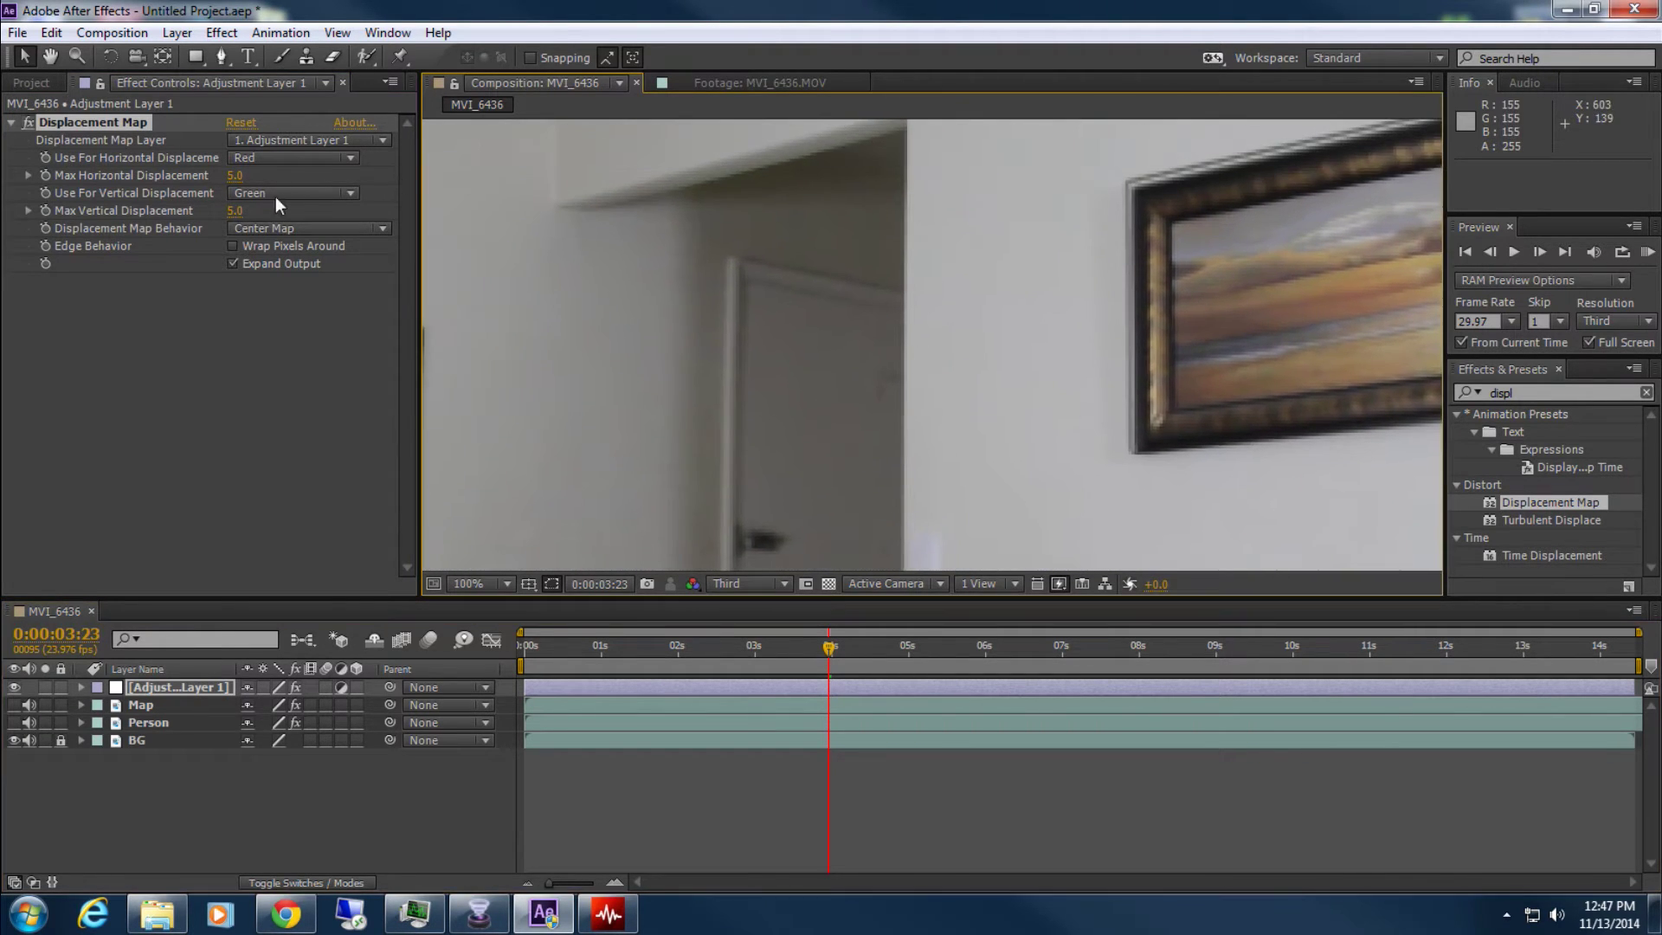
pyautogui.click(297, 140)
pyautogui.click(158, 310)
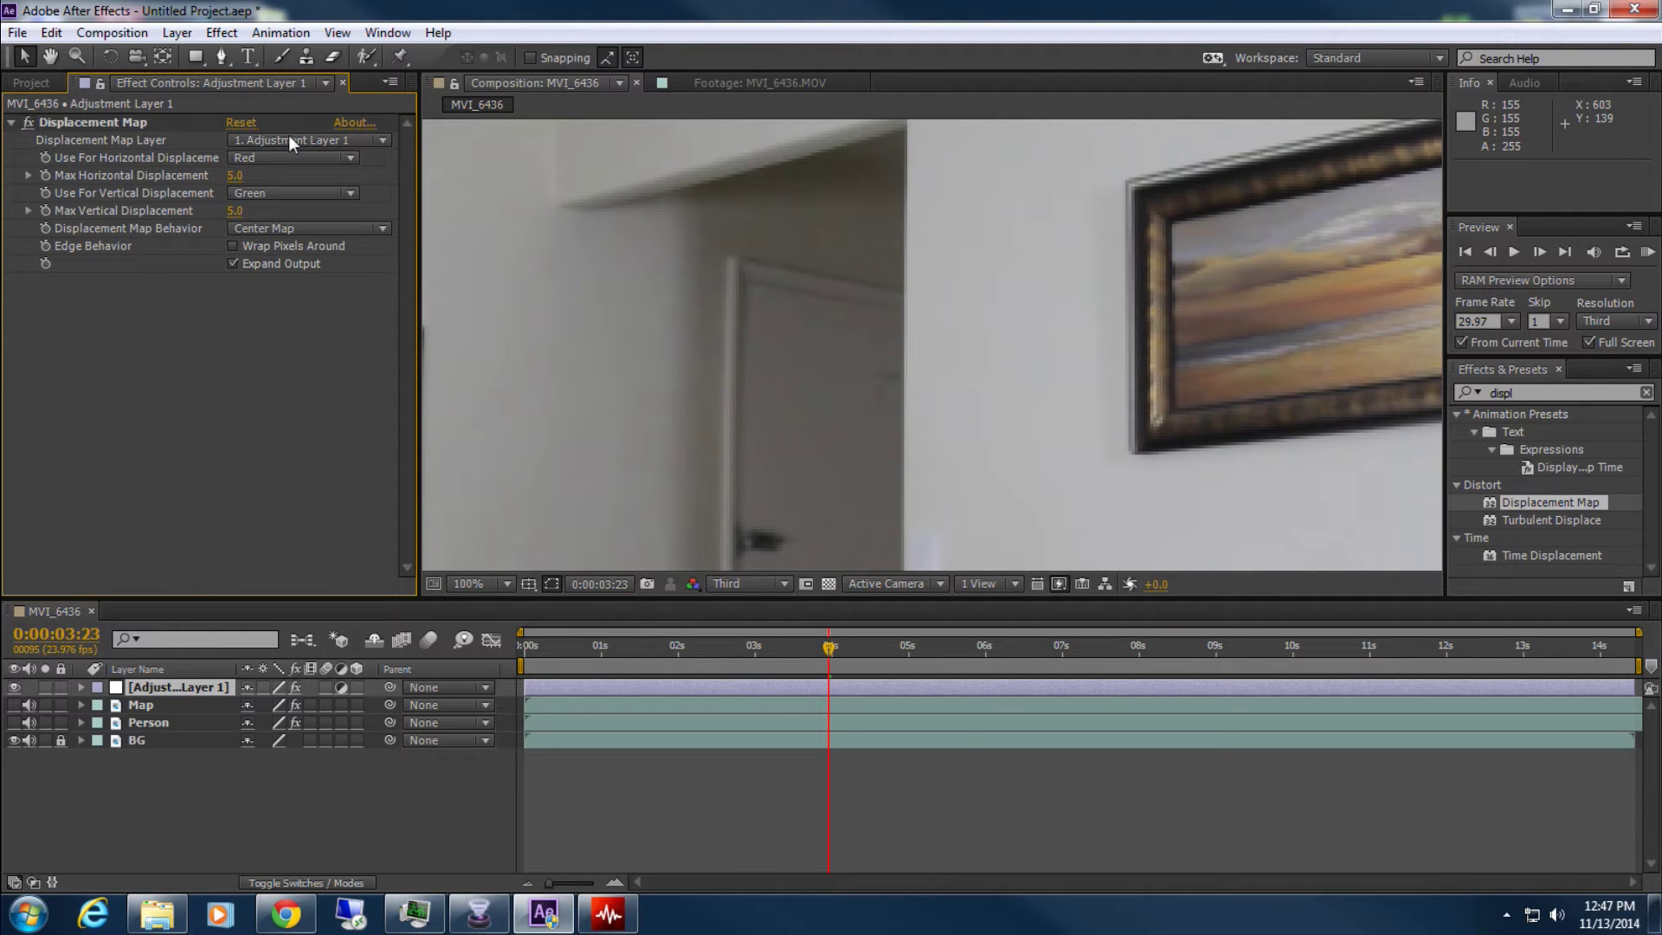
pyautogui.click(288, 140)
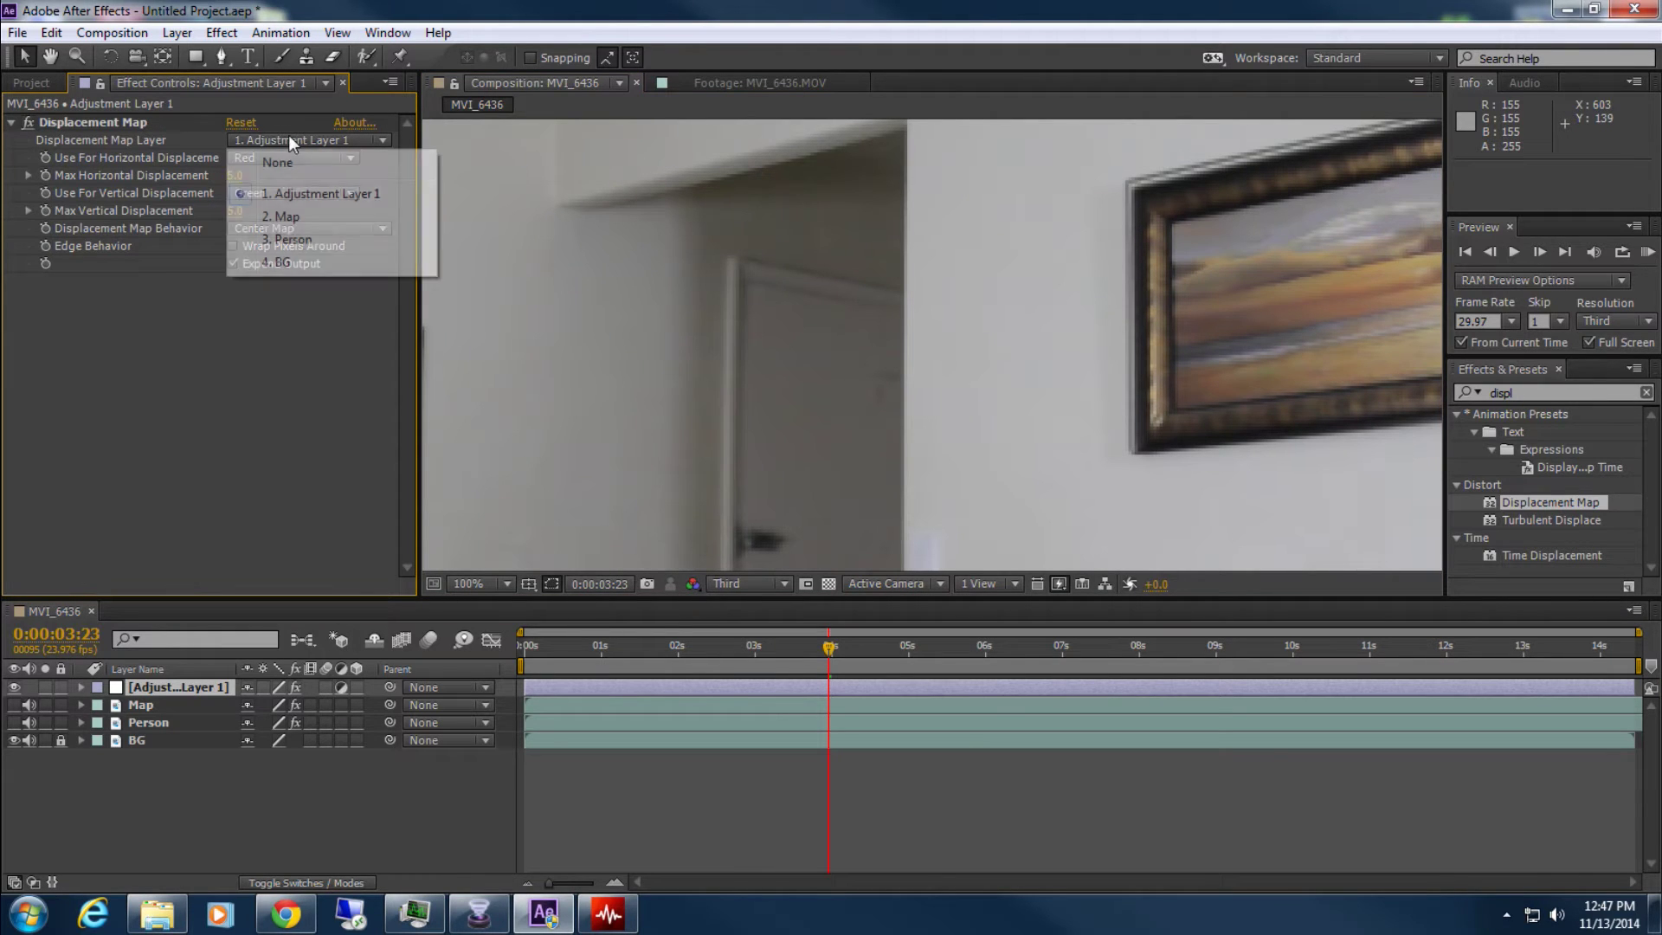
pyautogui.click(312, 217)
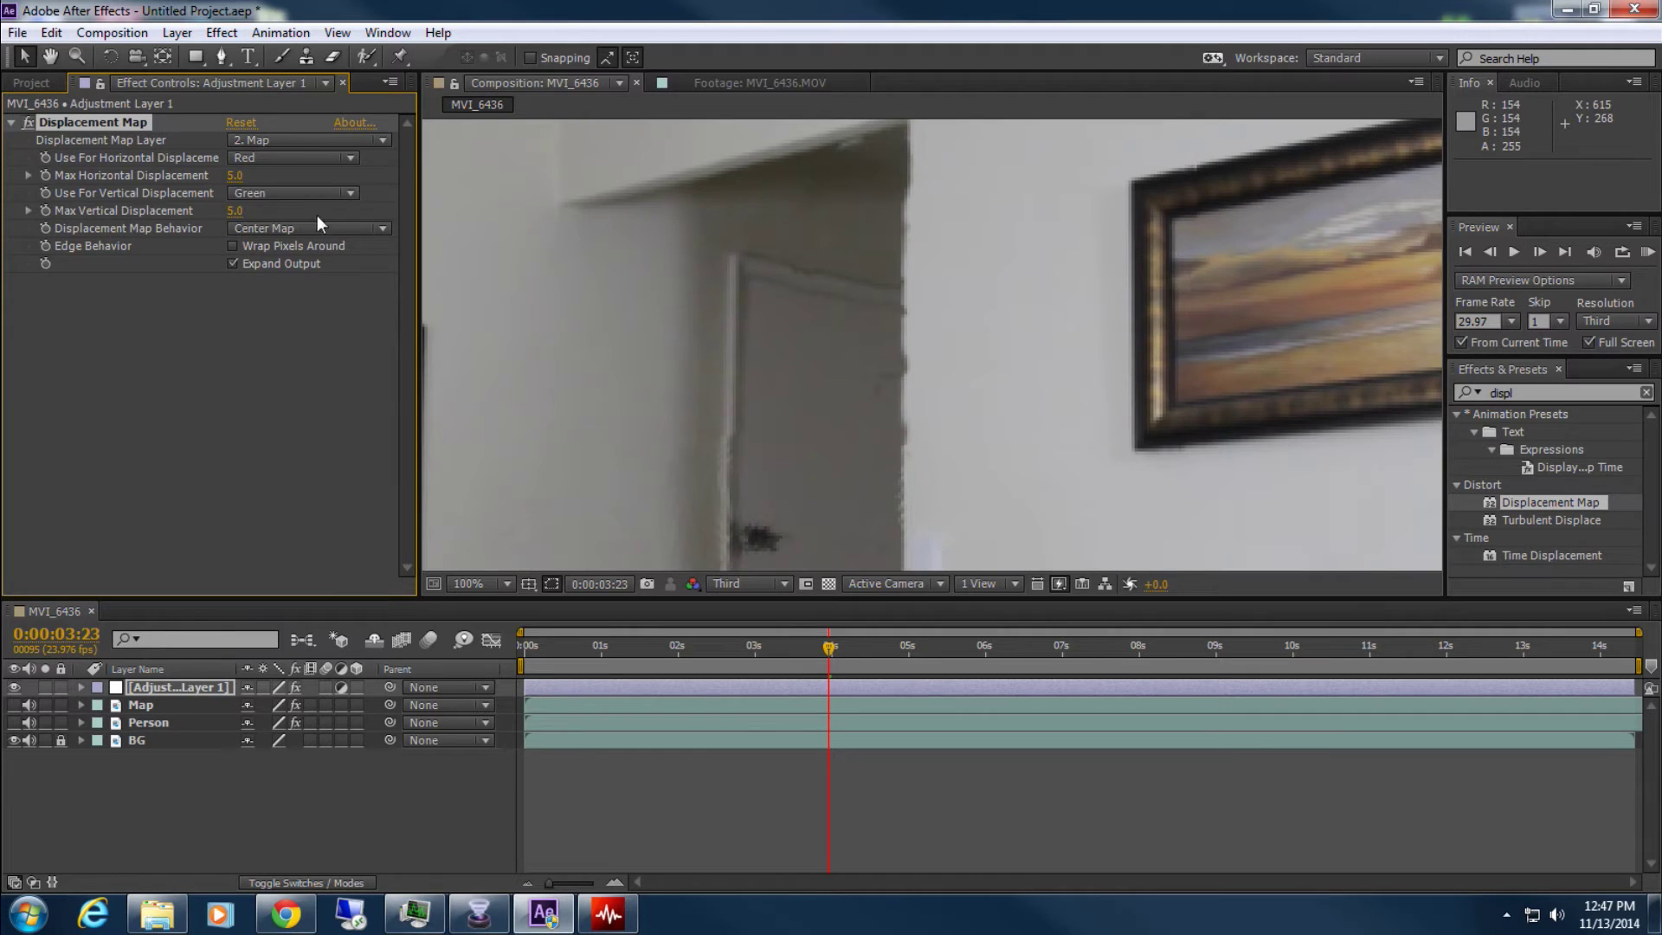
# Set Max Horizontal Displacement to 128 and enable Wrap Pixels Around in the Displacement Map effect
pyautogui.moveTo(236, 182); pyautogui.dragTo(358, 169)
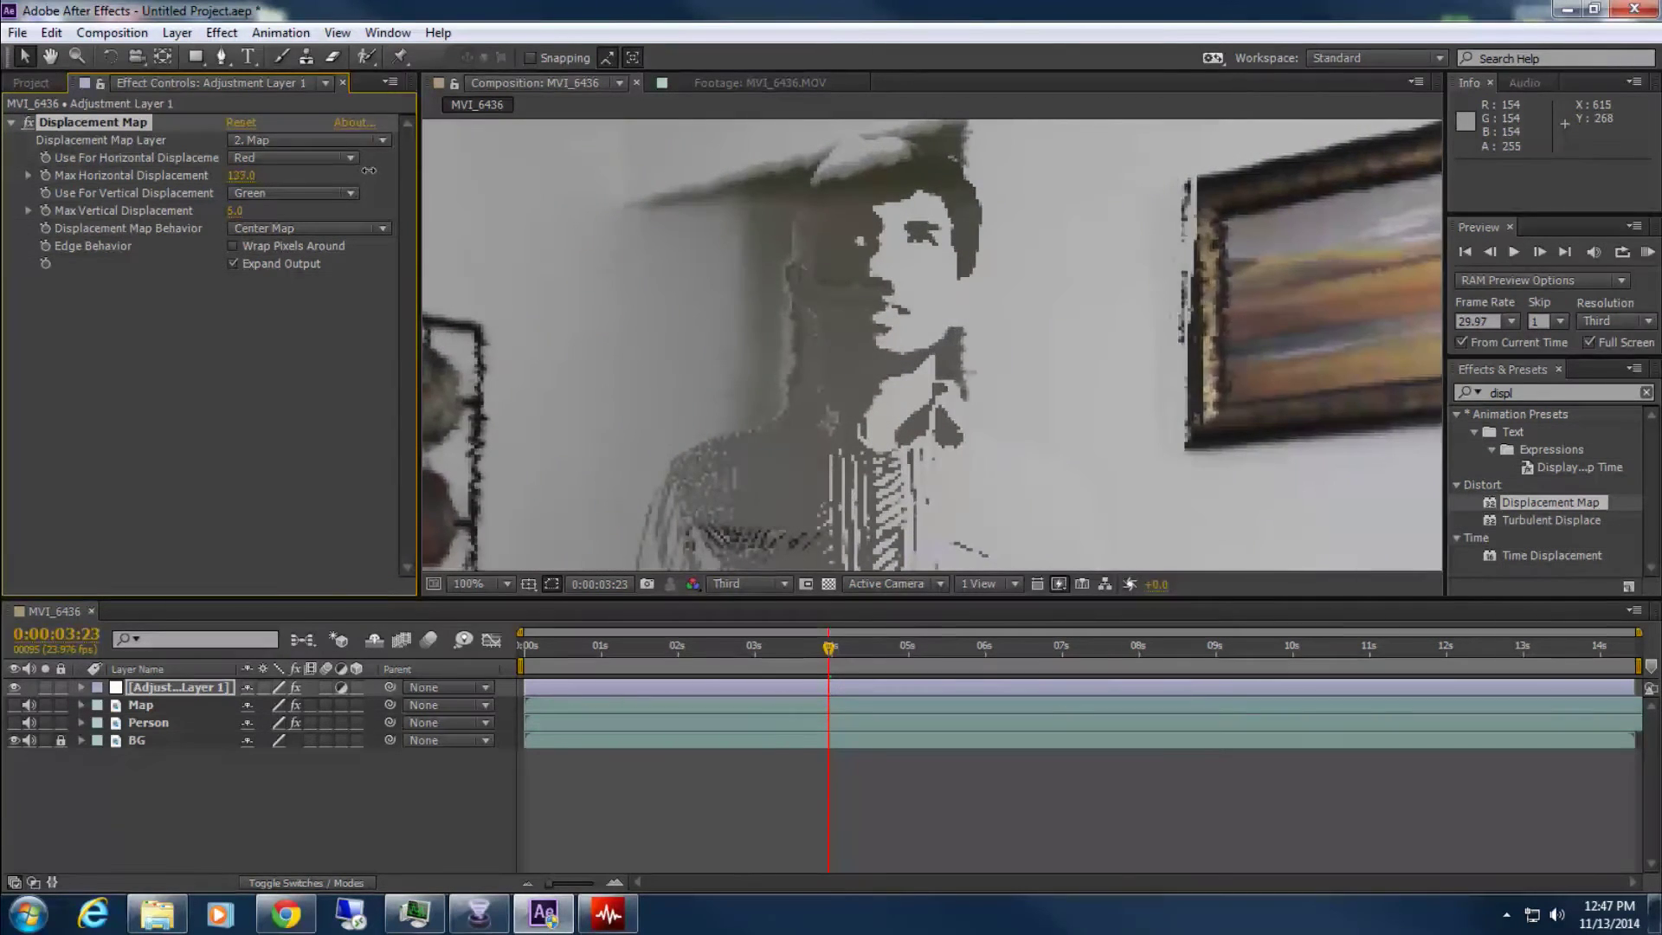
pyautogui.scroll(-2, 1103, 382)
pyautogui.scroll(-2, 1100, 392)
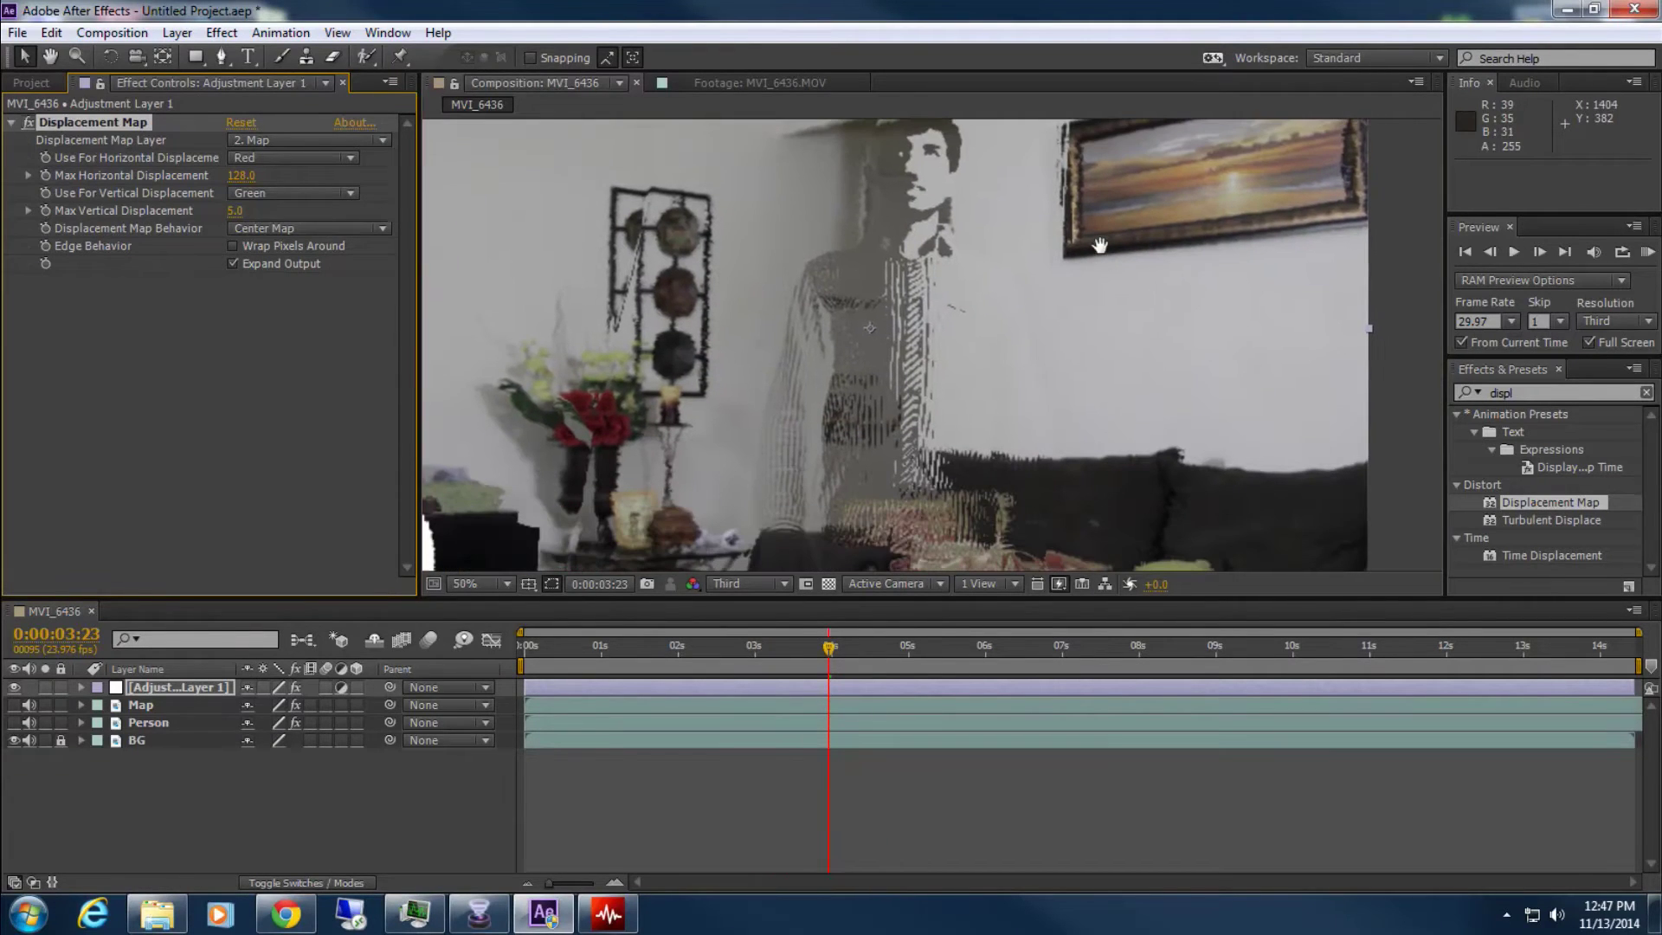
pyautogui.scroll(-1, 788, 345)
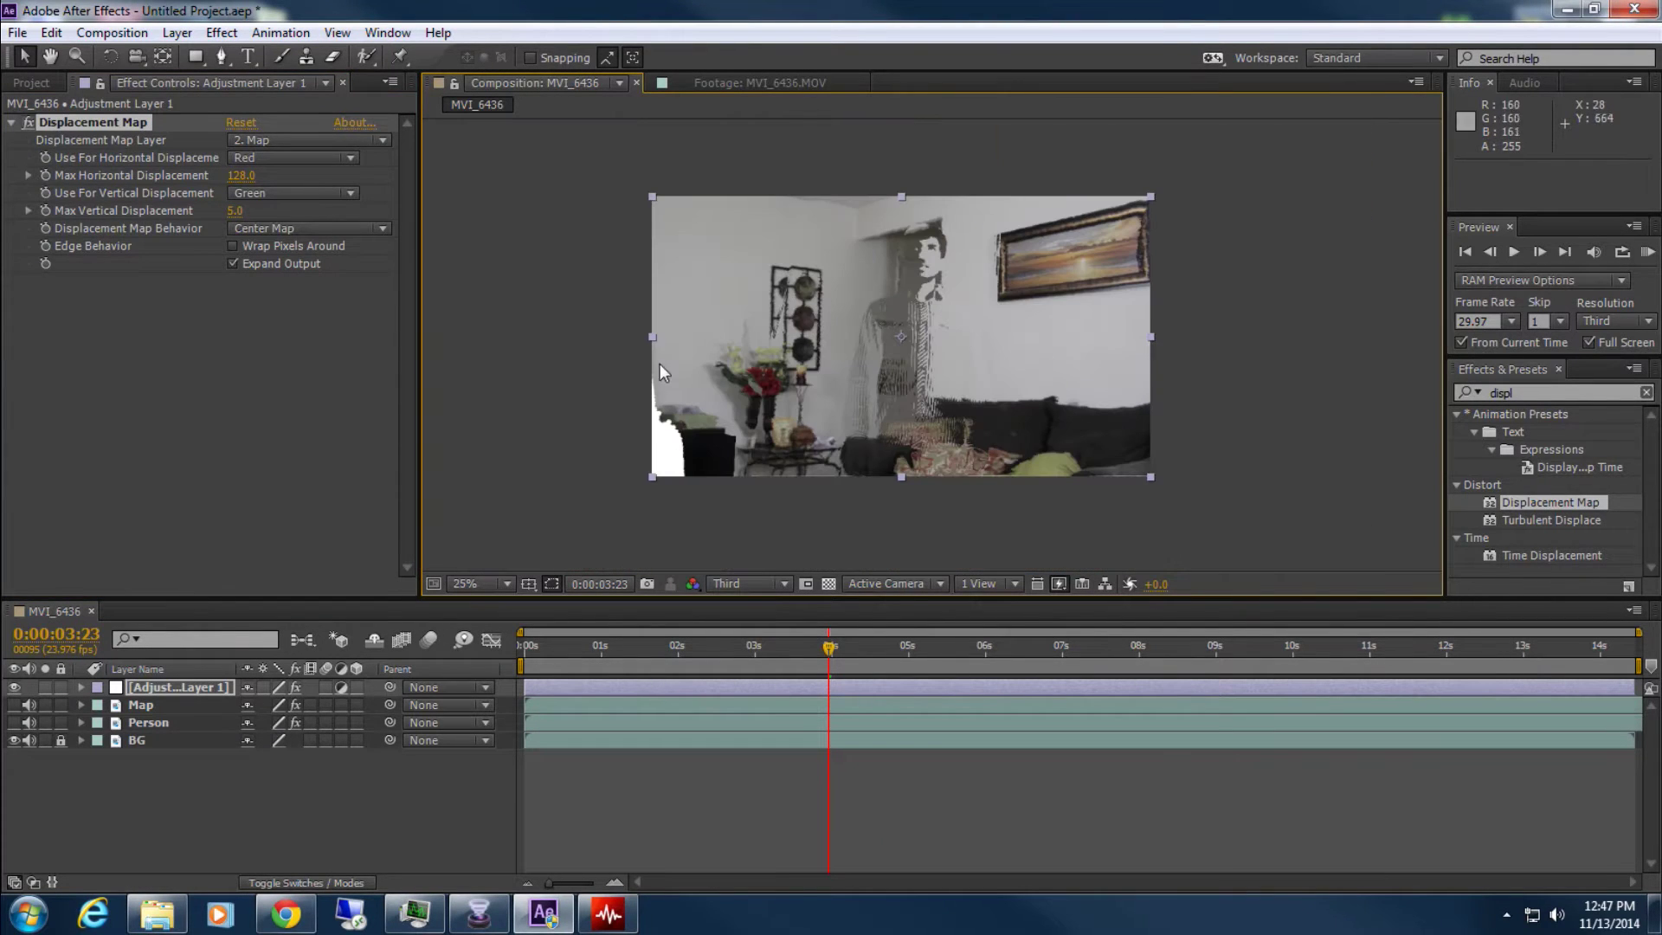
pyautogui.click(234, 246)
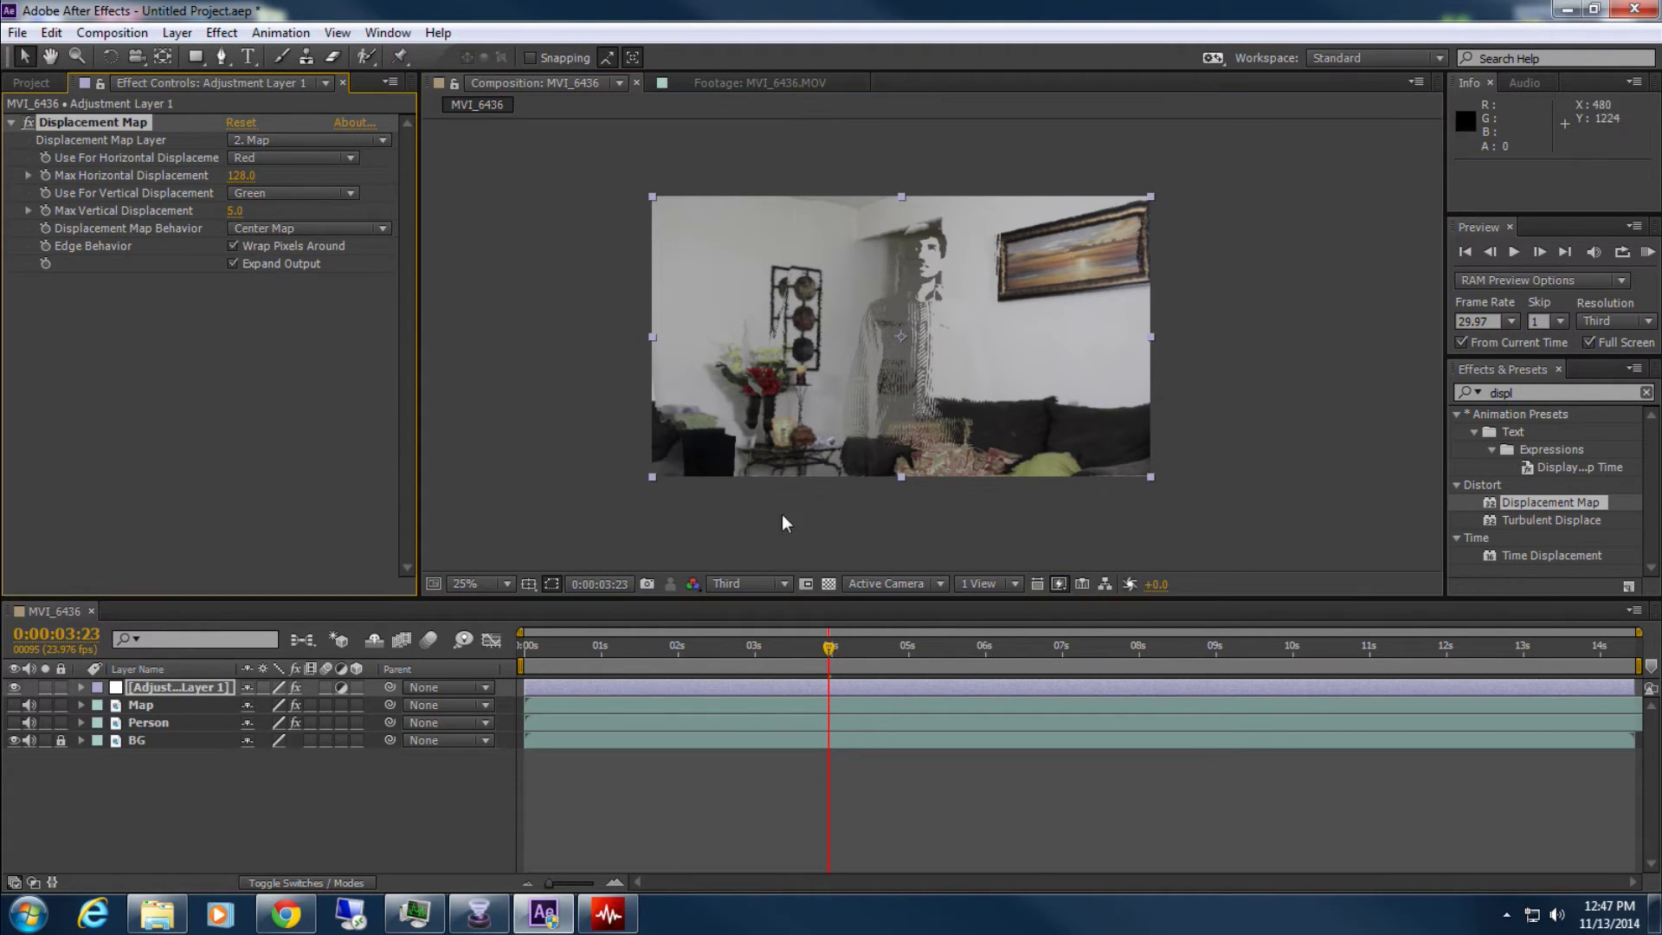
pyautogui.scroll(1, 1151, 367)
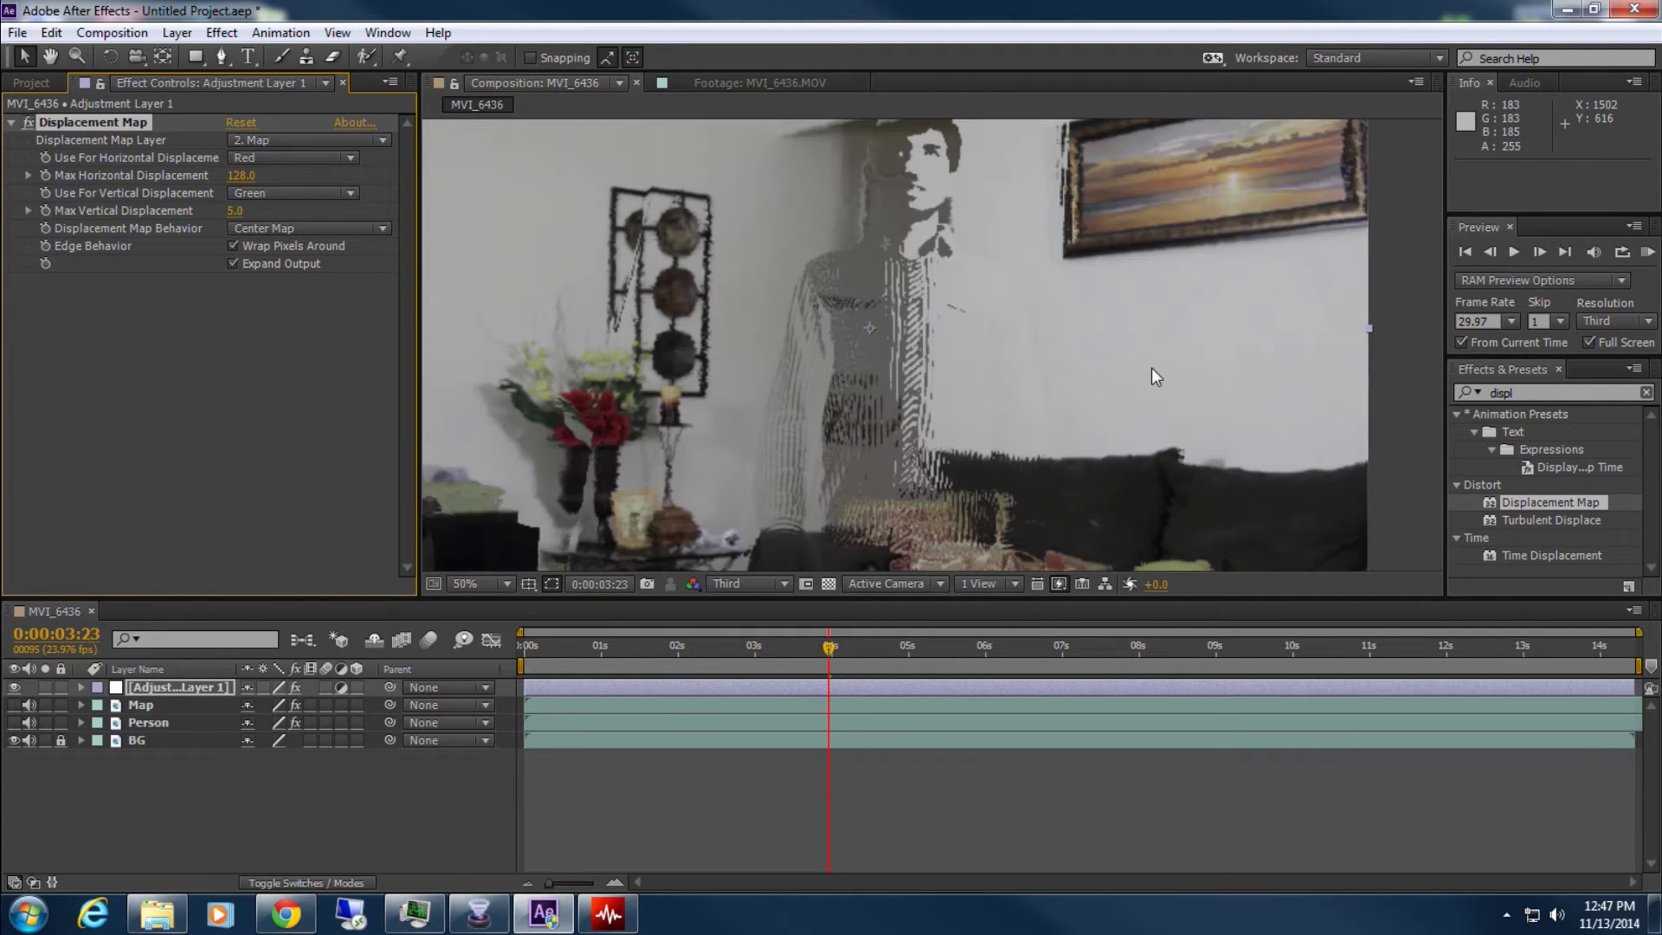
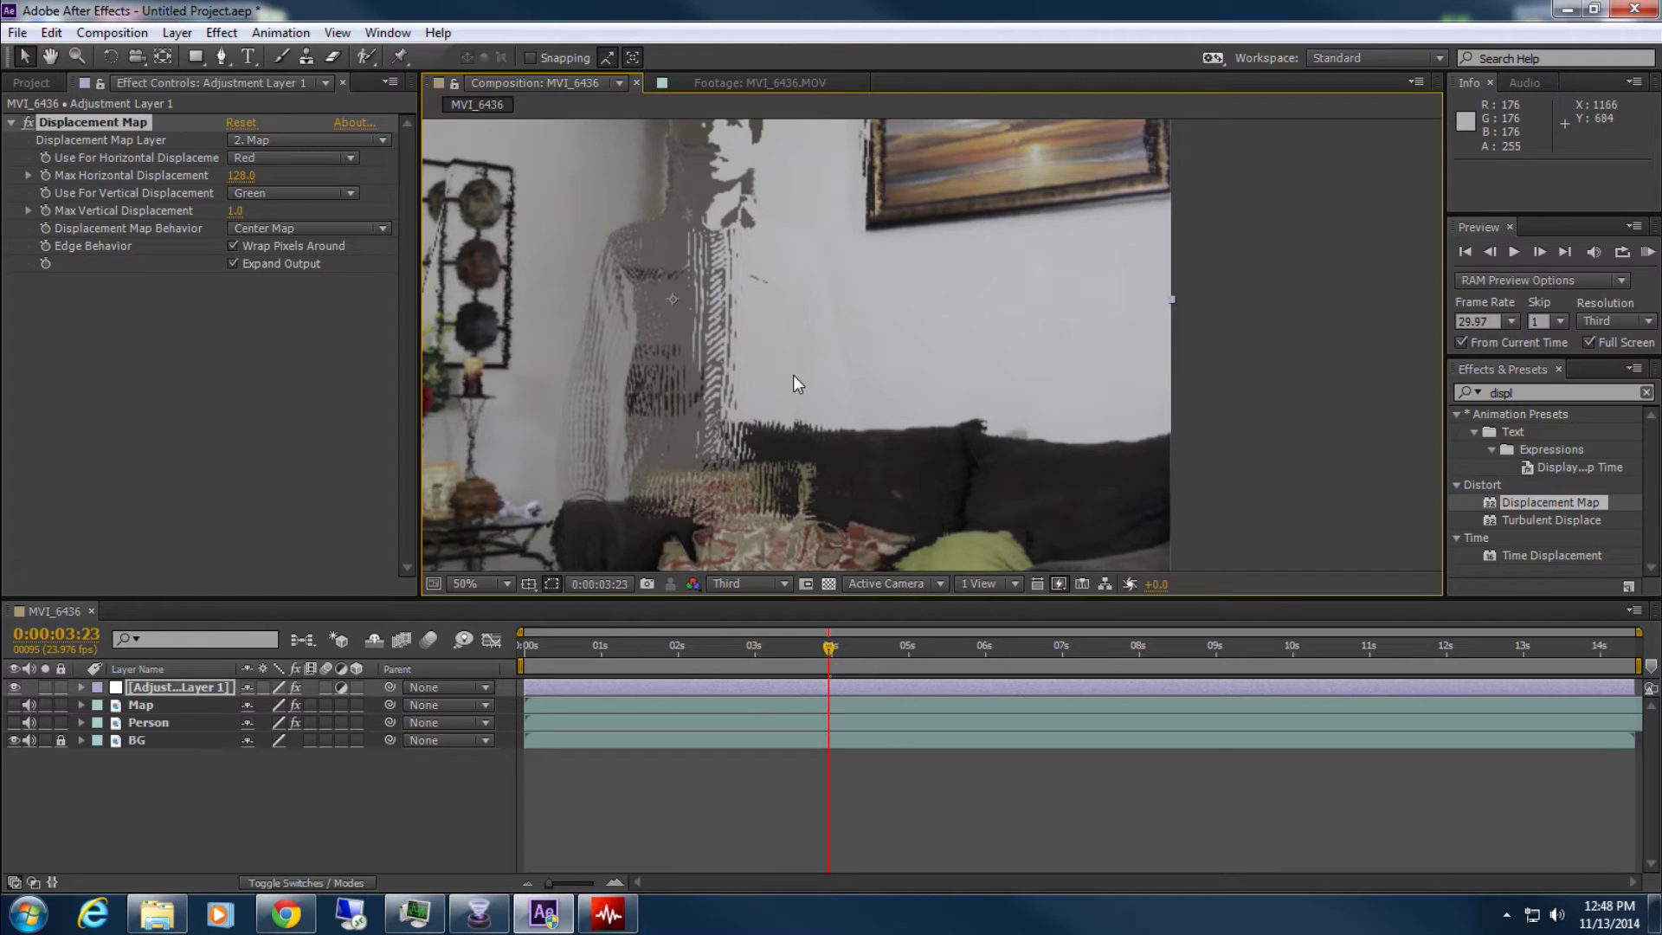
# Examine the distorted actor silhouette and the displaced wall decoration closely and in the full frame
pyautogui.moveTo(793, 376); pyautogui.dragTo(847, 475)
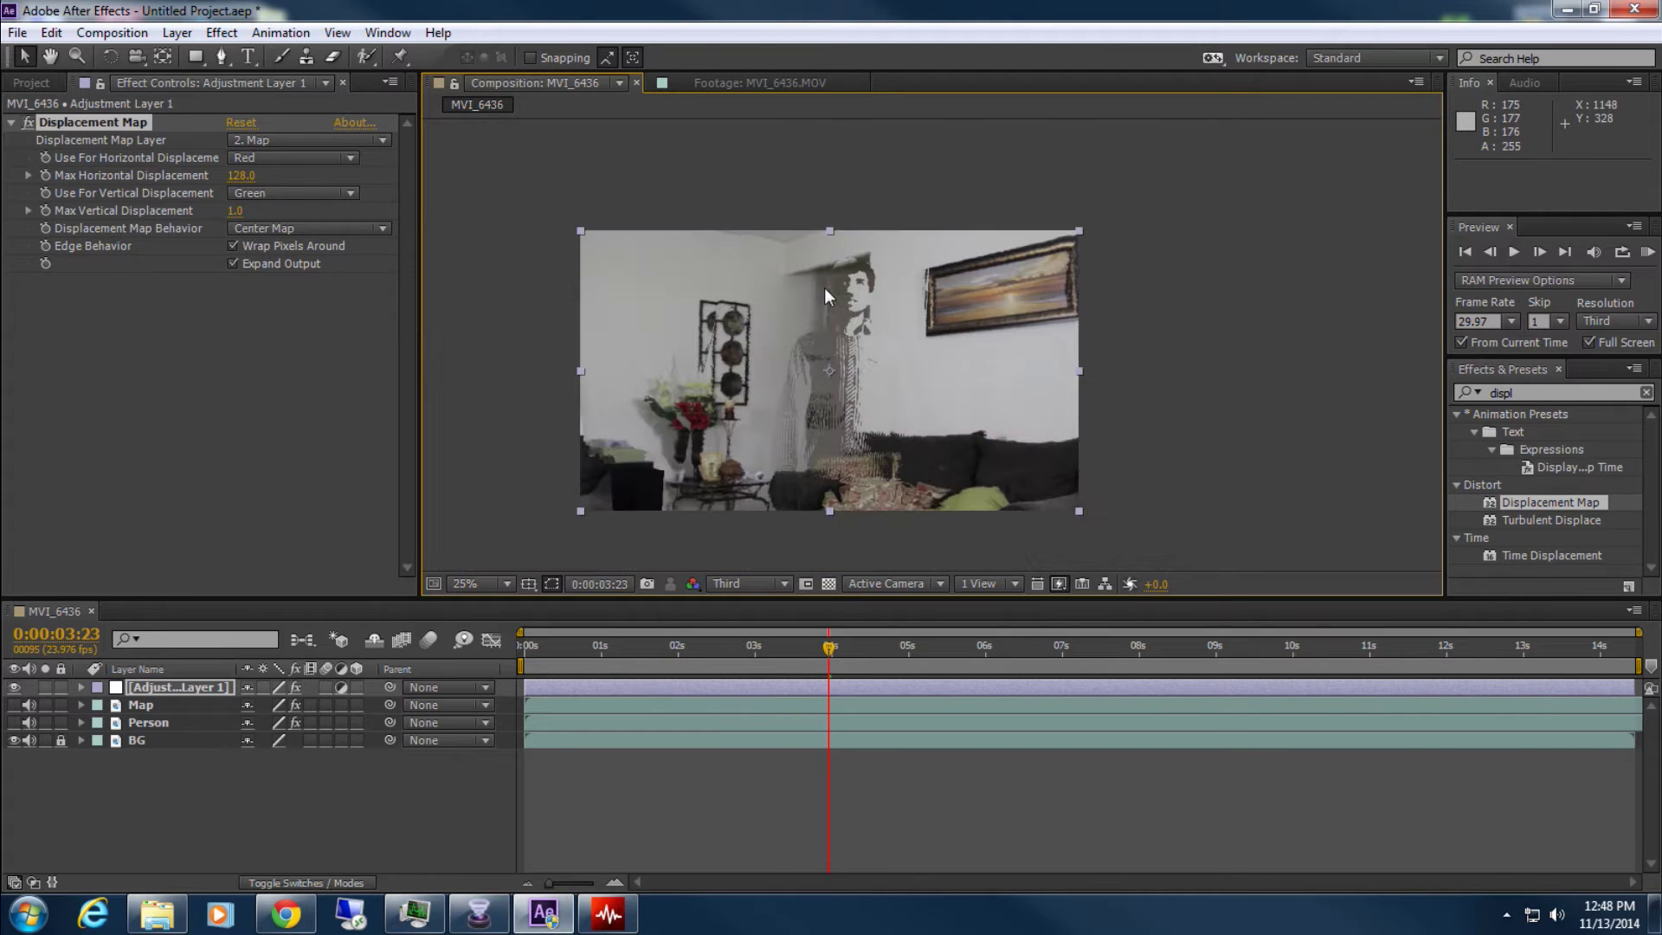
pyautogui.moveTo(818, 309)
pyautogui.mouseDown()
pyautogui.moveTo(837, 257)
pyautogui.moveTo(842, 304)
pyautogui.mouseUp()
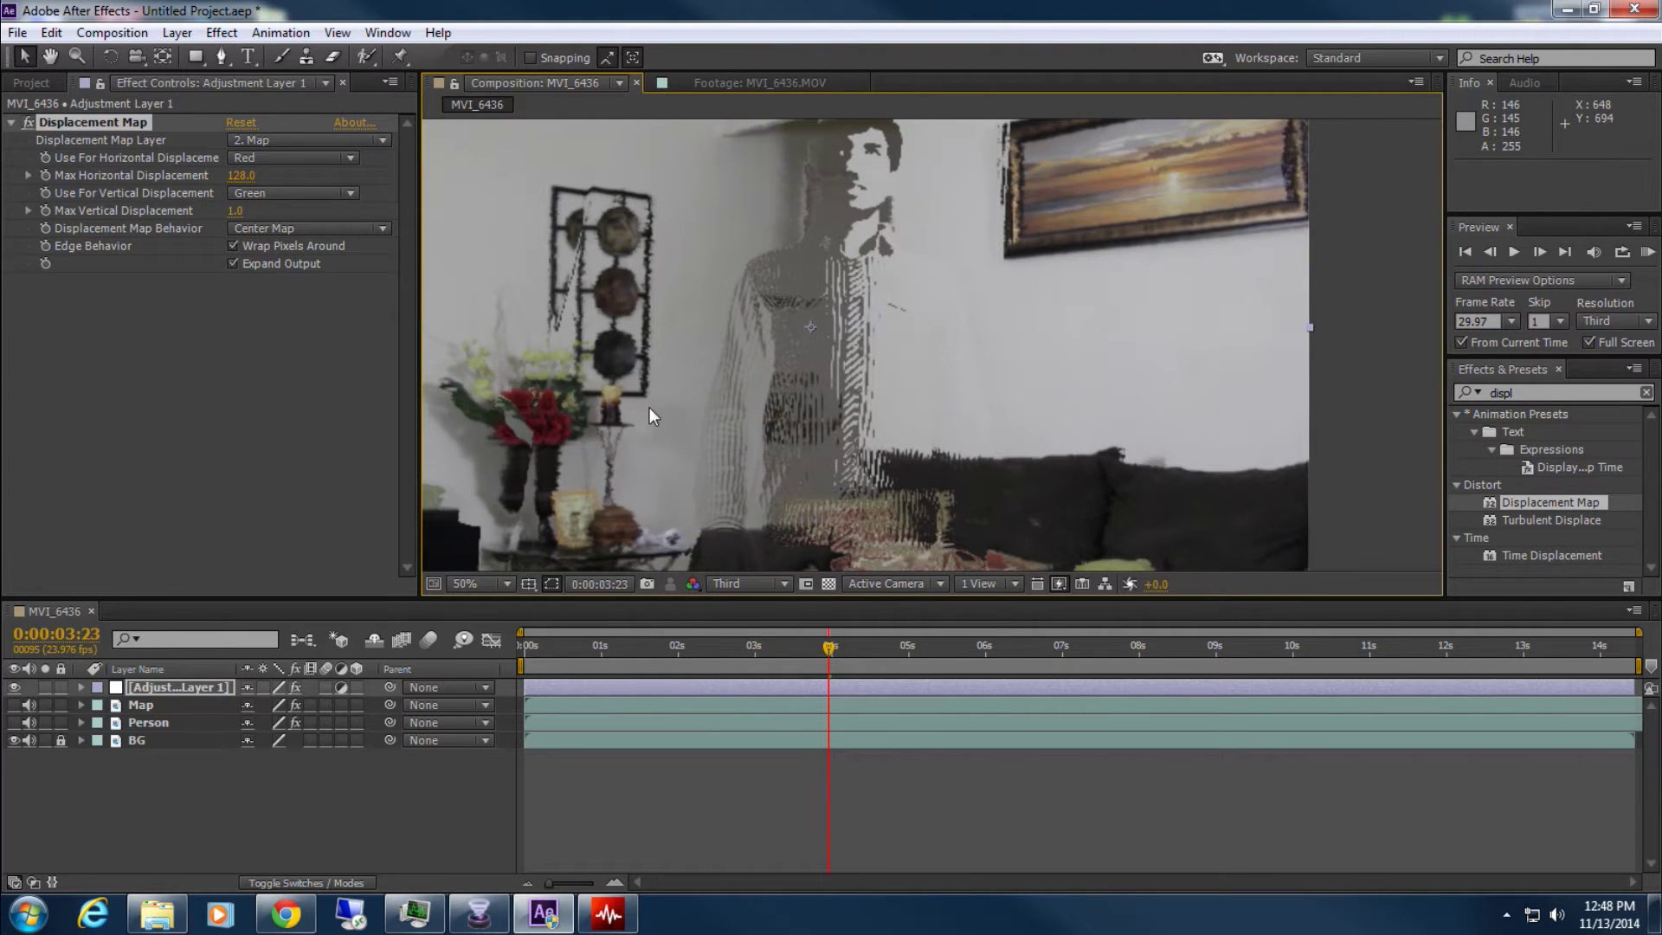
pyautogui.moveTo(649, 408); pyautogui.dragTo(779, 475)
pyautogui.scroll(3, 686, 327)
pyautogui.scroll(-4, 685, 327)
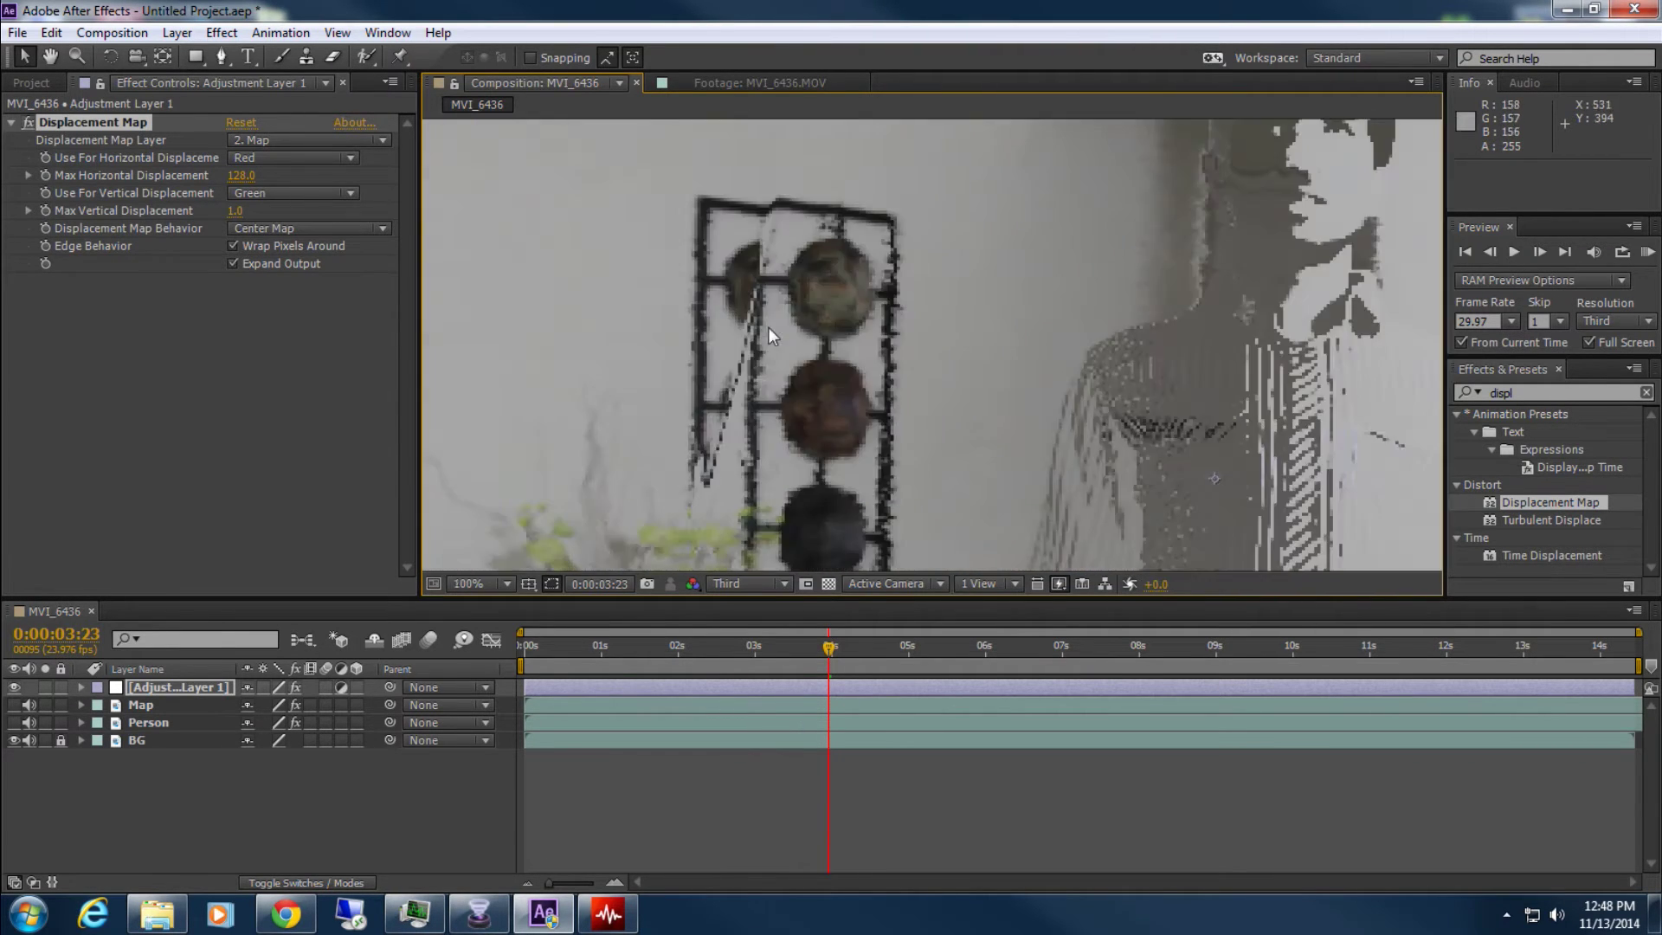
pyautogui.moveTo(1080, 314); pyautogui.dragTo(859, 388)
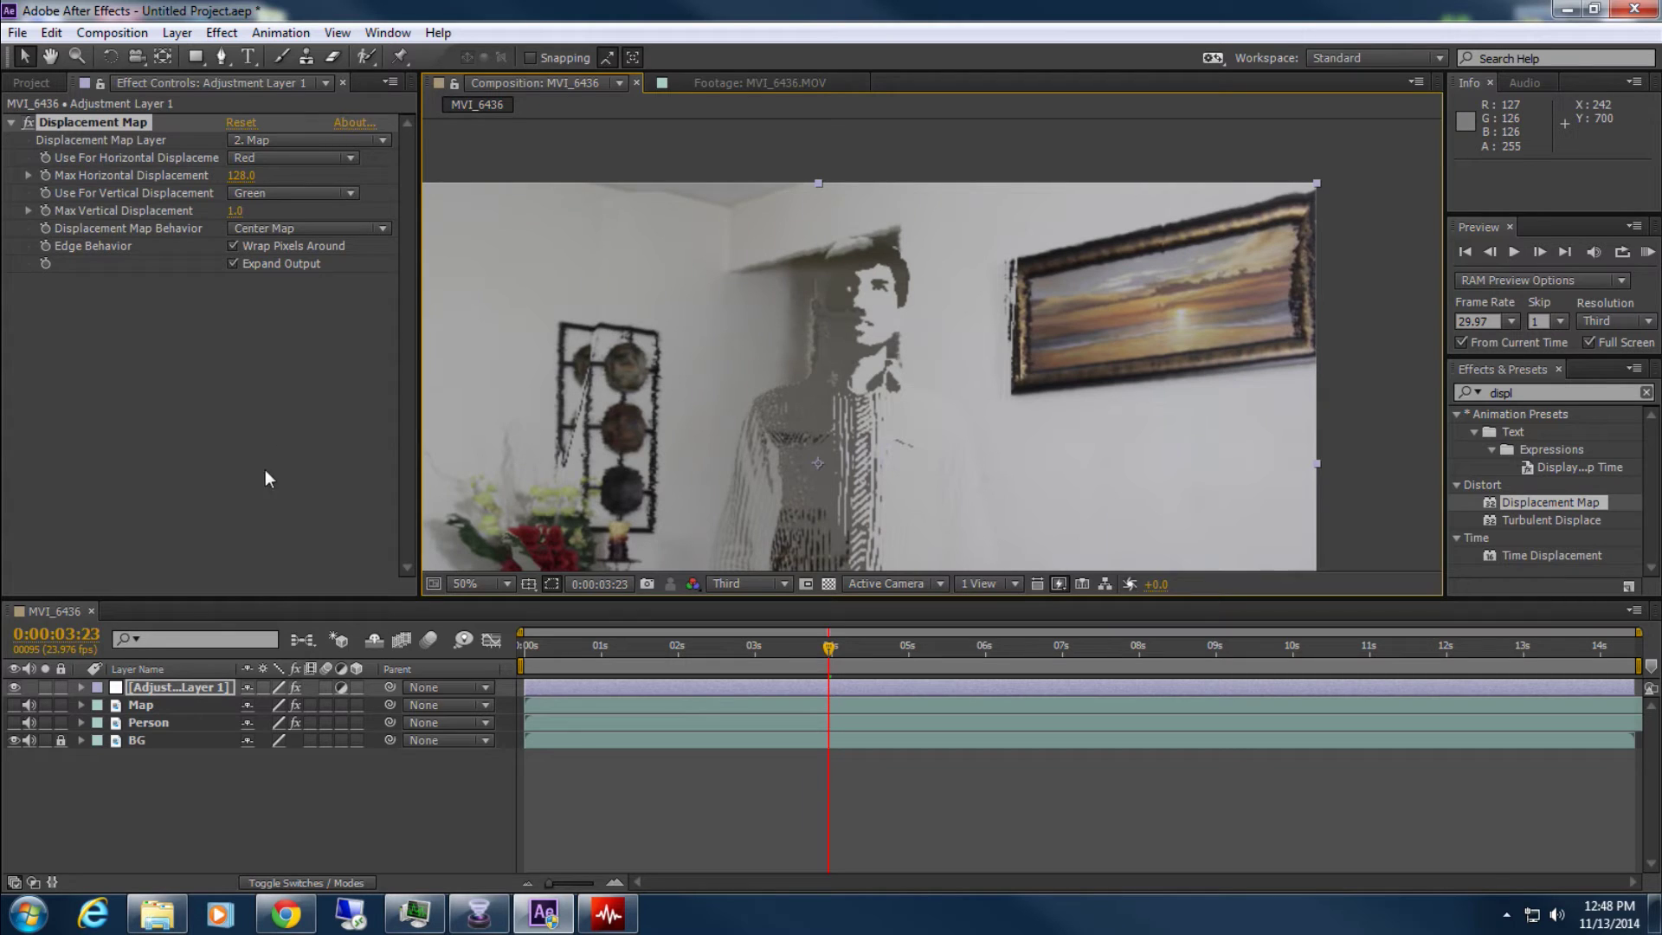
# Compare the Map layer's effects with the adjustment layer's displacement settings and inspect the distortion around the wall decoration and actor
pyautogui.click(143, 707)
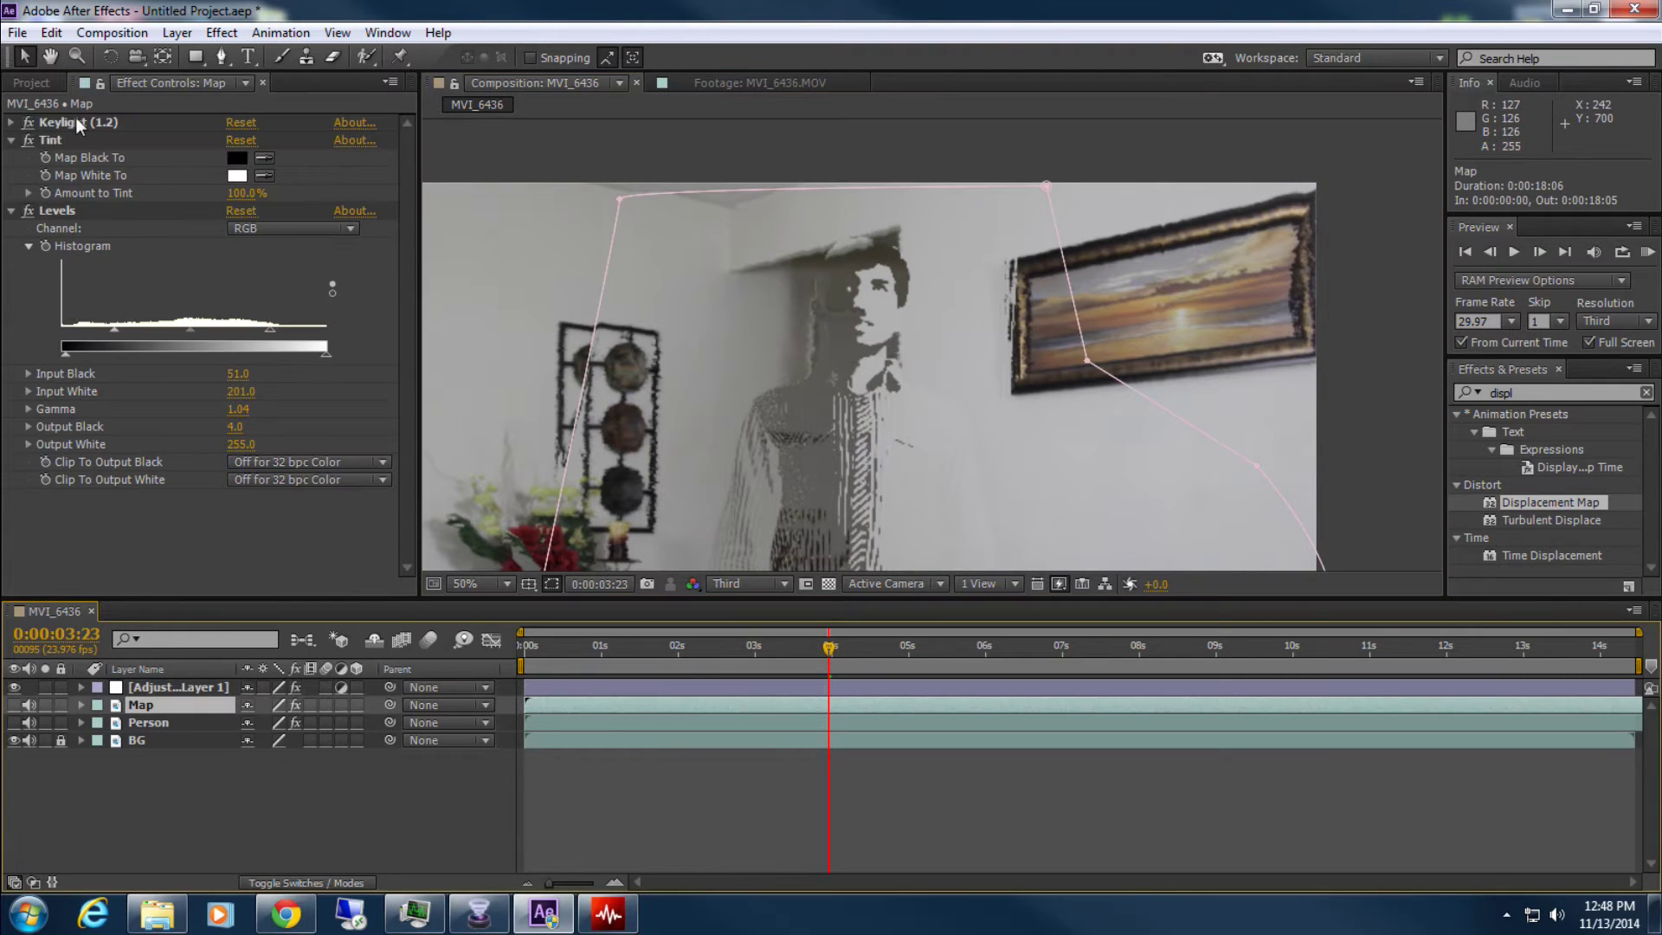
pyautogui.click(157, 689)
pyautogui.scroll(2, 610, 432)
pyautogui.moveTo(684, 355); pyautogui.dragTo(1068, 291)
pyautogui.scroll(-2, 1016, 353)
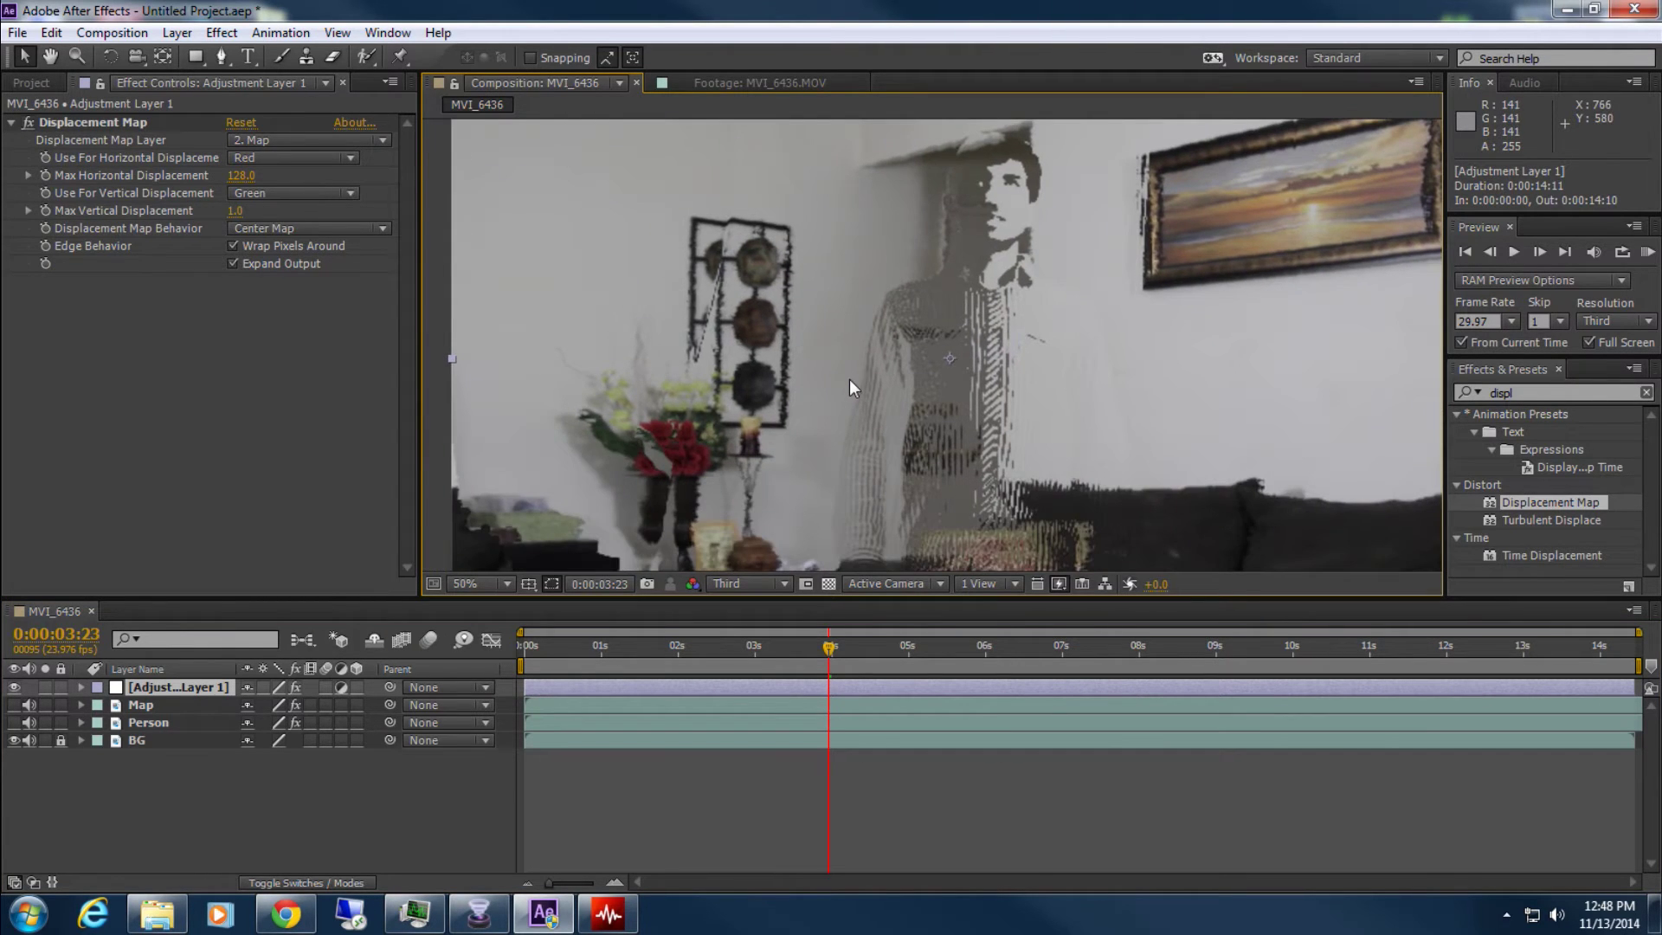
pyautogui.scroll(2, 849, 380)
pyautogui.moveTo(772, 382); pyautogui.dragTo(597, 437)
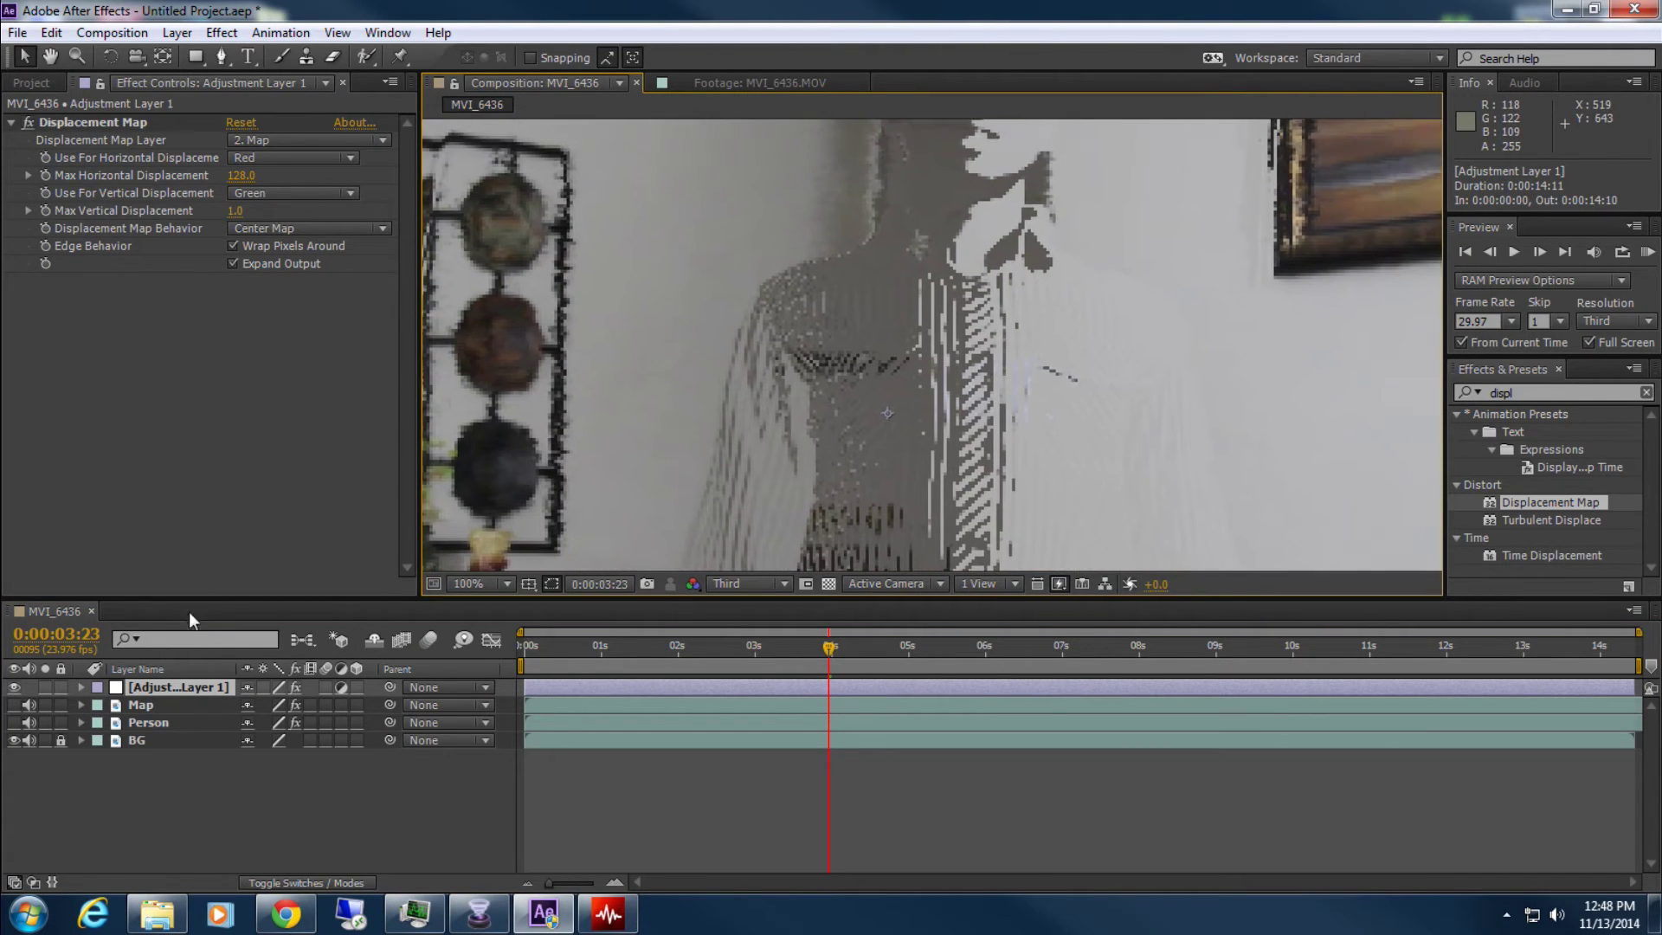
pyautogui.click(174, 708)
pyautogui.scroll(-2, 1024, 356)
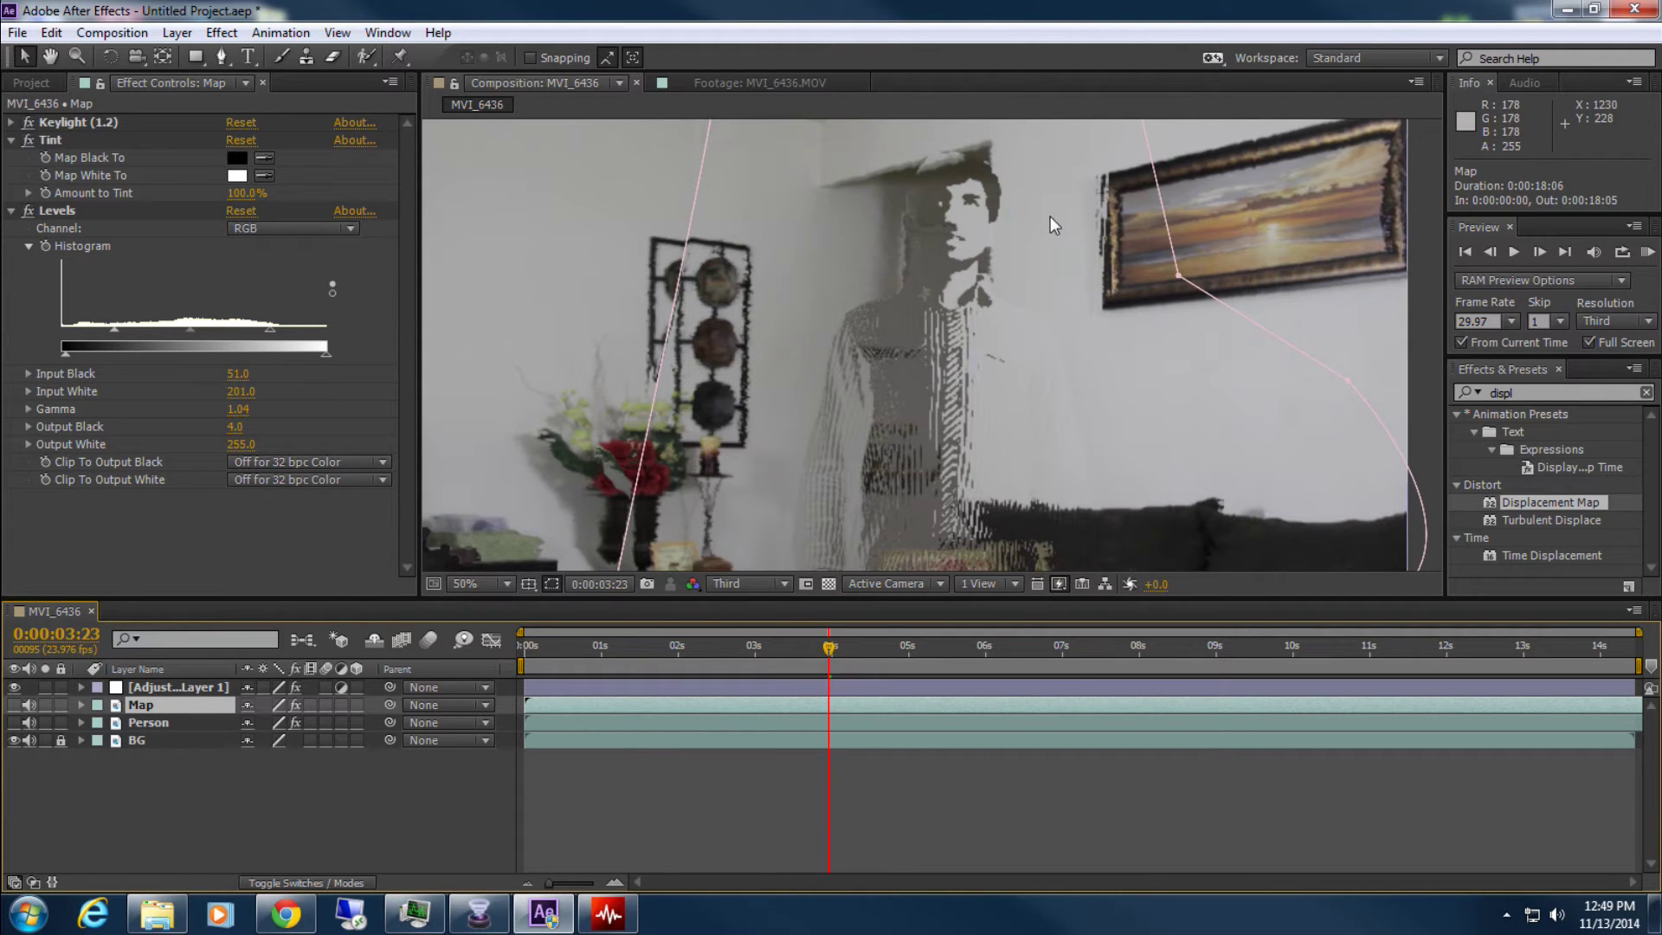
pyautogui.scroll(2, 1051, 216)
pyautogui.moveTo(937, 286); pyautogui.dragTo(1385, 121)
pyautogui.scroll(-2, 822, 357)
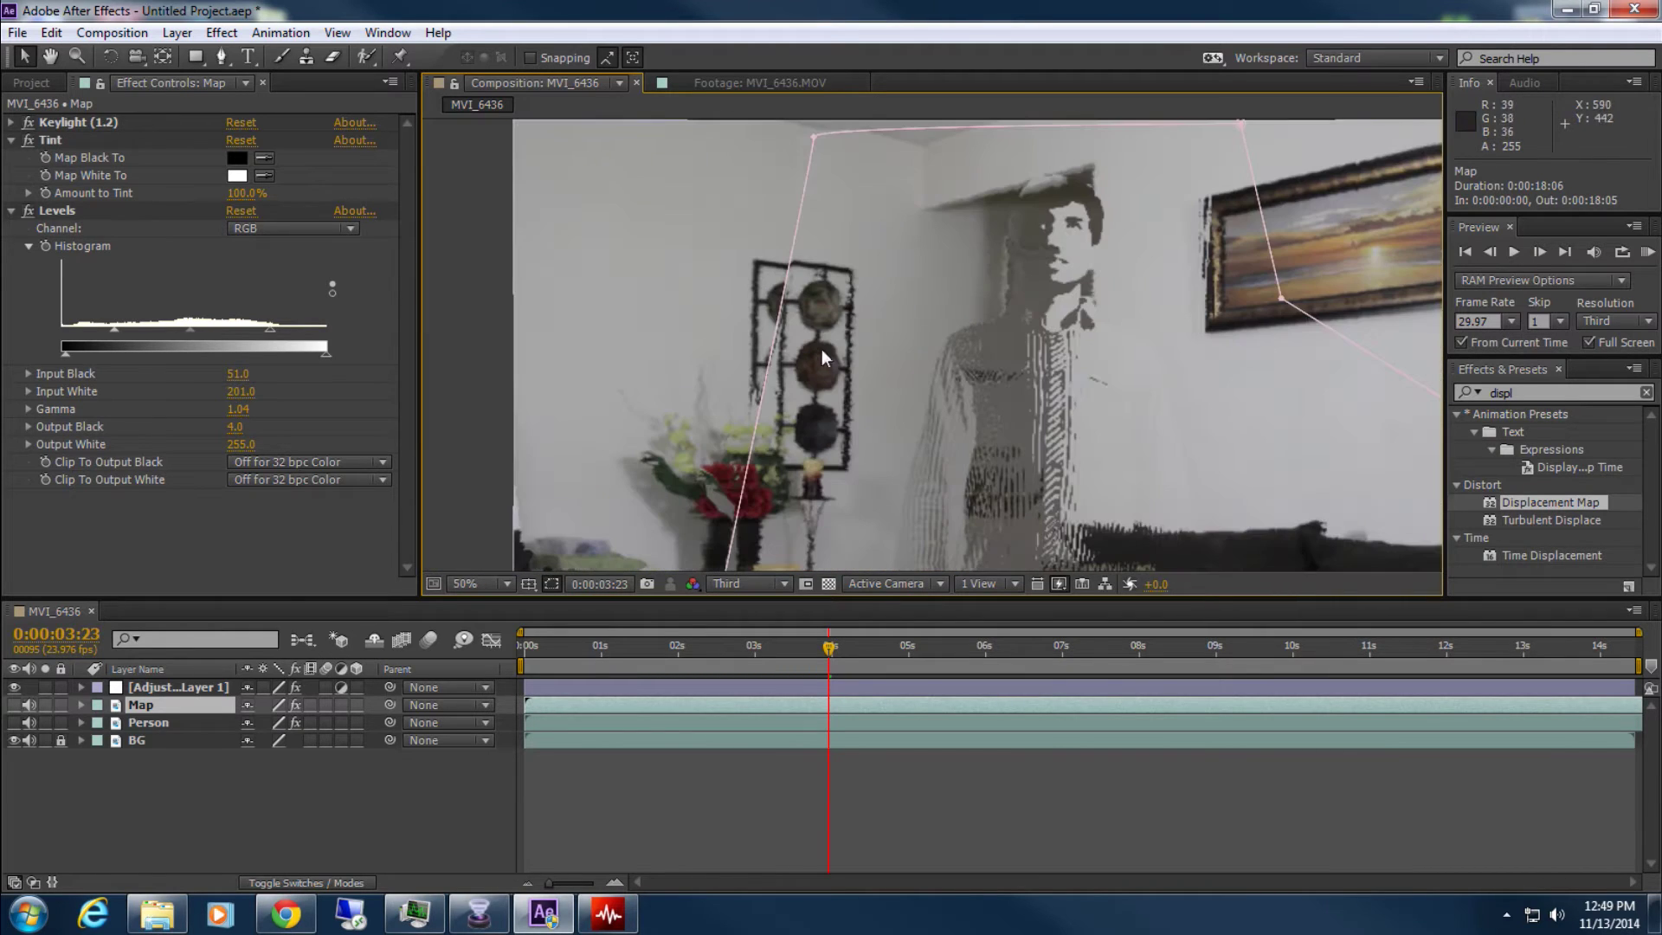
# Duplicate the Person layer and move the copy above the adjustment layer
pyautogui.click(24, 781)
pyautogui.click(157, 705)
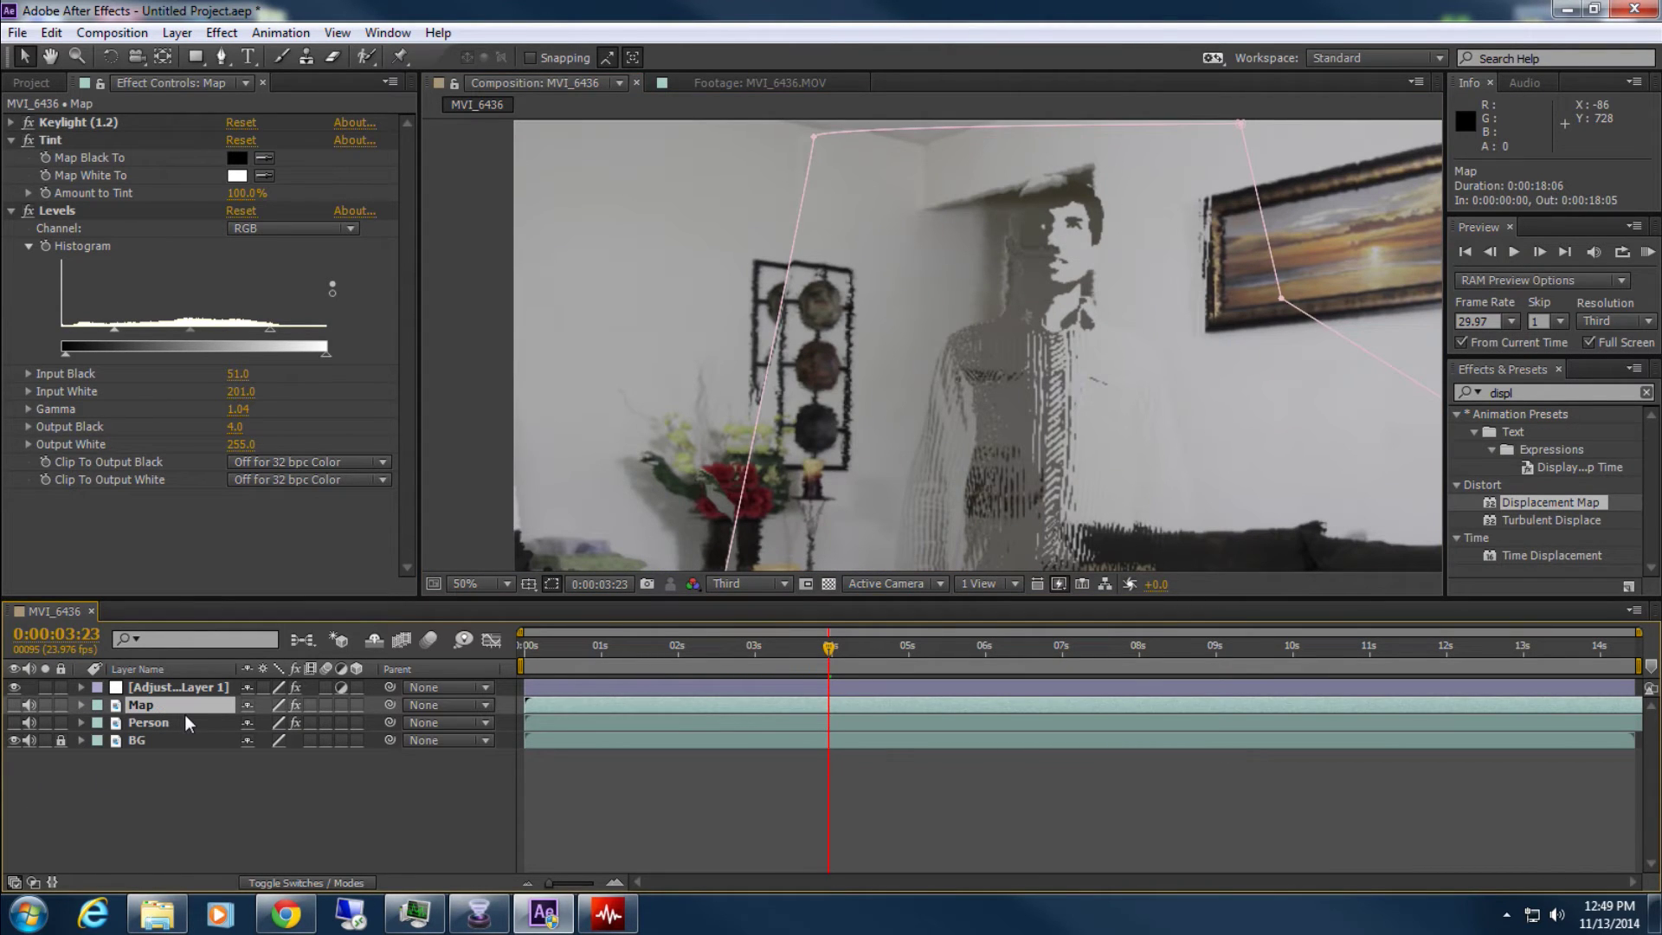
pyautogui.click(156, 722)
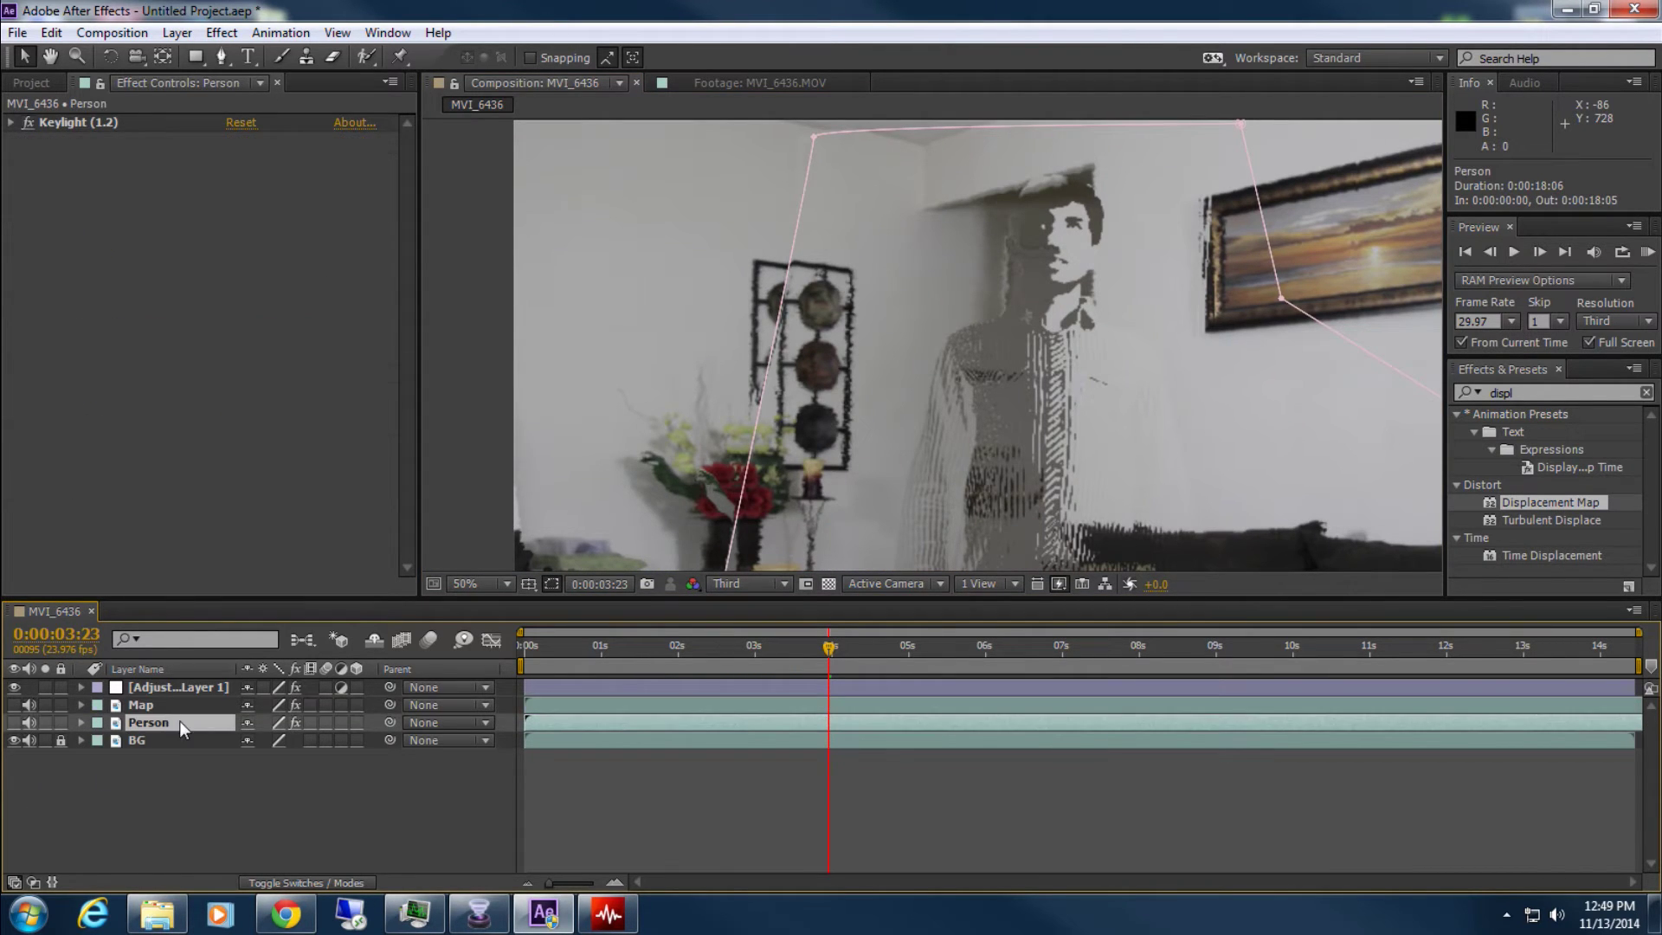
pyautogui.hotkey('ctrl', 'd')
pyautogui.moveTo(158, 724); pyautogui.dragTo(176, 683)
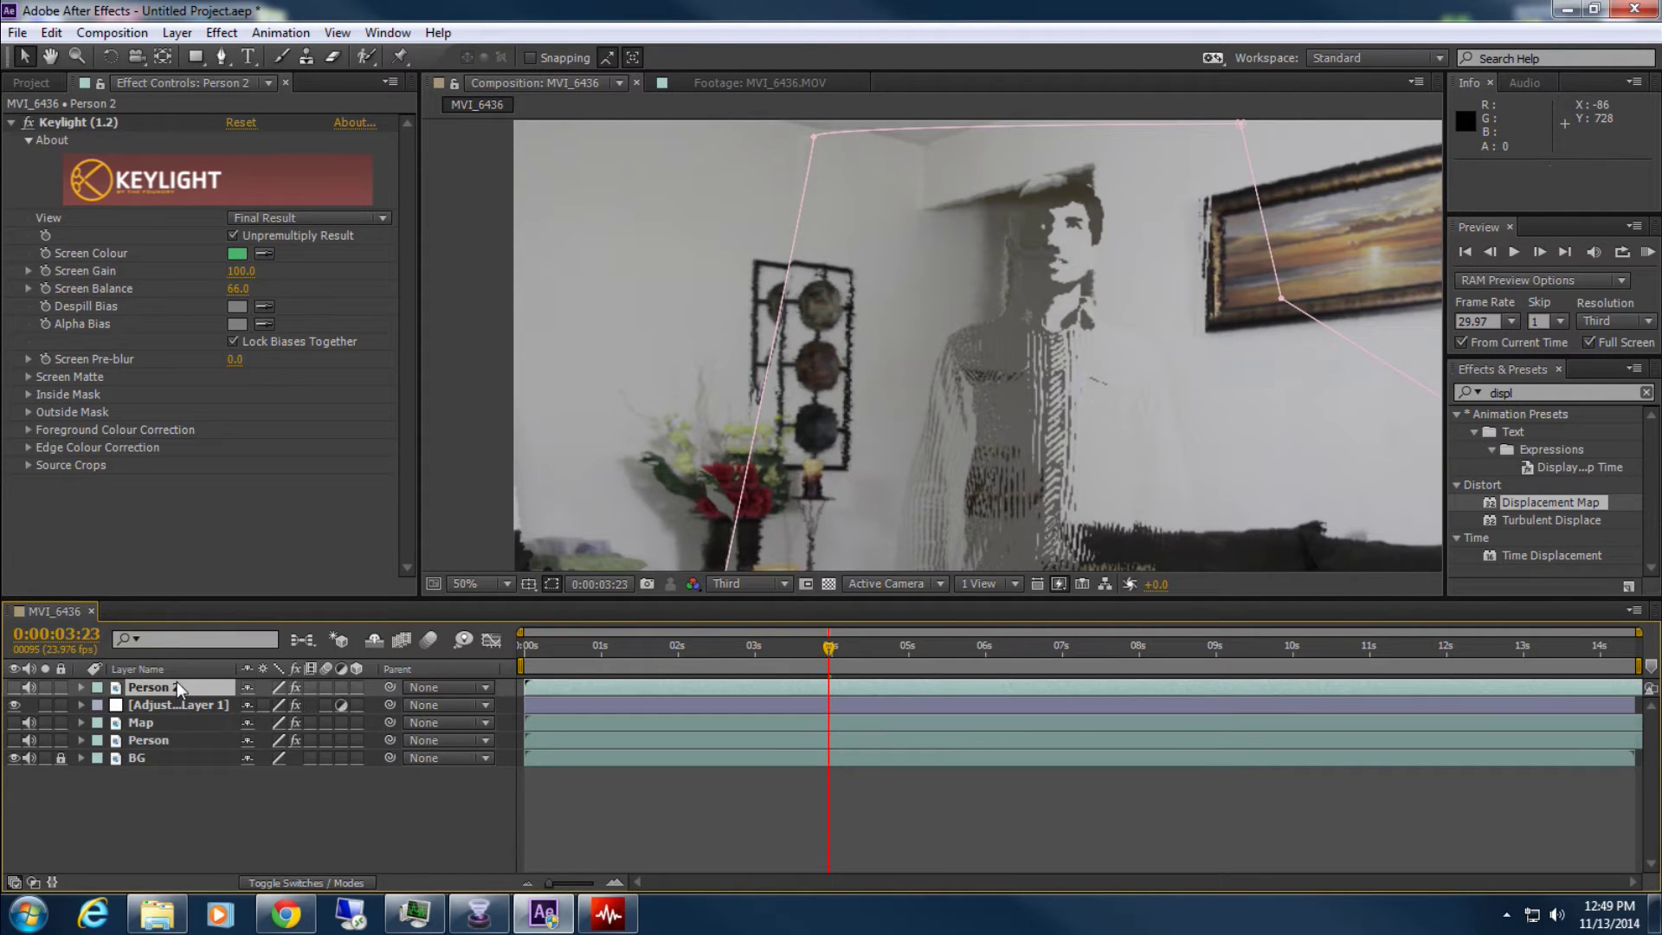
# Display the Modes column in the timeline so the blending and track matte options are available
pyautogui.rightClick(445, 668)
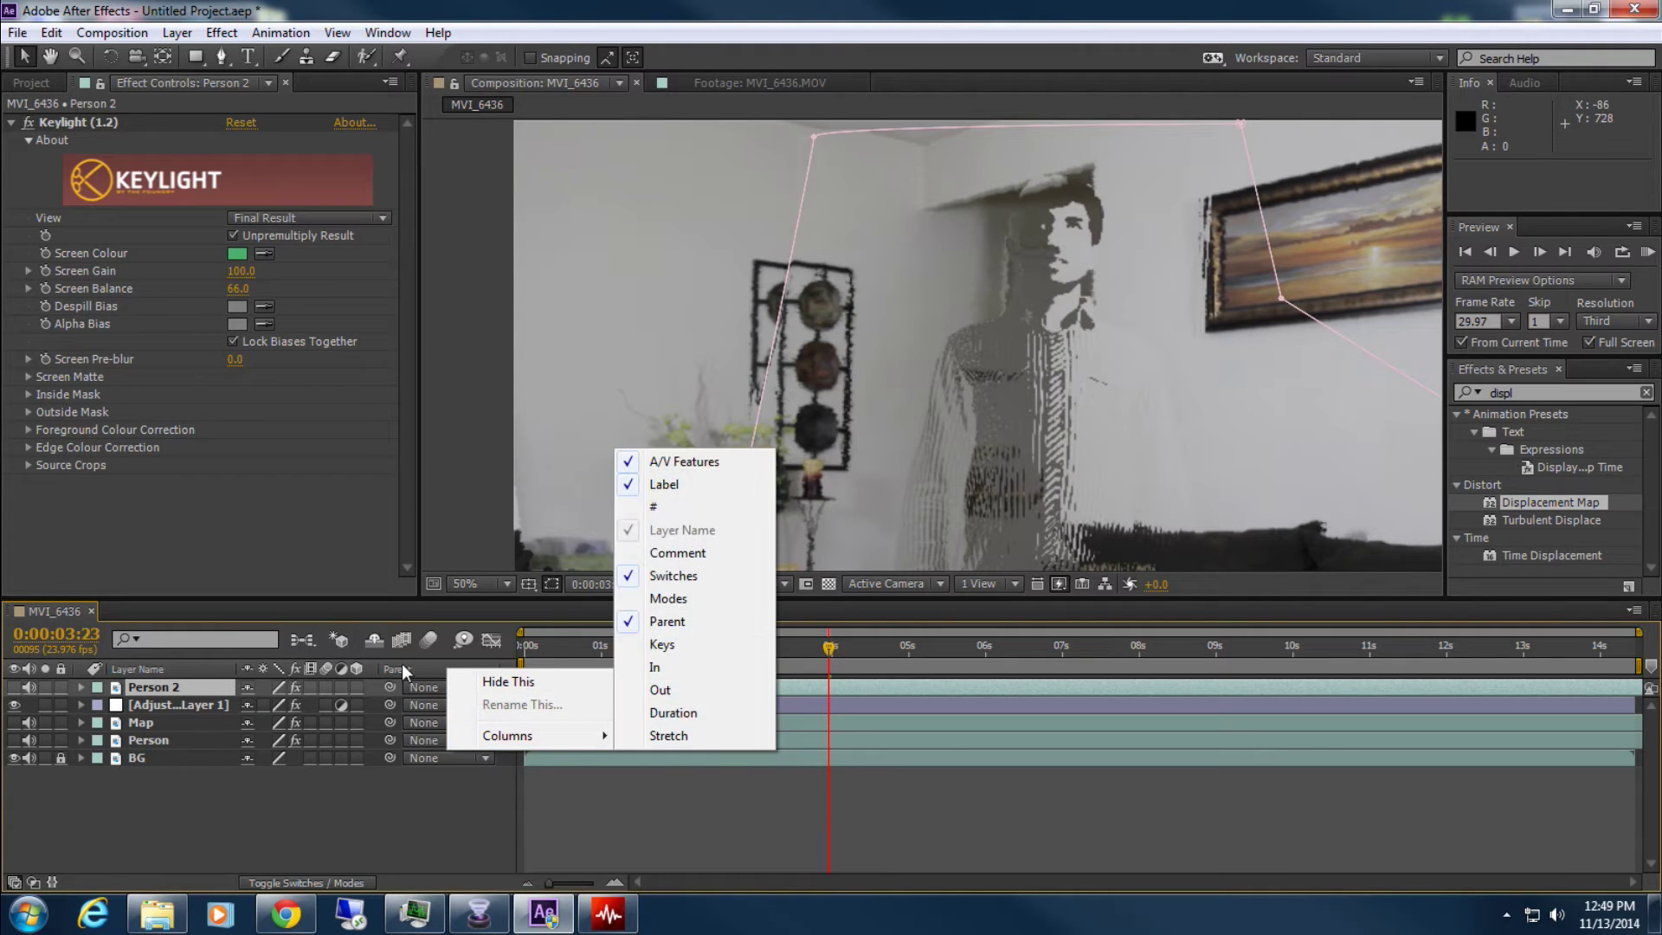
pyautogui.moveTo(540, 735)
pyautogui.click(704, 599)
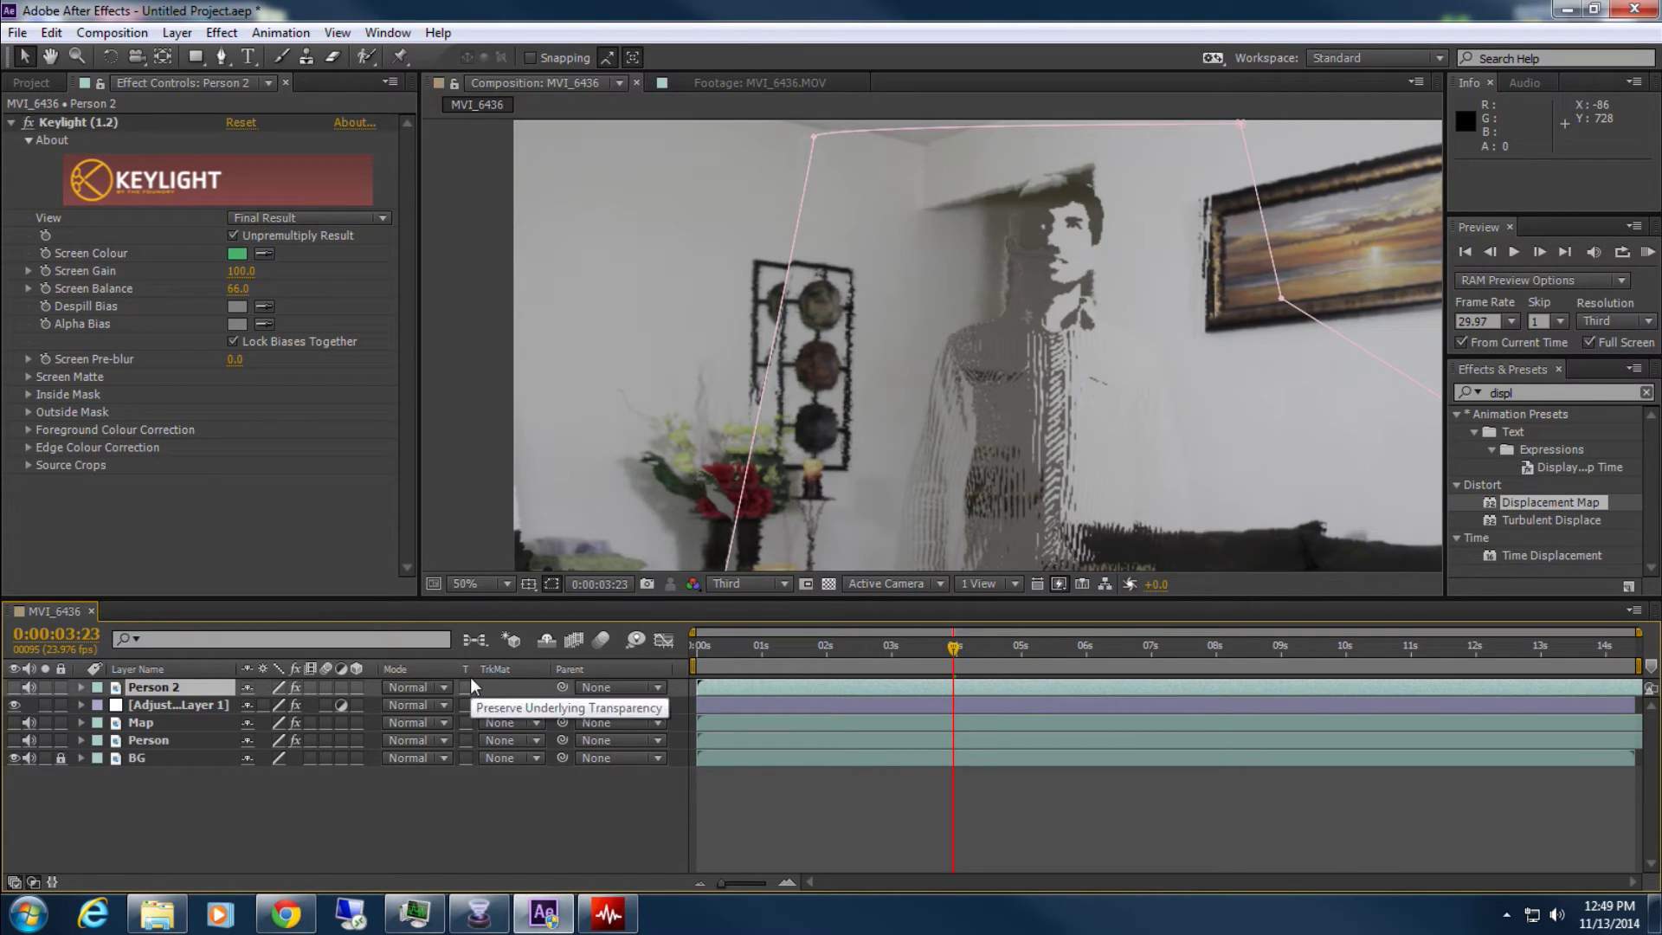
# Set the adjustment layer's track matte to Alpha Matte "Person 2" and view the whole frame
pyautogui.click(185, 703)
pyautogui.click(507, 708)
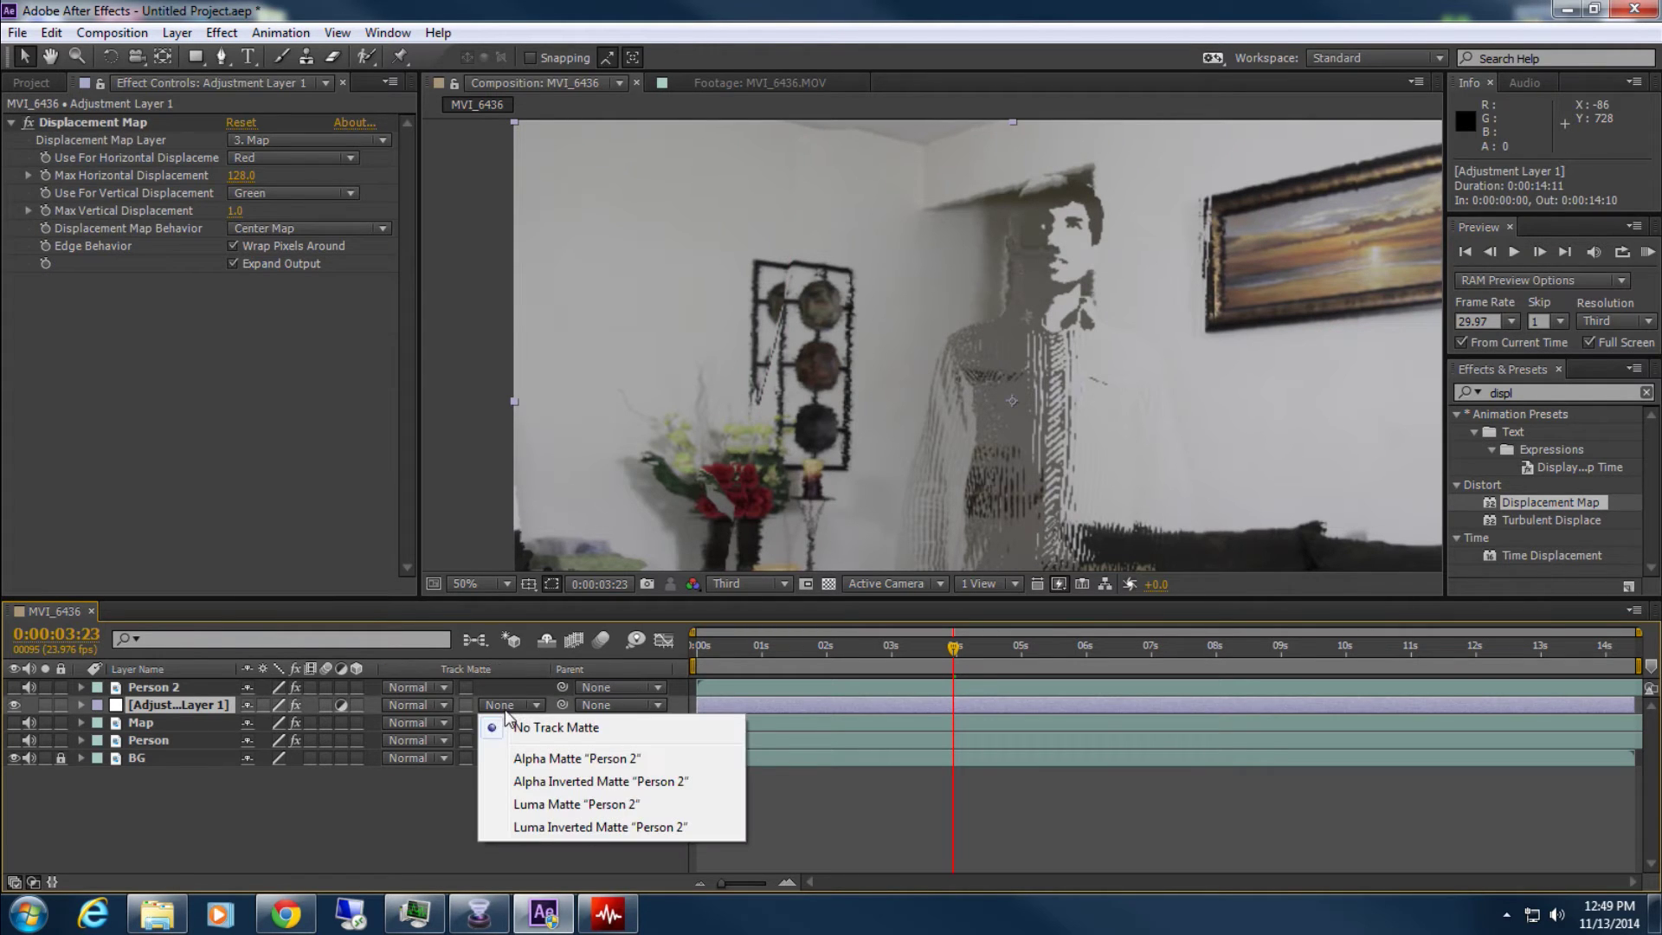
pyautogui.click(576, 758)
pyautogui.press(',')
pyautogui.press(',')
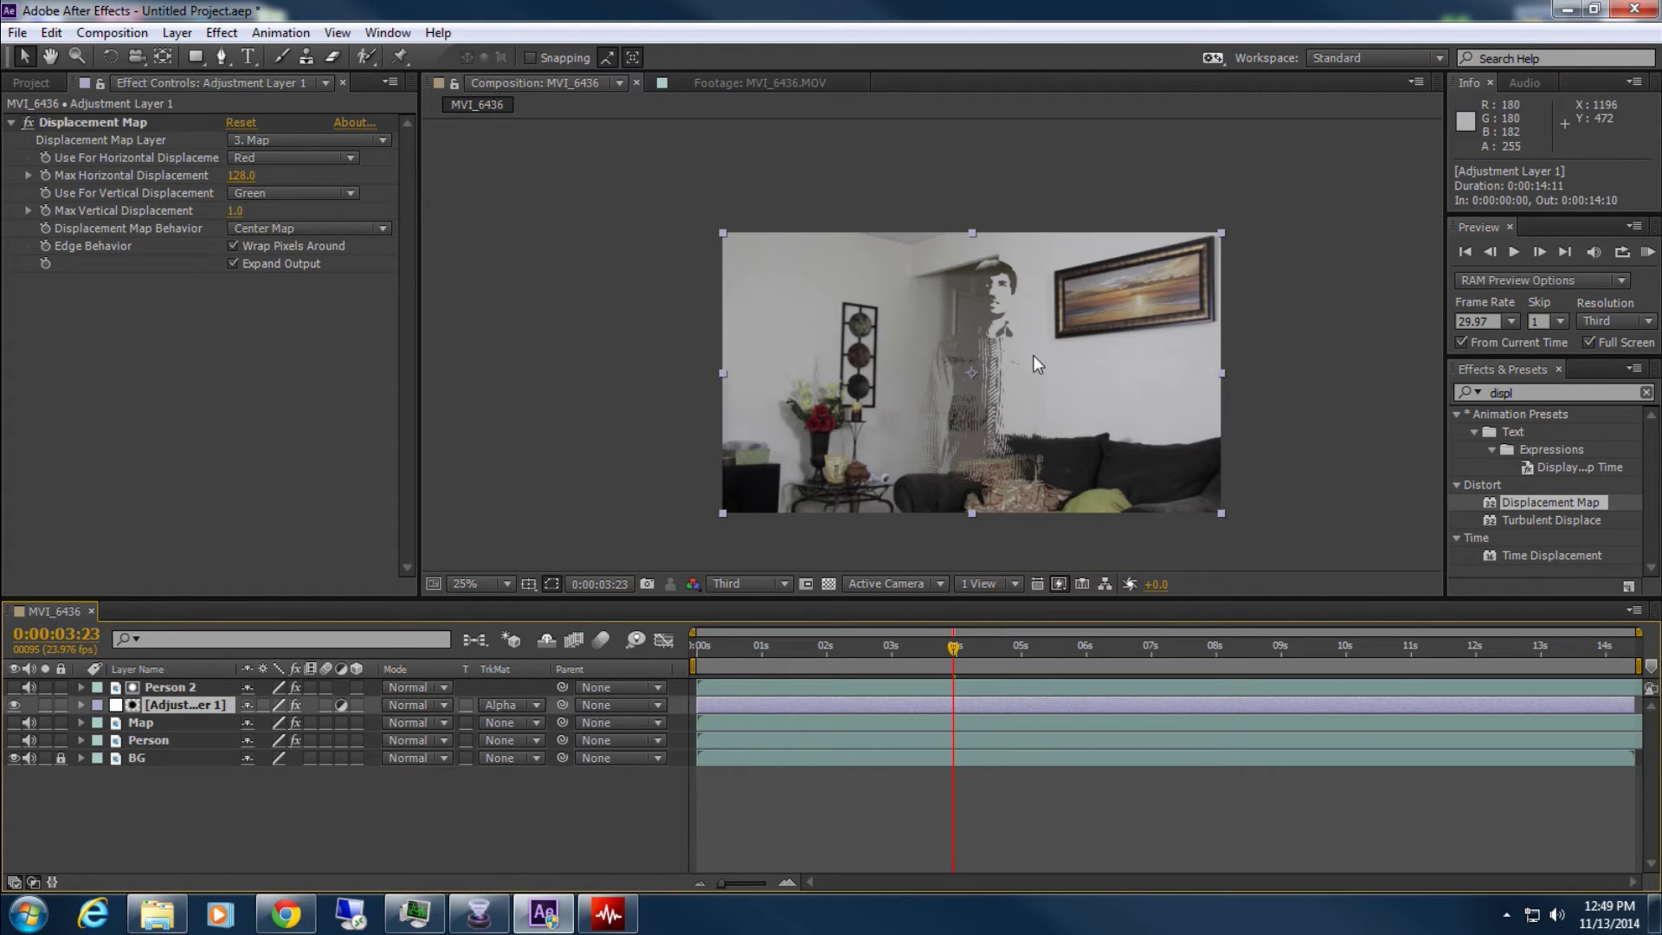
# Show and hide the Person 2 matte layer to compare the actor with the masked distortion
pyautogui.click(170, 688)
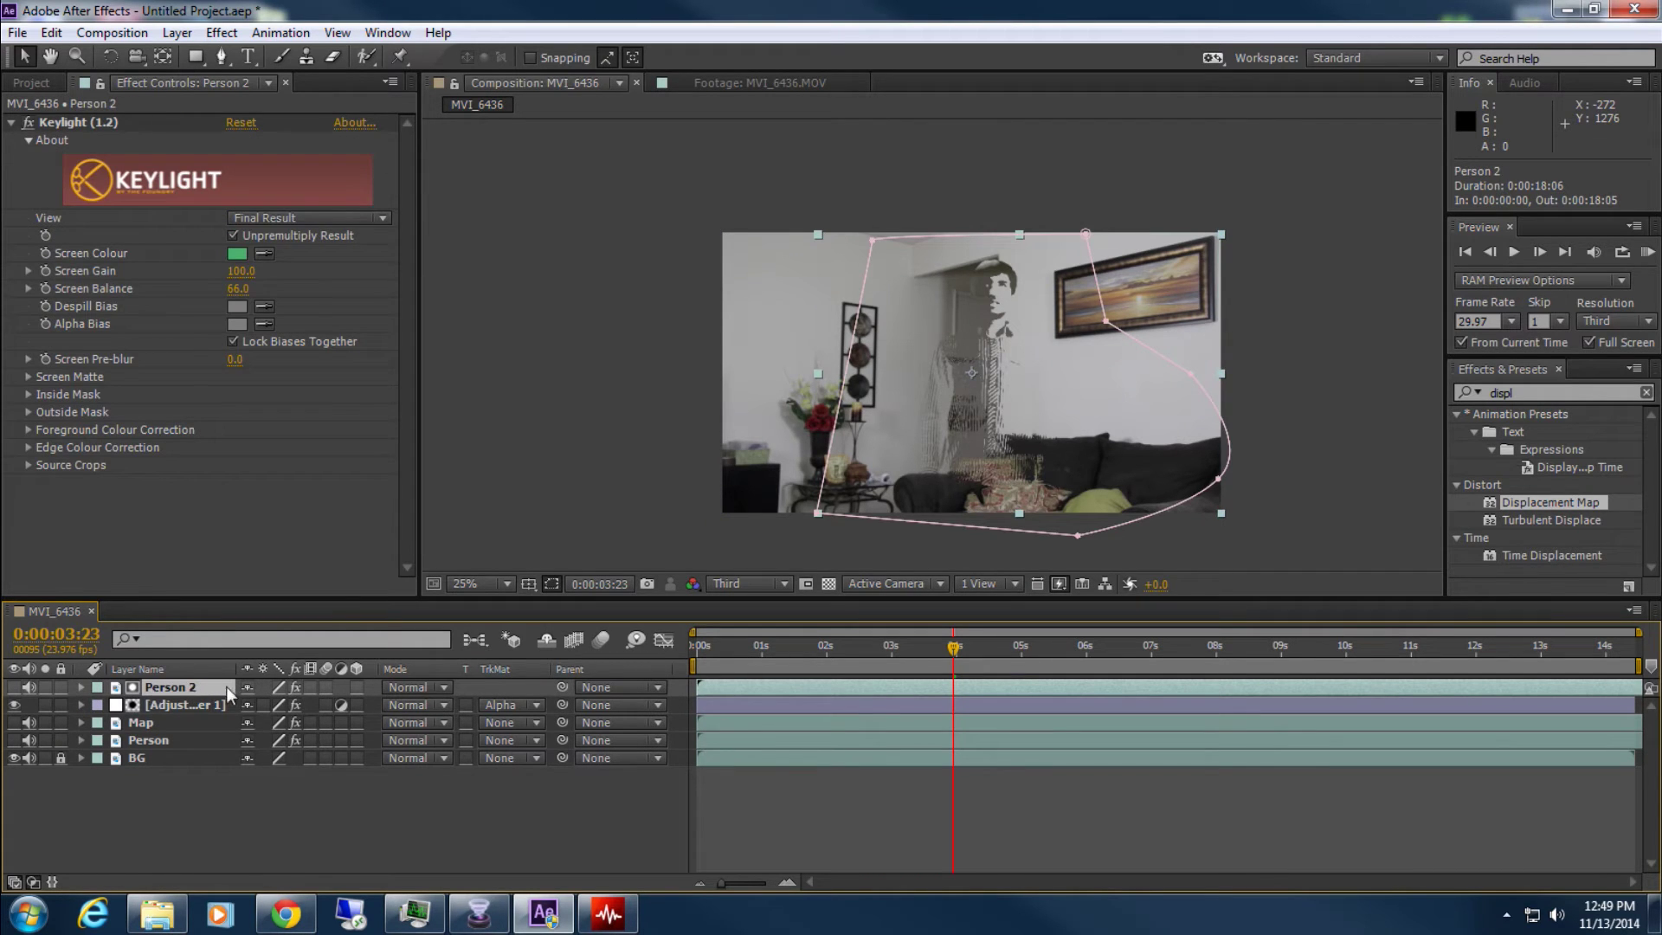
pyautogui.click(14, 689)
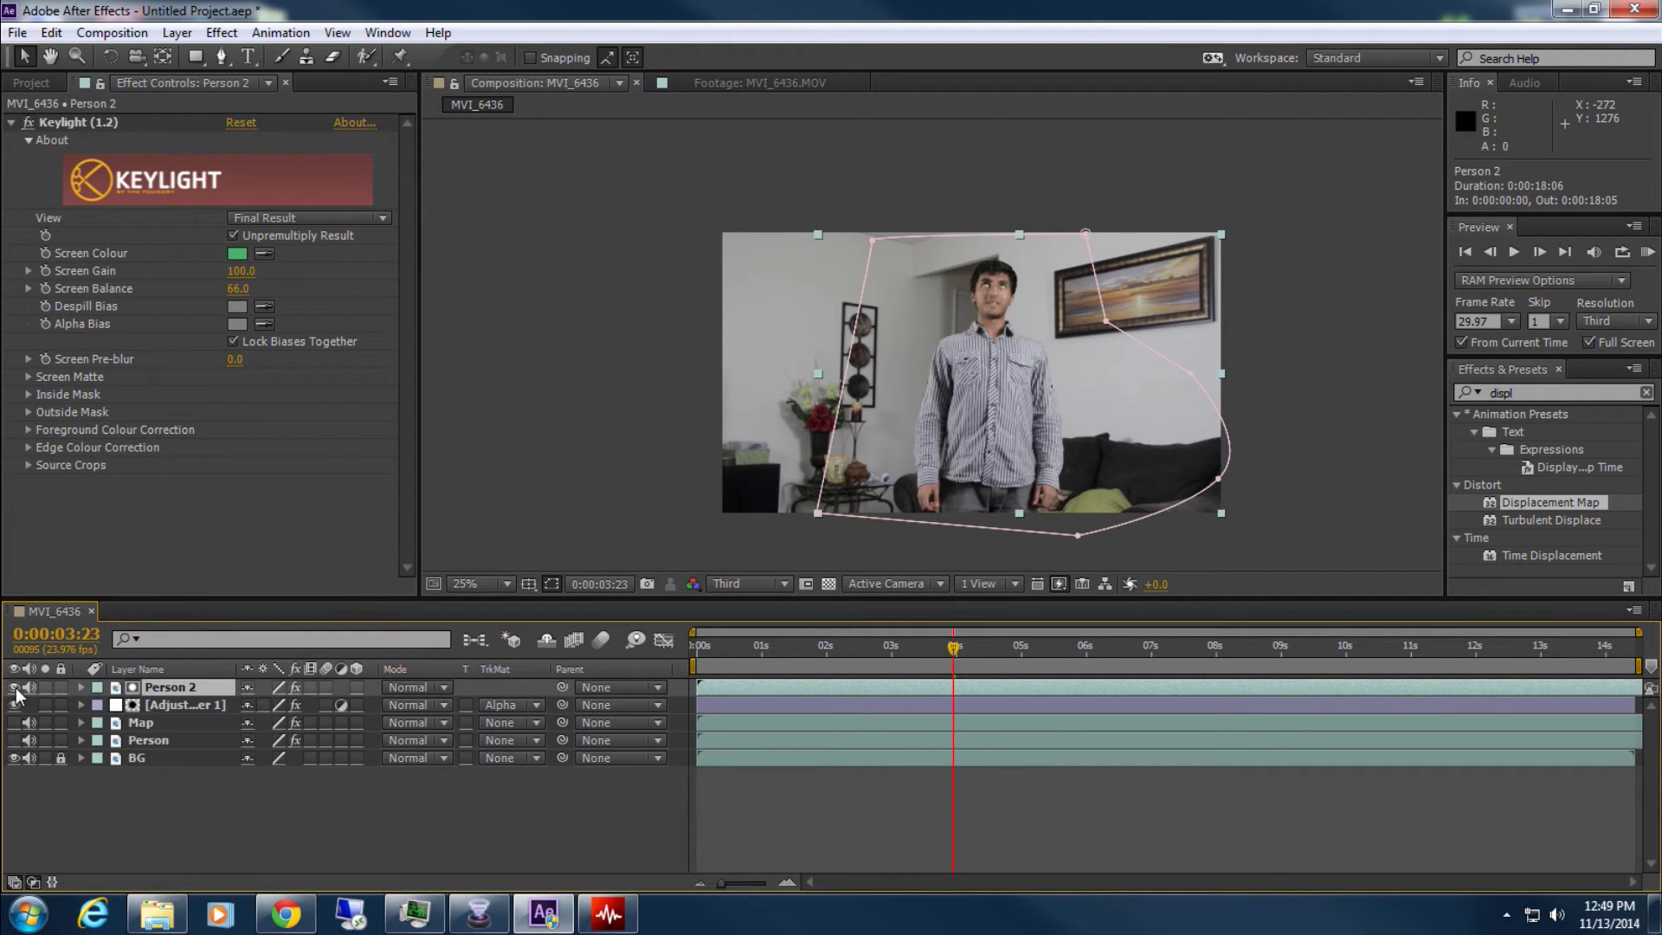
pyautogui.press('.')
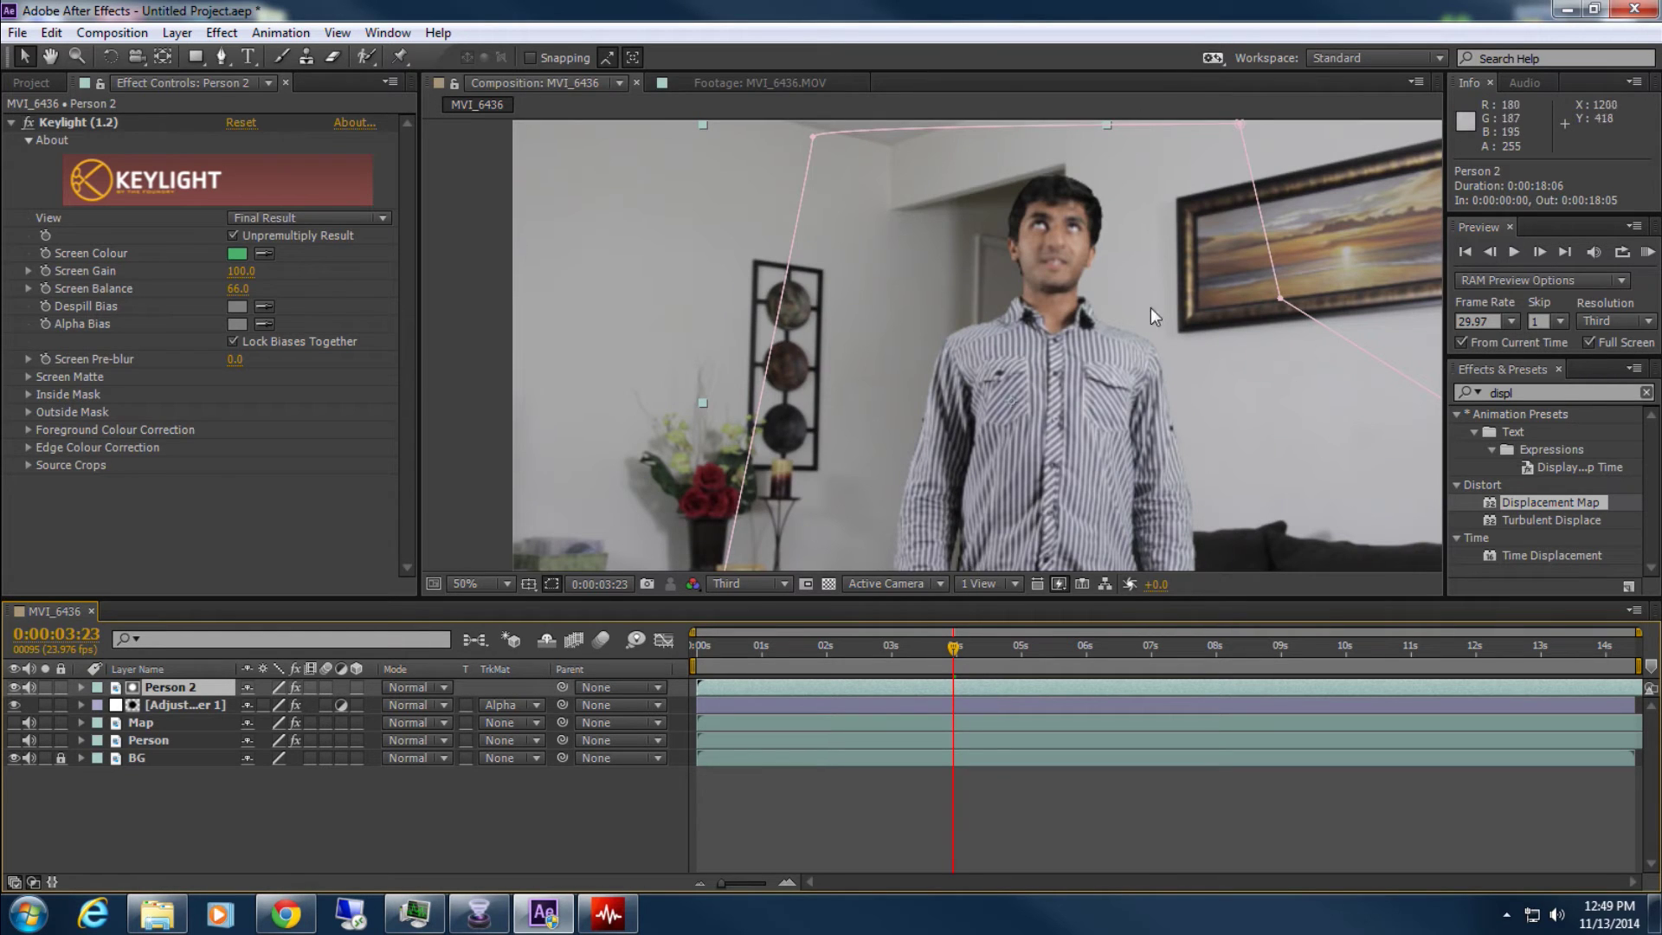
pyautogui.click(13, 689)
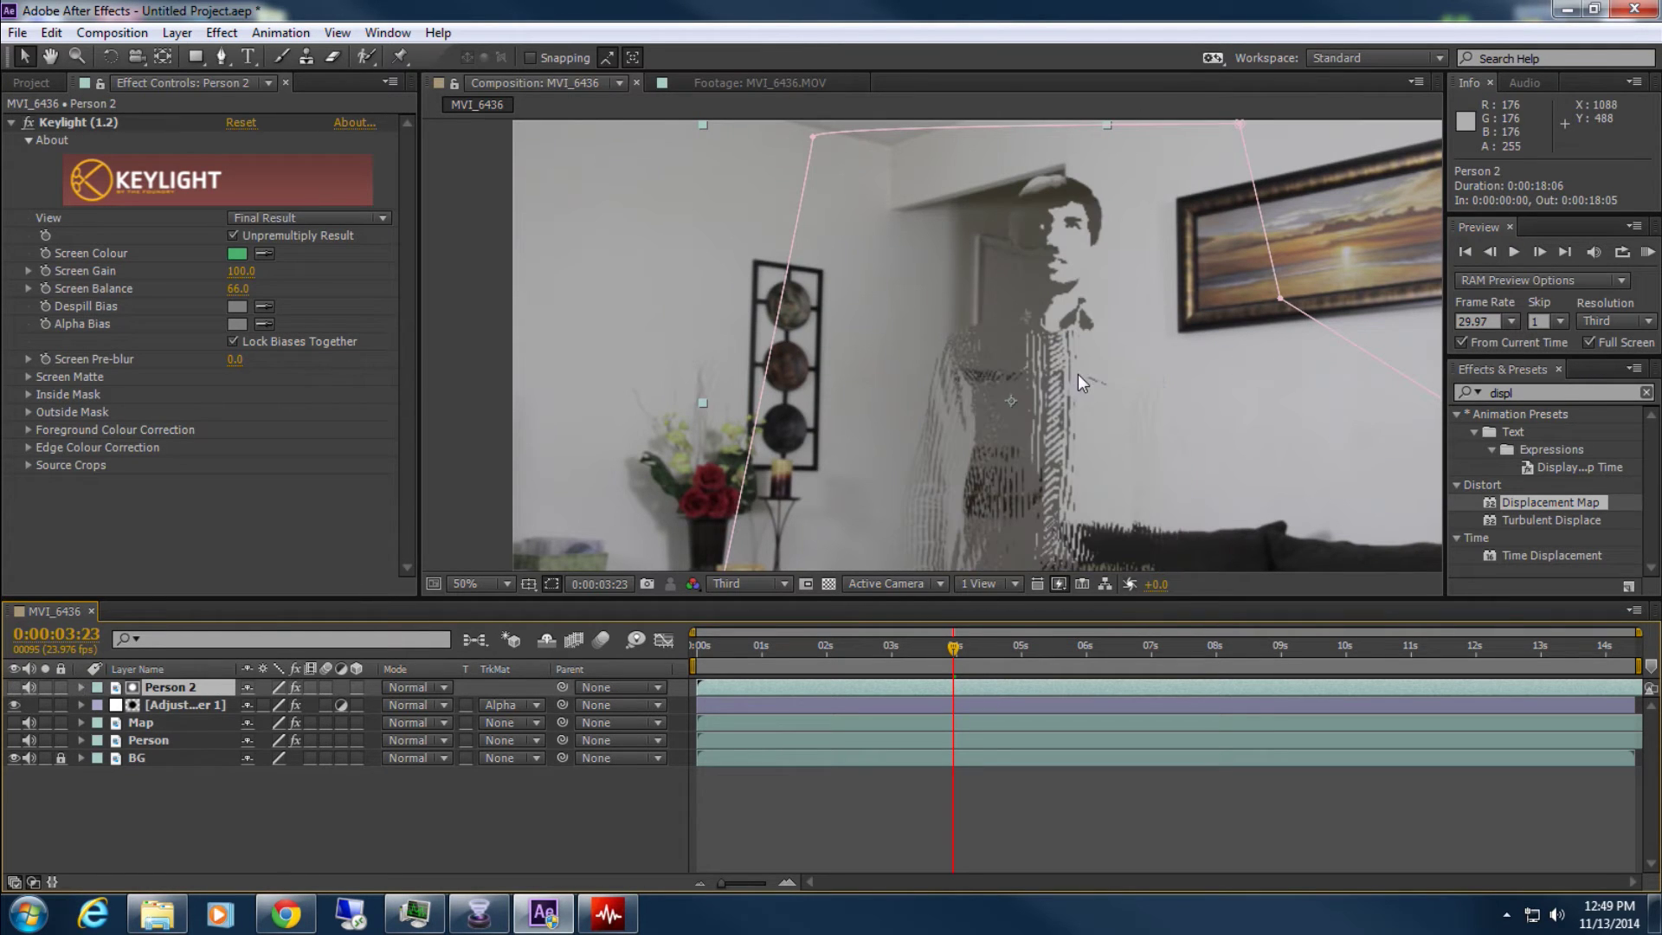
pyautogui.moveTo(952, 389); pyautogui.dragTo(839, 352)
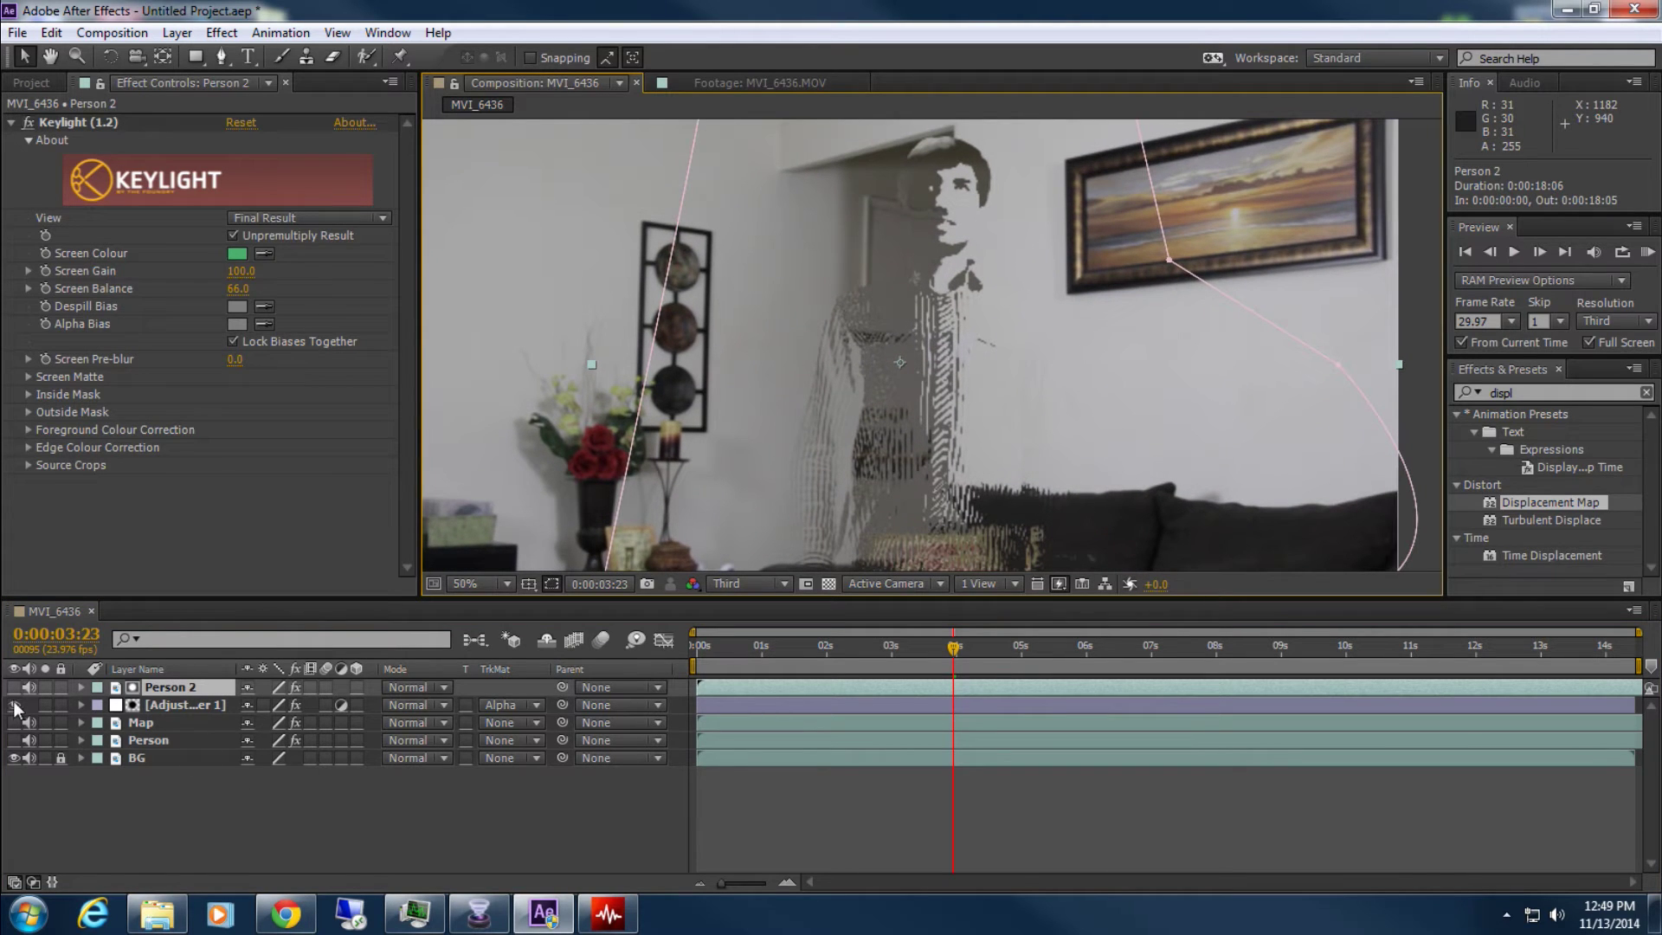
# Try Alpha Inverted Matte "Person 2" on the adjustment layer and restore Alpha Matte "Person 2"
pyautogui.click(509, 706)
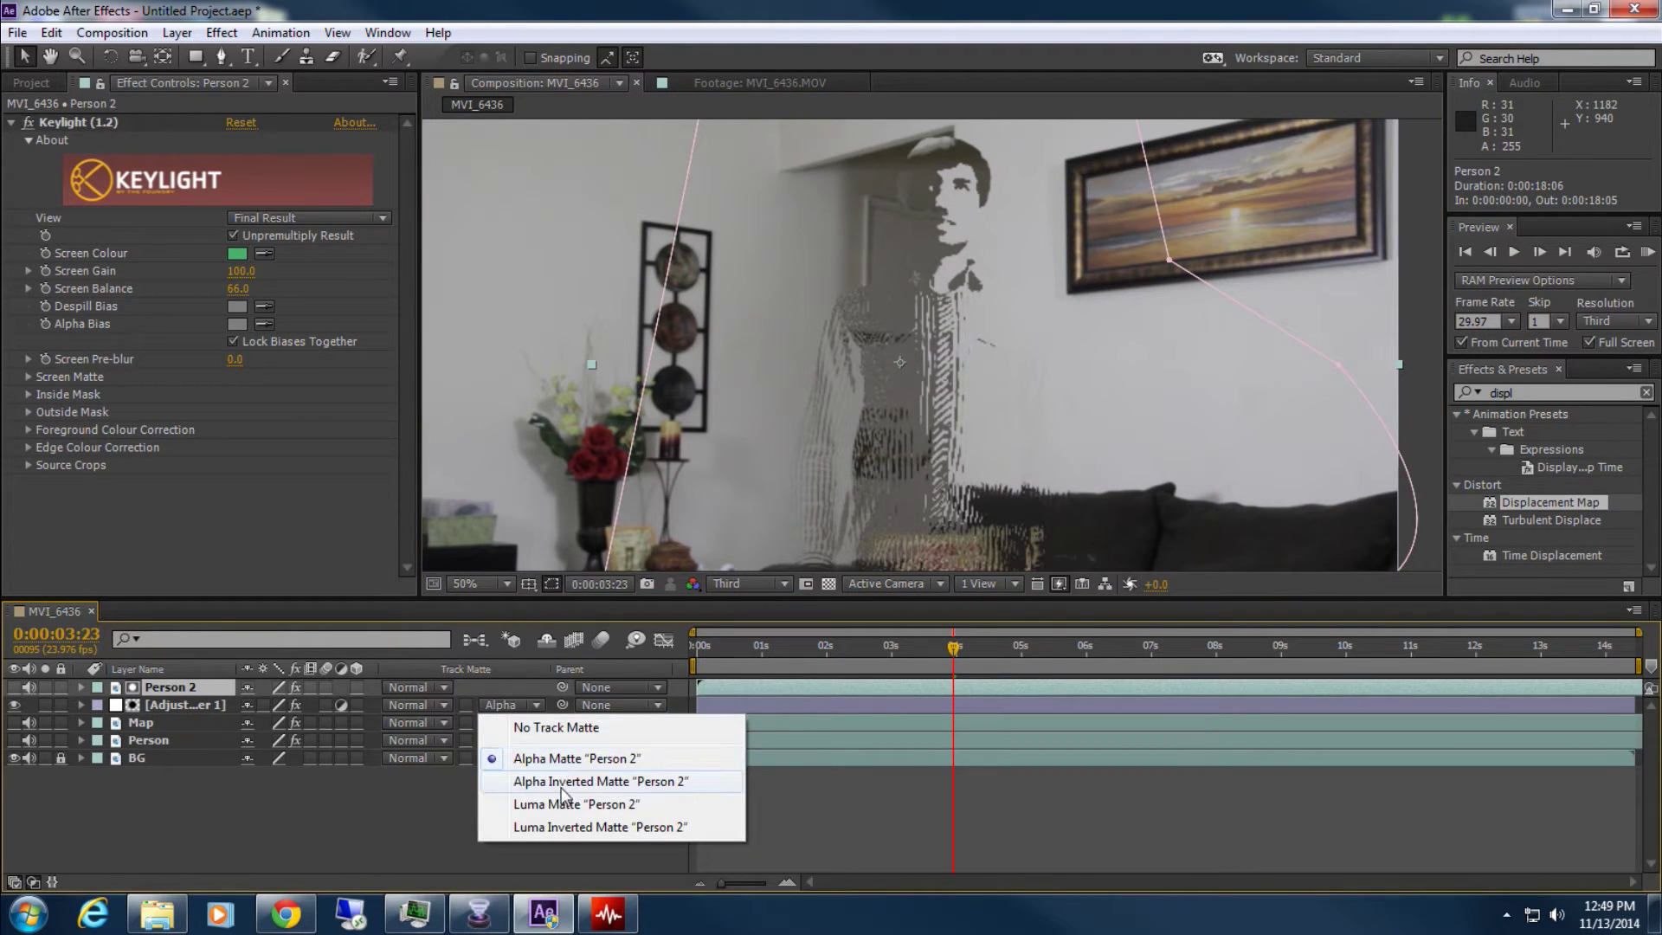
pyautogui.click(565, 782)
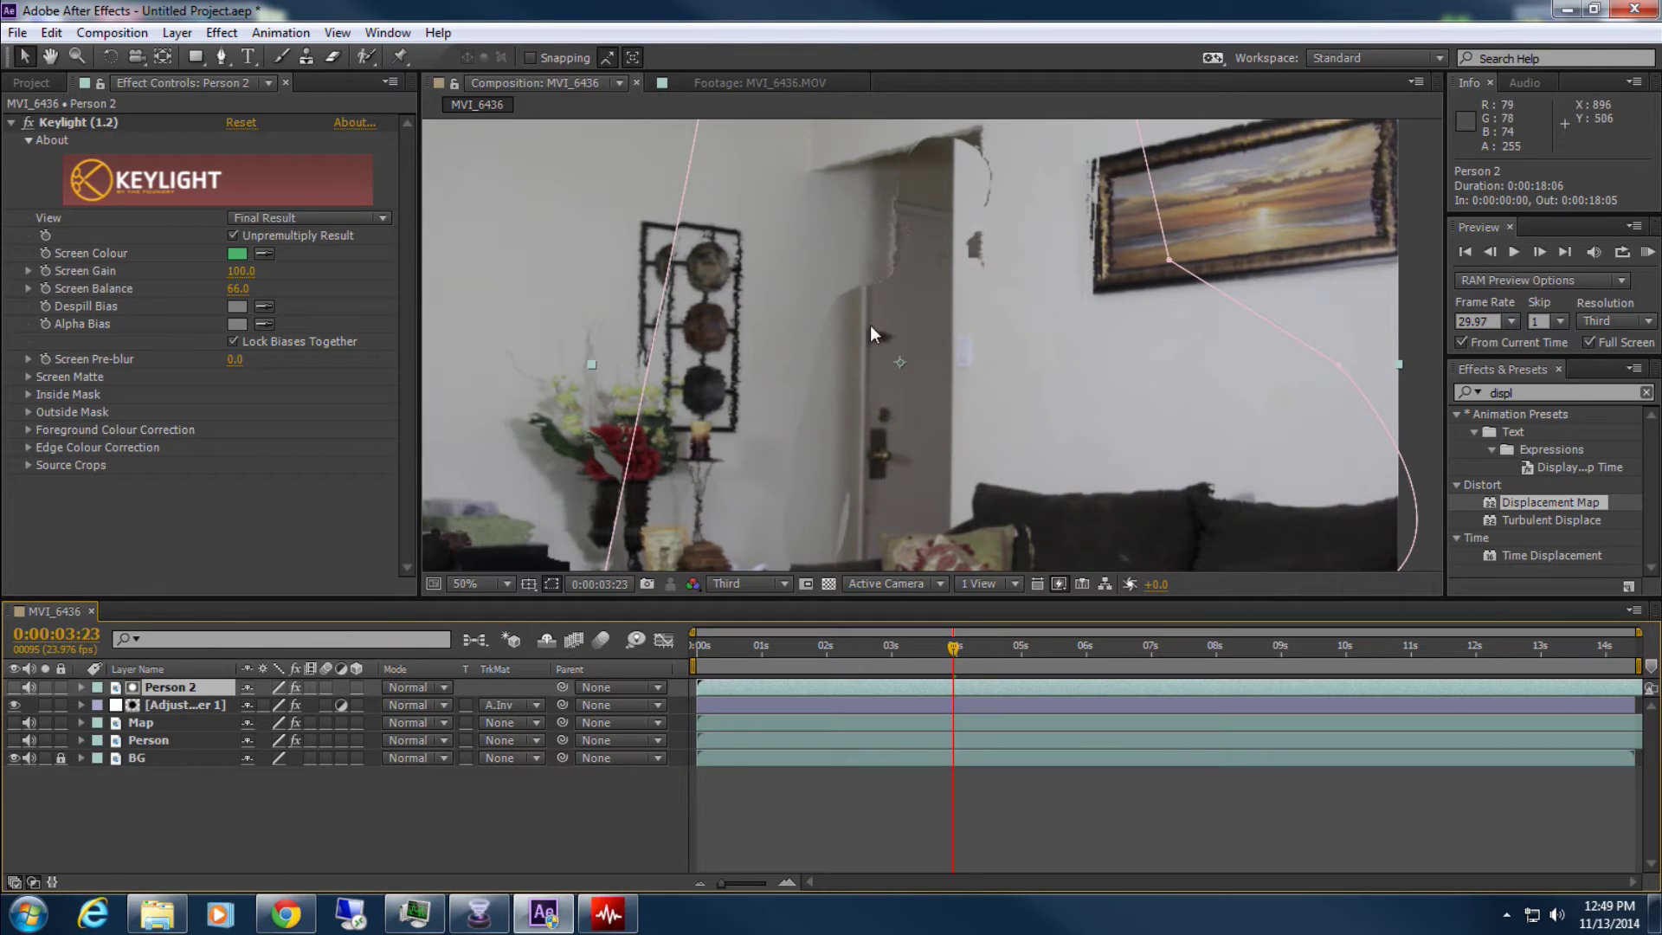
pyautogui.moveTo(937, 315); pyautogui.dragTo(857, 300)
pyautogui.click(511, 706)
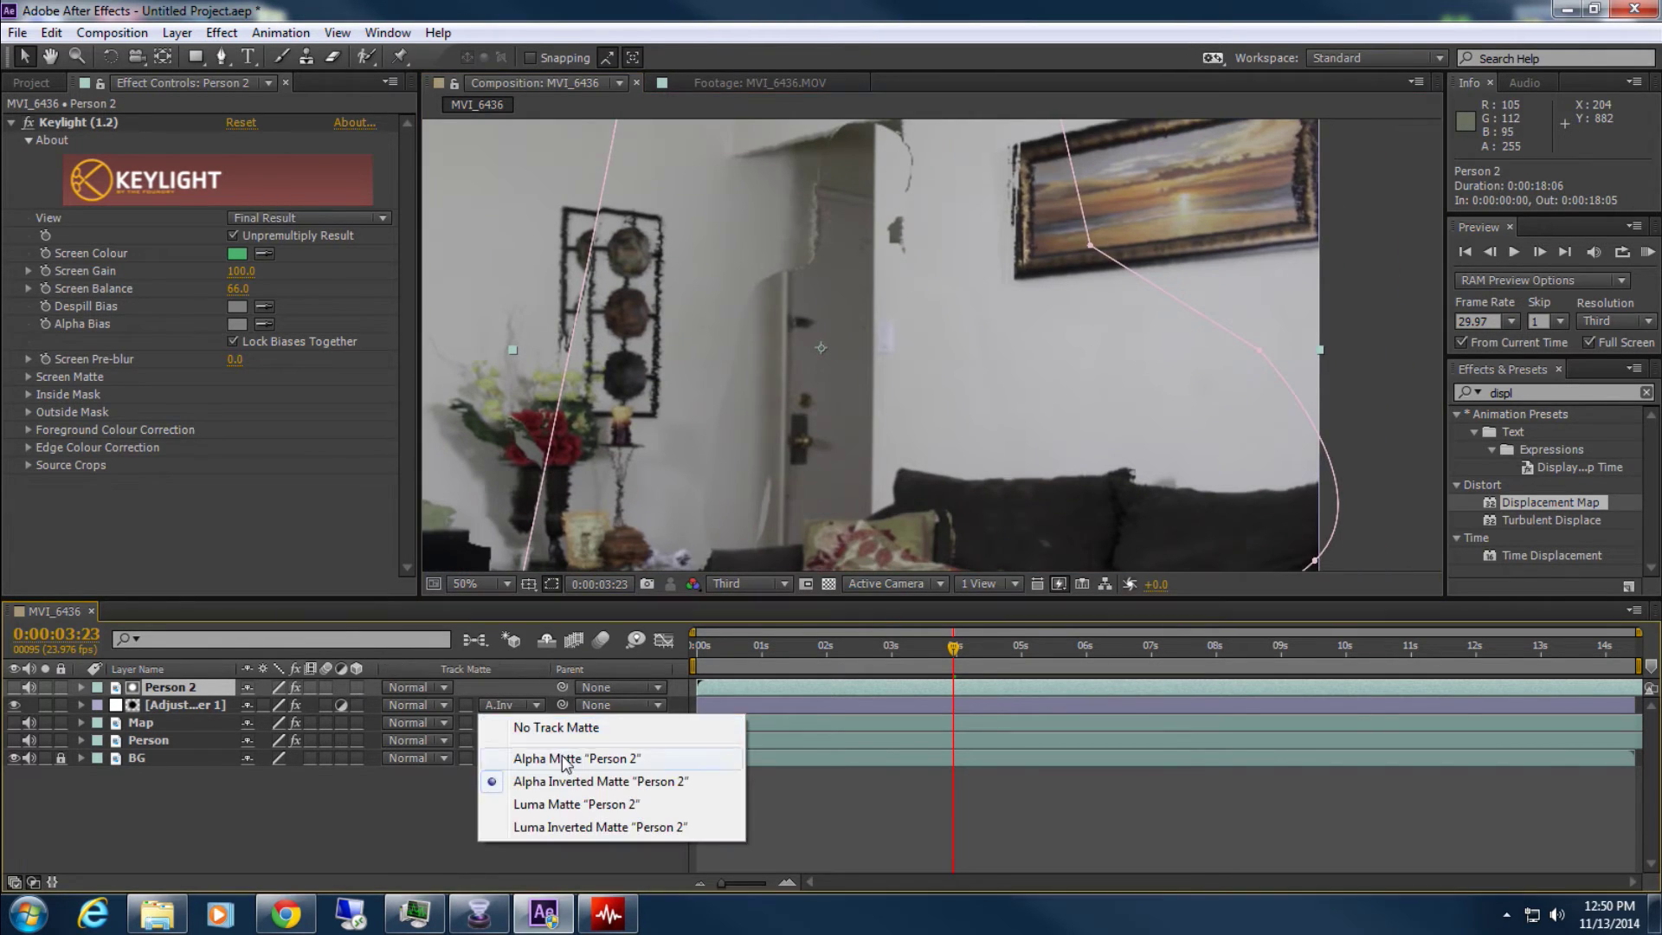
pyautogui.click(565, 758)
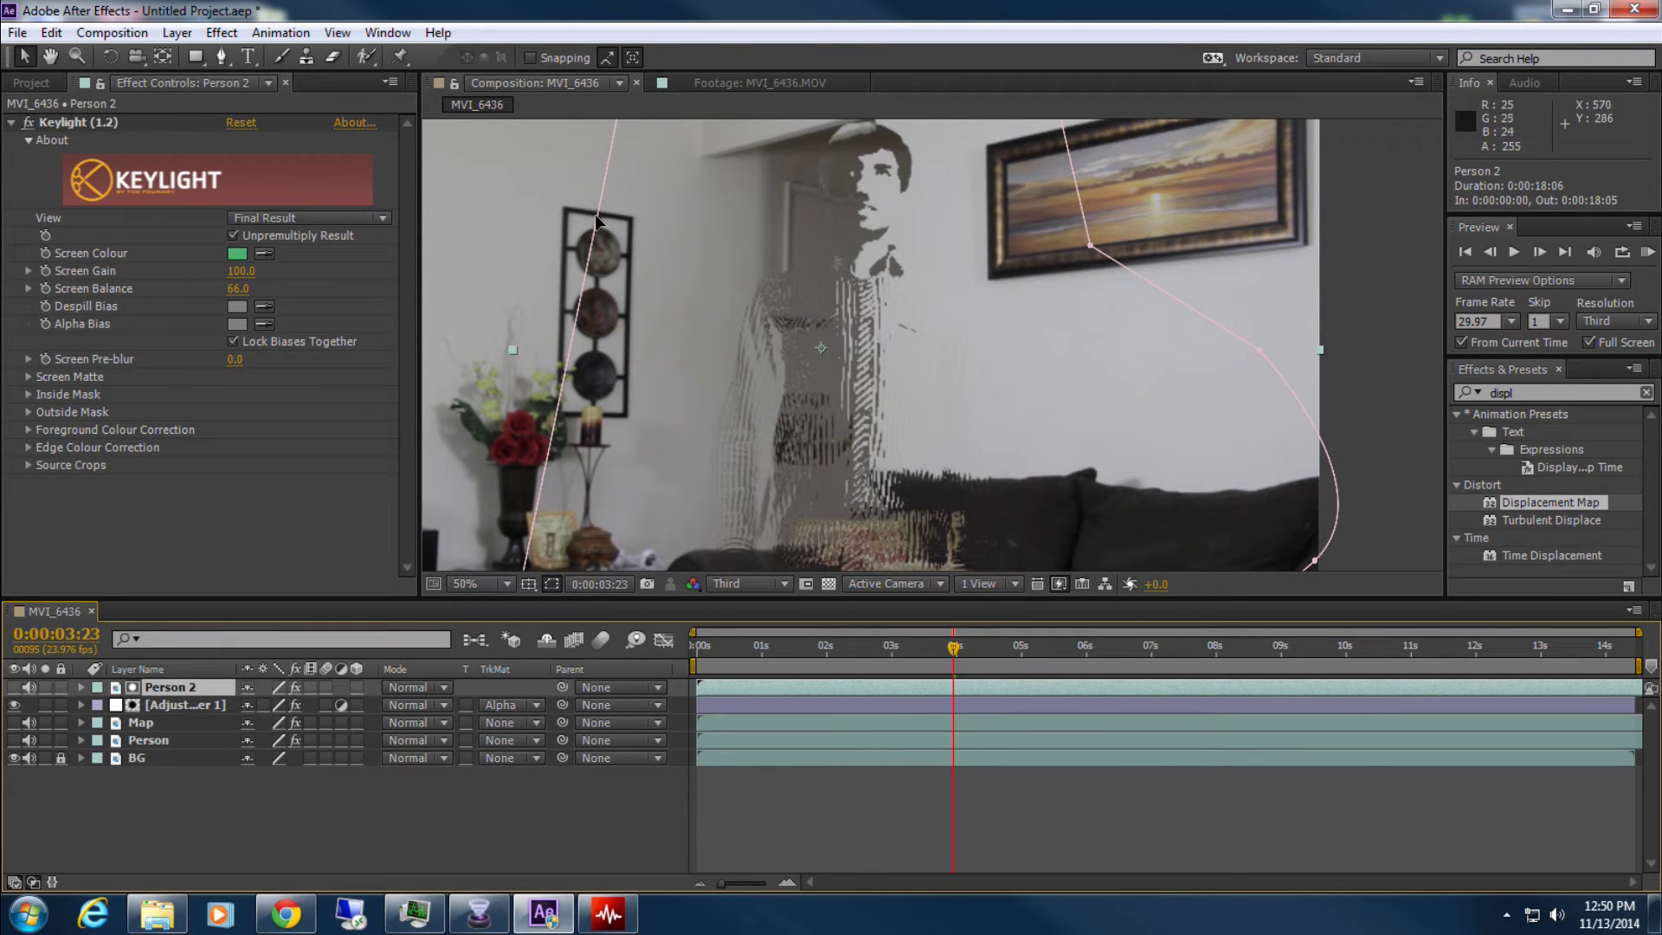
# Examine the matted displacement effect closely around the actor, the wall decoration and the frame edges
pyautogui.press(',')
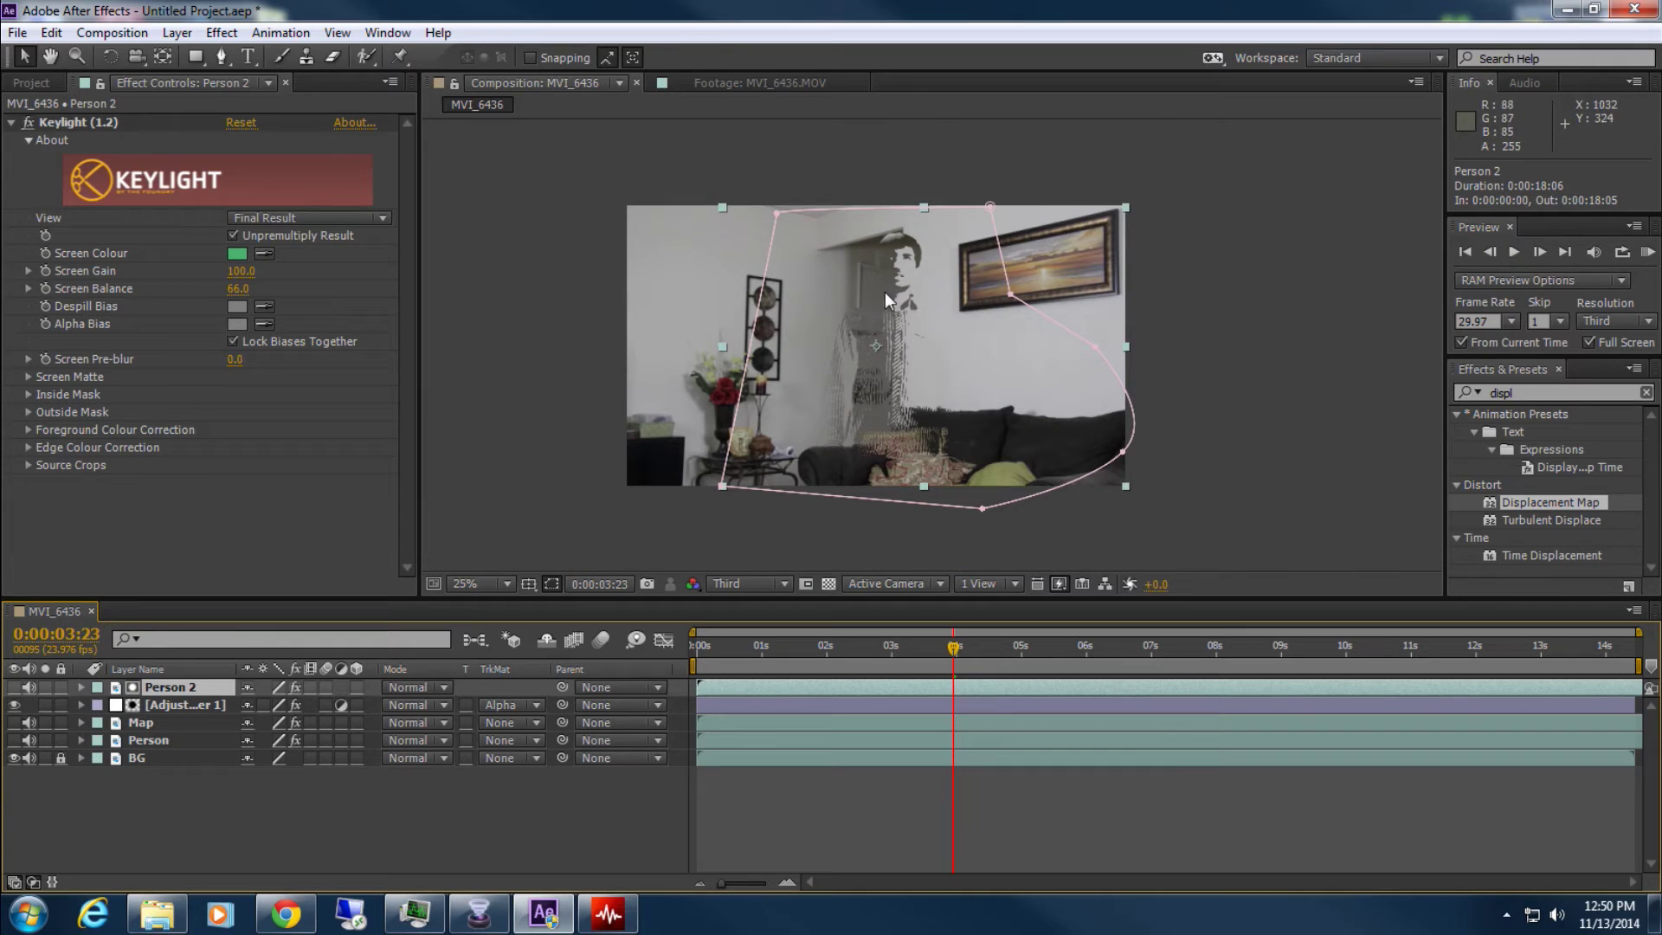
pyautogui.click(1229, 282)
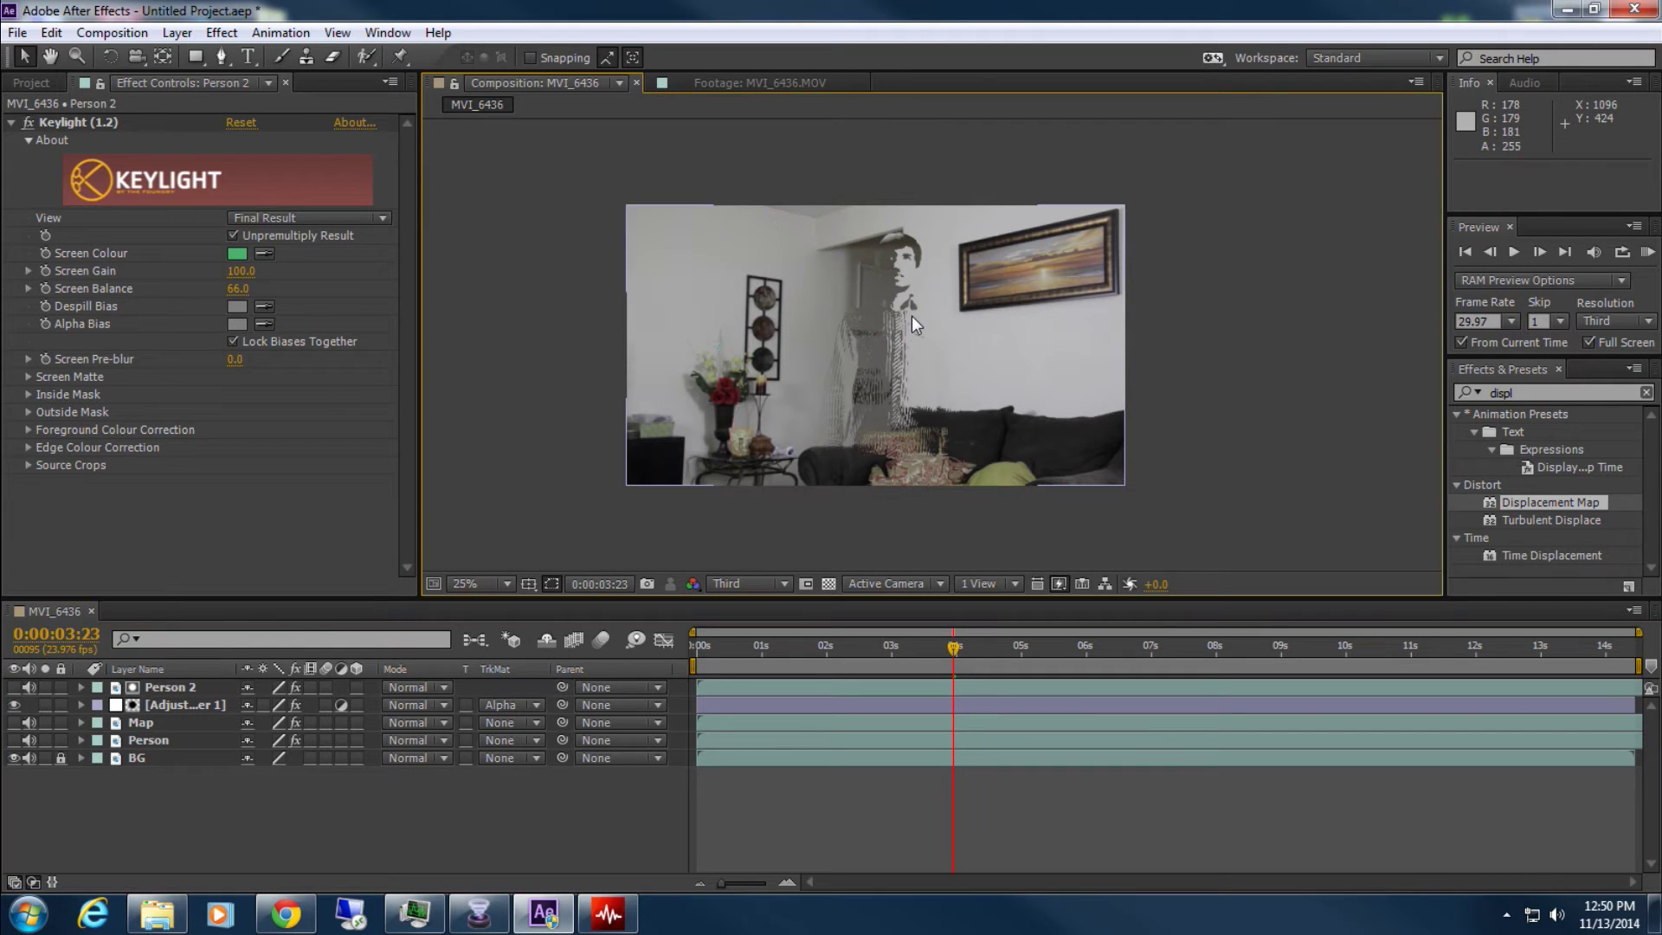
pyautogui.press('.')
pyautogui.scroll(-1, 658, 259)
pyautogui.scroll(2, 715, 328)
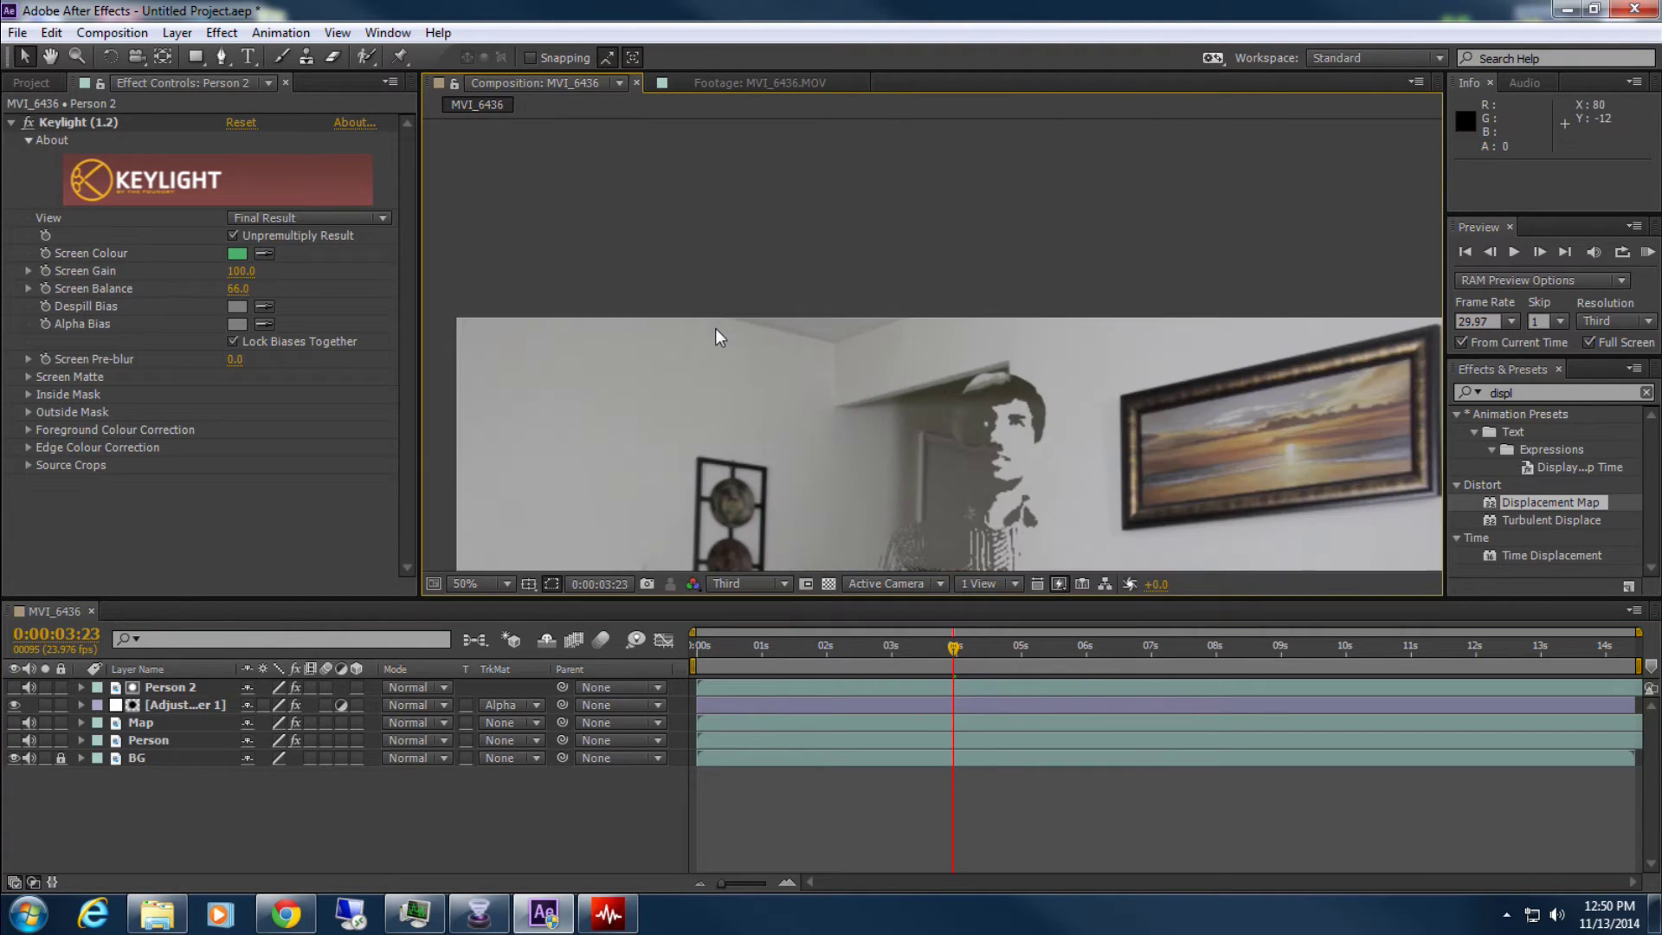
pyautogui.scroll(-1, 906, 329)
pyautogui.scroll(1, 909, 320)
pyautogui.scroll(-1, 917, 303)
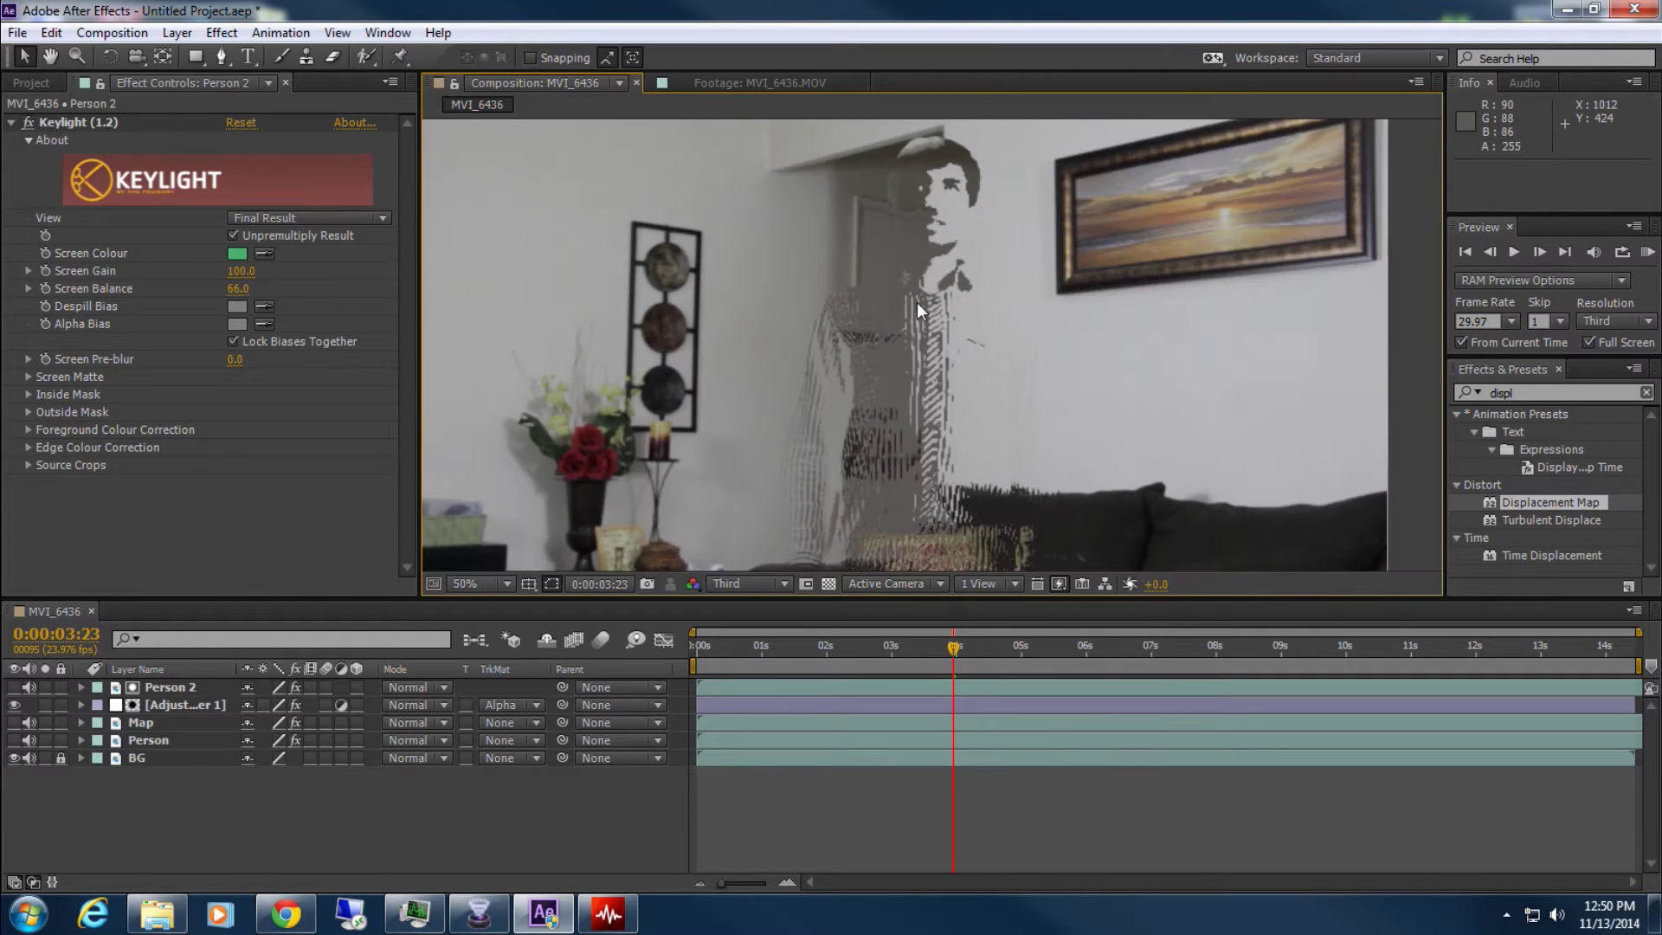
pyautogui.moveTo(917, 303); pyautogui.dragTo(916, 240)
pyautogui.press(',')
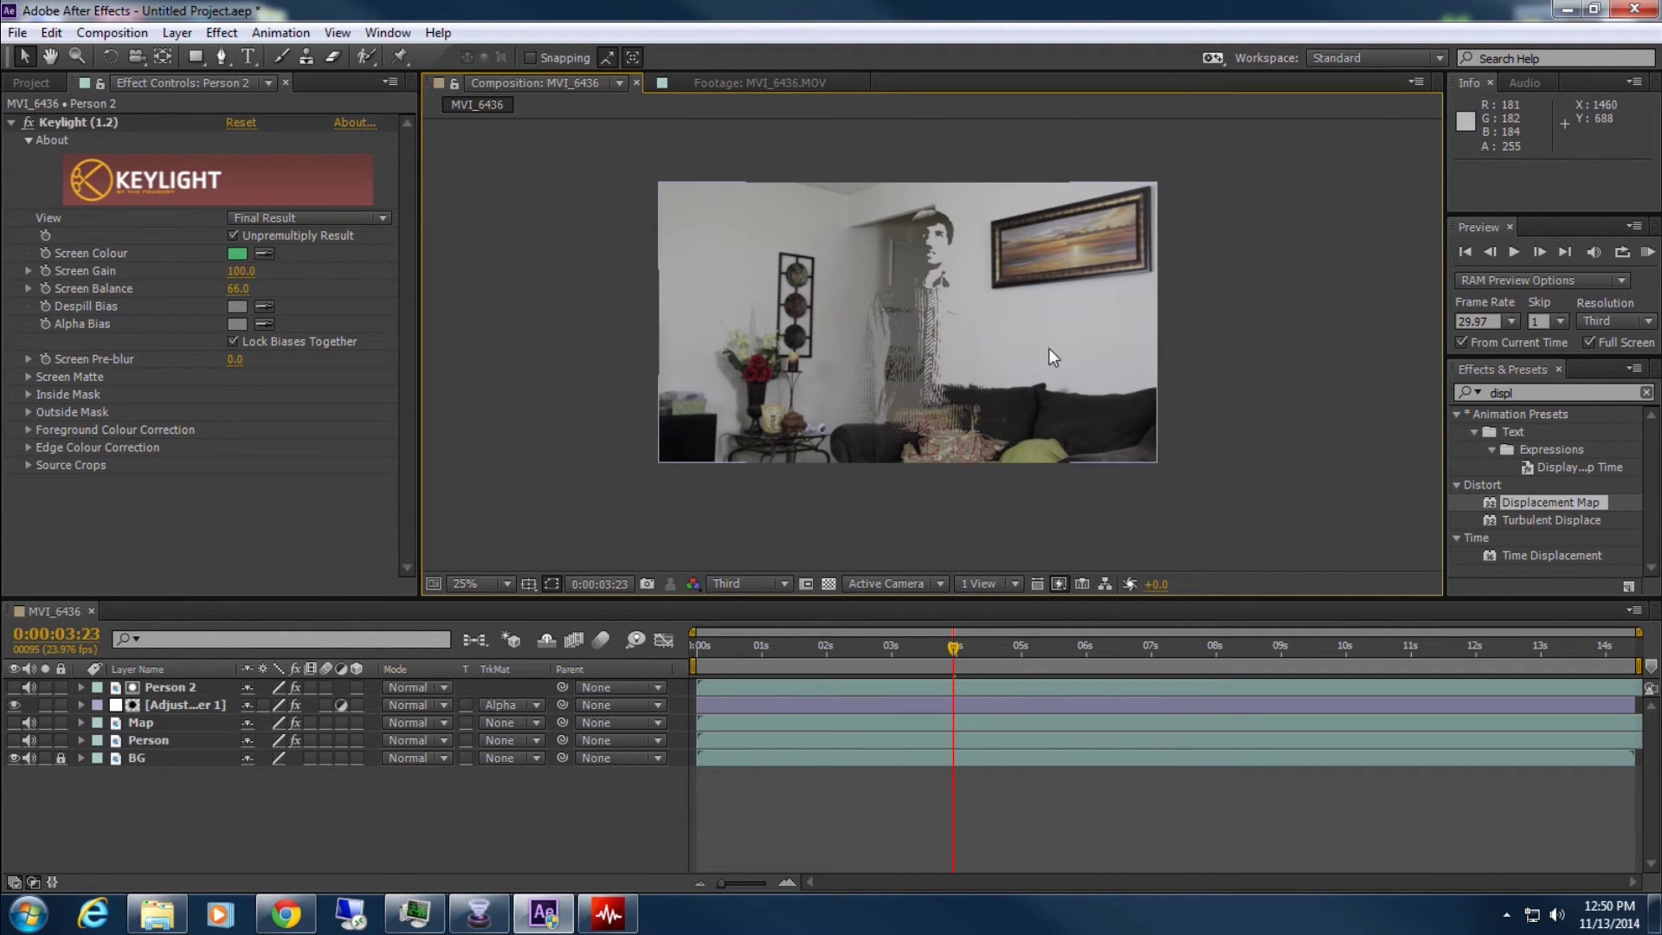
# Play the composition from the beginning and scrub to 0:00:03:22 to review the moving effect
pyautogui.press('Home')
pyautogui.press('space')
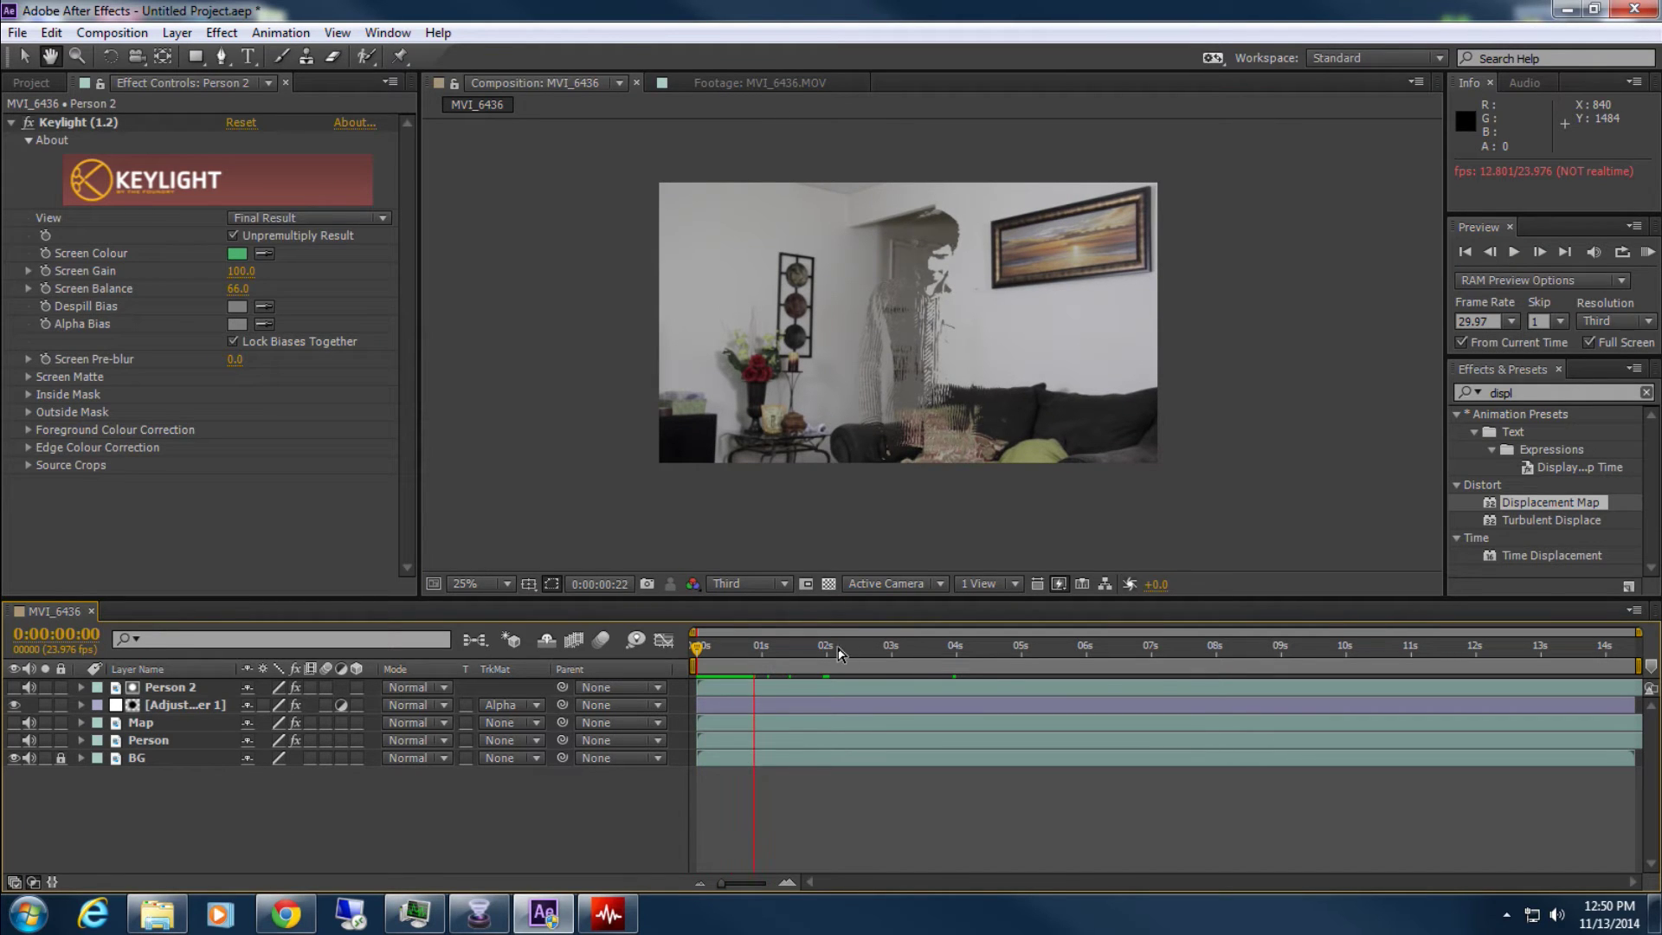
pyautogui.moveTo(846, 646); pyautogui.dragTo(948, 631)
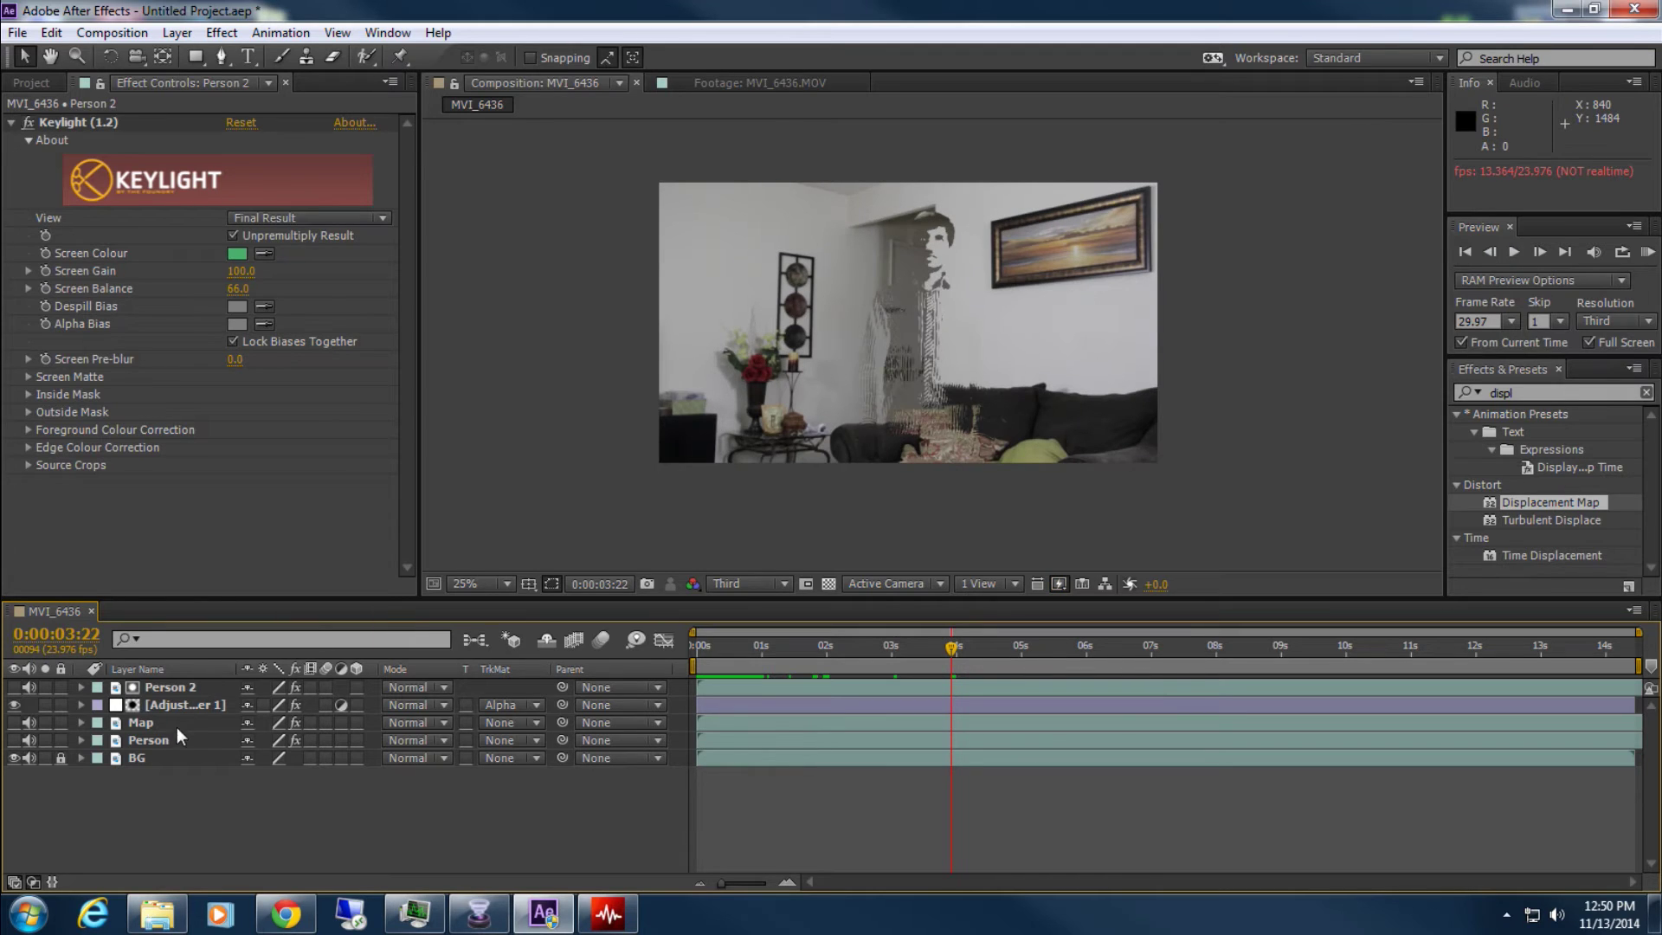
# Make the original Person layer visible and move it above Person 2 to the top of the layer stack
pyautogui.click(14, 722)
pyautogui.click(14, 722)
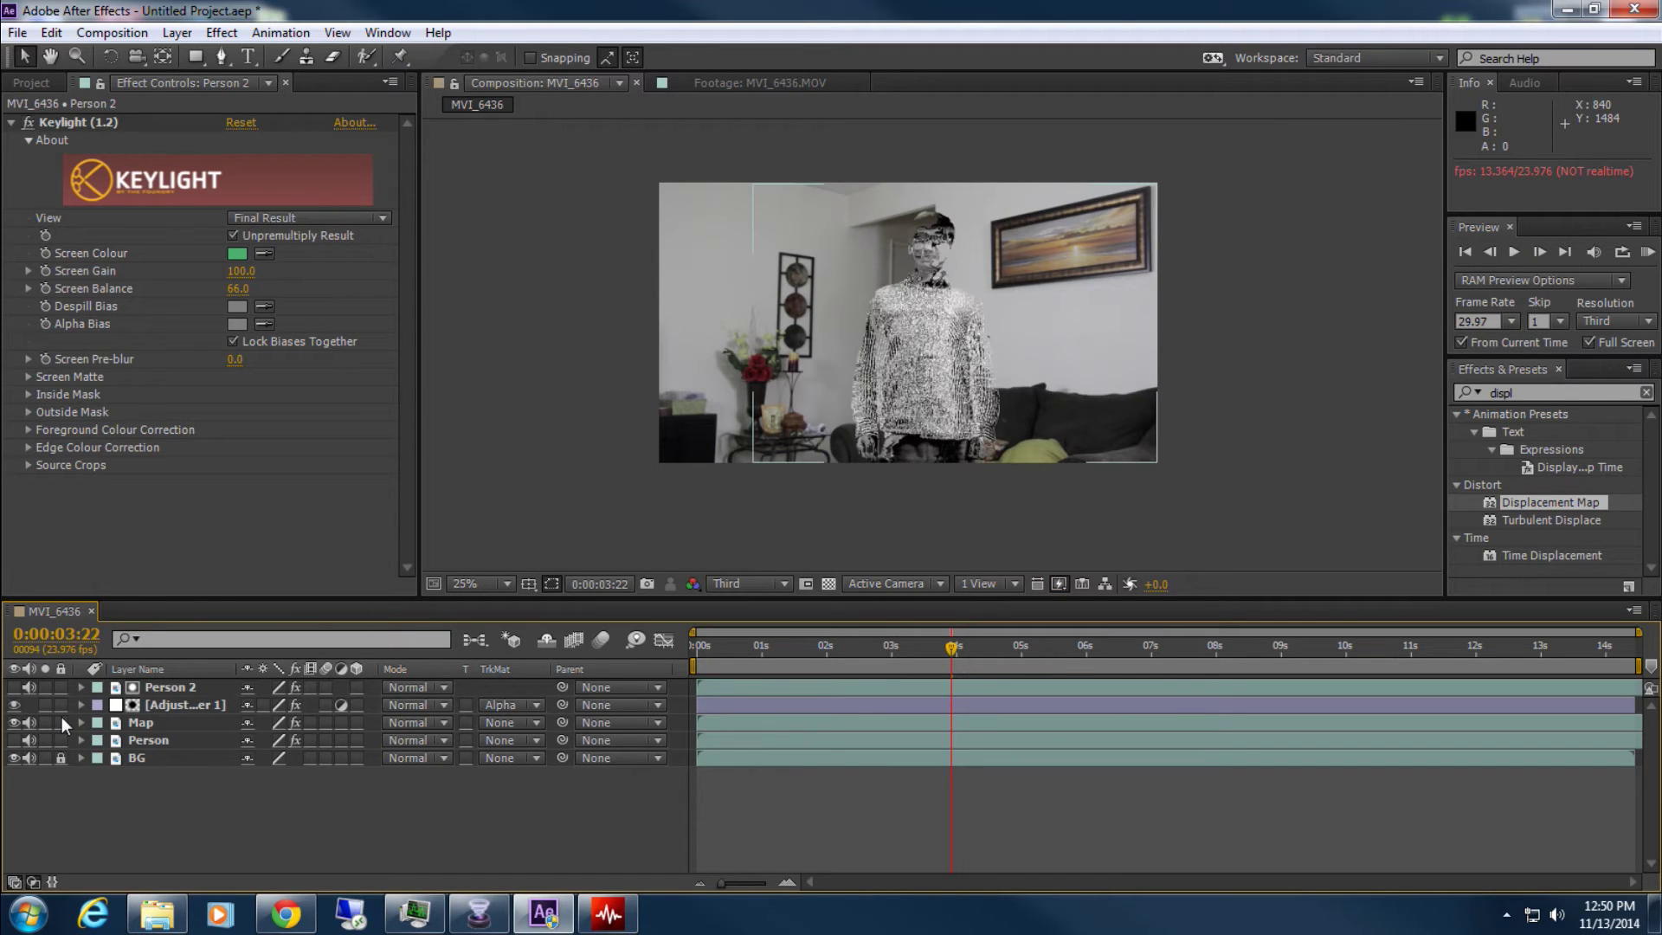
pyautogui.click(13, 740)
pyautogui.click(156, 741)
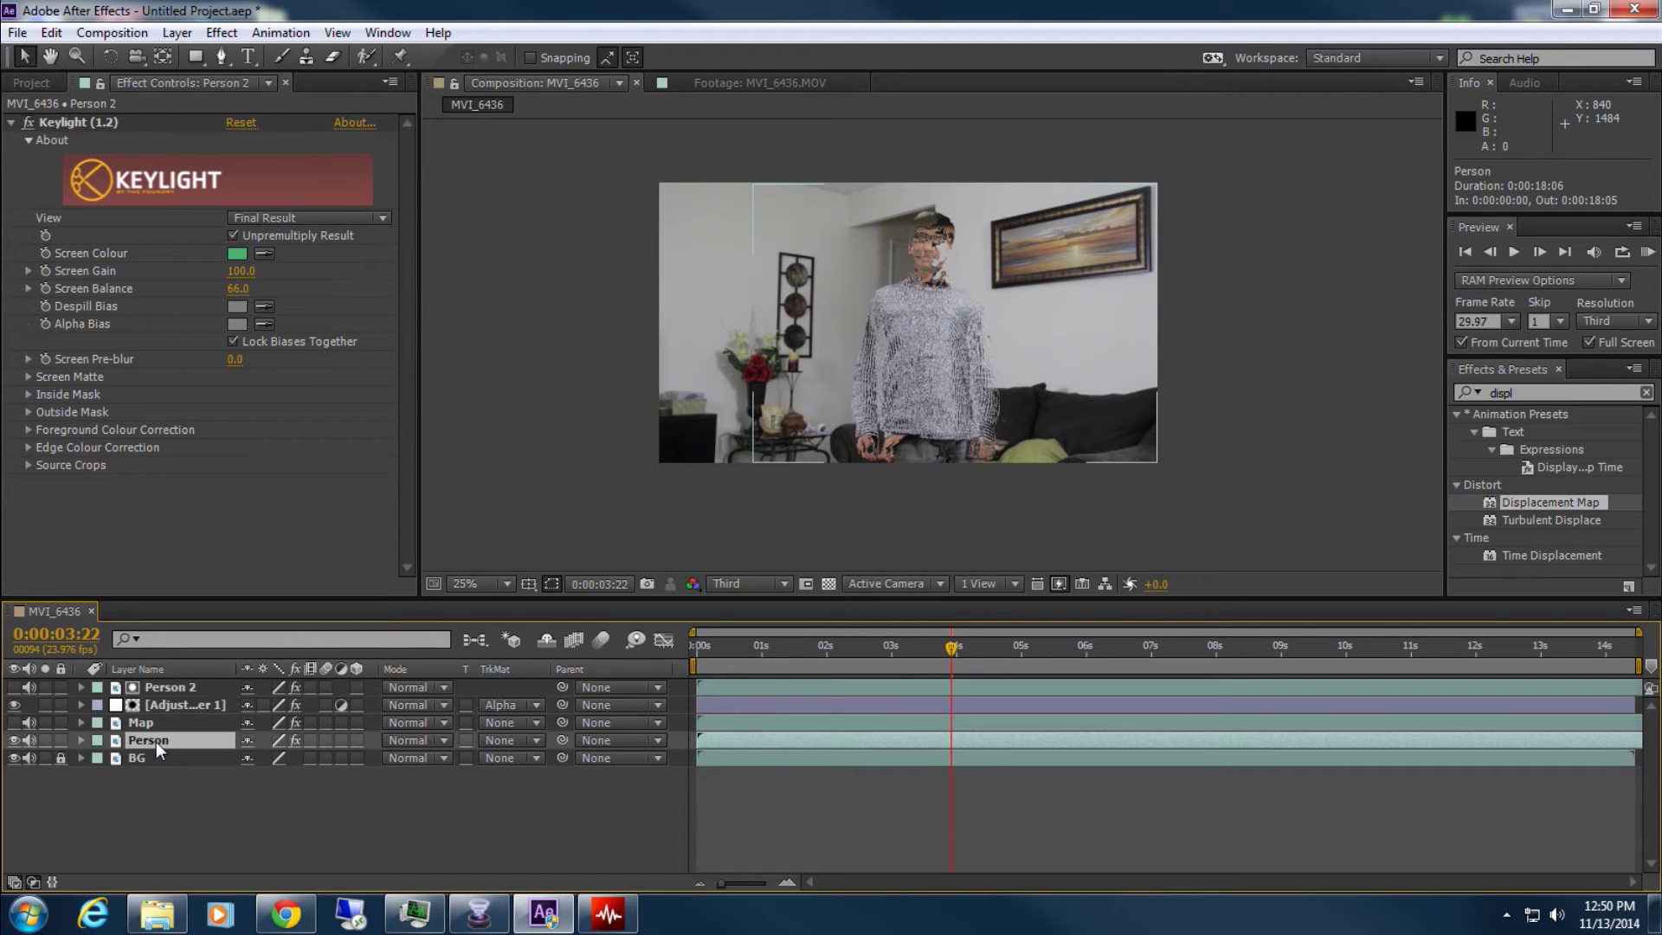
pyautogui.moveTo(173, 746); pyautogui.dragTo(172, 684)
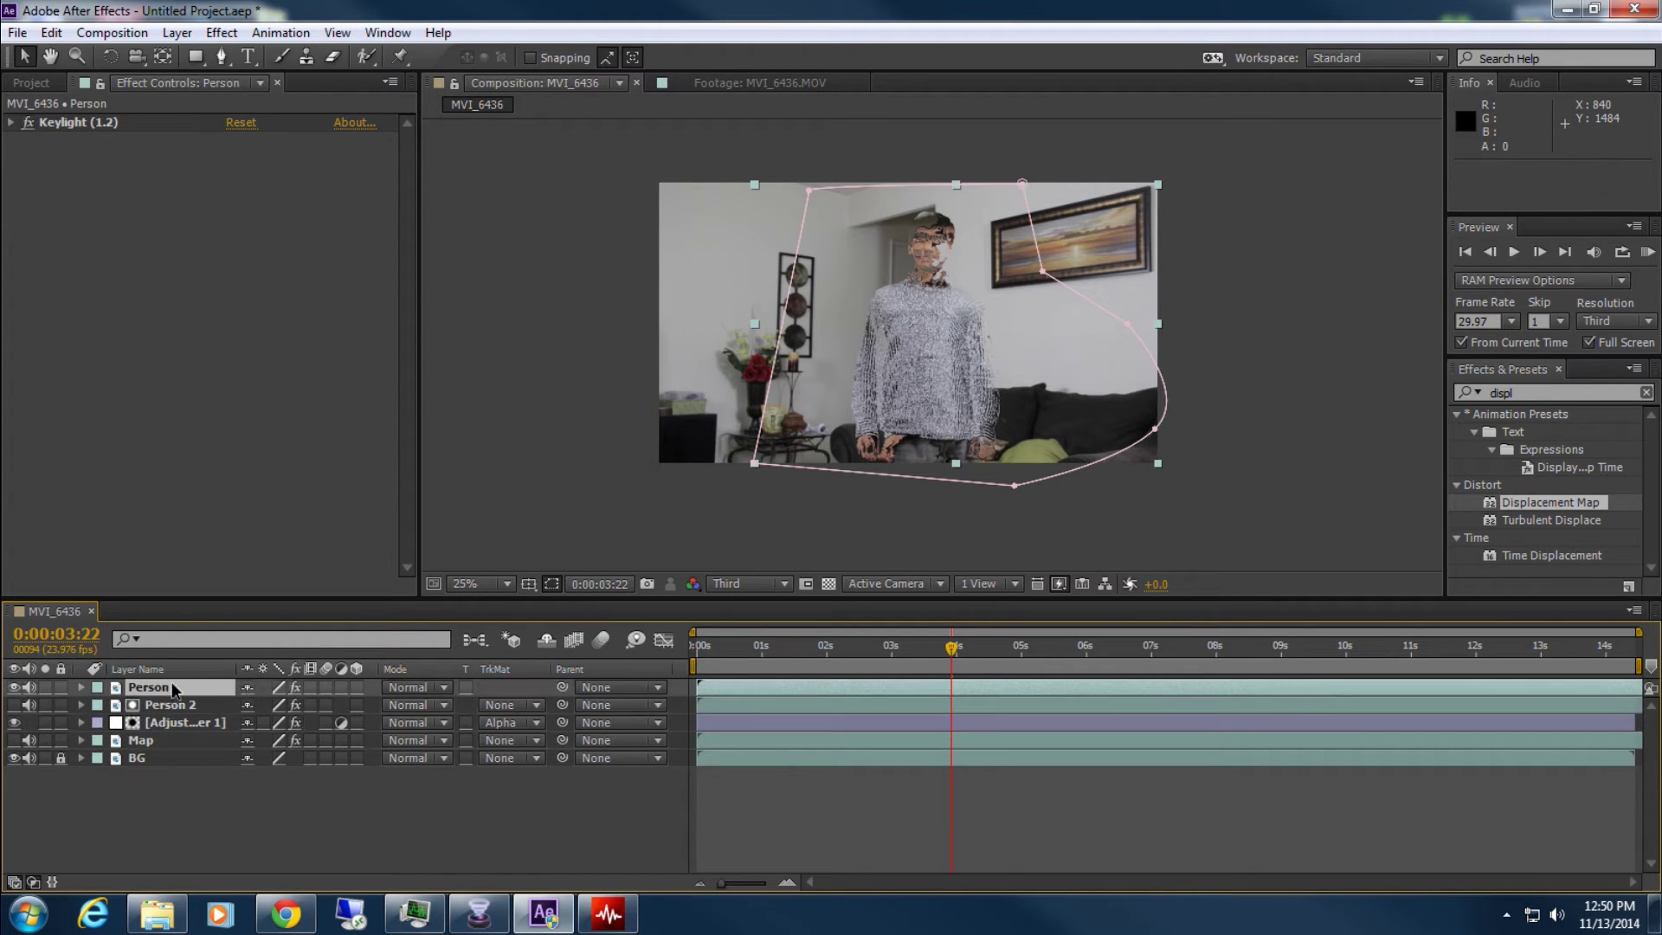
pyautogui.press('.')
pyautogui.moveTo(943, 408); pyautogui.dragTo(925, 457)
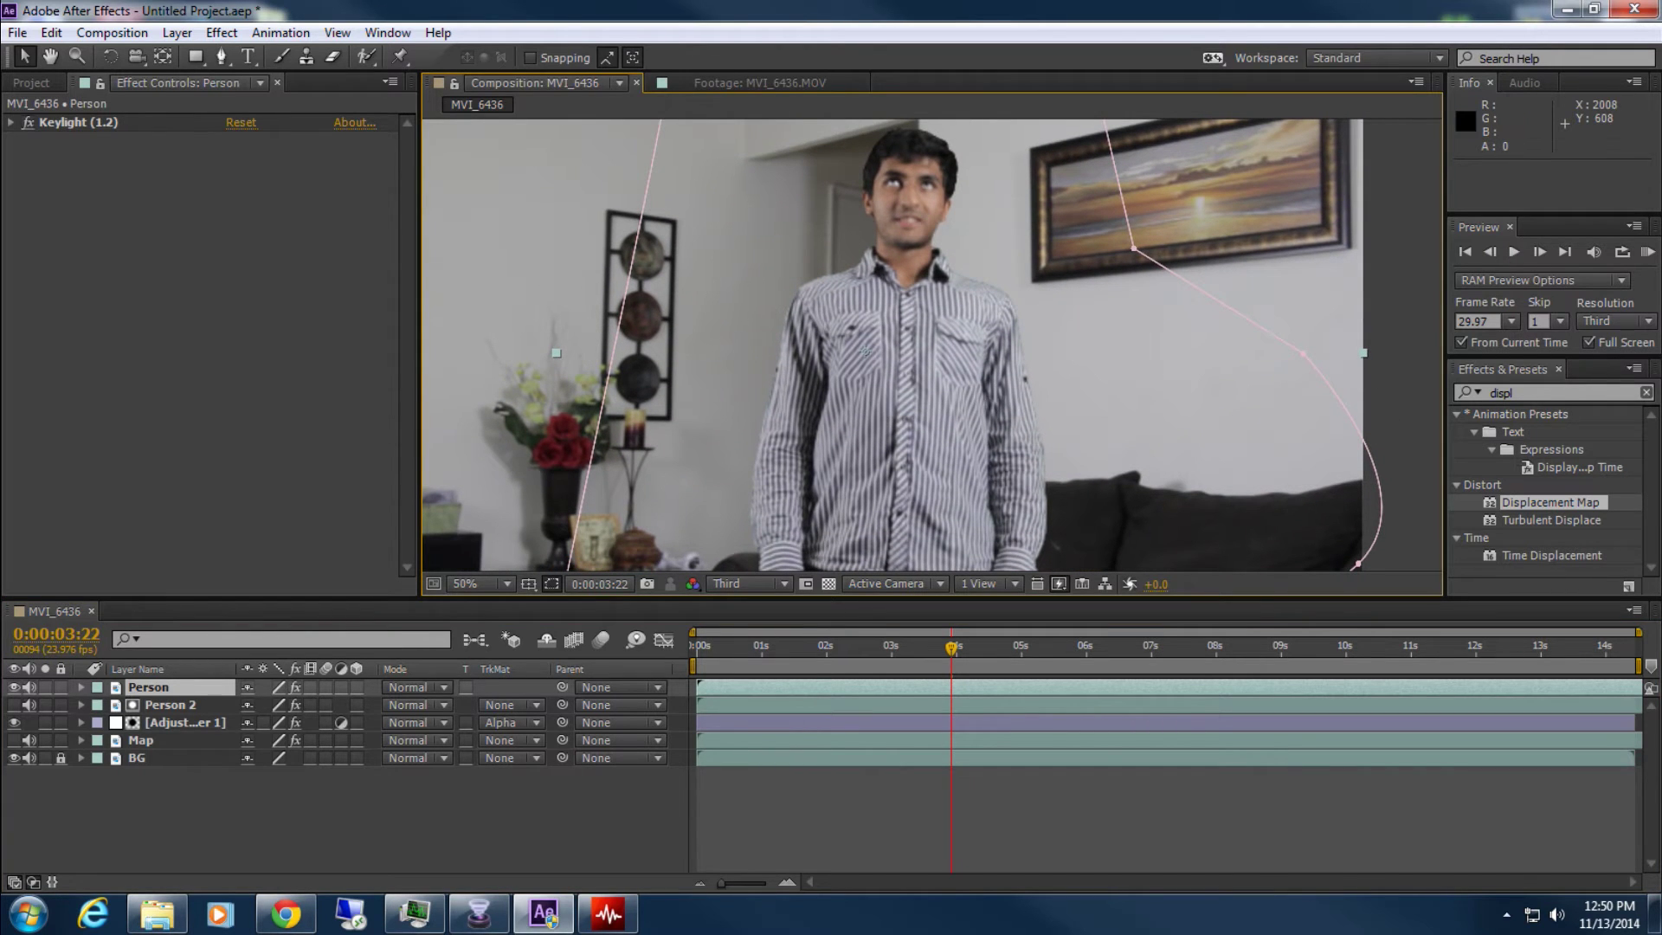
# Search the effects for "scat" and apply CC Scatterize to the Person layer
pyautogui.click(1644, 394)
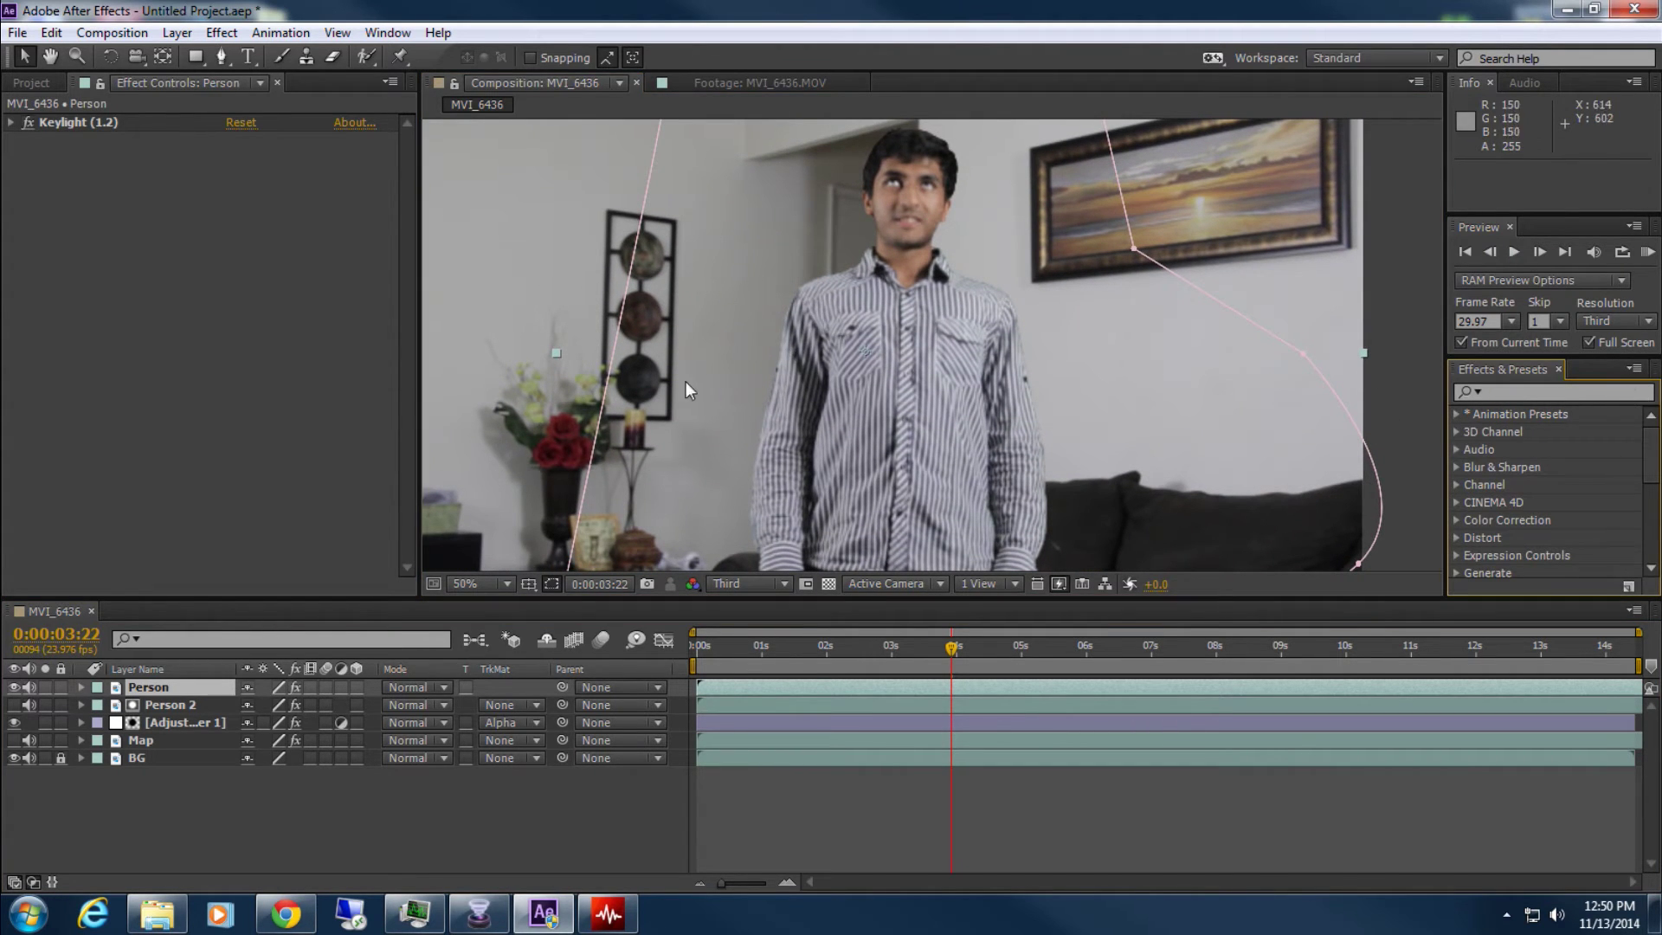
pyautogui.click(1528, 395)
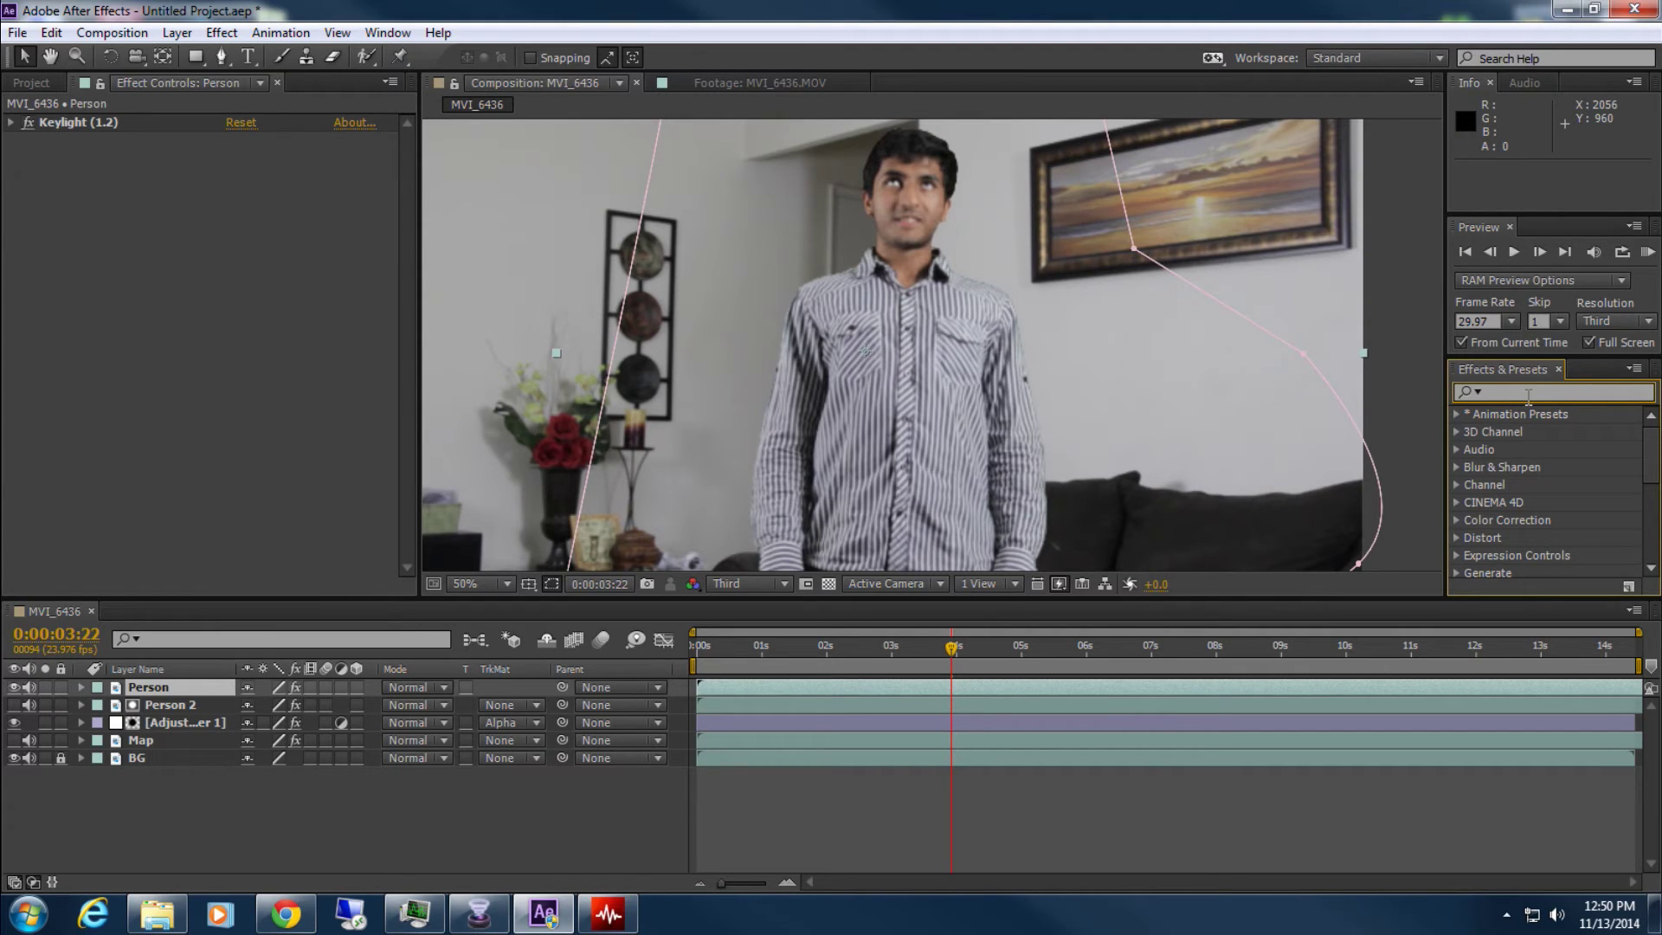
pyautogui.write('sca')
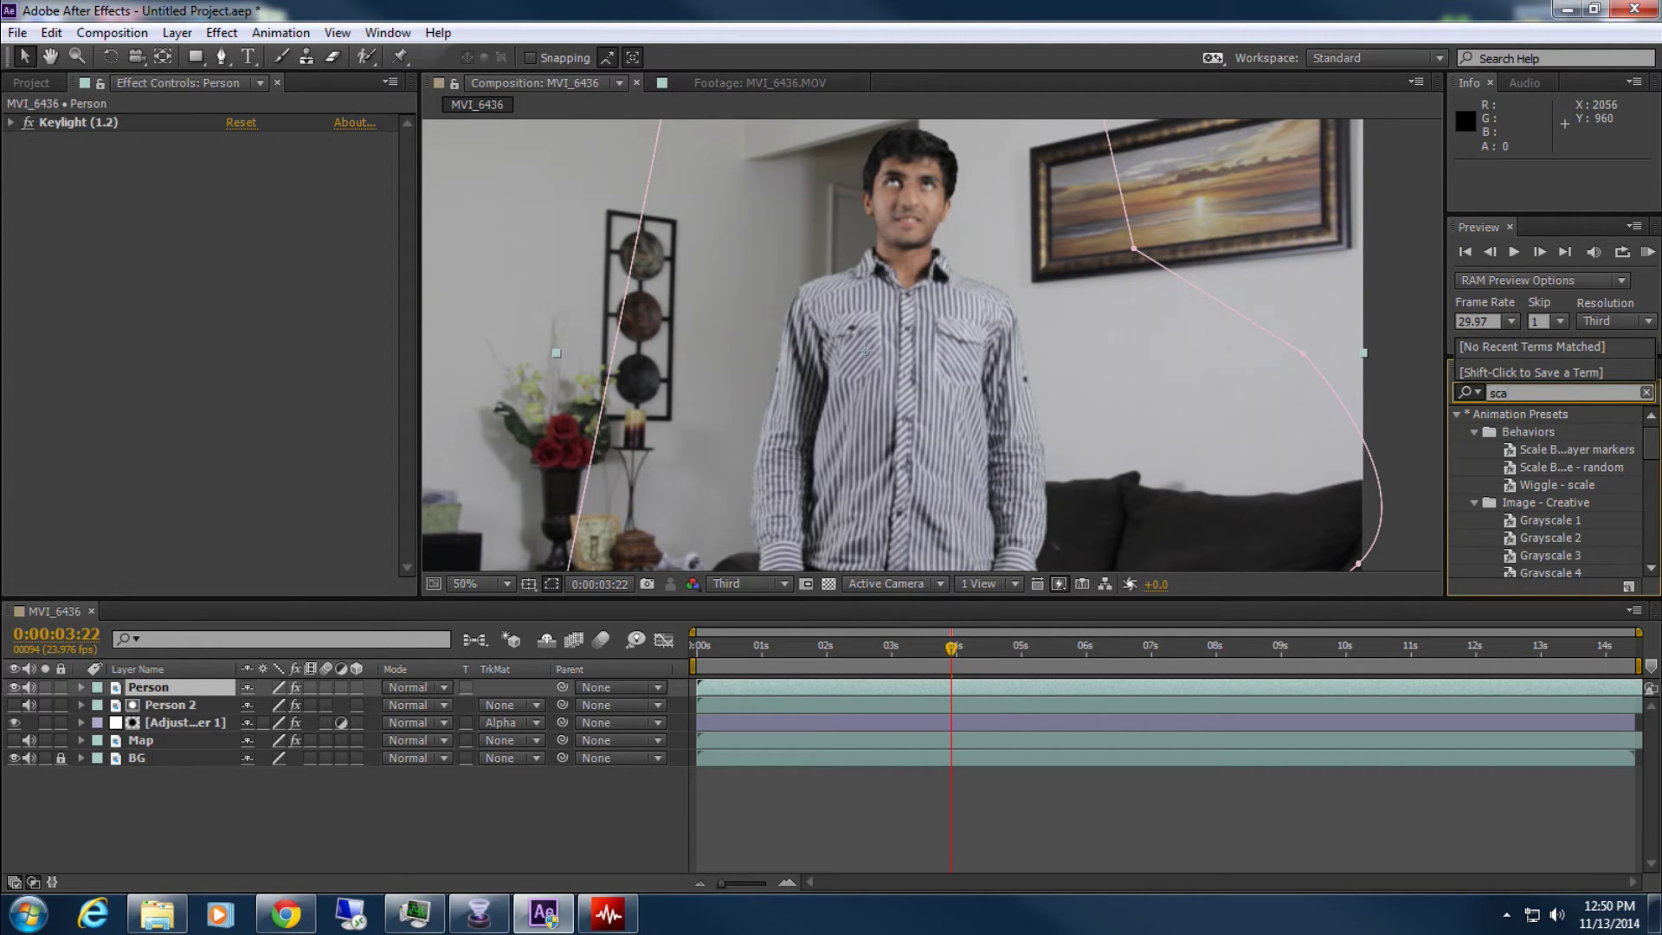
pyautogui.write('t')
pyautogui.moveTo(1546, 433); pyautogui.dragTo(885, 352)
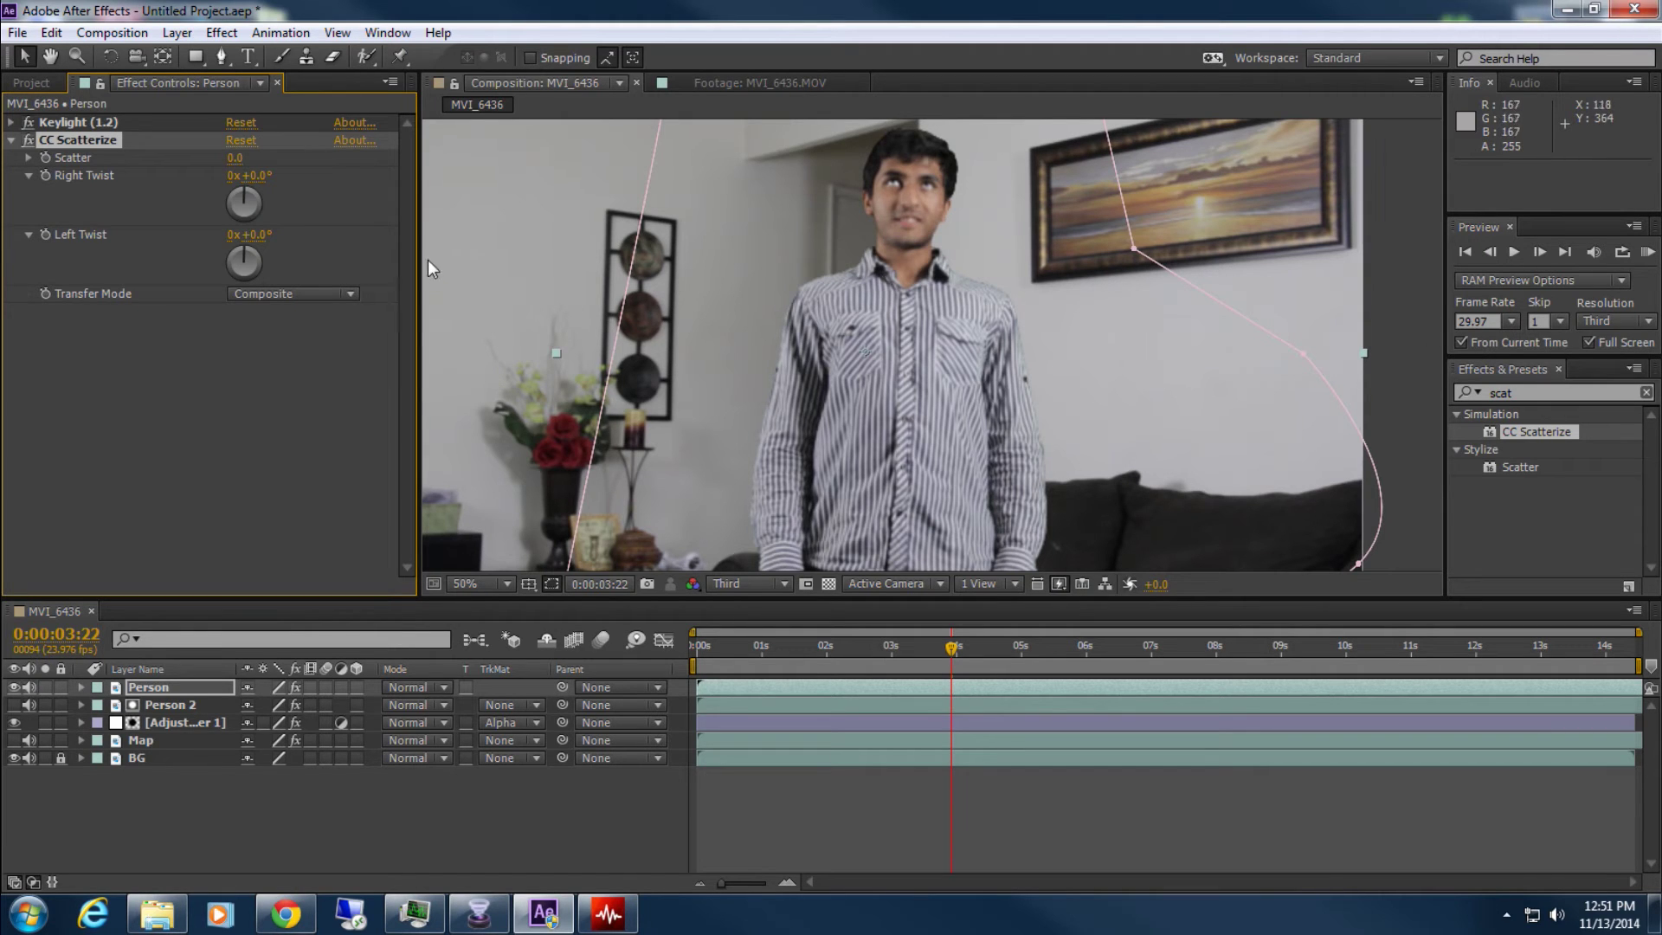
# Keyframe CC Scatterize's Scatter, Right Twist and Left Twist at 0:00:04:01 and 0:00:03:16, and reveal the keyframes in the timeline
pyautogui.moveTo(951, 645)
pyautogui.mouseDown()
pyautogui.moveTo(892, 645)
pyautogui.moveTo(964, 640)
pyautogui.mouseUp()
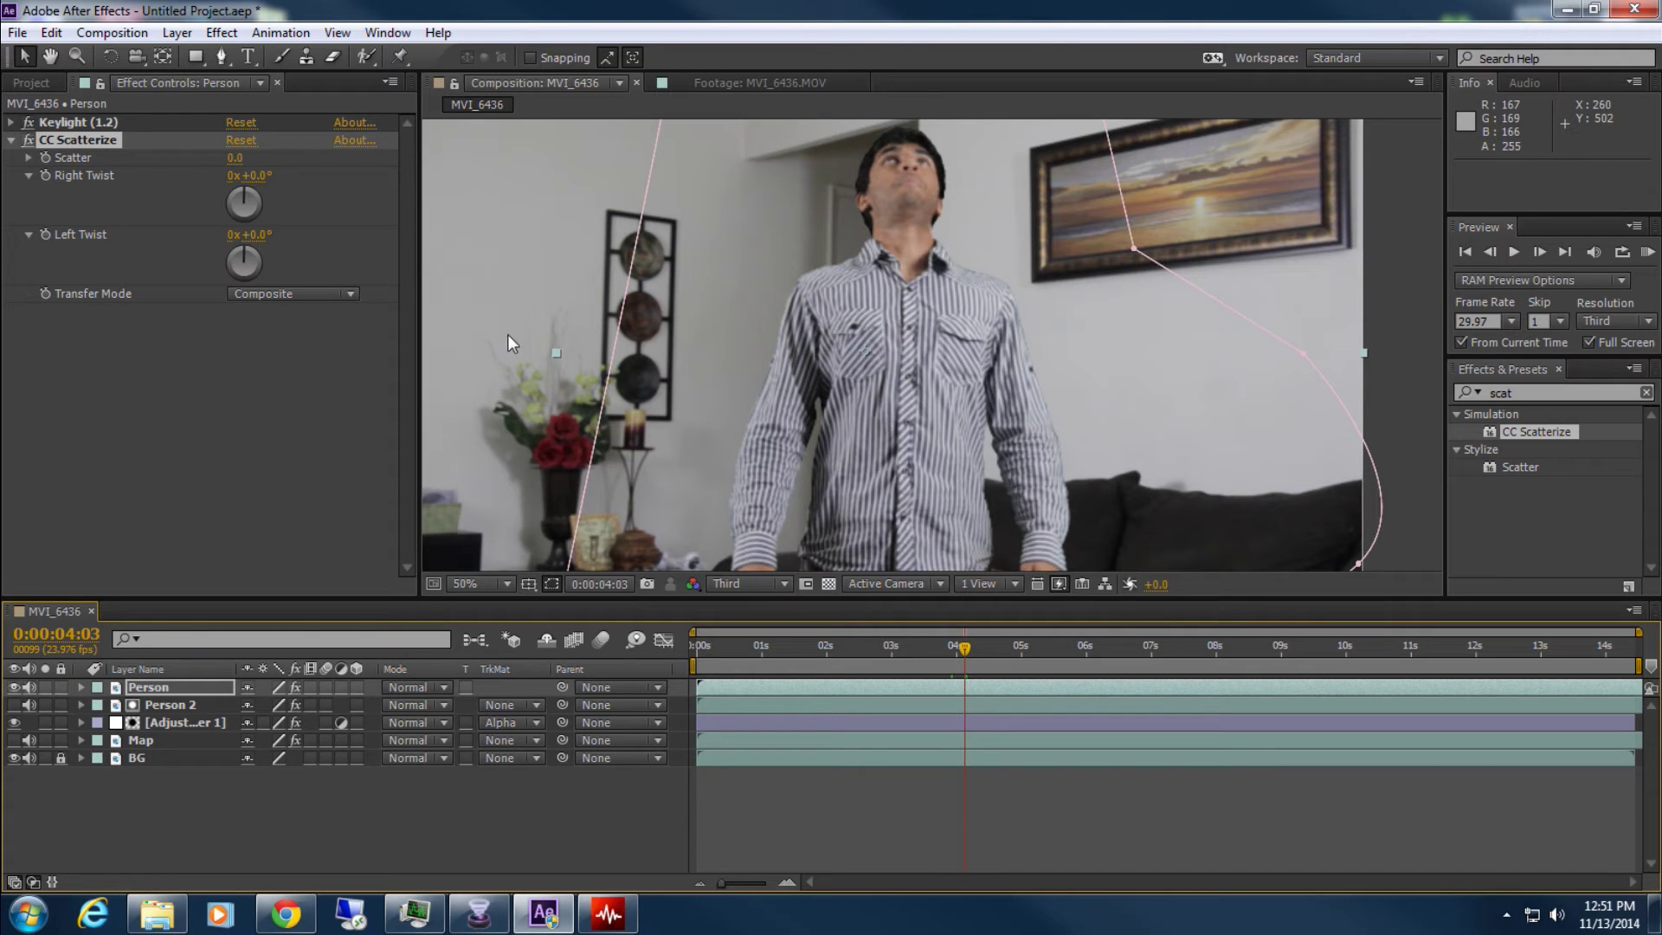
pyautogui.moveTo(982, 658)
pyautogui.mouseDown()
pyautogui.moveTo(930, 648)
pyautogui.moveTo(959, 646)
pyautogui.mouseUp()
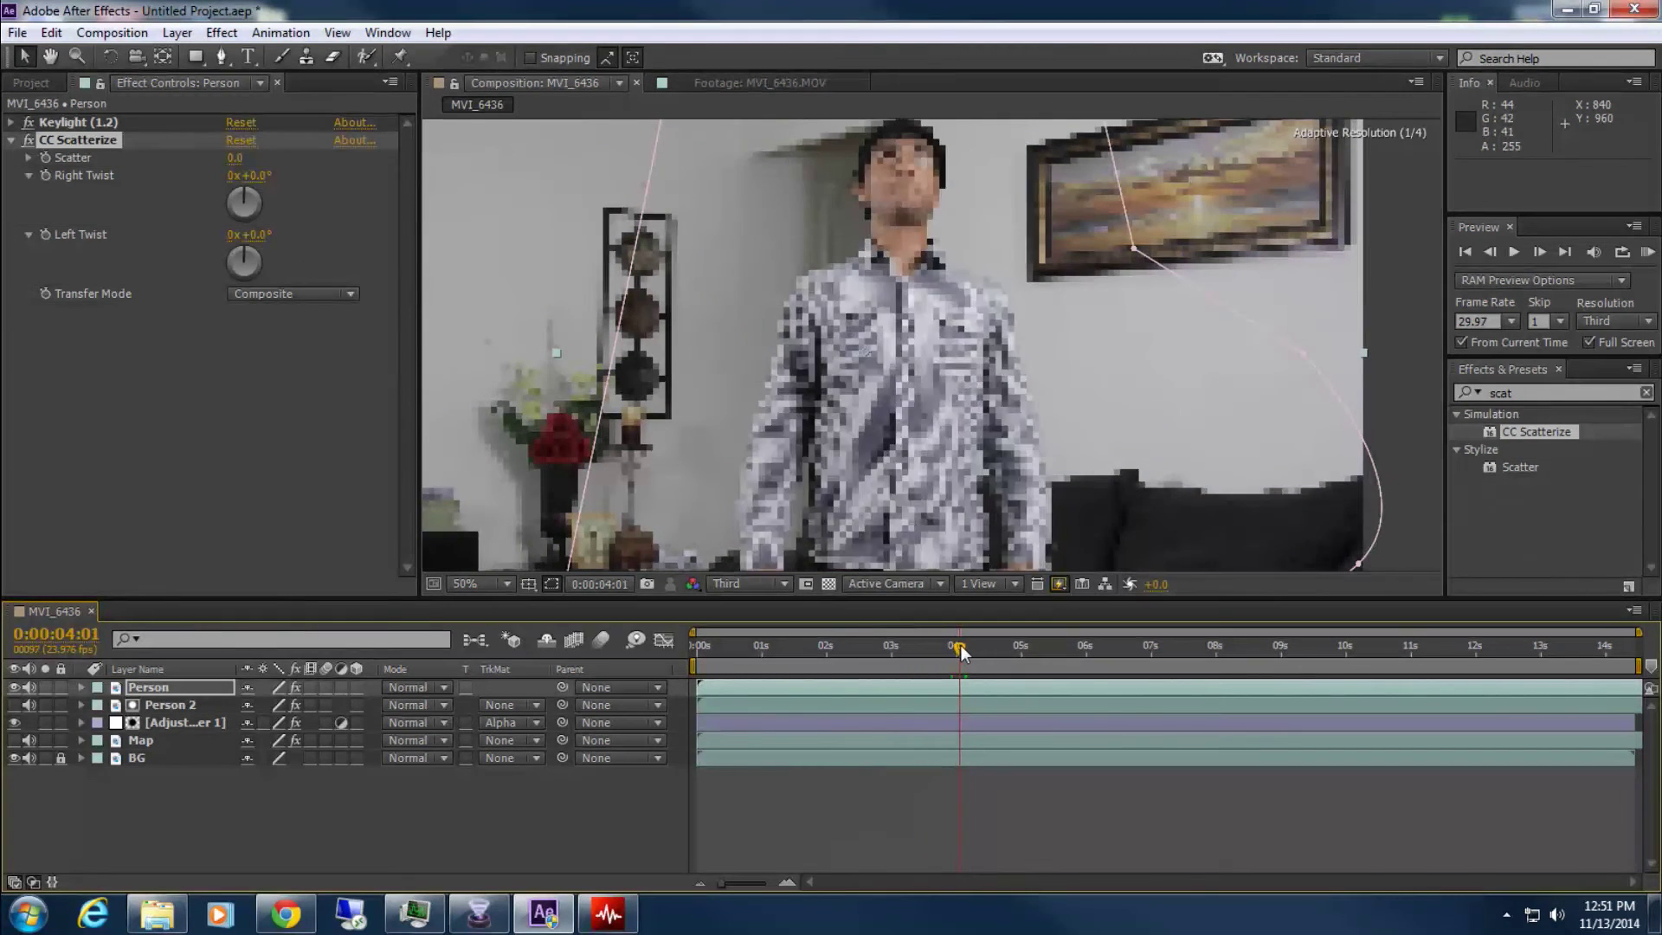
pyautogui.click(47, 157)
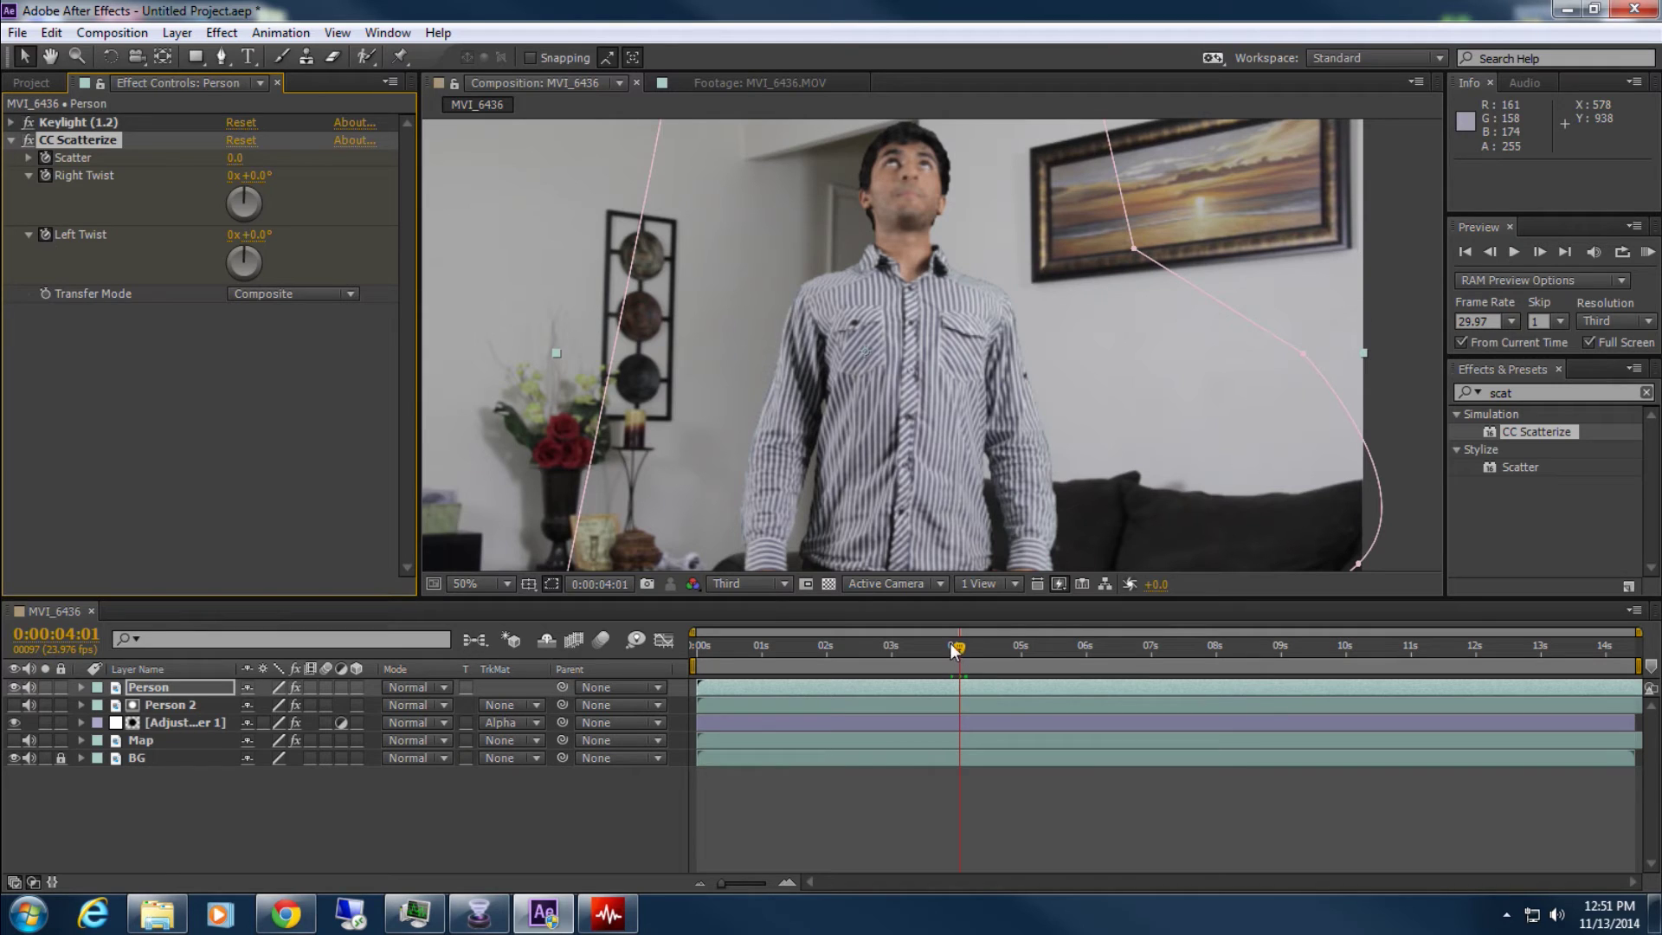
pyautogui.moveTo(956, 645); pyautogui.dragTo(934, 646)
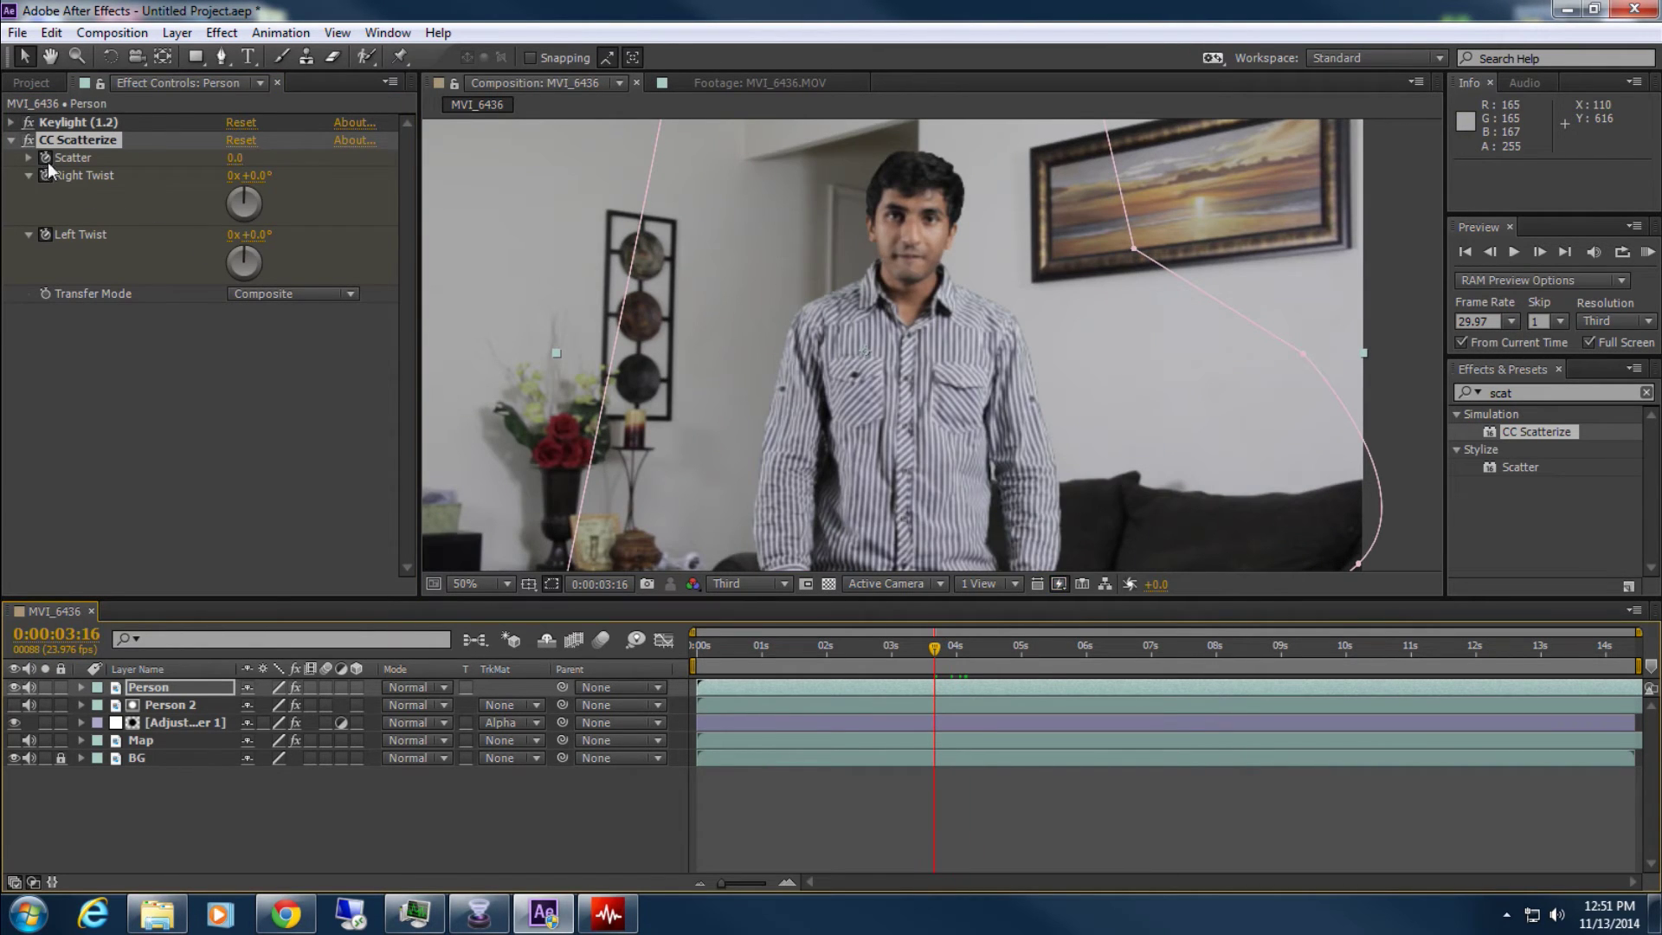
pyautogui.press('u')
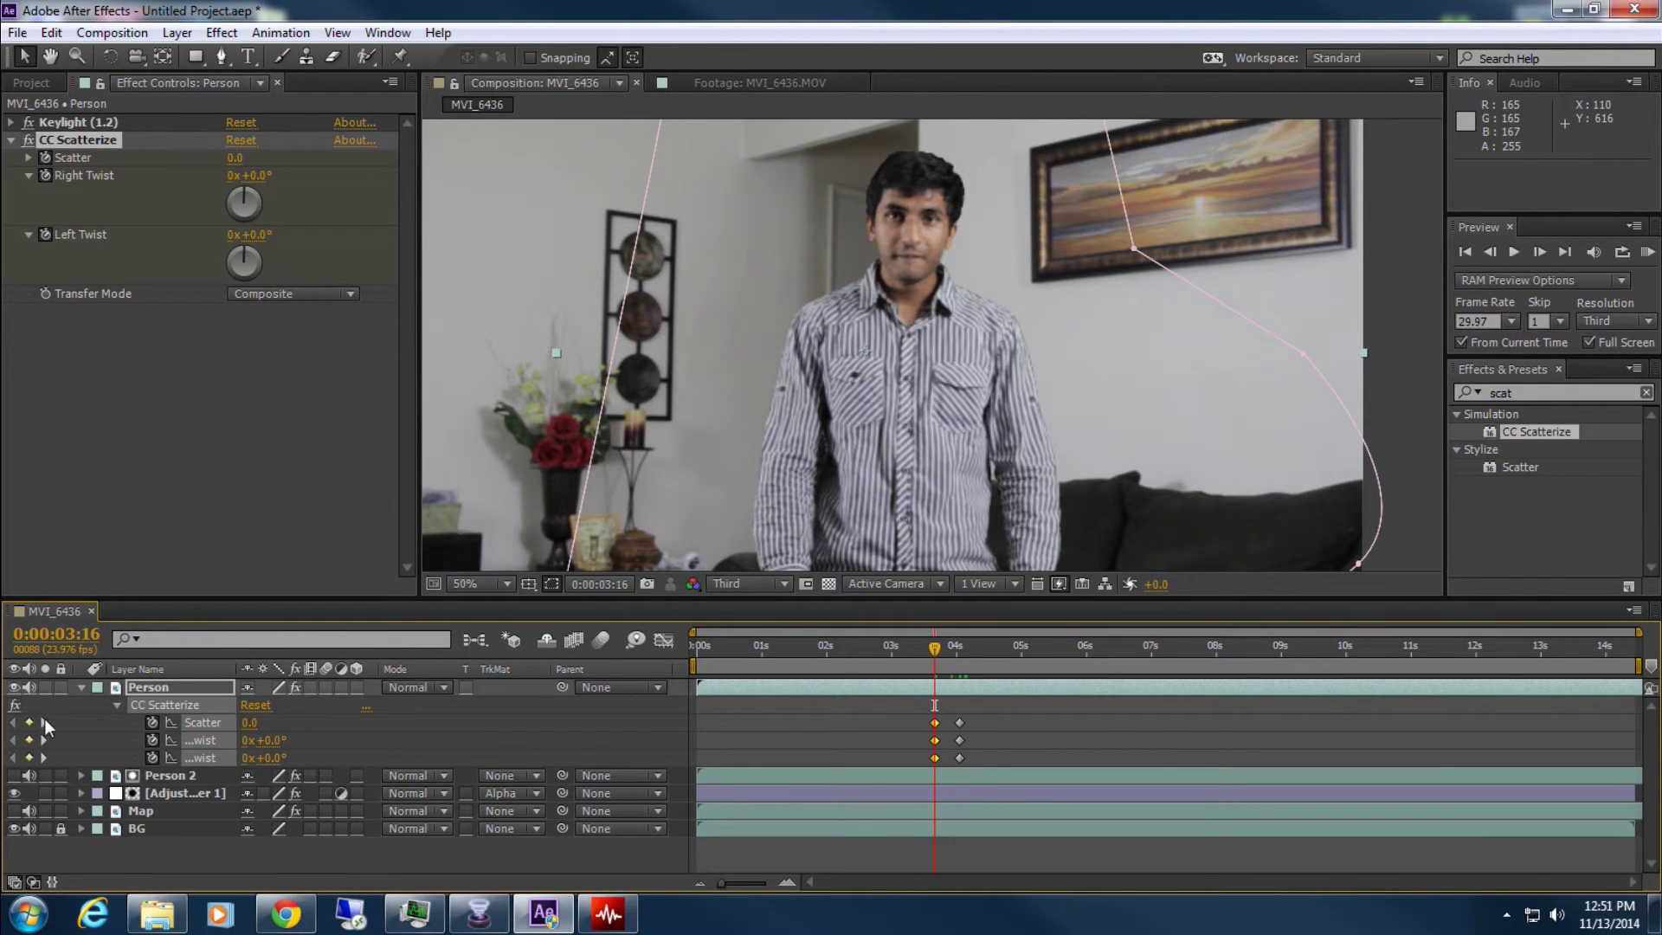
# Set the Scatter value to 59 at the 0:00:04:01 keyframe on the Person layer
pyautogui.click(43, 723)
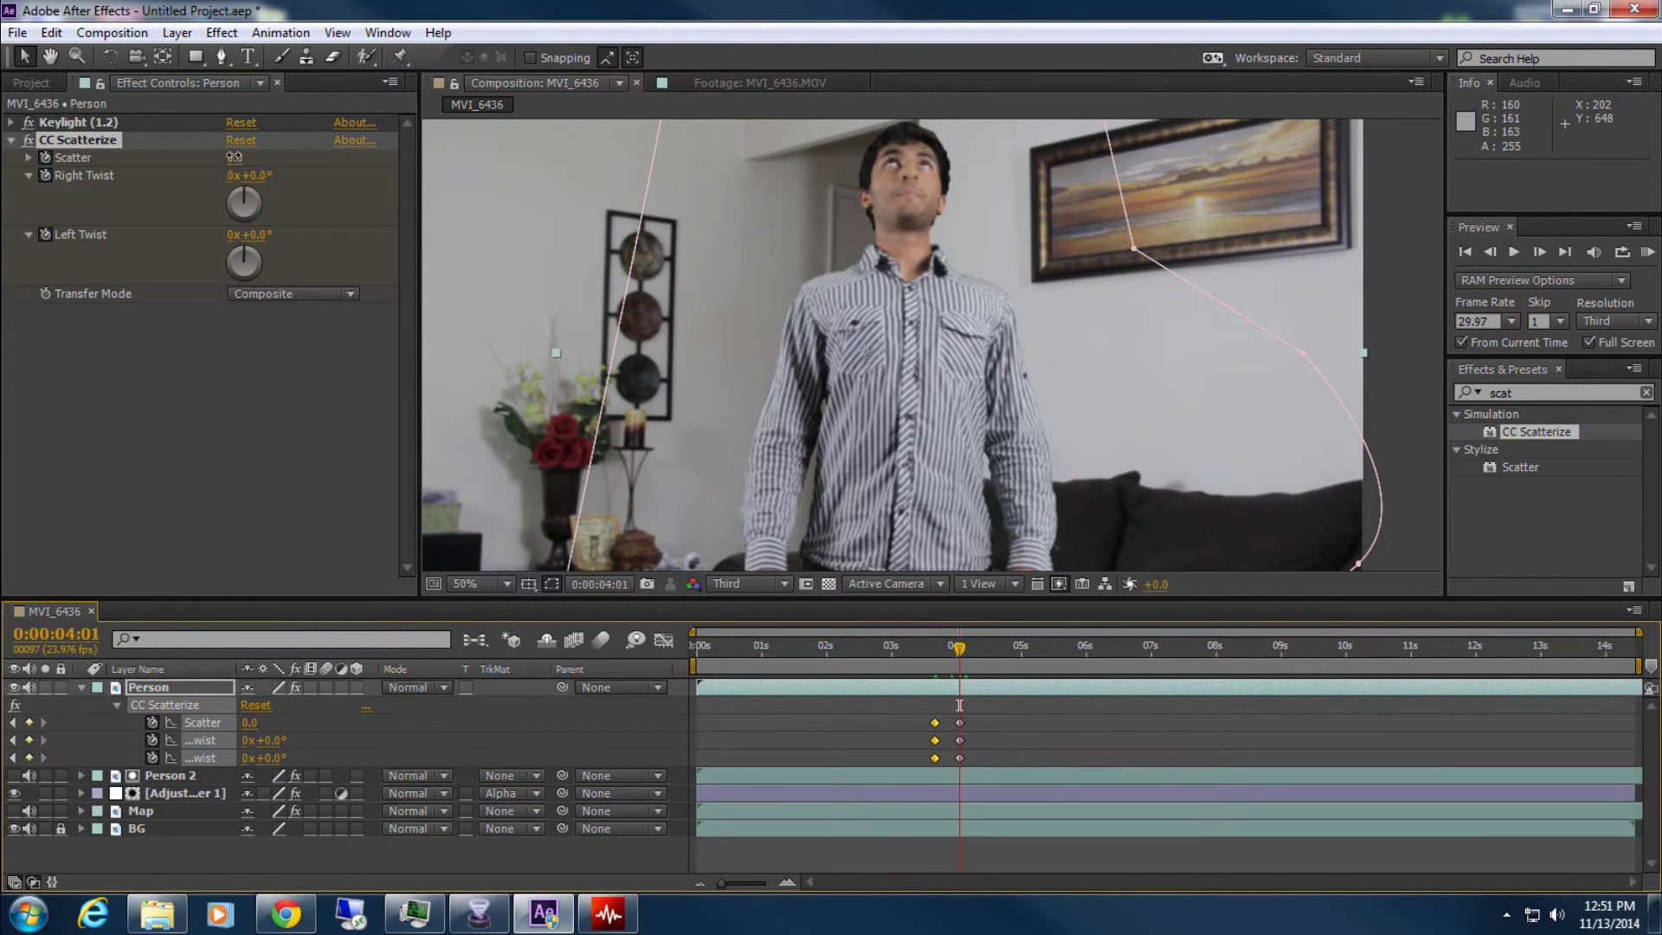
pyautogui.moveTo(245, 164); pyautogui.dragTo(466, 234)
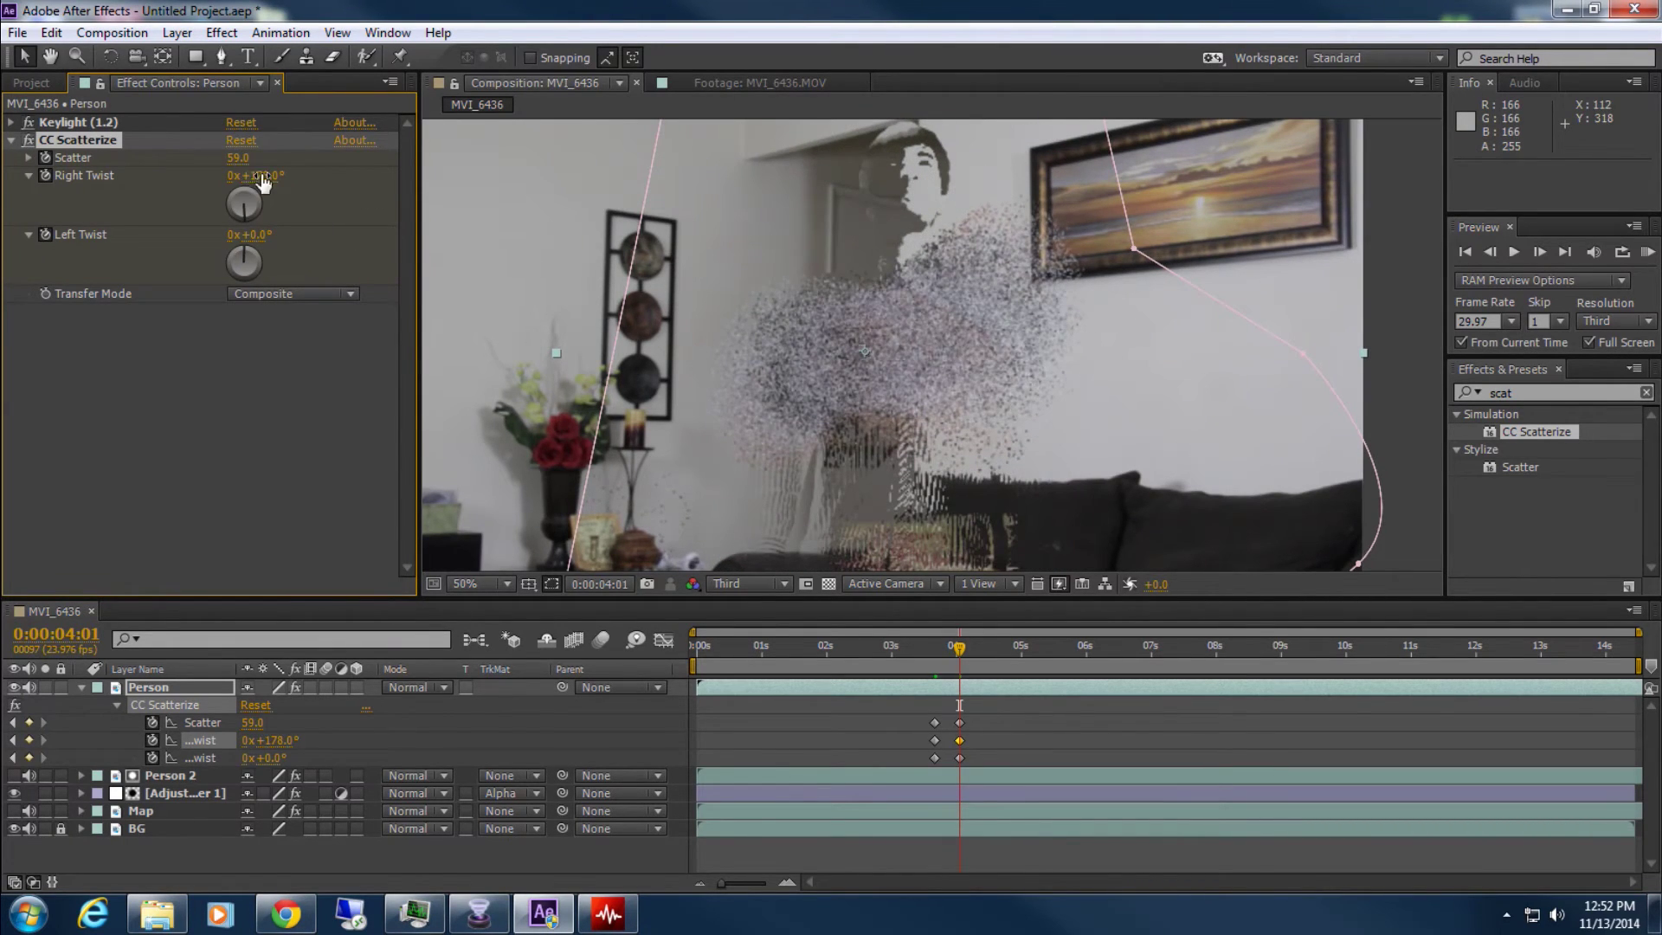
# Set CC Scatterize's Right Twist to 163°, Left Twist to -195° and Scatter to 0 at the 0:00:04:01 keyframe
pyautogui.moveTo(263, 182); pyautogui.dragTo(6, 184)
pyautogui.moveTo(264, 176); pyautogui.dragTo(261, 176)
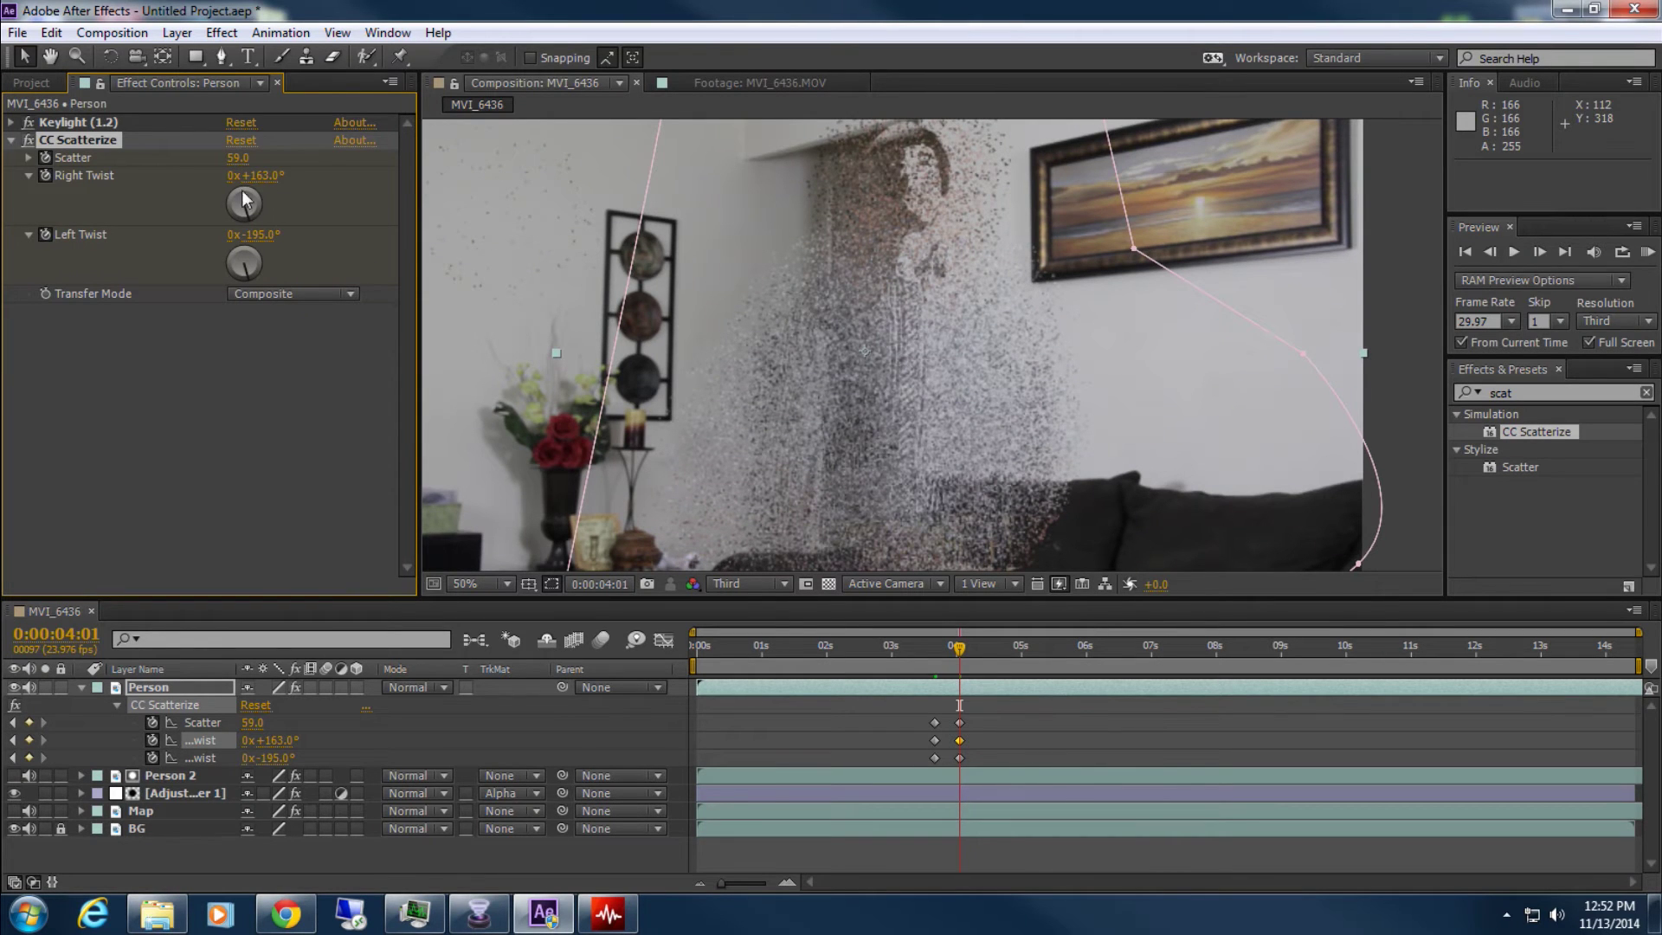
pyautogui.moveTo(229, 163); pyautogui.dragTo(158, 141)
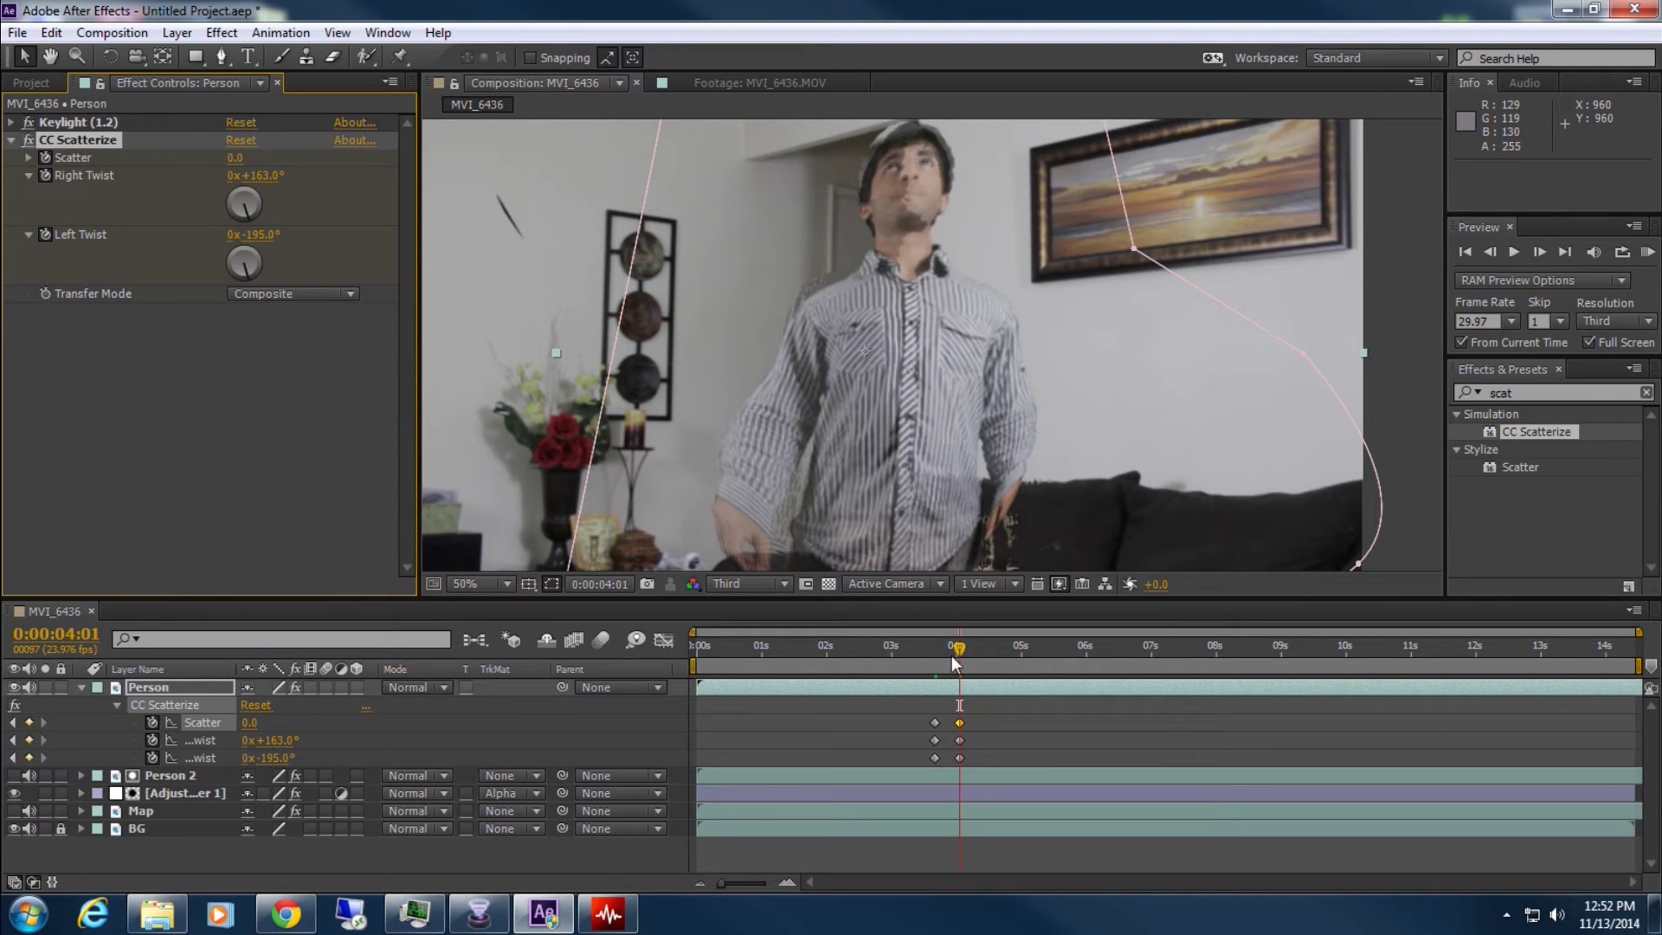
# Move all of the Person layer's CC Scatterize keyframes later in time, placing the end keyframes at 0:00:04:15
pyautogui.moveTo(959, 648)
pyautogui.mouseDown()
pyautogui.moveTo(929, 639)
pyautogui.moveTo(965, 642)
pyautogui.mouseUp()
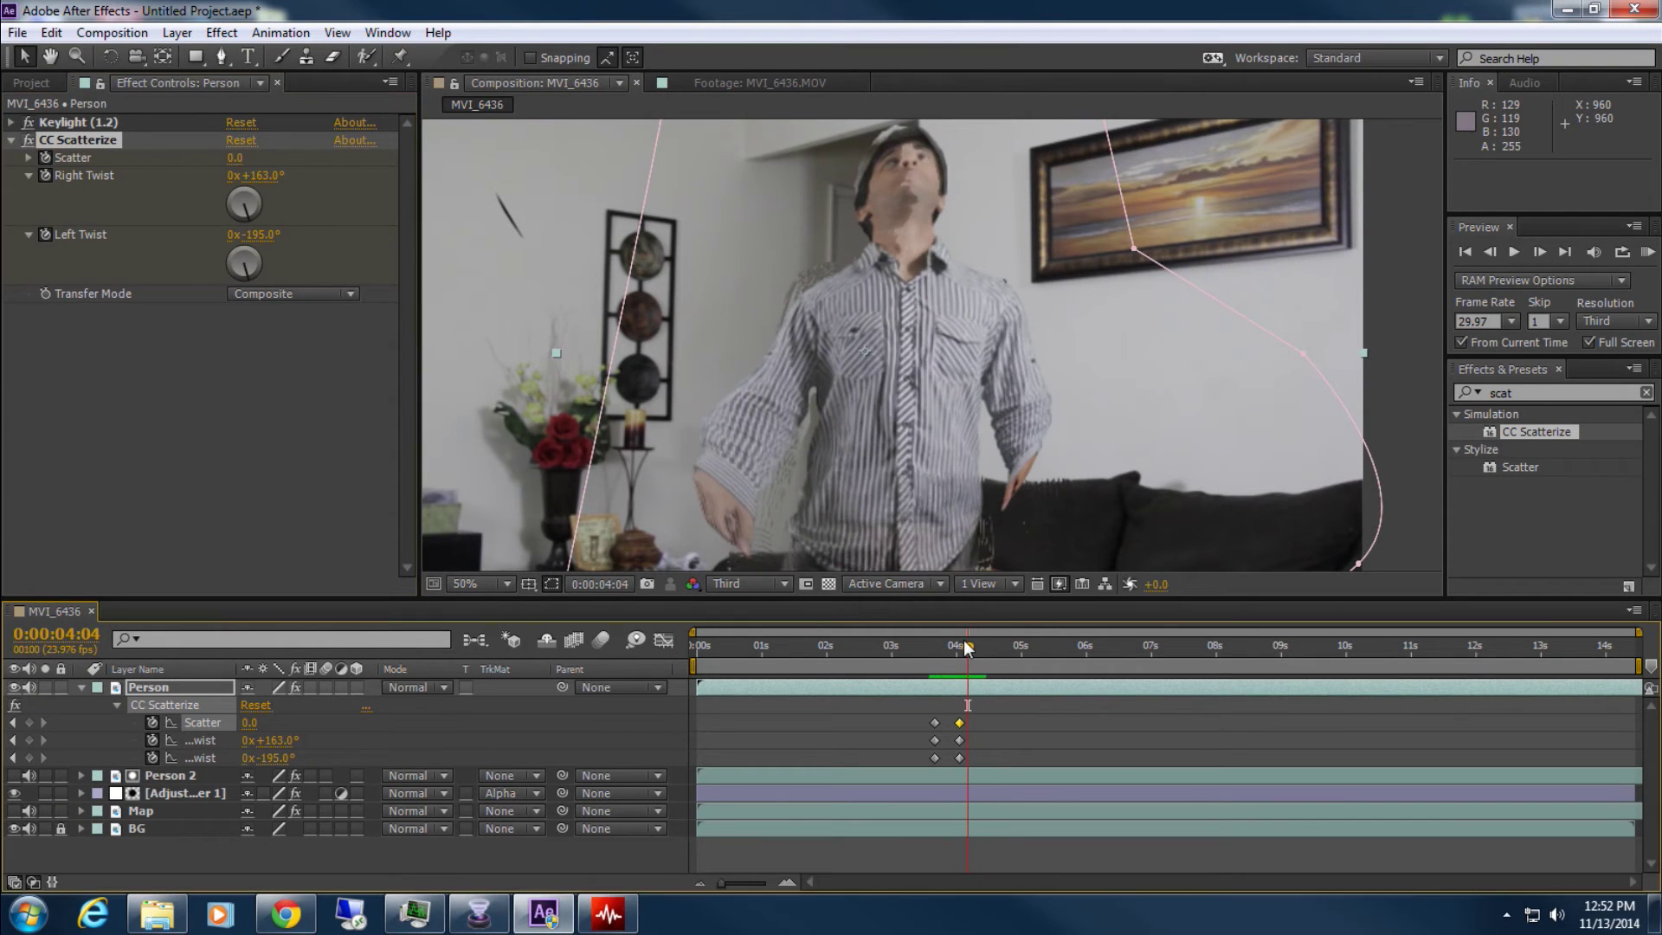
pyautogui.moveTo(991, 762); pyautogui.dragTo(973, 731)
pyautogui.moveTo(969, 641)
pyautogui.mouseDown()
pyautogui.moveTo(1009, 647)
pyautogui.moveTo(995, 644)
pyautogui.mouseUp()
pyautogui.click(1058, 704)
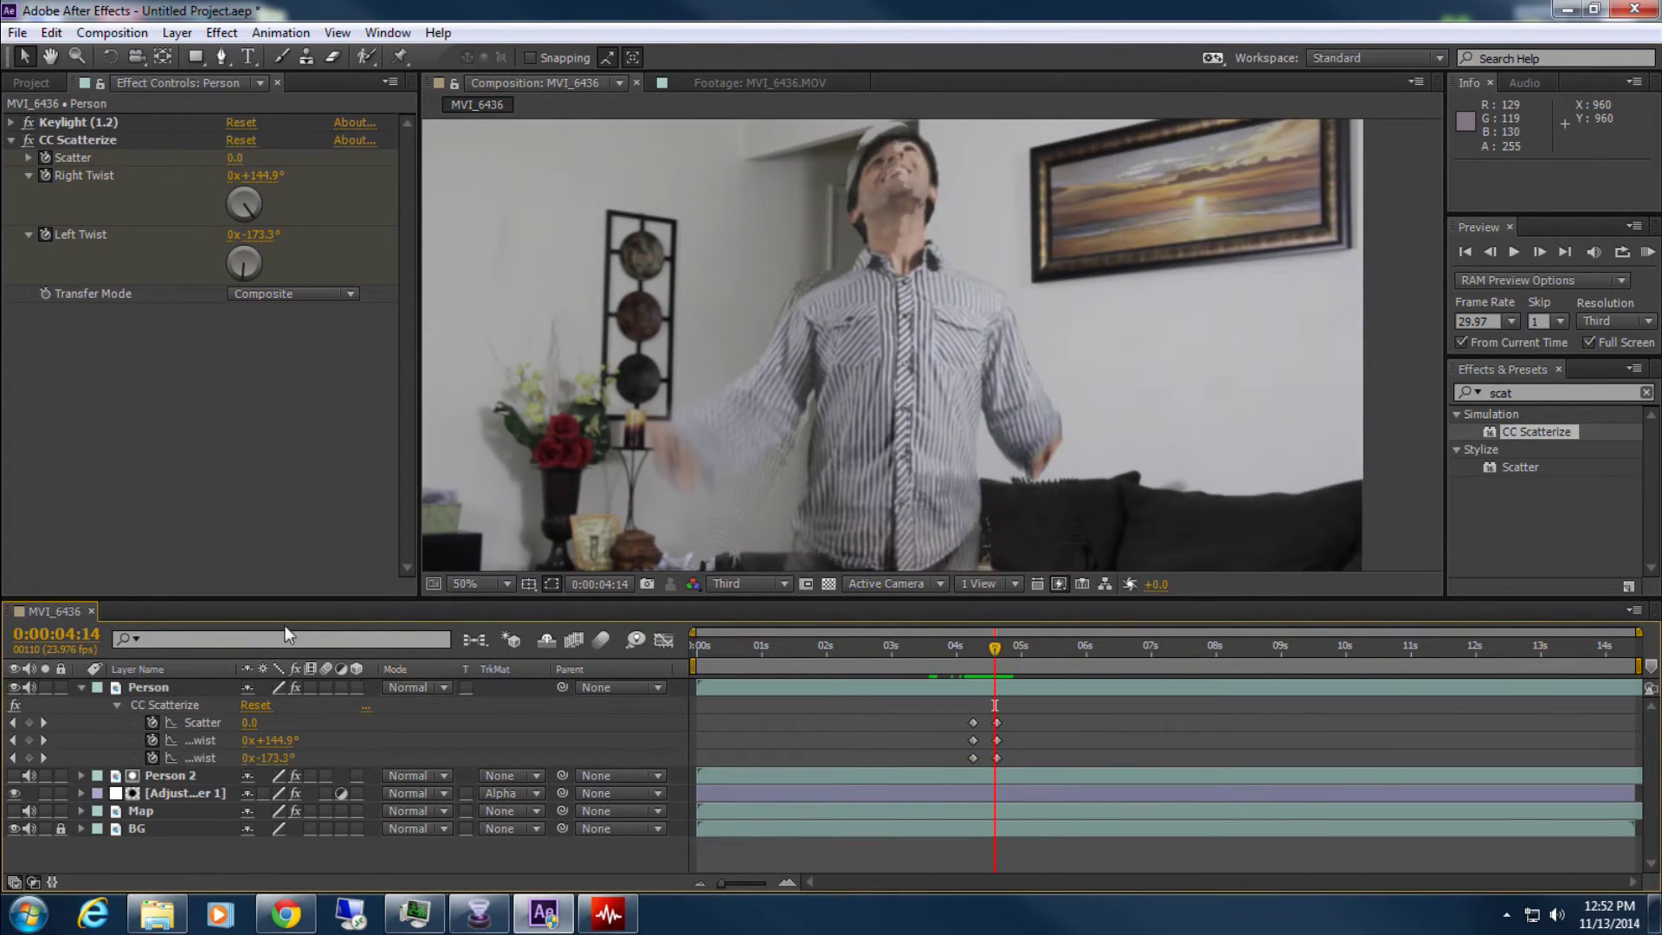
# Raise Scatter to 53 and then 92 at the 0:00:04:15 keyframe, and preview the dissolve from 0:00:03:17
pyautogui.click(45, 724)
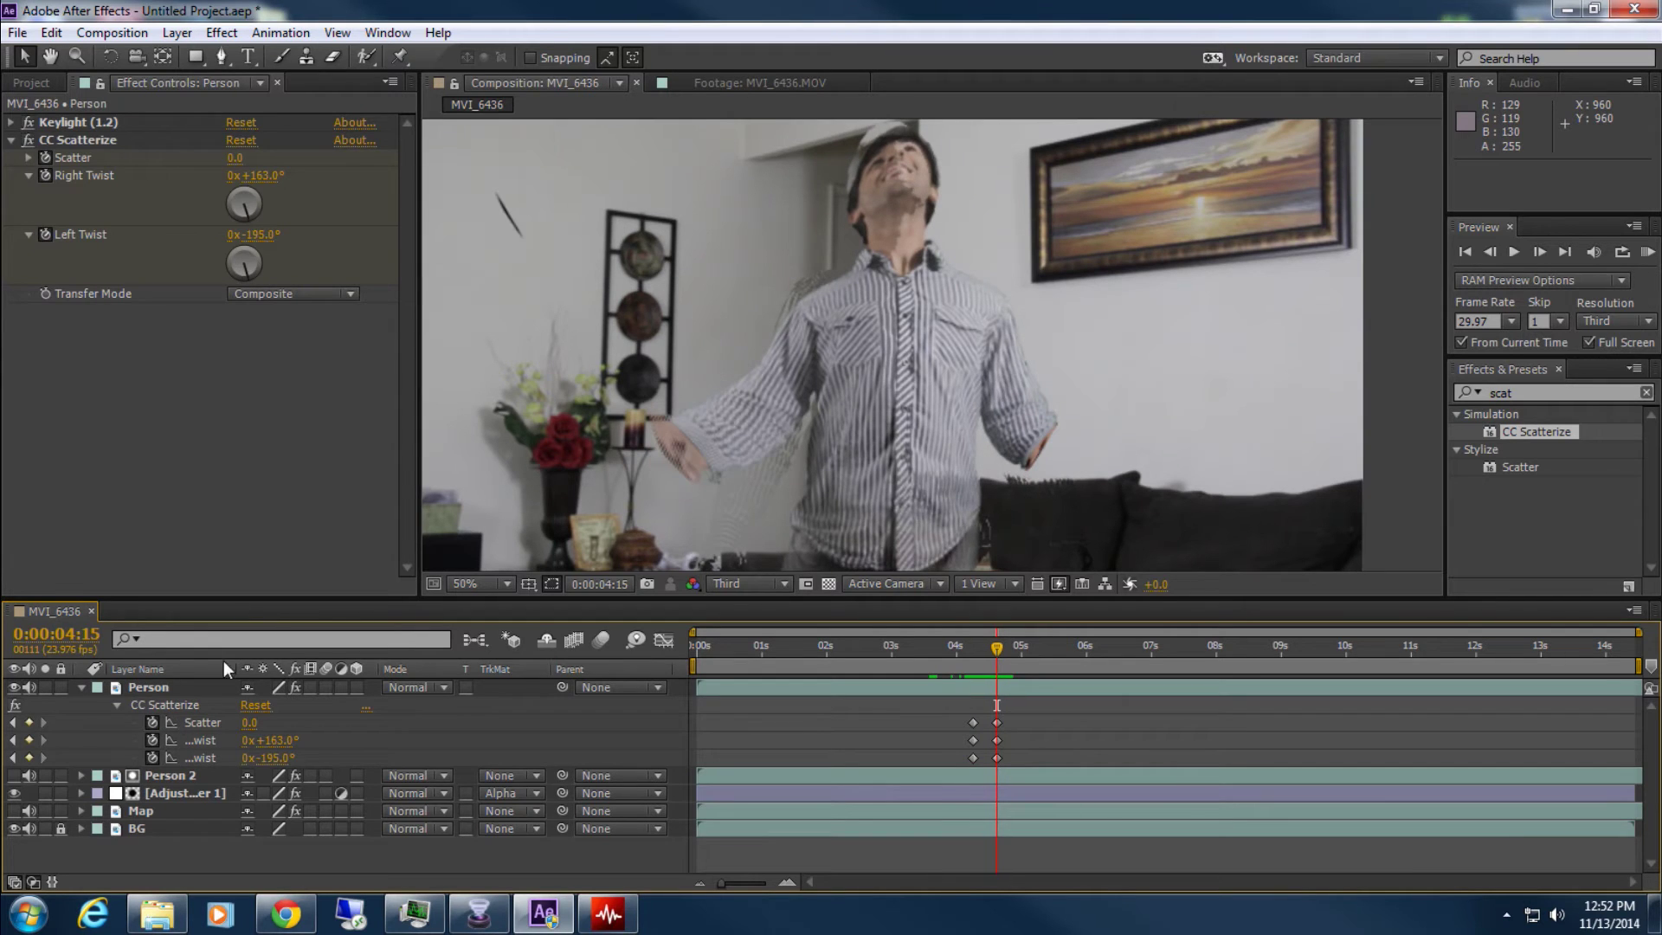
pyautogui.moveTo(234, 163); pyautogui.dragTo(461, 246)
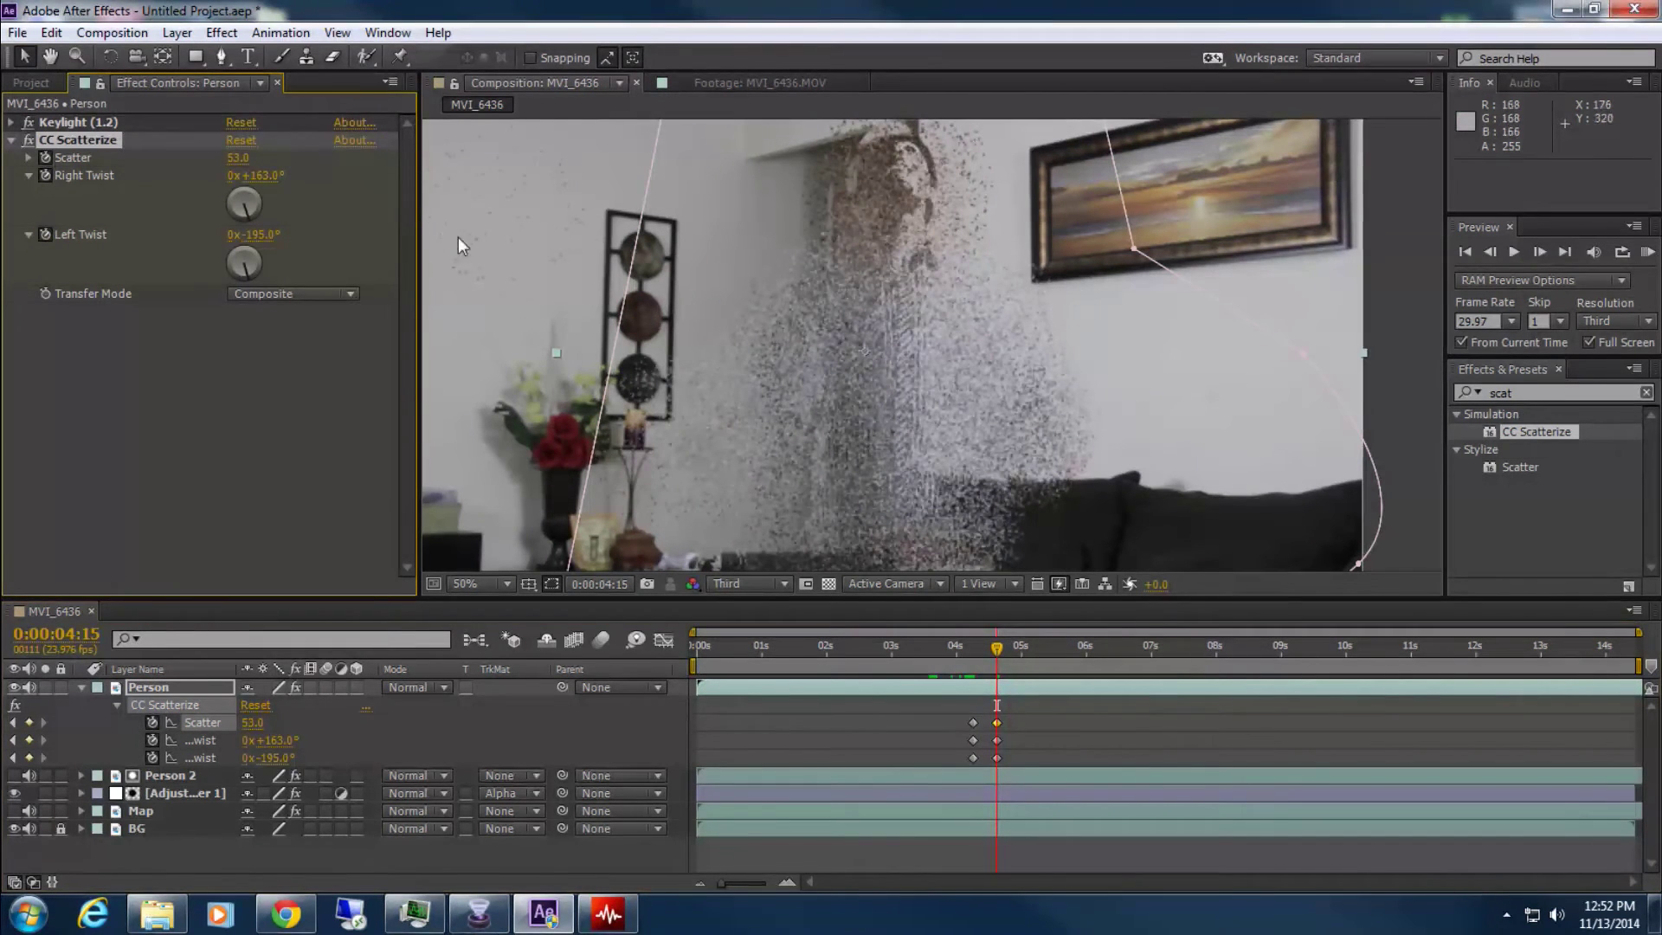
pyautogui.click(1017, 691)
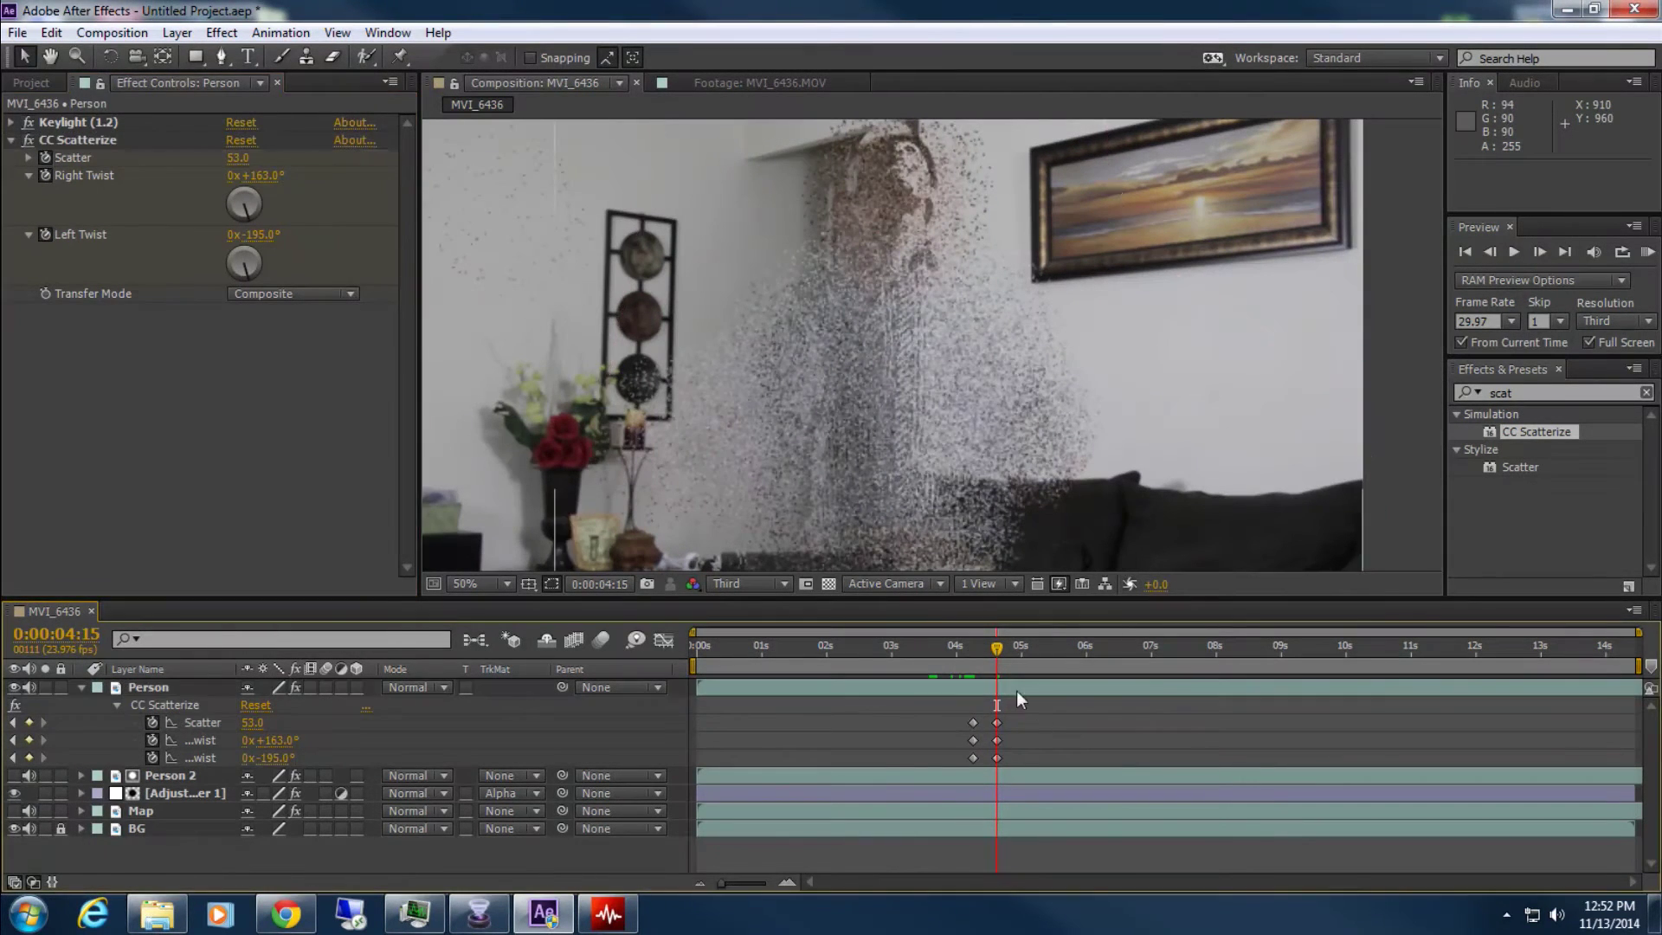
pyautogui.moveTo(996, 648)
pyautogui.mouseDown()
pyautogui.moveTo(959, 649)
pyautogui.moveTo(1001, 641)
pyautogui.mouseUp()
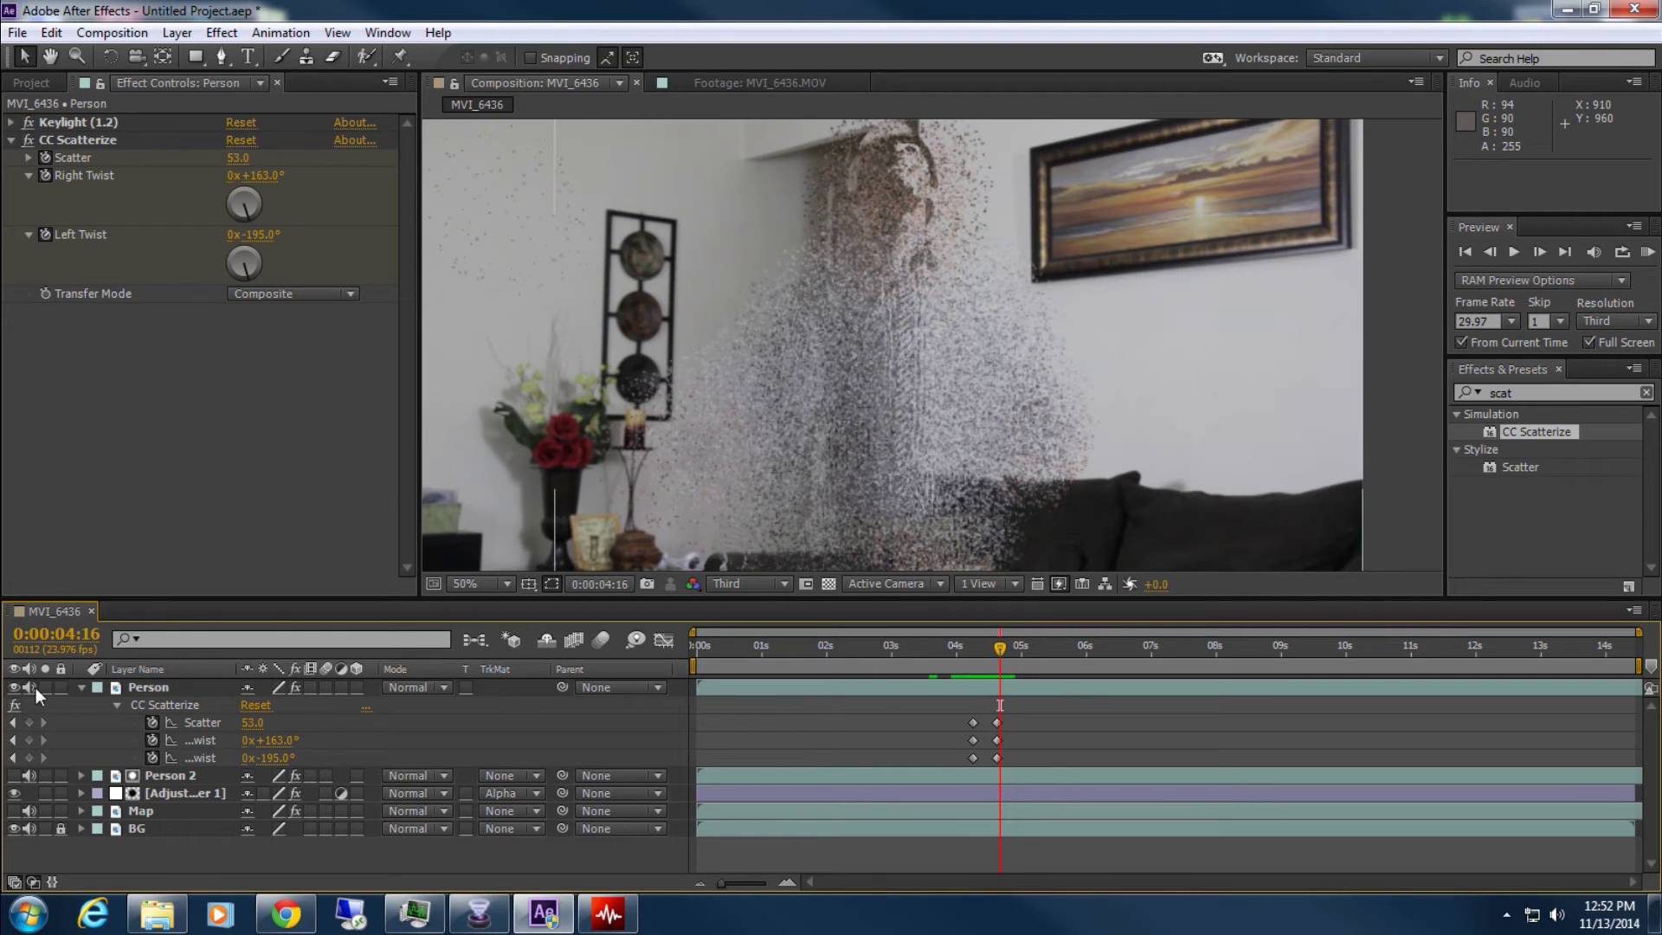
pyautogui.click(12, 722)
pyautogui.moveTo(246, 722); pyautogui.dragTo(273, 715)
pyautogui.moveTo(996, 647); pyautogui.dragTo(939, 646)
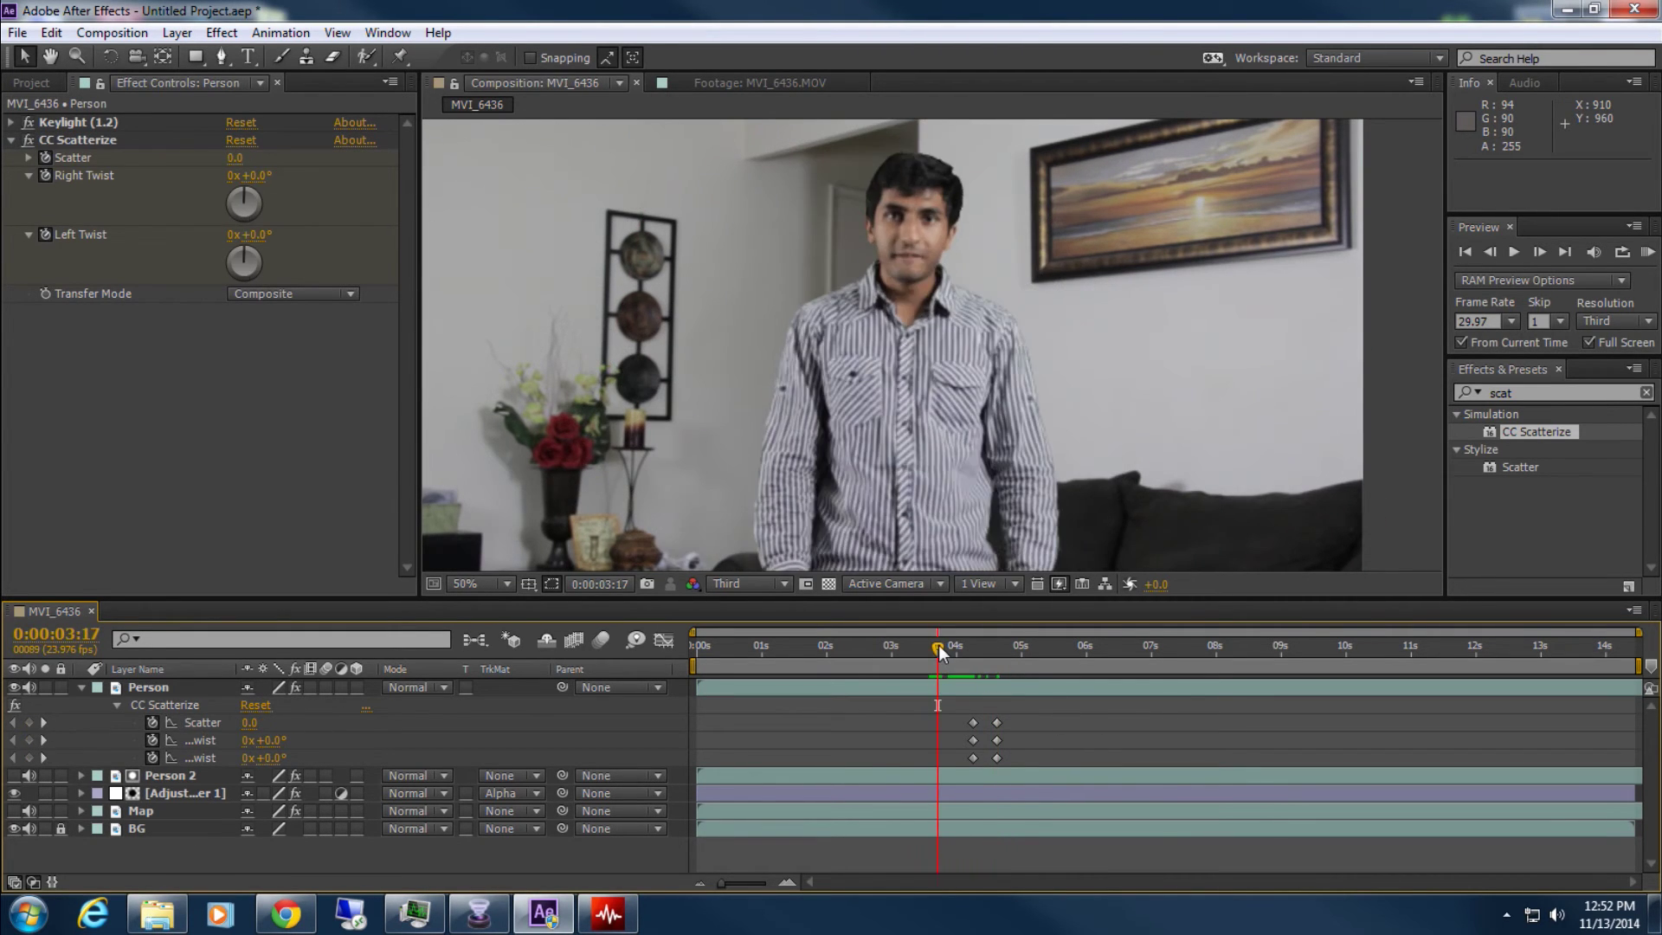
pyautogui.press('space')
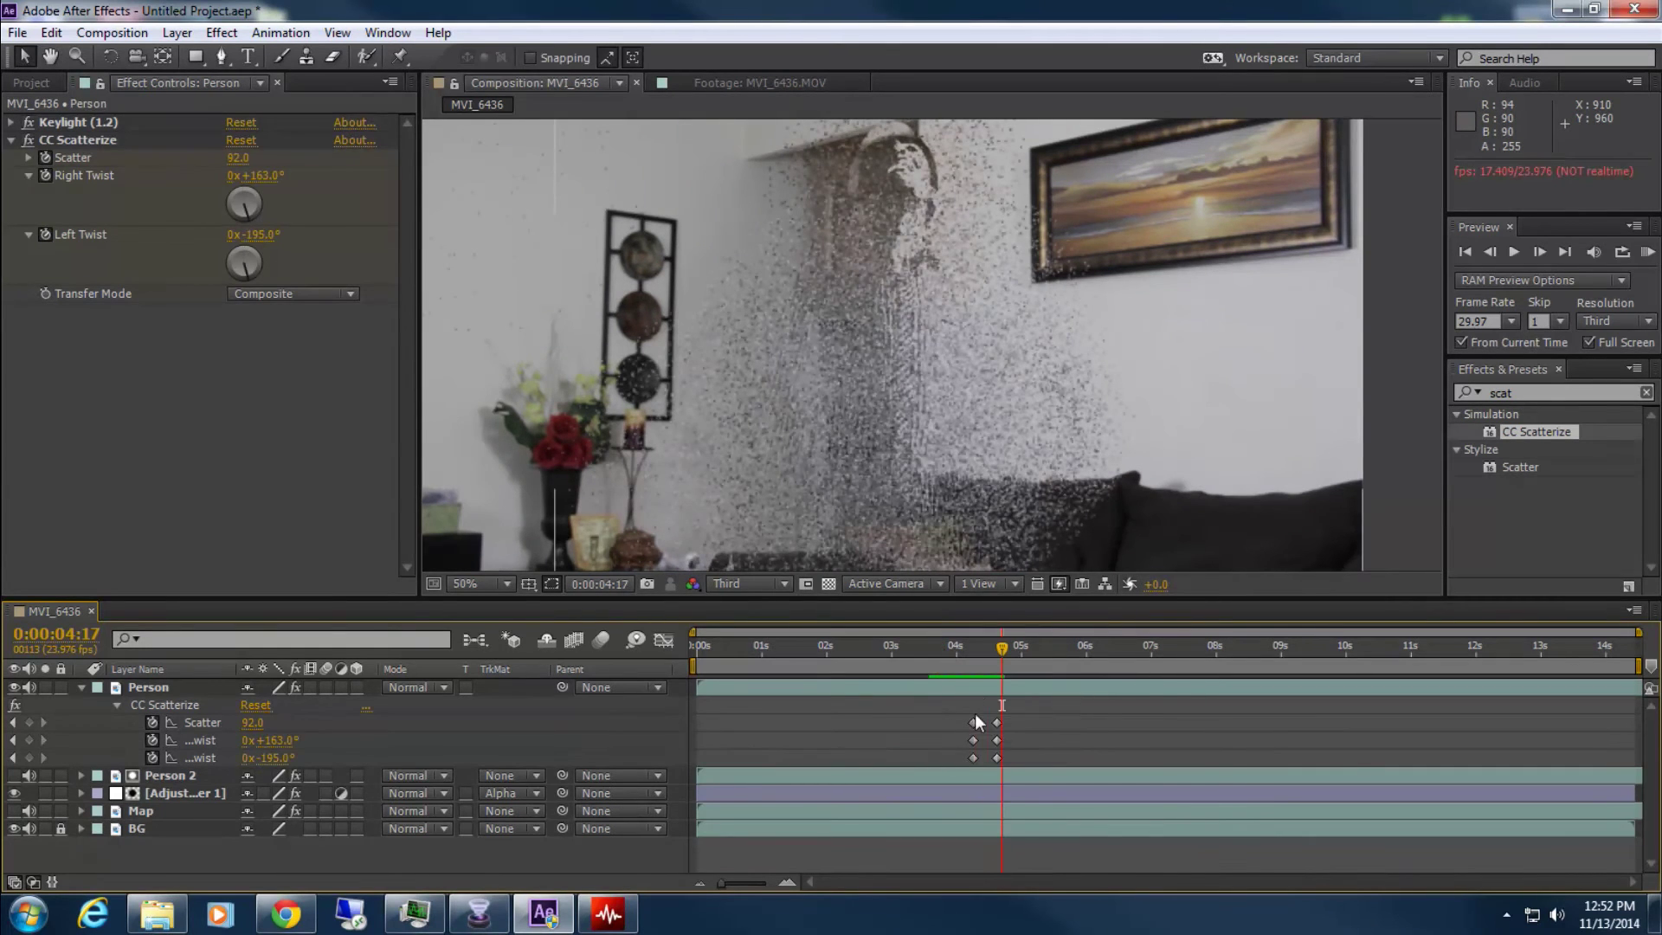
# Search the effects for "fast", try Fast Blur after CC Scatterize on the Person layer, and delete it
pyautogui.click(1646, 392)
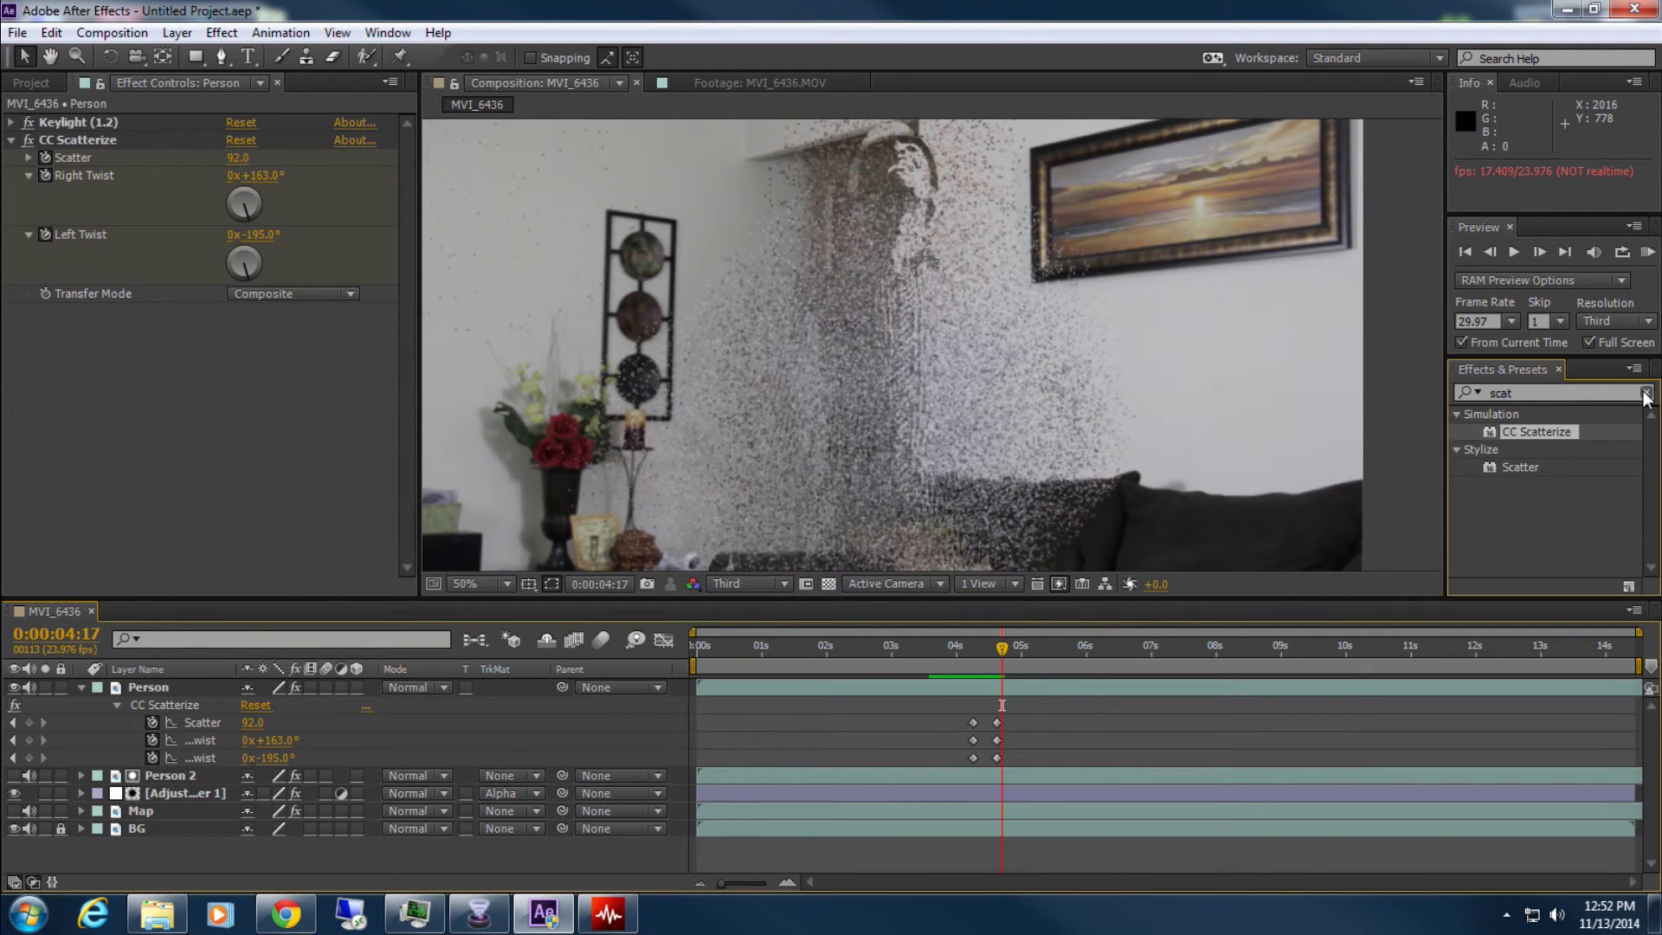
pyautogui.write('fas')
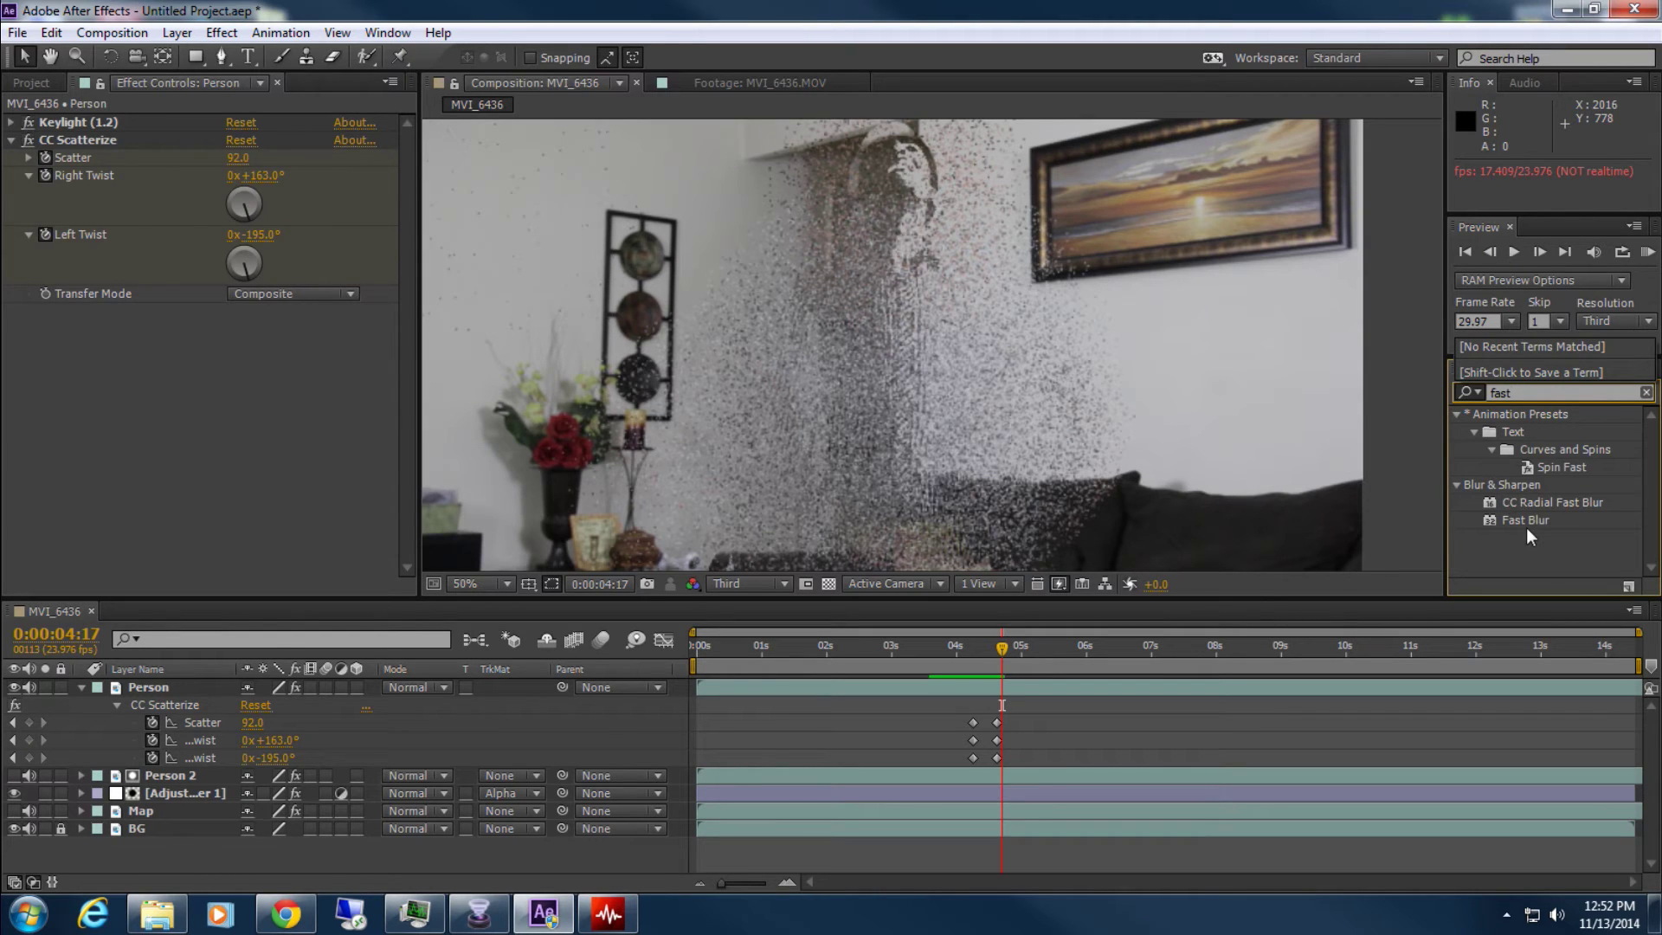
pyautogui.moveTo(1525, 522); pyautogui.dragTo(225, 432)
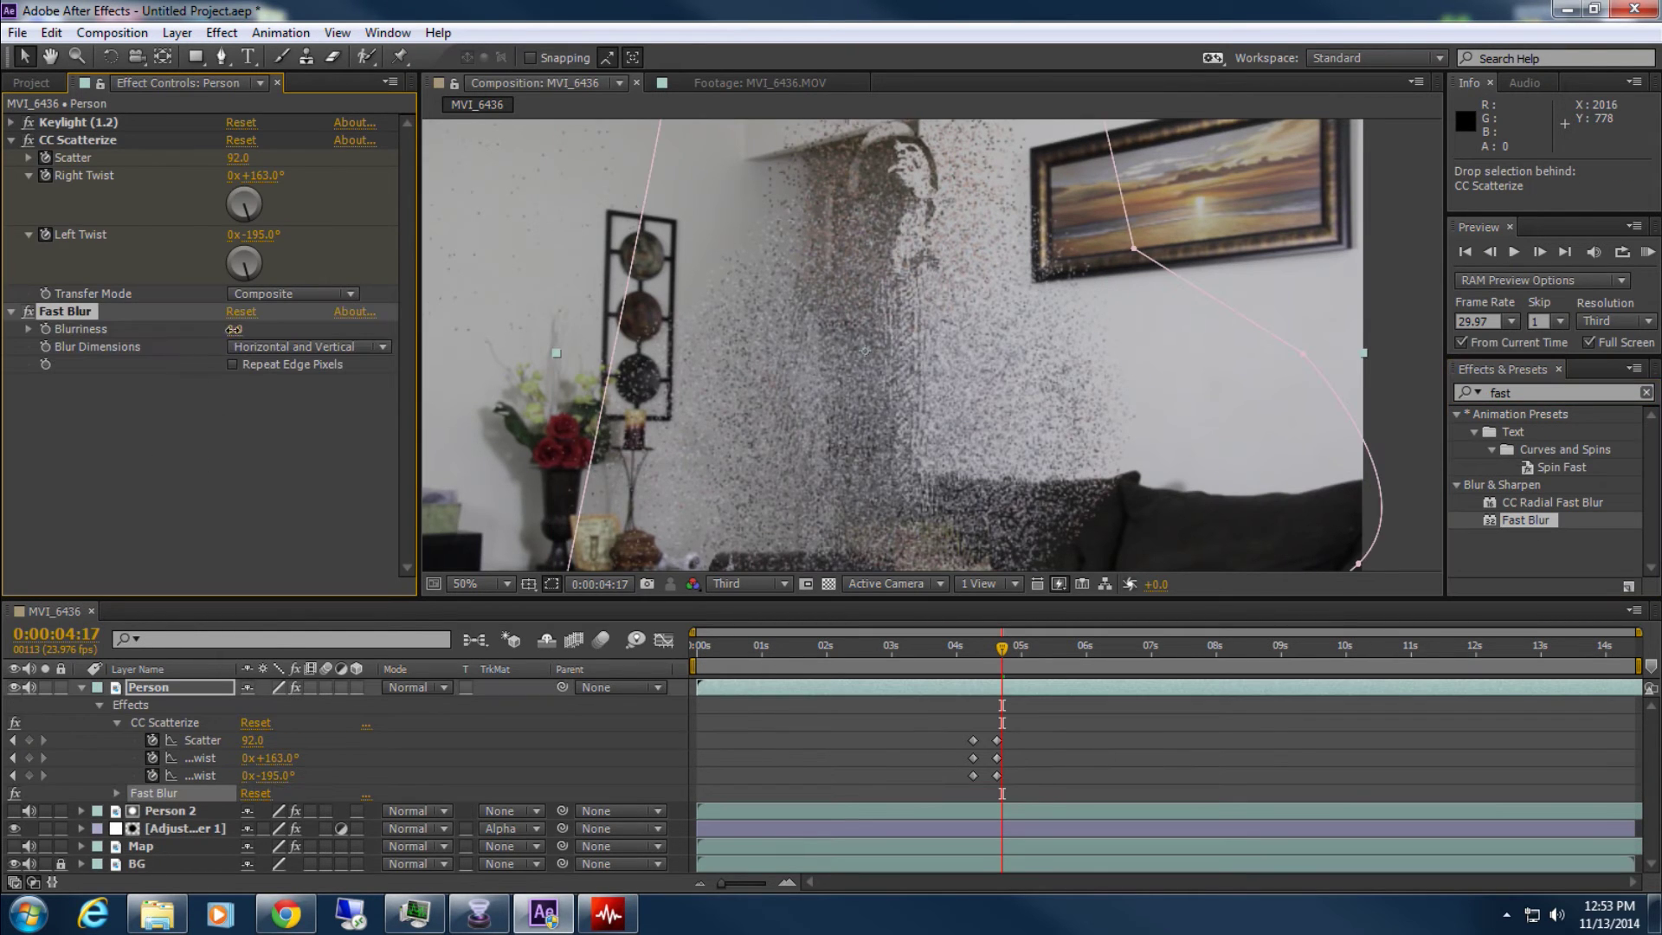
pyautogui.moveTo(234, 329)
pyautogui.mouseDown()
pyautogui.moveTo(256, 329)
pyautogui.moveTo(219, 322)
pyautogui.mouseUp()
pyautogui.press('Delete')
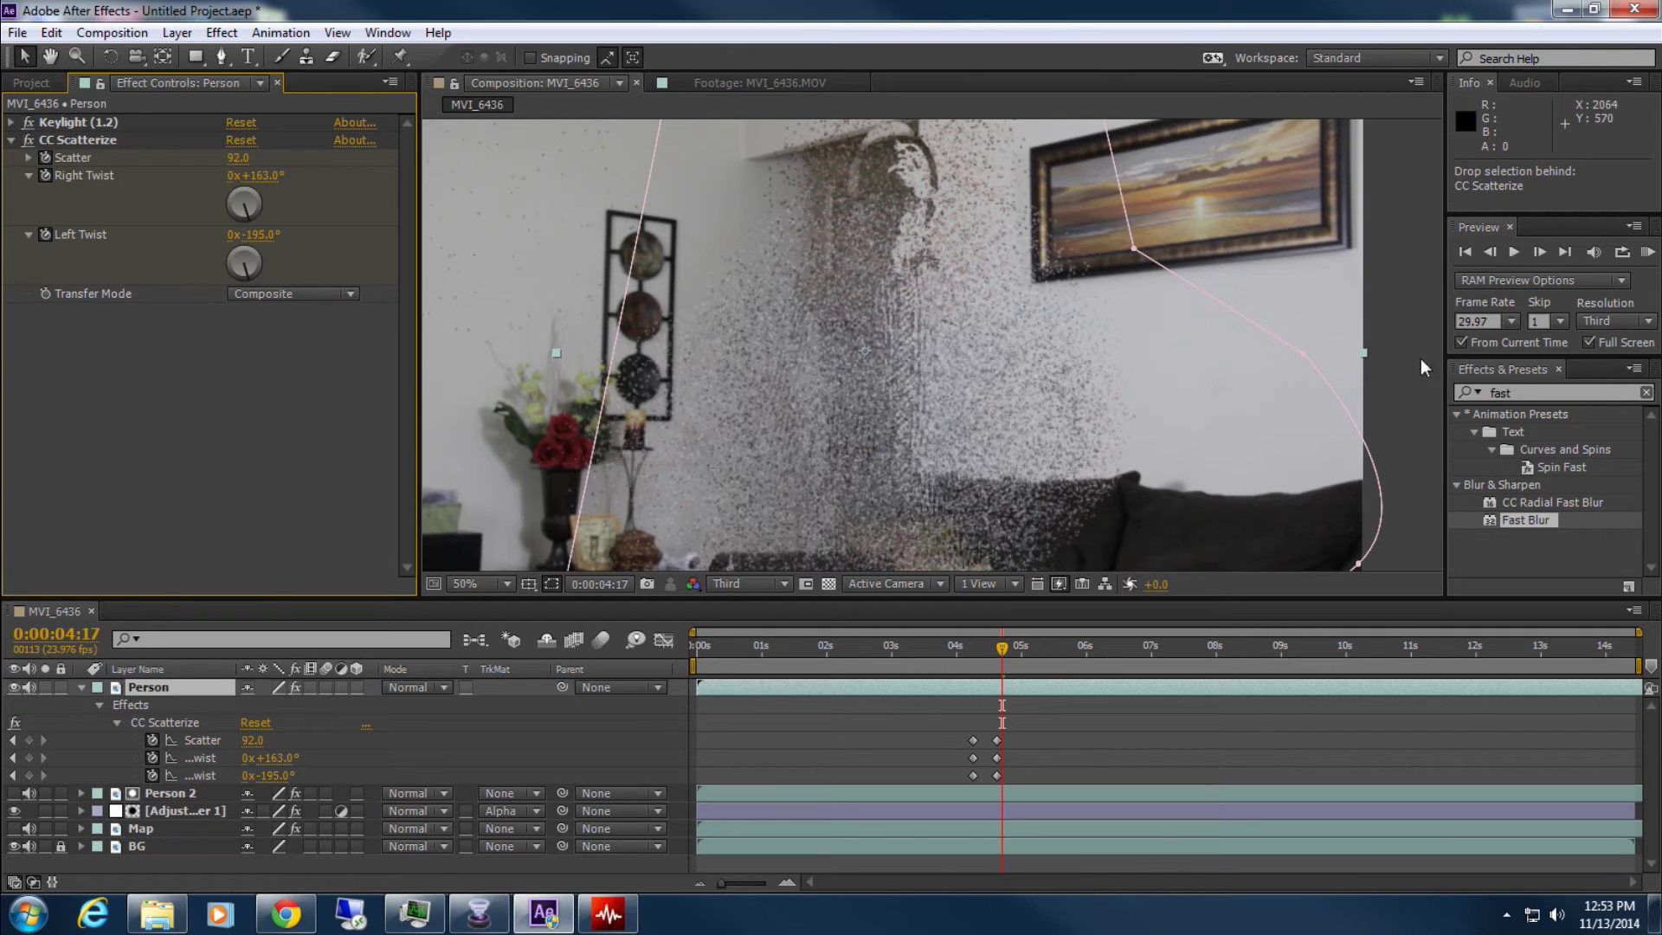
# Search the effects for "blur", apply CC Vector Blur to the Person layer and check the frame at 0:00:04:09
pyautogui.hotkey('ctrl', '5')
pyautogui.write('blur')
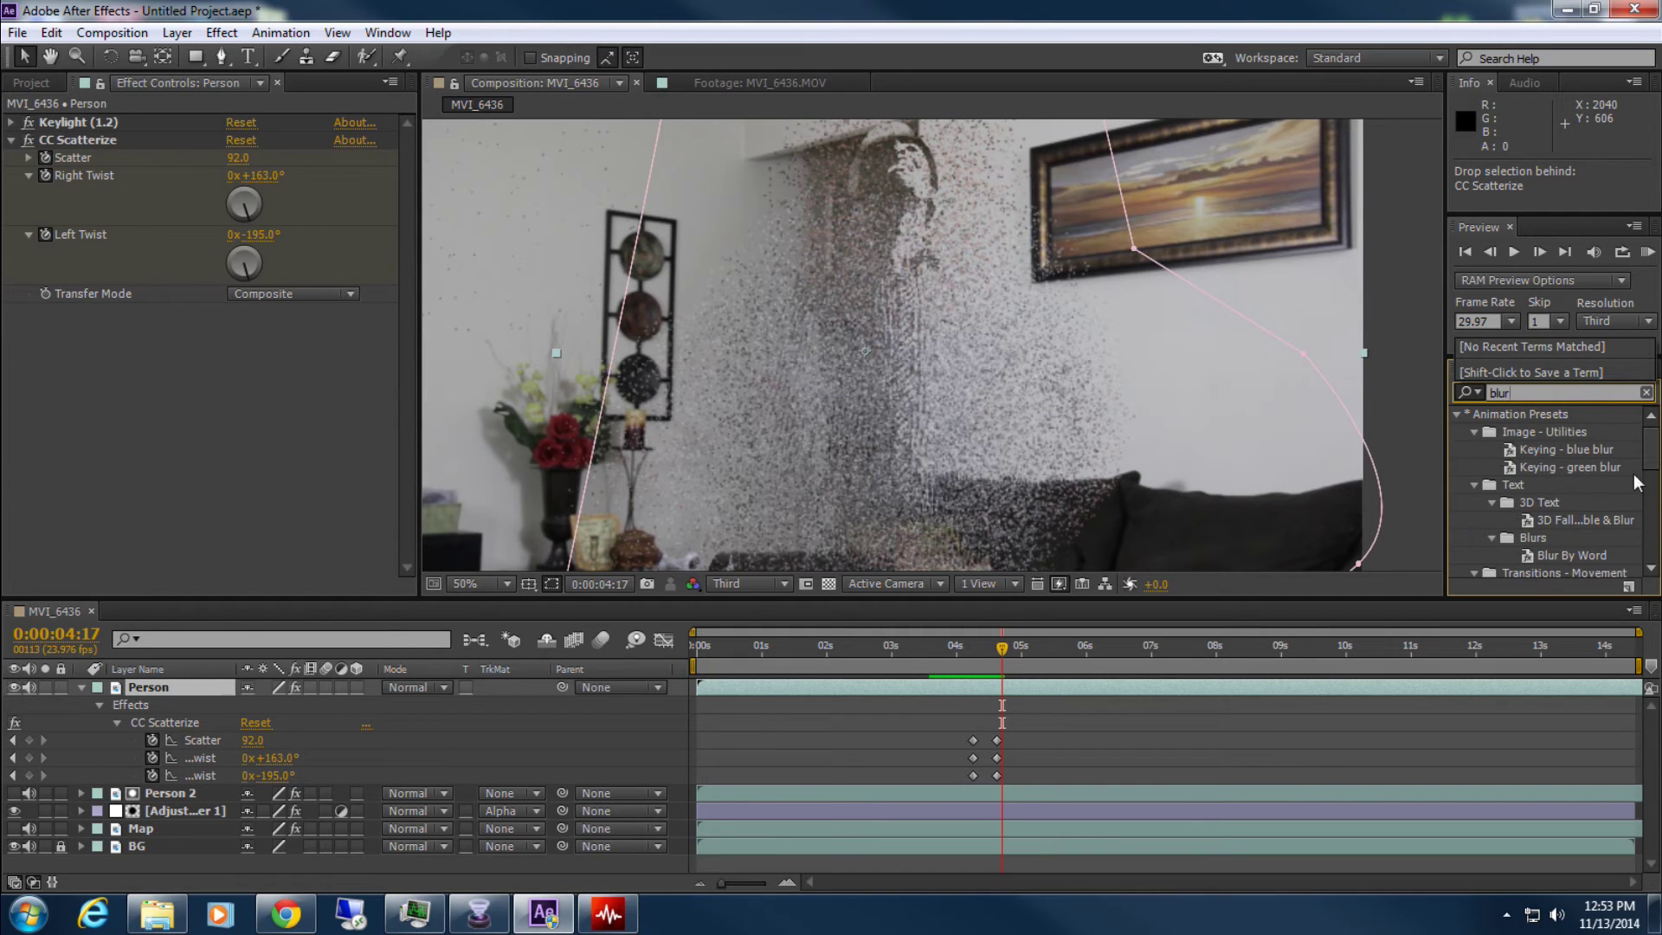
pyautogui.moveTo(1650, 459); pyautogui.dragTo(1648, 523)
pyautogui.moveTo(1539, 490); pyautogui.dragTo(251, 360)
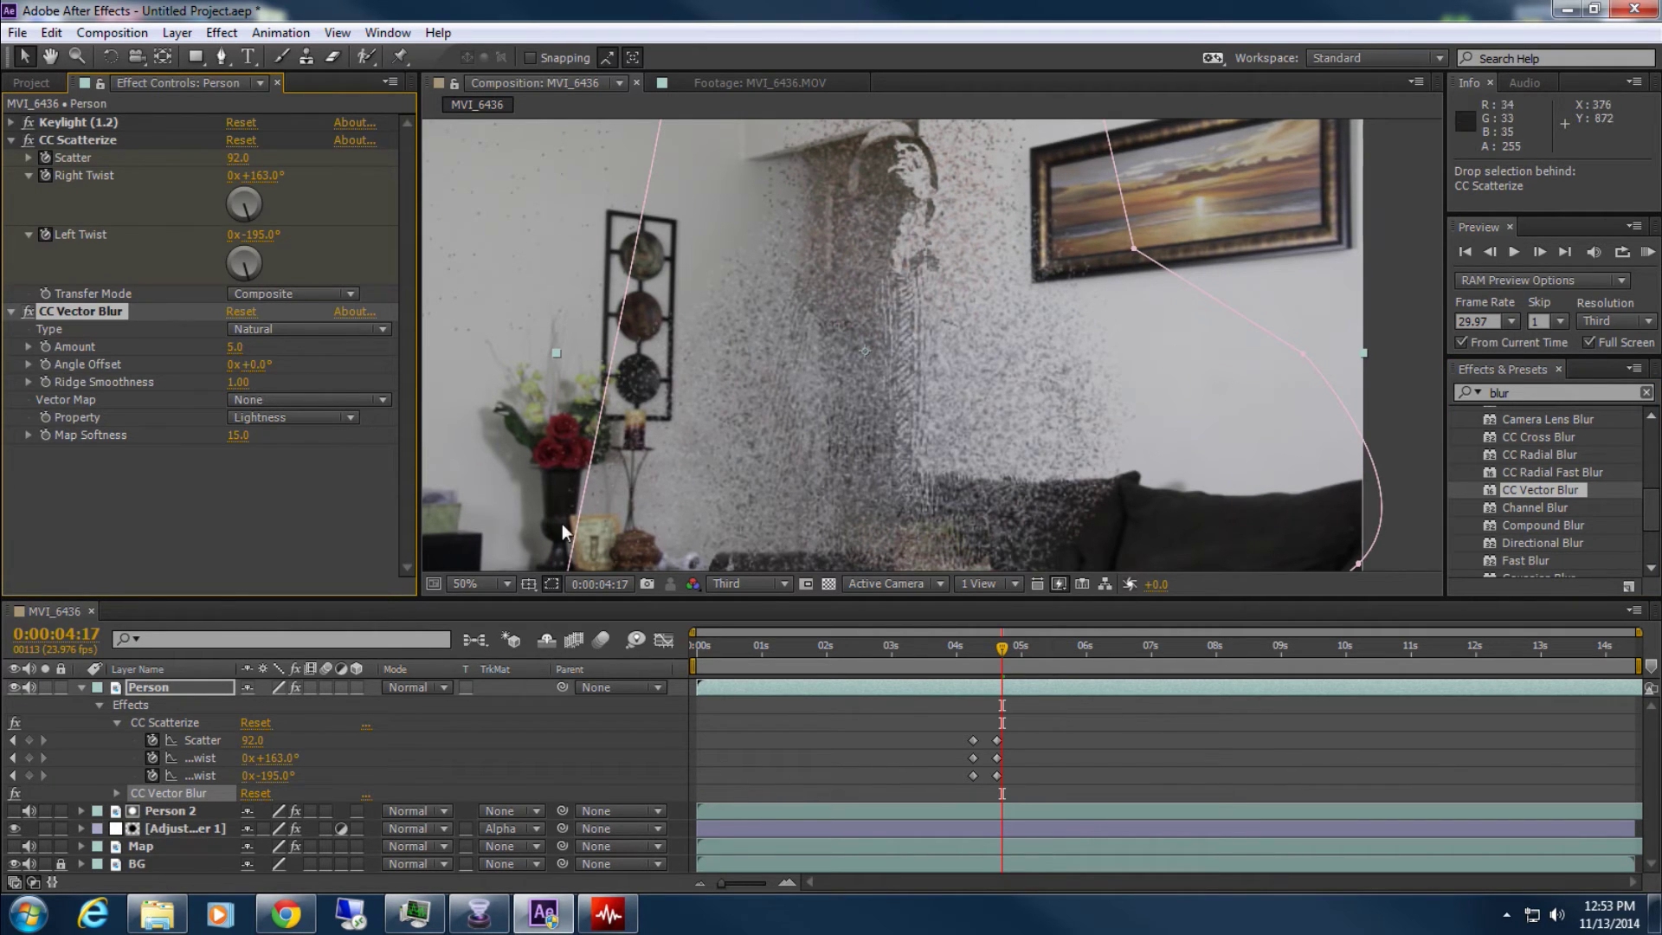
pyautogui.click(982, 648)
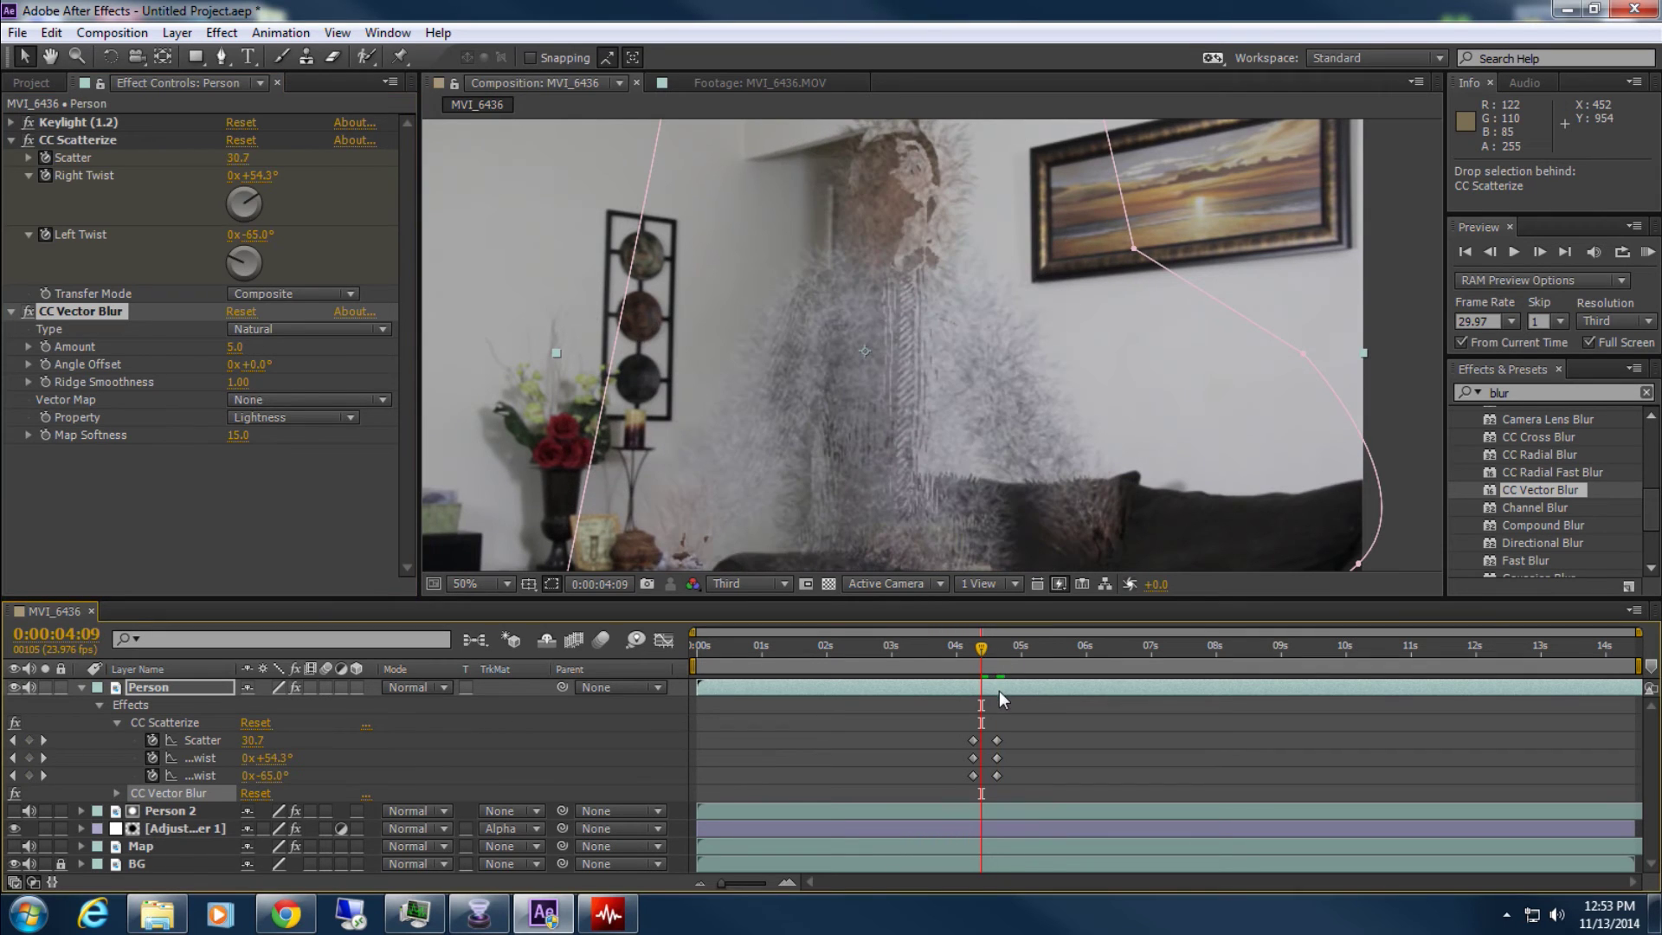
# Reveal the Person layer's Opacity property together with its keyframed CC Scatterize properties in the timeline
pyautogui.click(995, 687)
pyautogui.press('t')
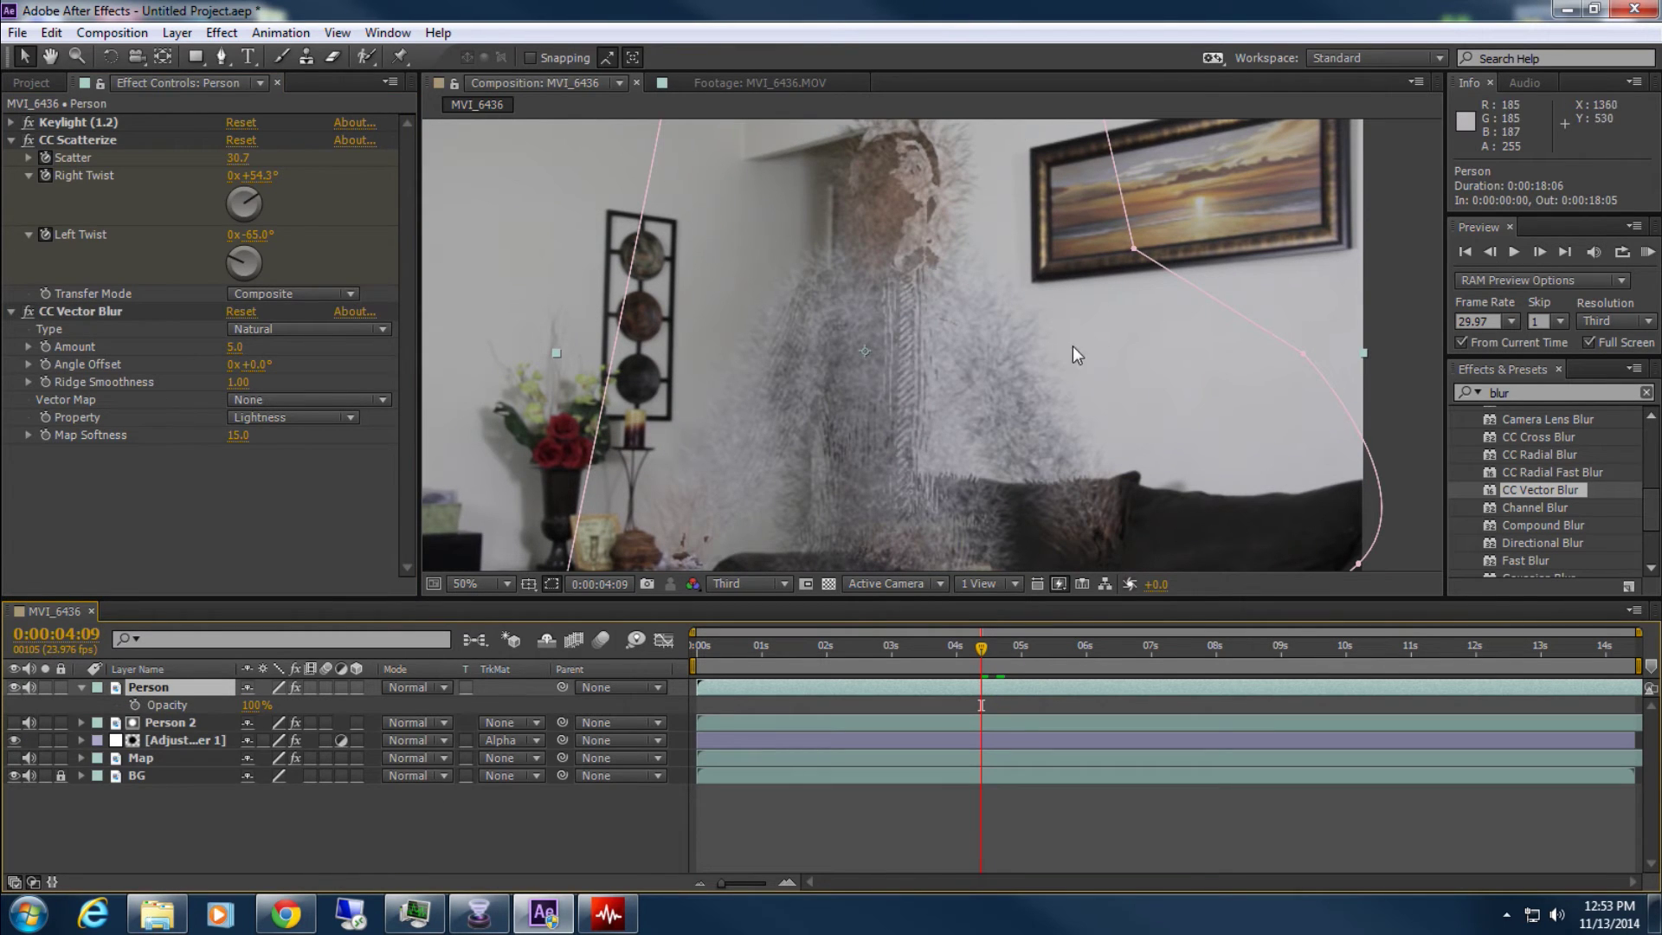
pyautogui.scroll(2, 963, 185)
pyautogui.scroll(-1, 818, 428)
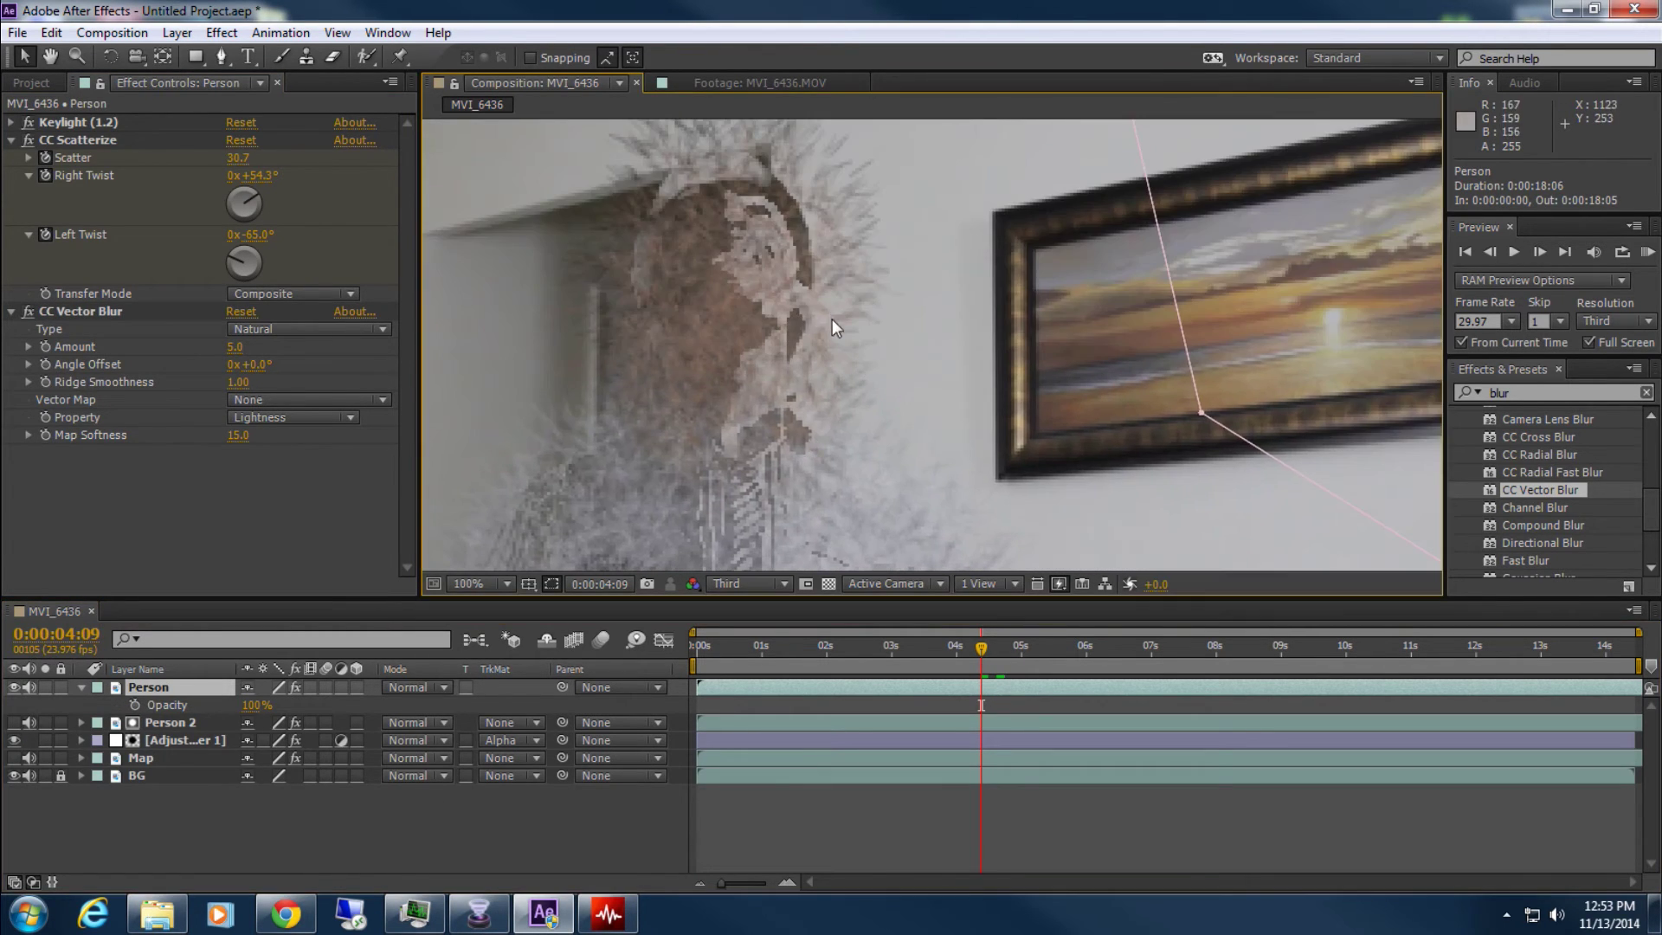
pyautogui.scroll(1, 892, 247)
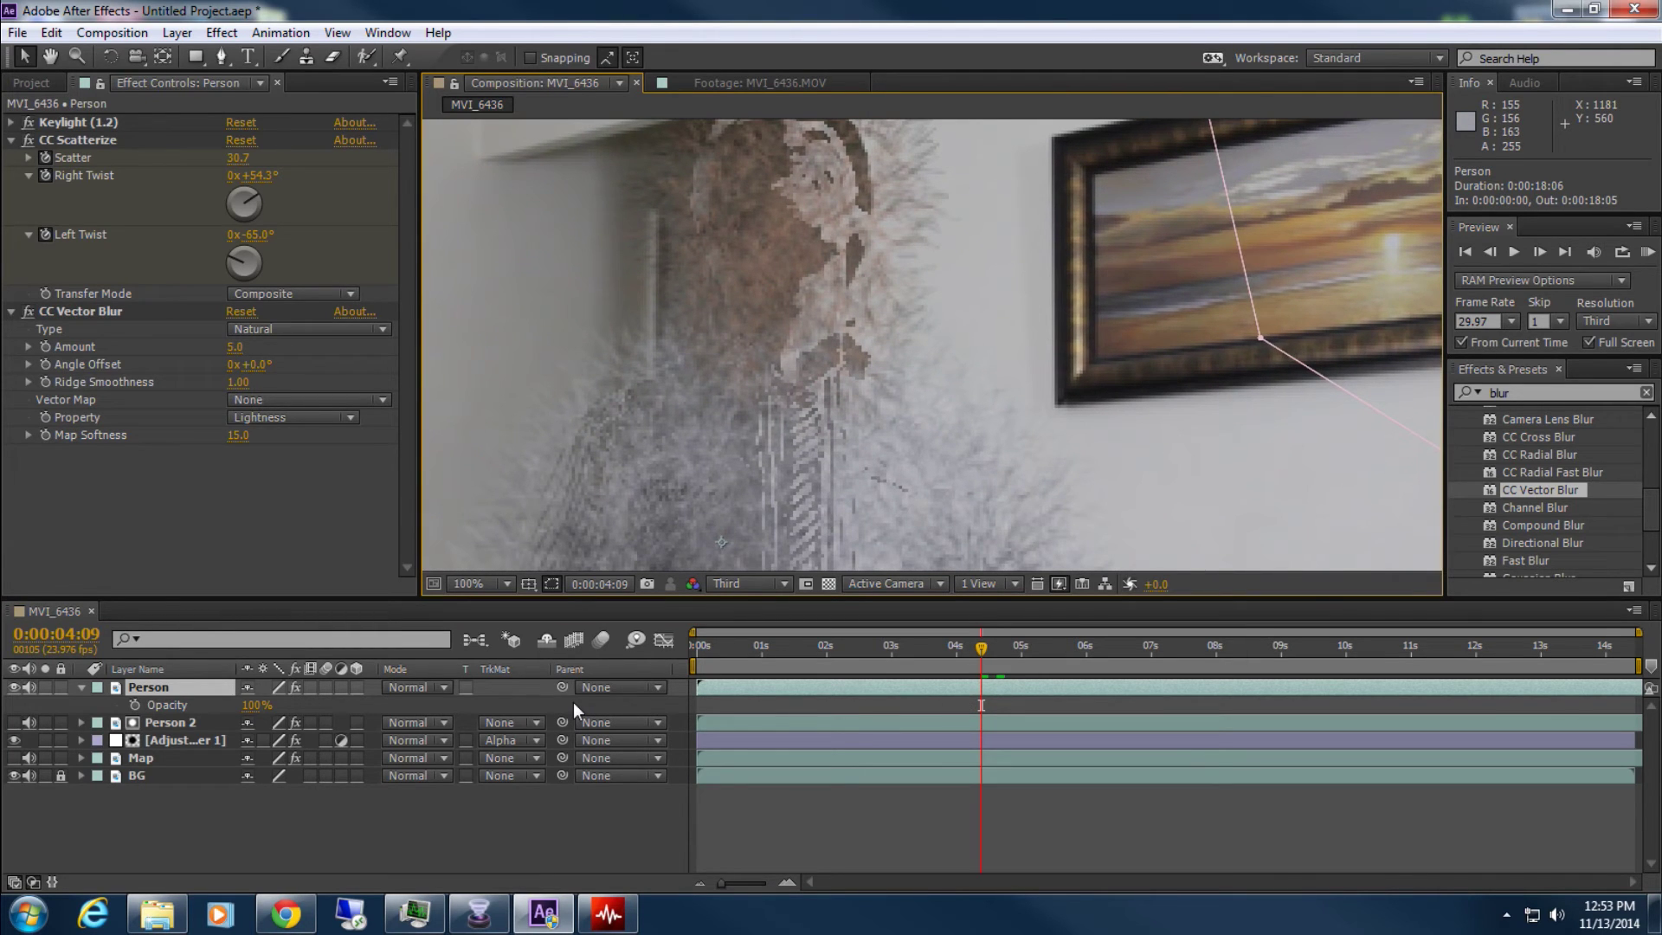
pyautogui.hotkey('shift', 'u')
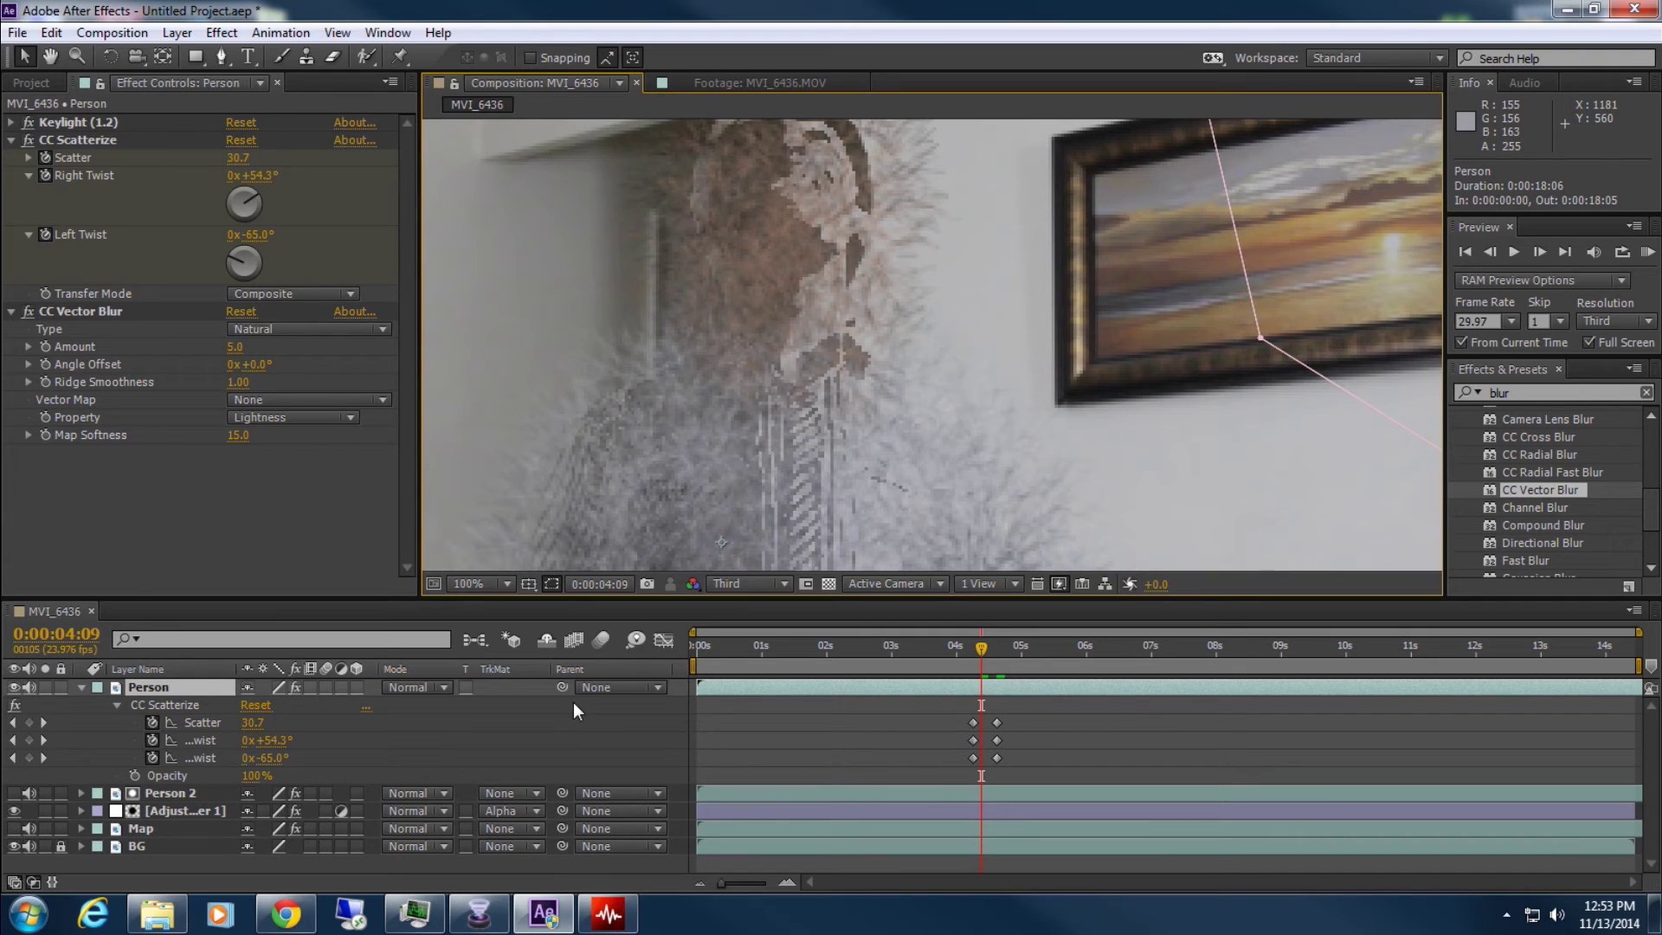
# Add an Opacity keyframe to the Person layer at 0:00:04:12 and move the end CC Scatterize keyframes to 0:00:04:20
pyautogui.click(988, 647)
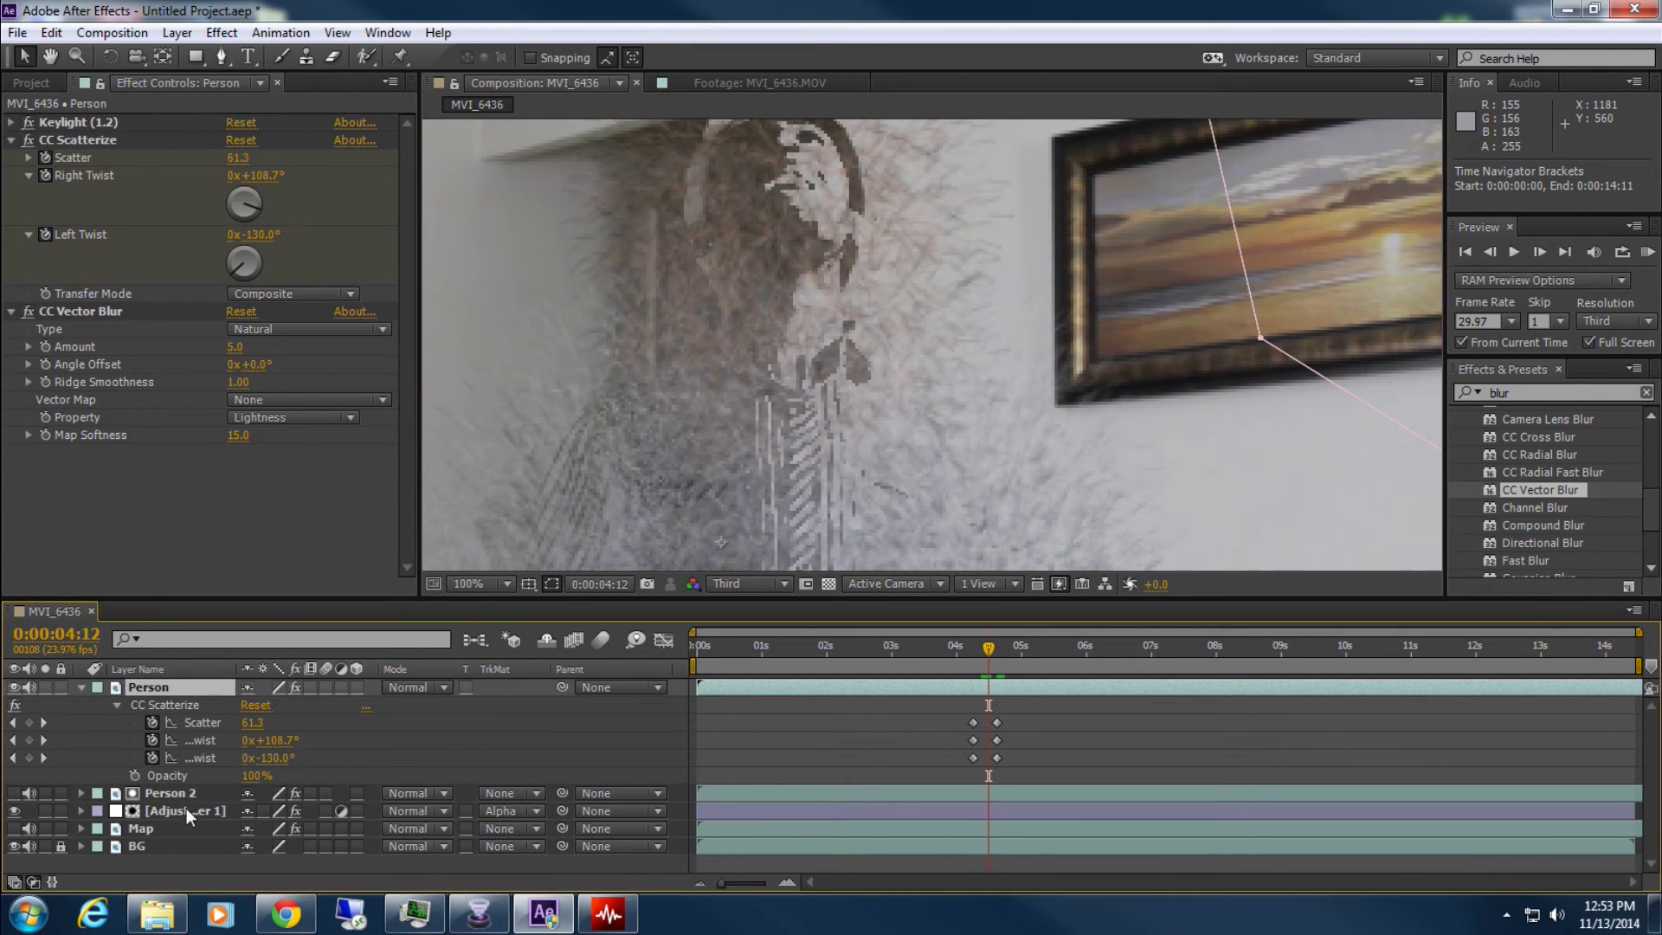
pyautogui.click(134, 776)
pyautogui.moveTo(990, 658); pyautogui.dragTo(996, 658)
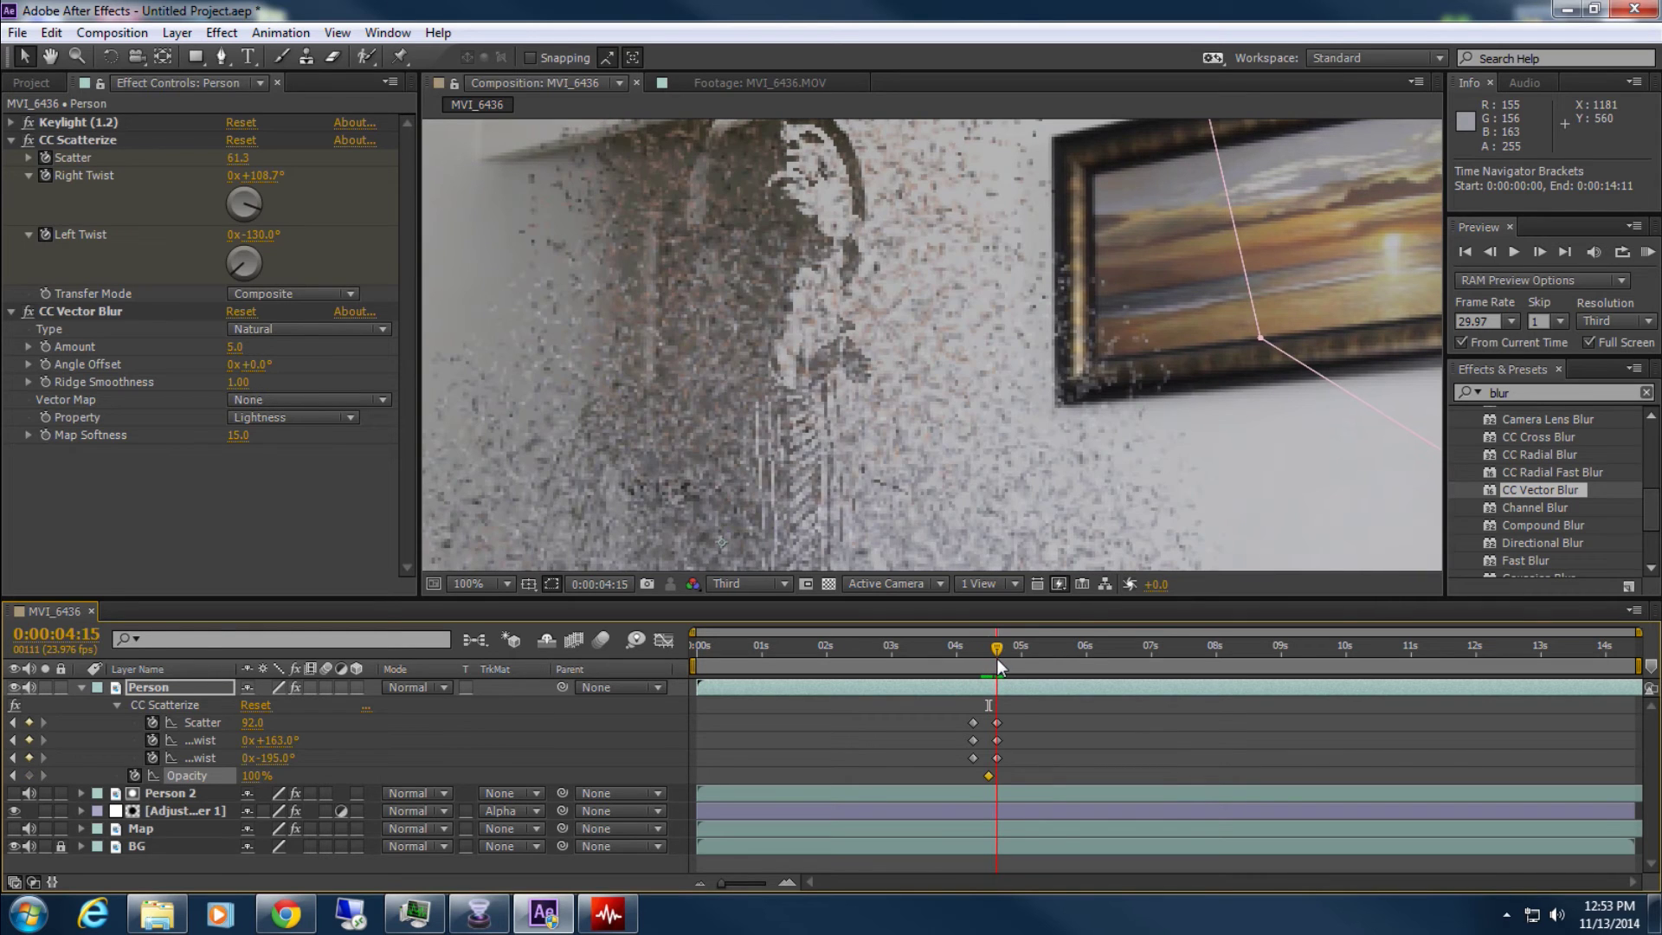
pyautogui.moveTo(1005, 786); pyautogui.dragTo(1011, 725)
pyautogui.moveTo(991, 665); pyautogui.dragTo(1001, 656)
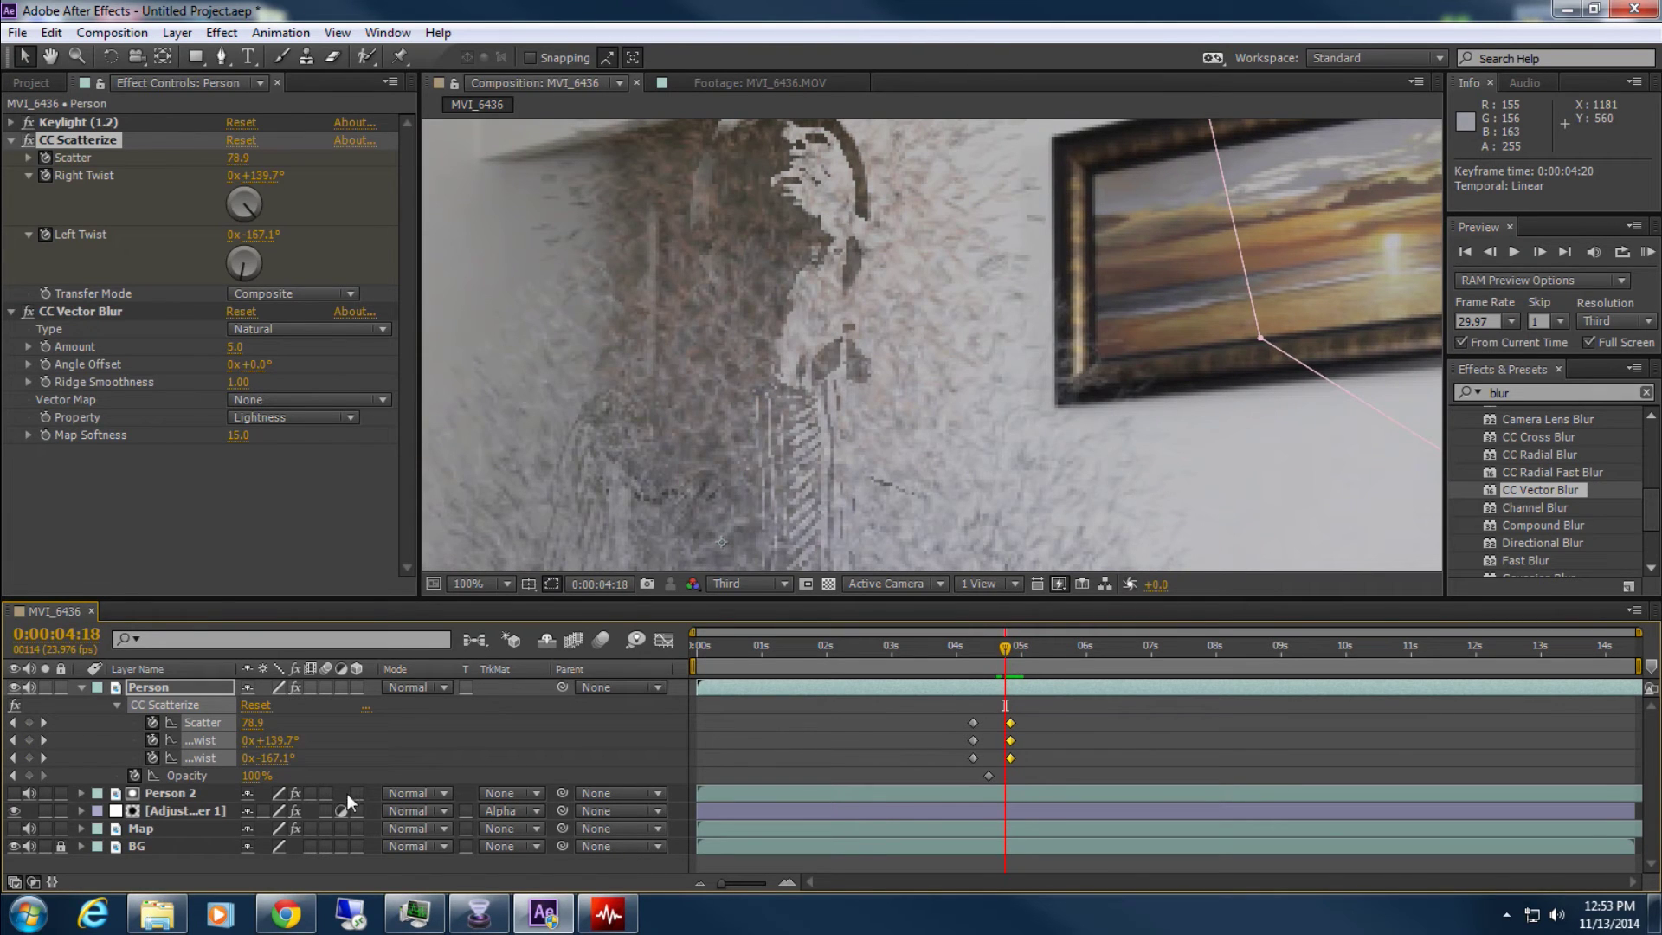
# Replace the Person layer's Opacity keyframe with a fade from 100% at 0:00:04:10 to 0% at 0:00:04:18
pyautogui.click(14, 776)
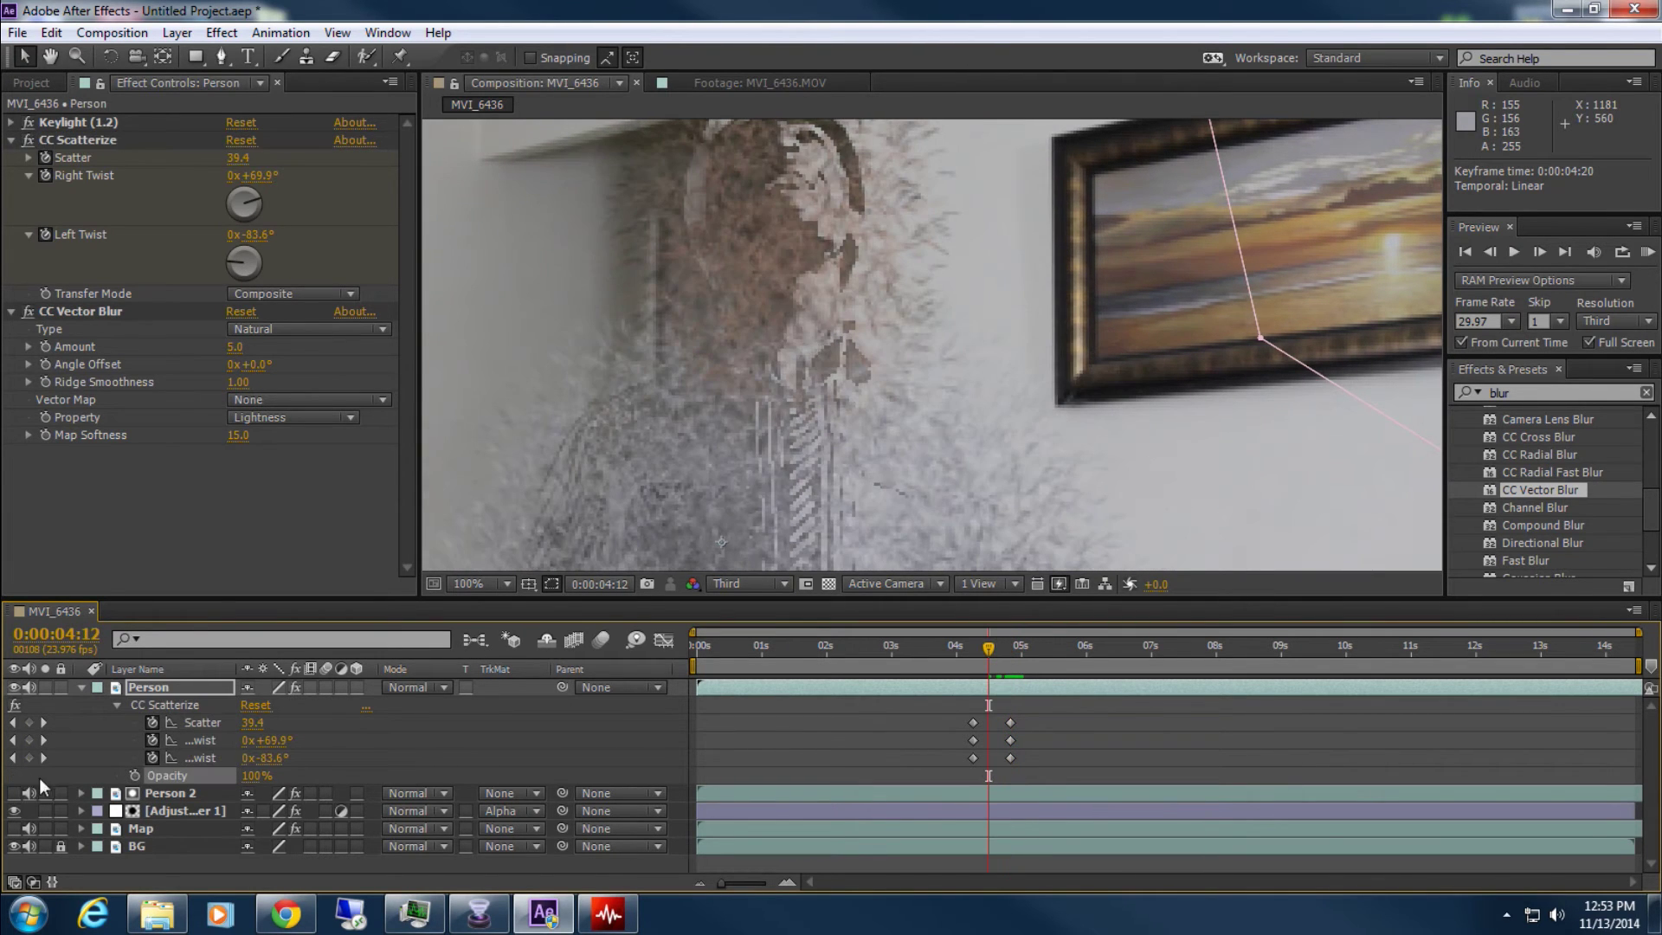
pyautogui.moveTo(989, 650); pyautogui.dragTo(1005, 651)
pyautogui.click(134, 776)
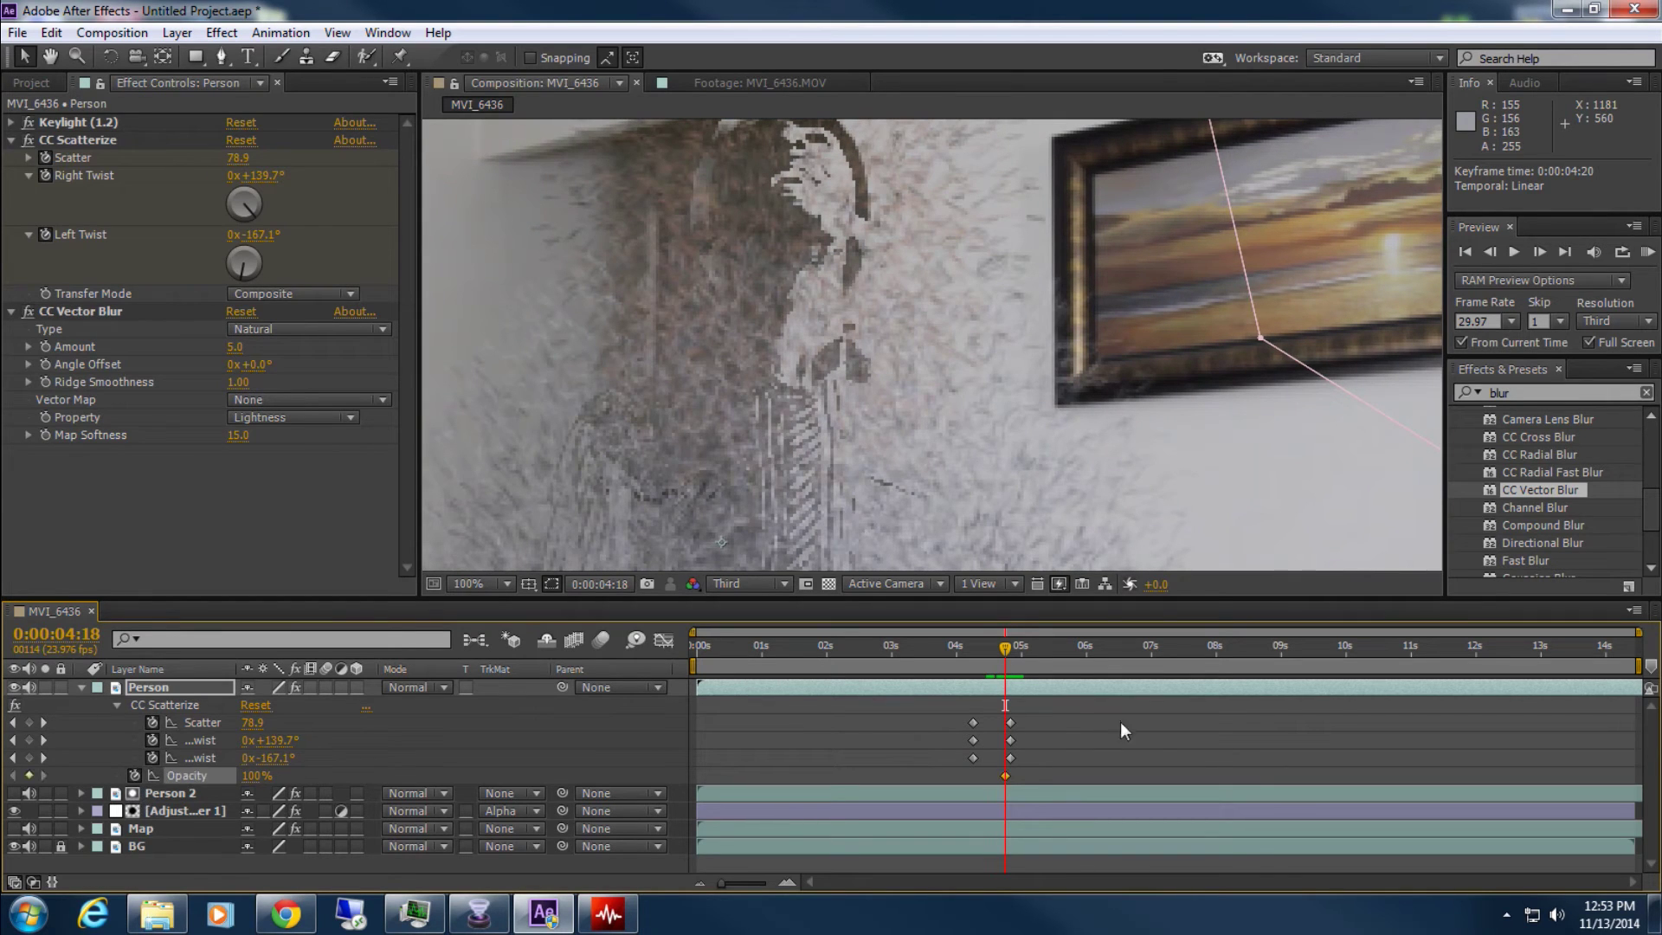
pyautogui.click(984, 648)
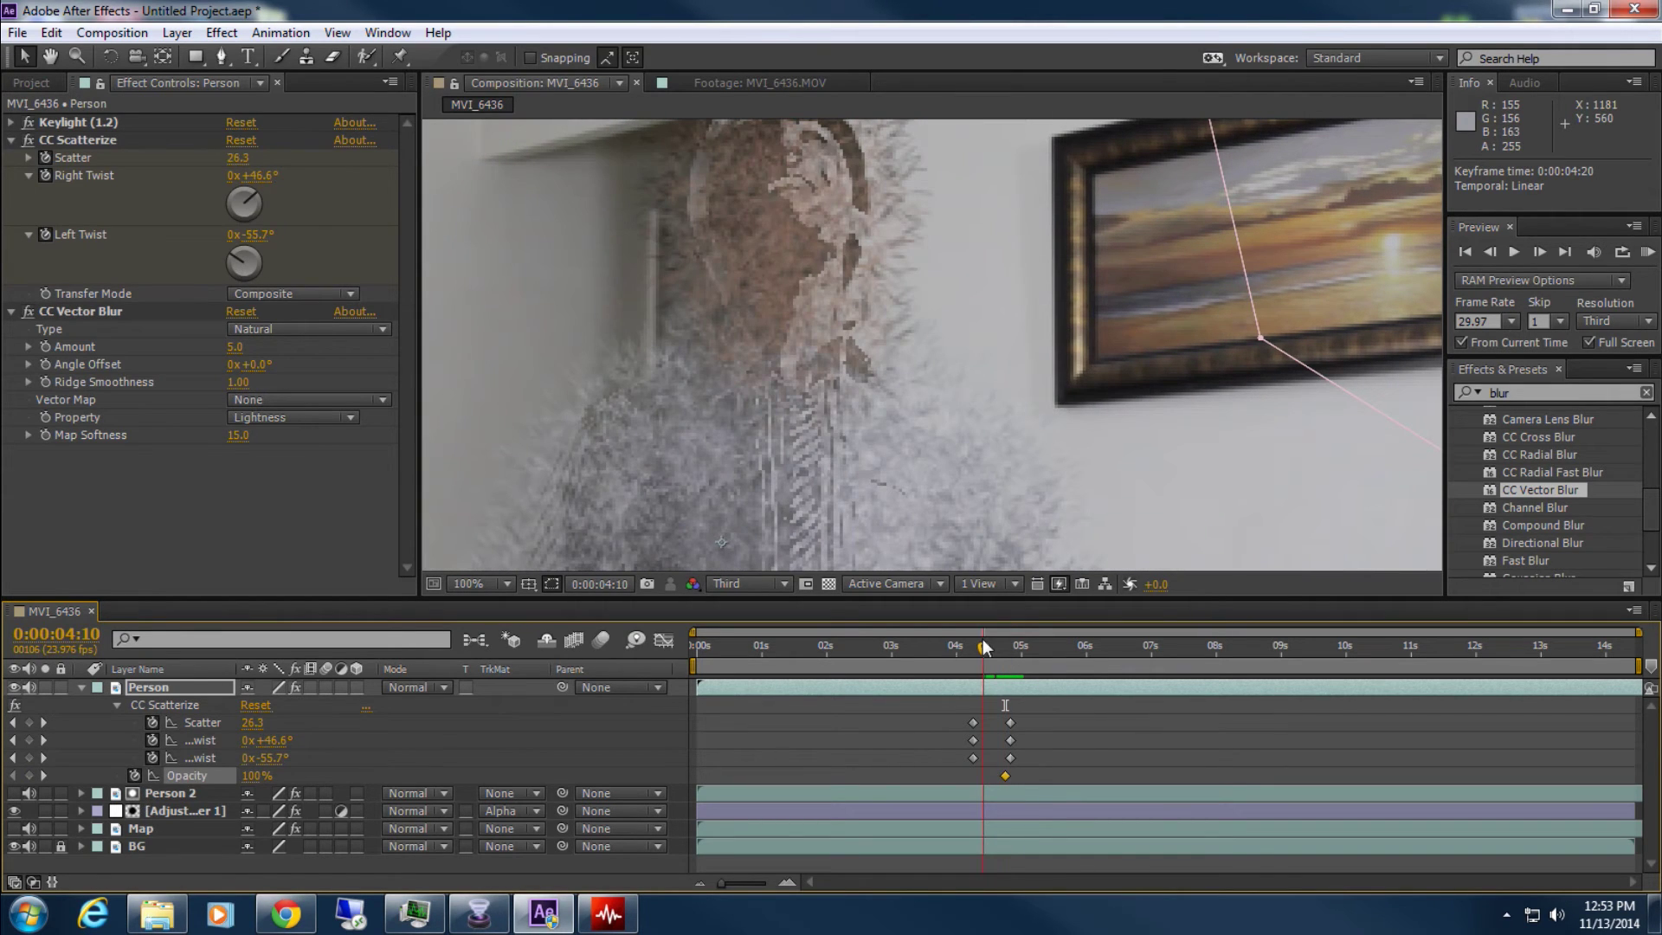
pyautogui.click(43, 775)
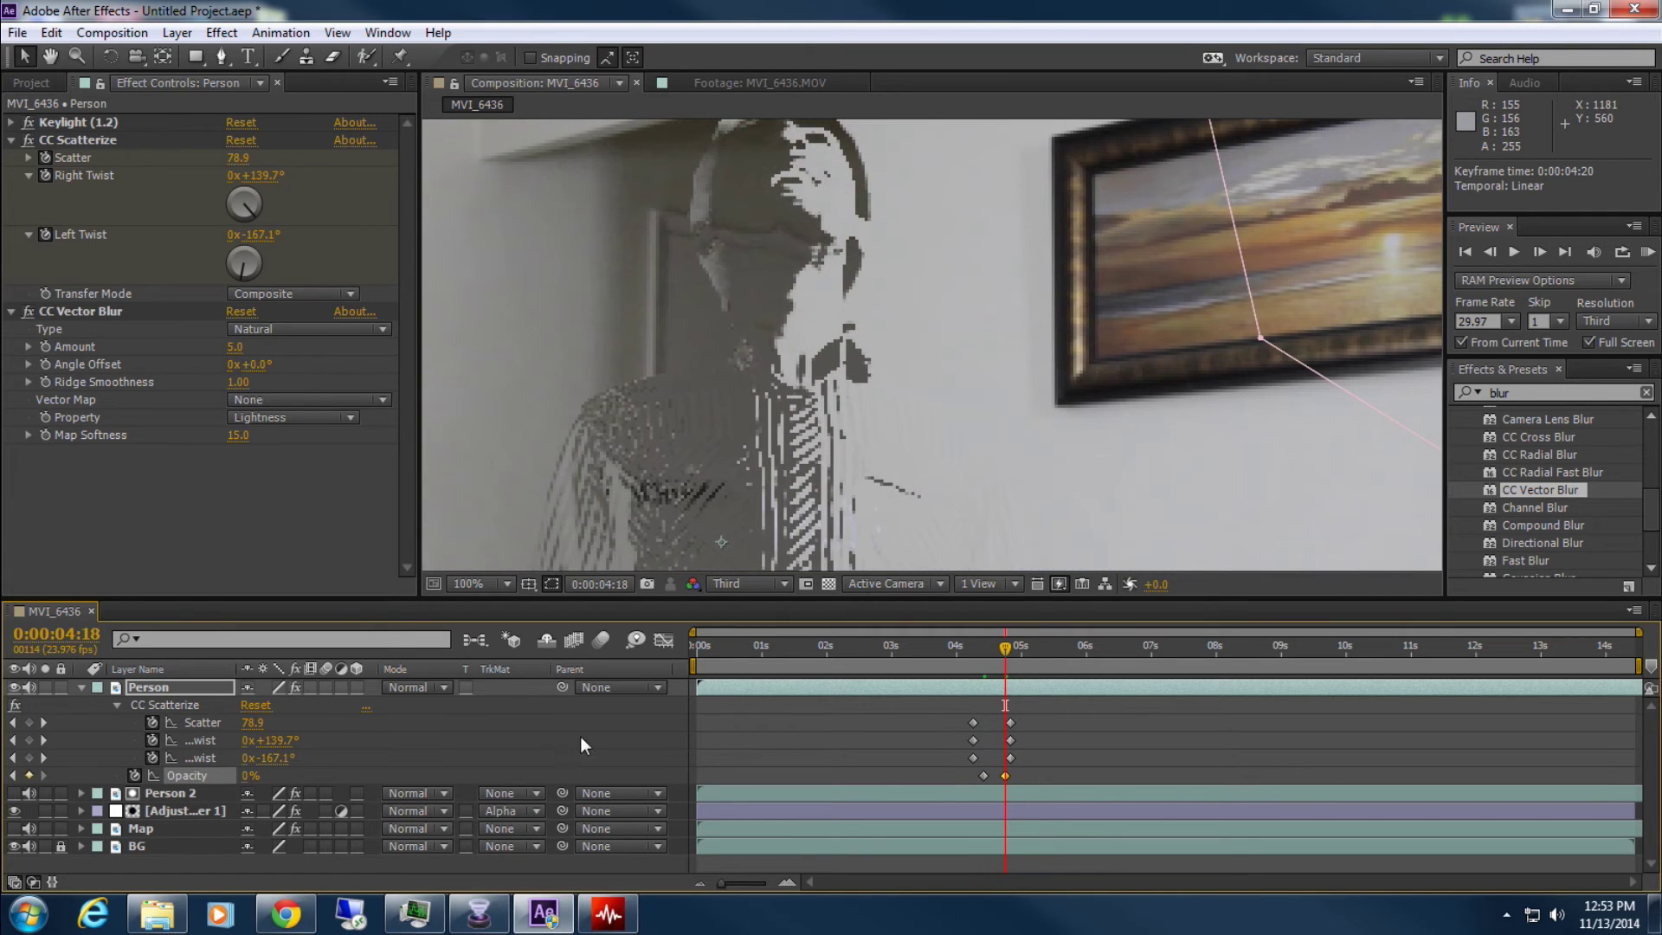
pyautogui.click(582, 745)
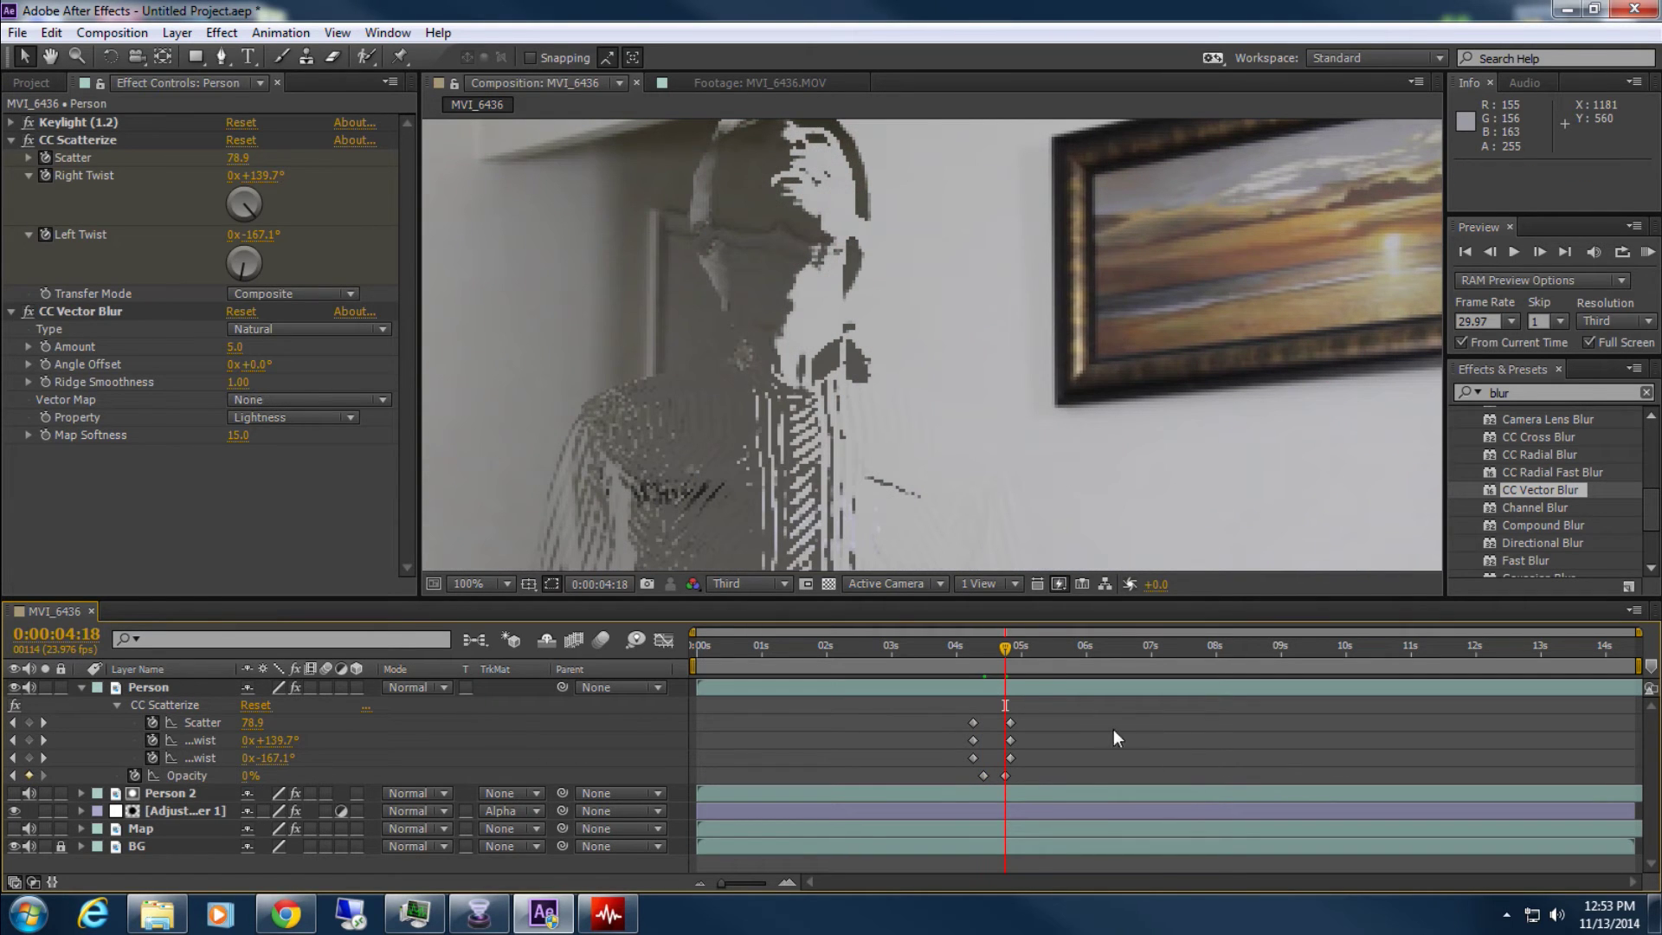
# Preview the dissolve in the composition from 0:00:03:09, and replay the transition
pyautogui.moveTo(953, 646); pyautogui.dragTo(916, 597)
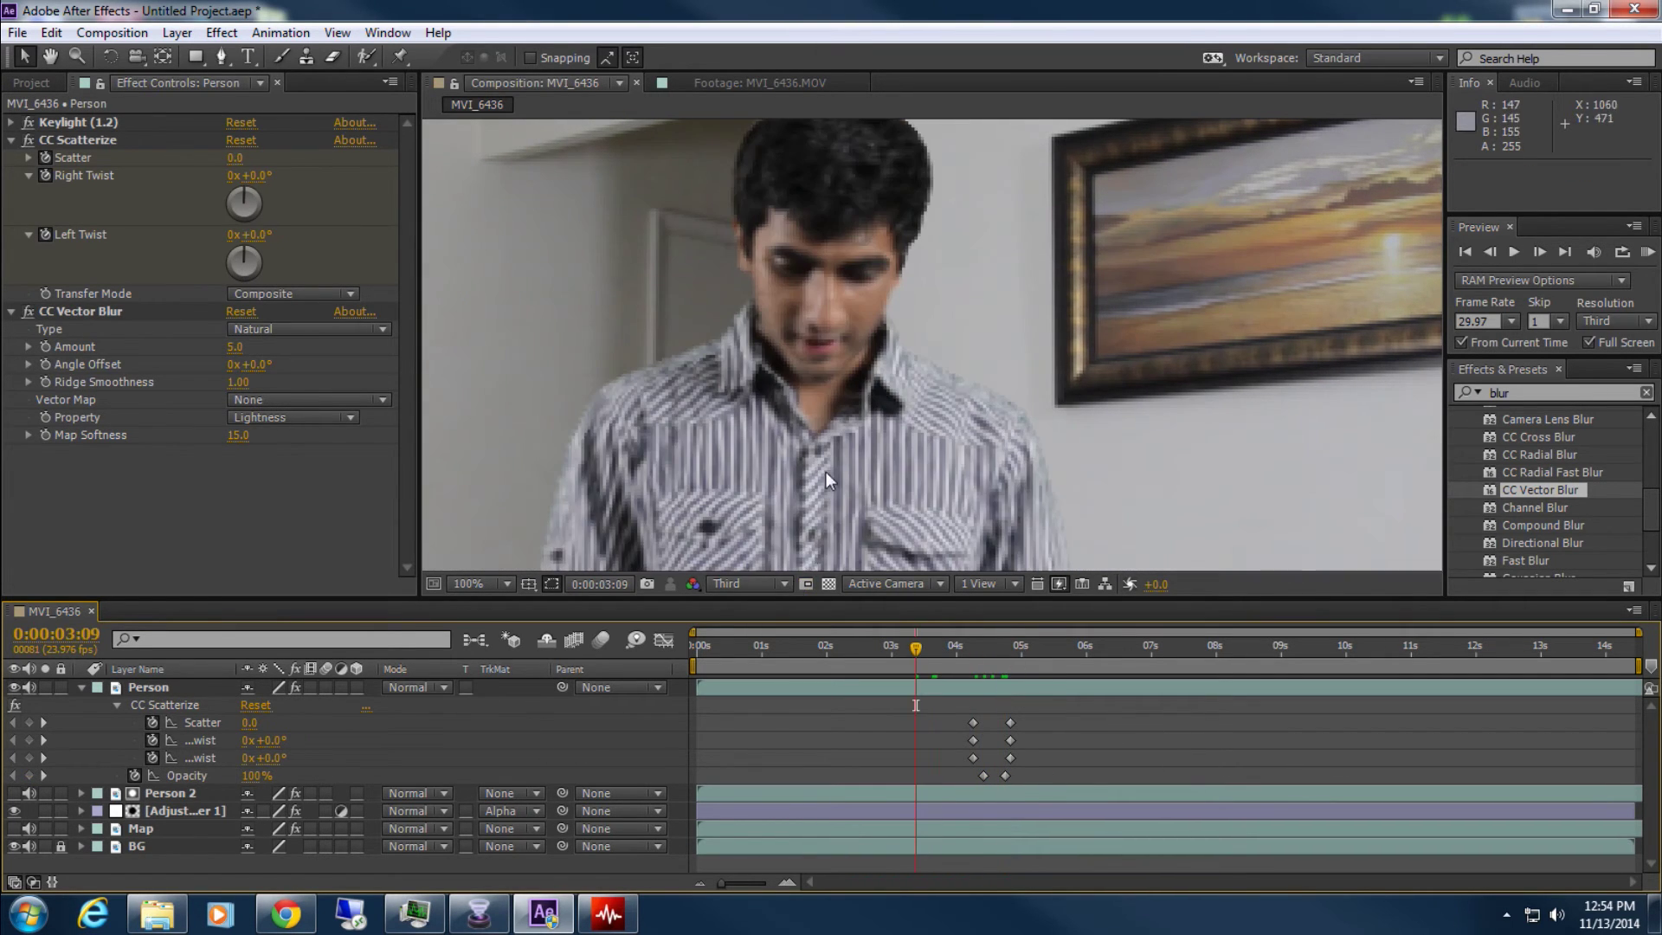
pyautogui.scroll(-2, 826, 471)
pyautogui.press('space')
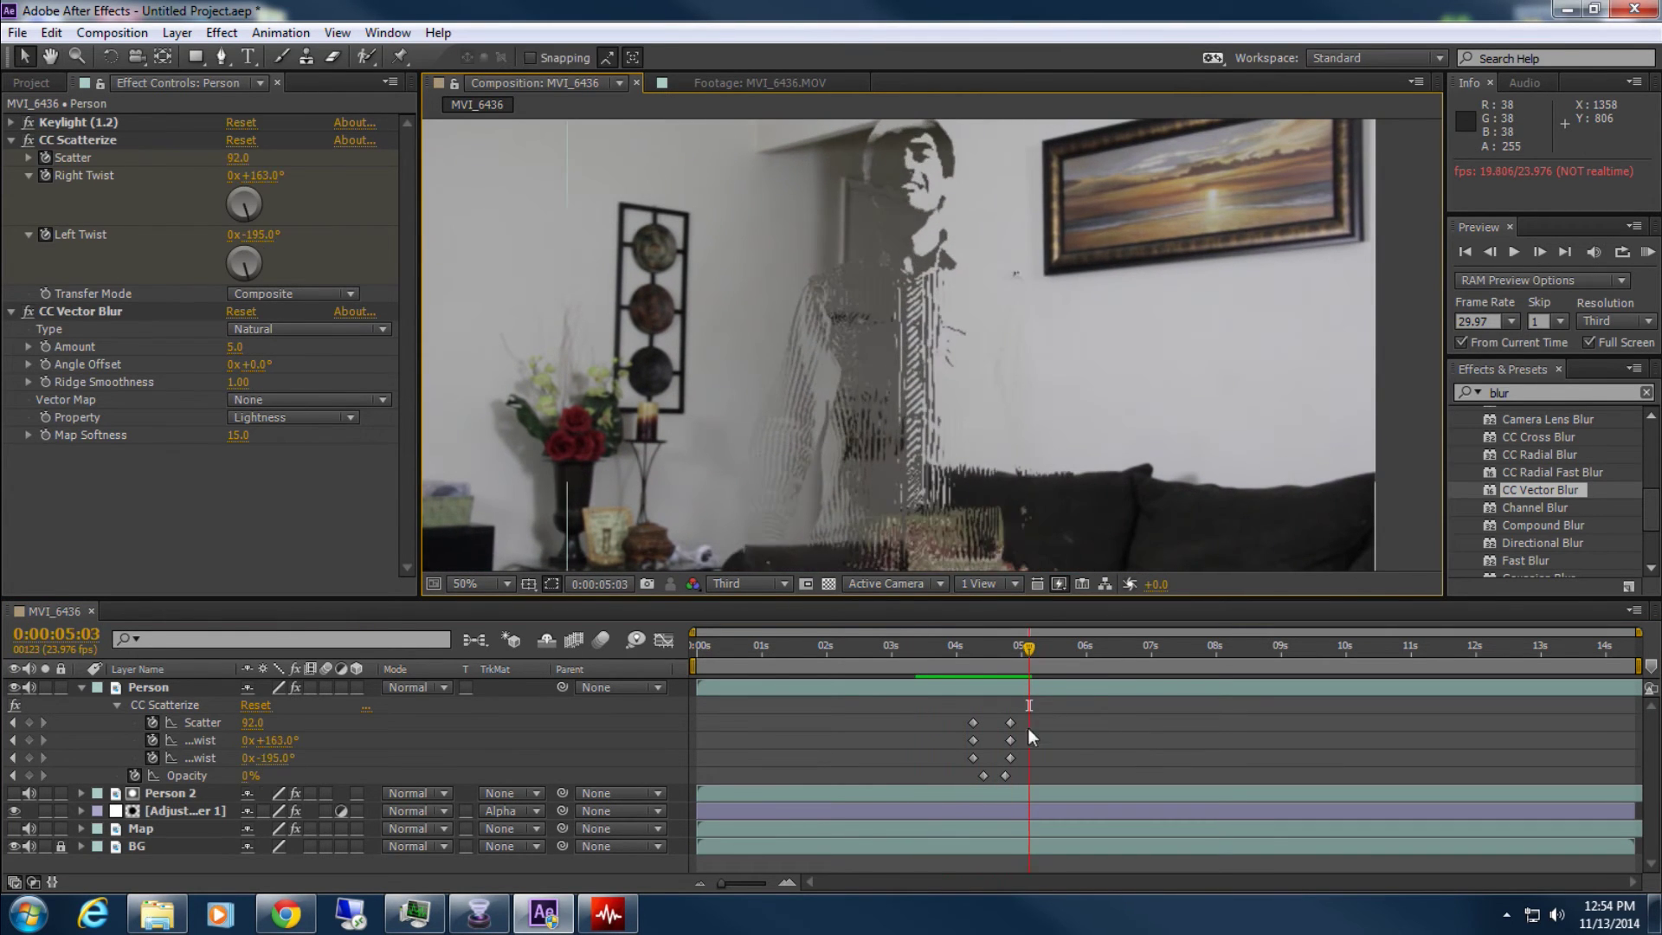
pyautogui.click(960, 648)
pyautogui.press('space')
# Try a CC Vector Blur Amount of -2 at 0:00:04:10 on the Person layer, and delete the effect
pyautogui.moveTo(1013, 651); pyautogui.dragTo(989, 646)
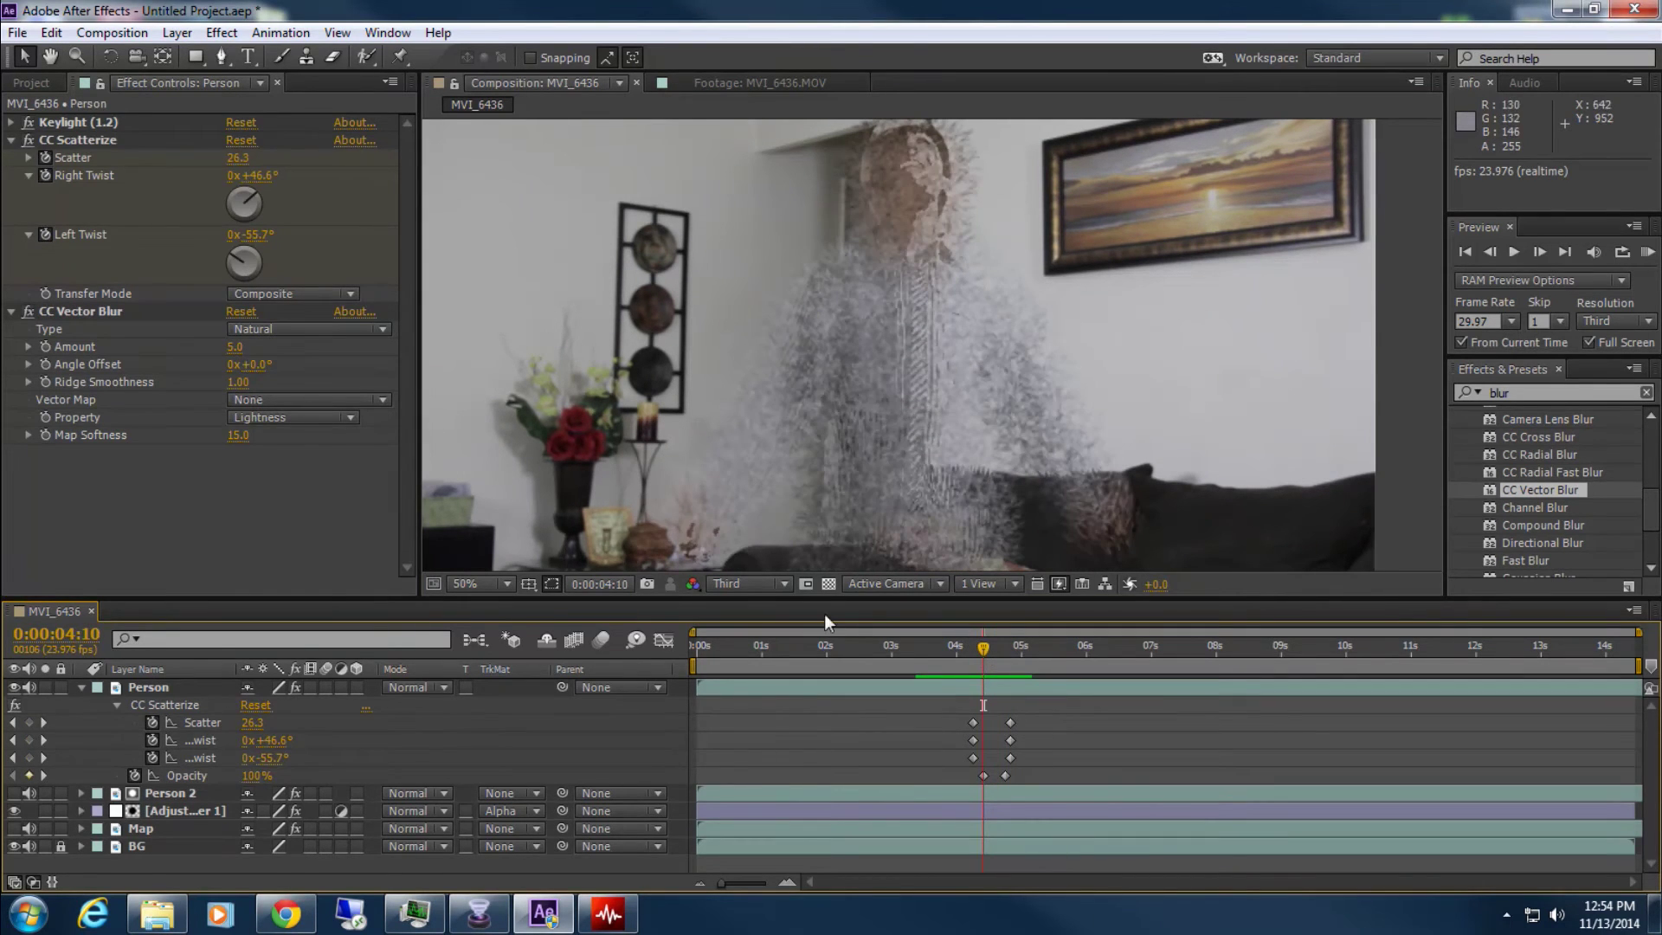
pyautogui.click(251, 328)
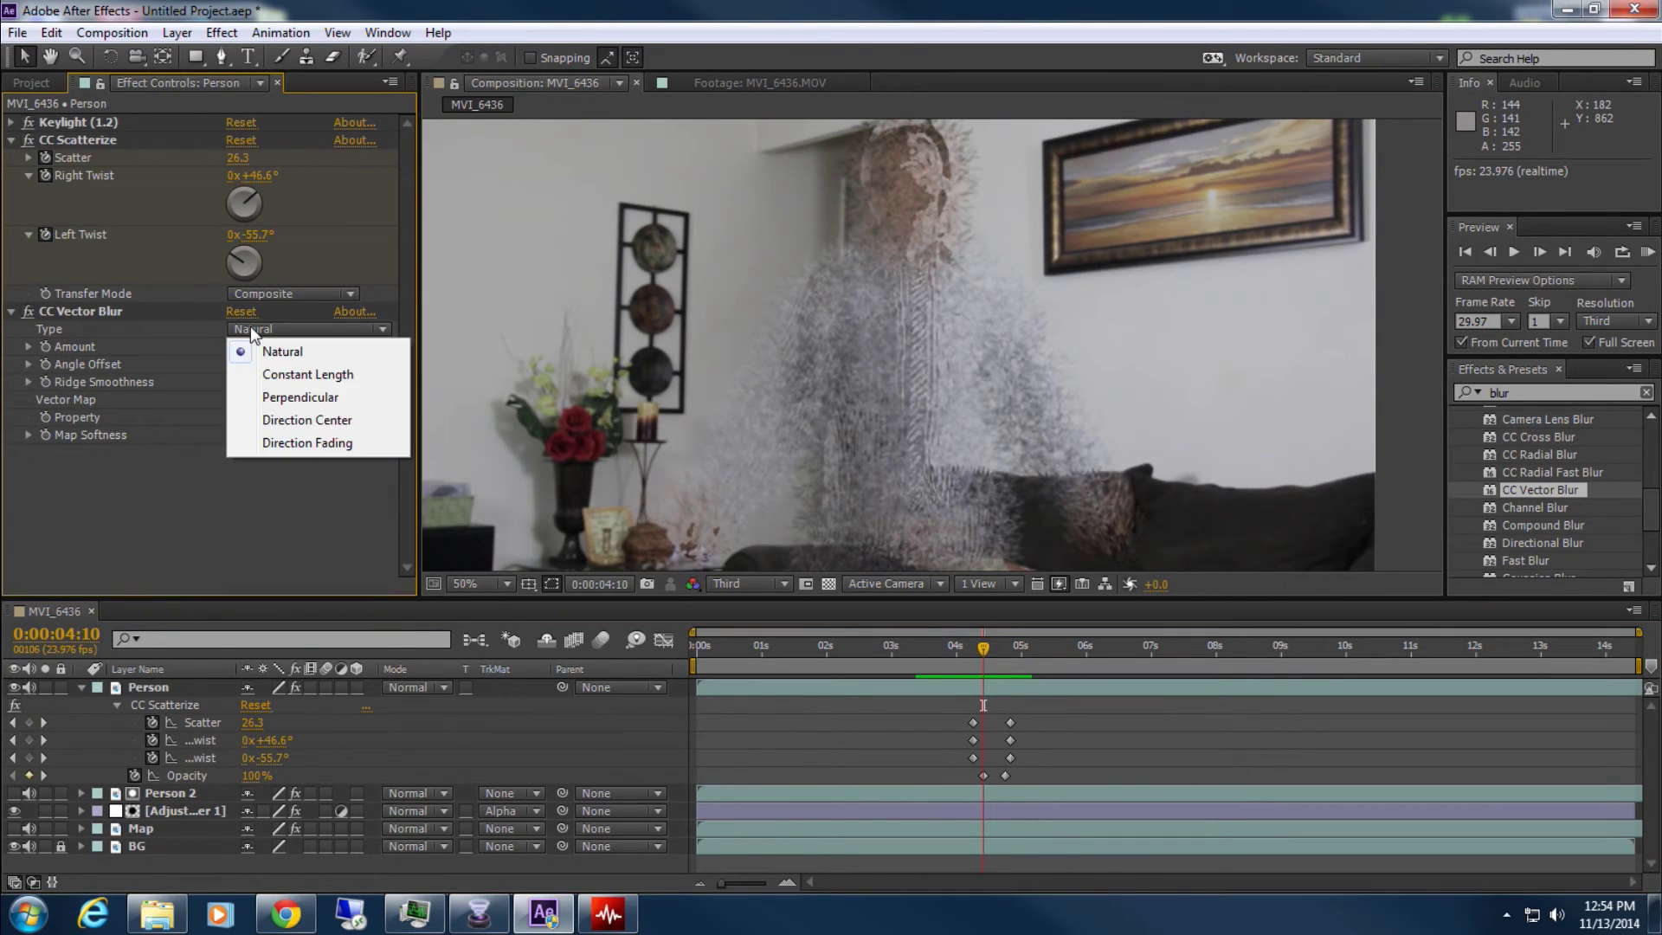
pyautogui.click(192, 355)
pyautogui.moveTo(232, 349); pyautogui.dragTo(244, 368)
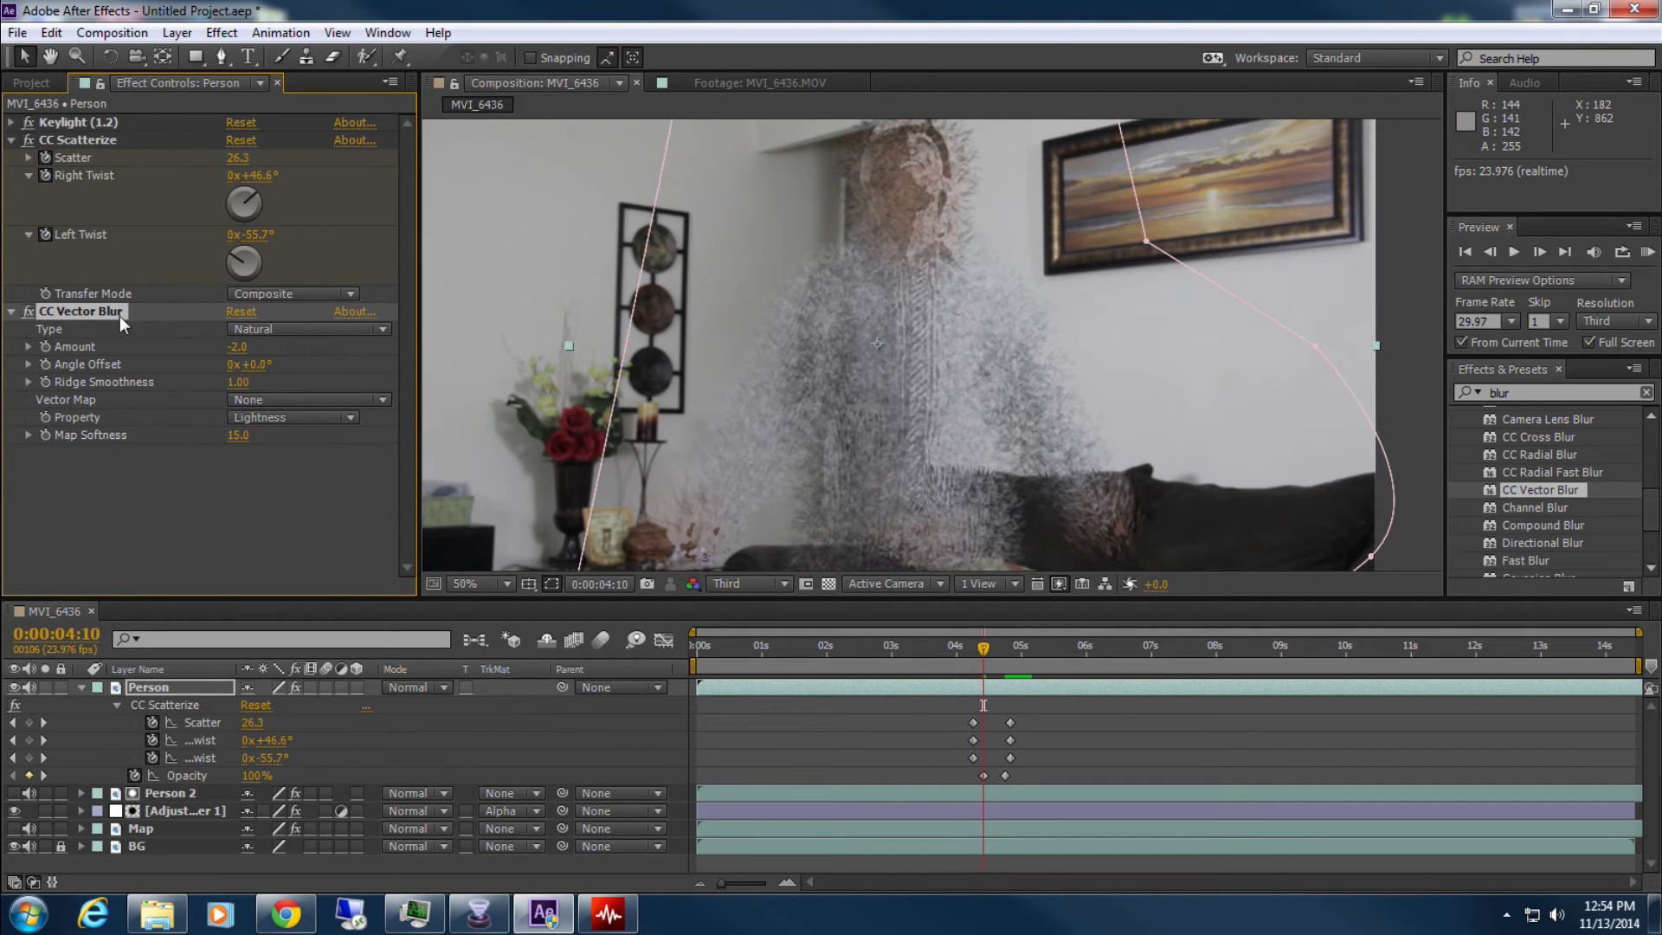
pyautogui.press('Delete')
pyautogui.click(955, 648)
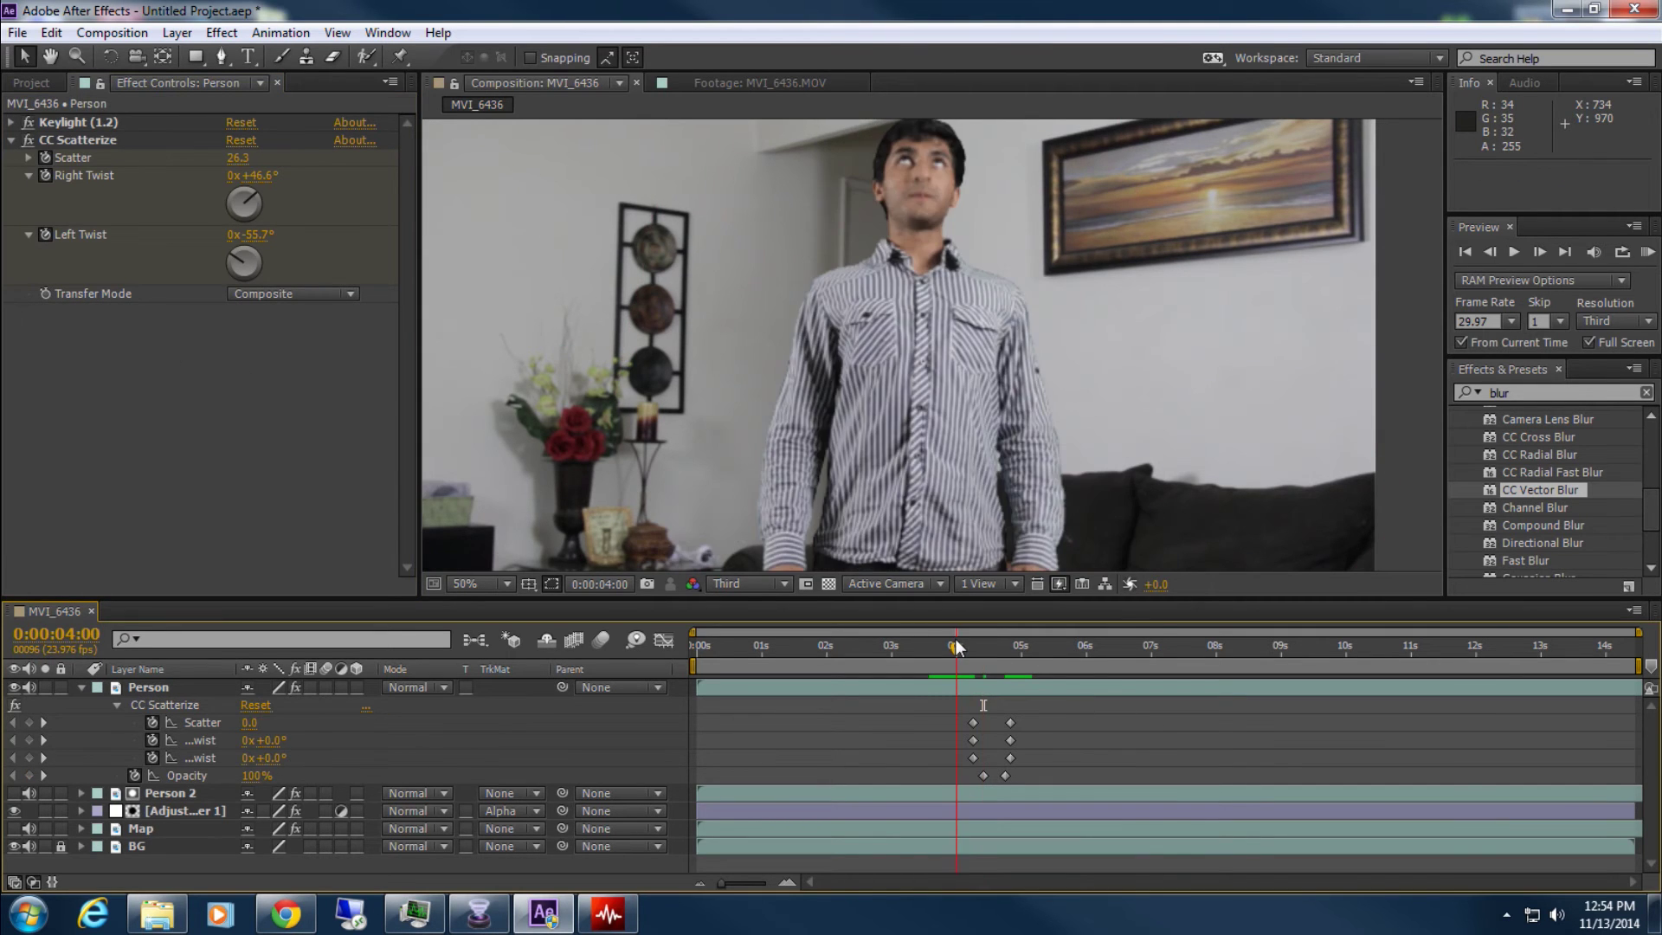
# Preview the Person layer's dissolve from 0:00:04:00, replay it, and scrub back to 0:00:03:11 before the transition
pyautogui.press('space')
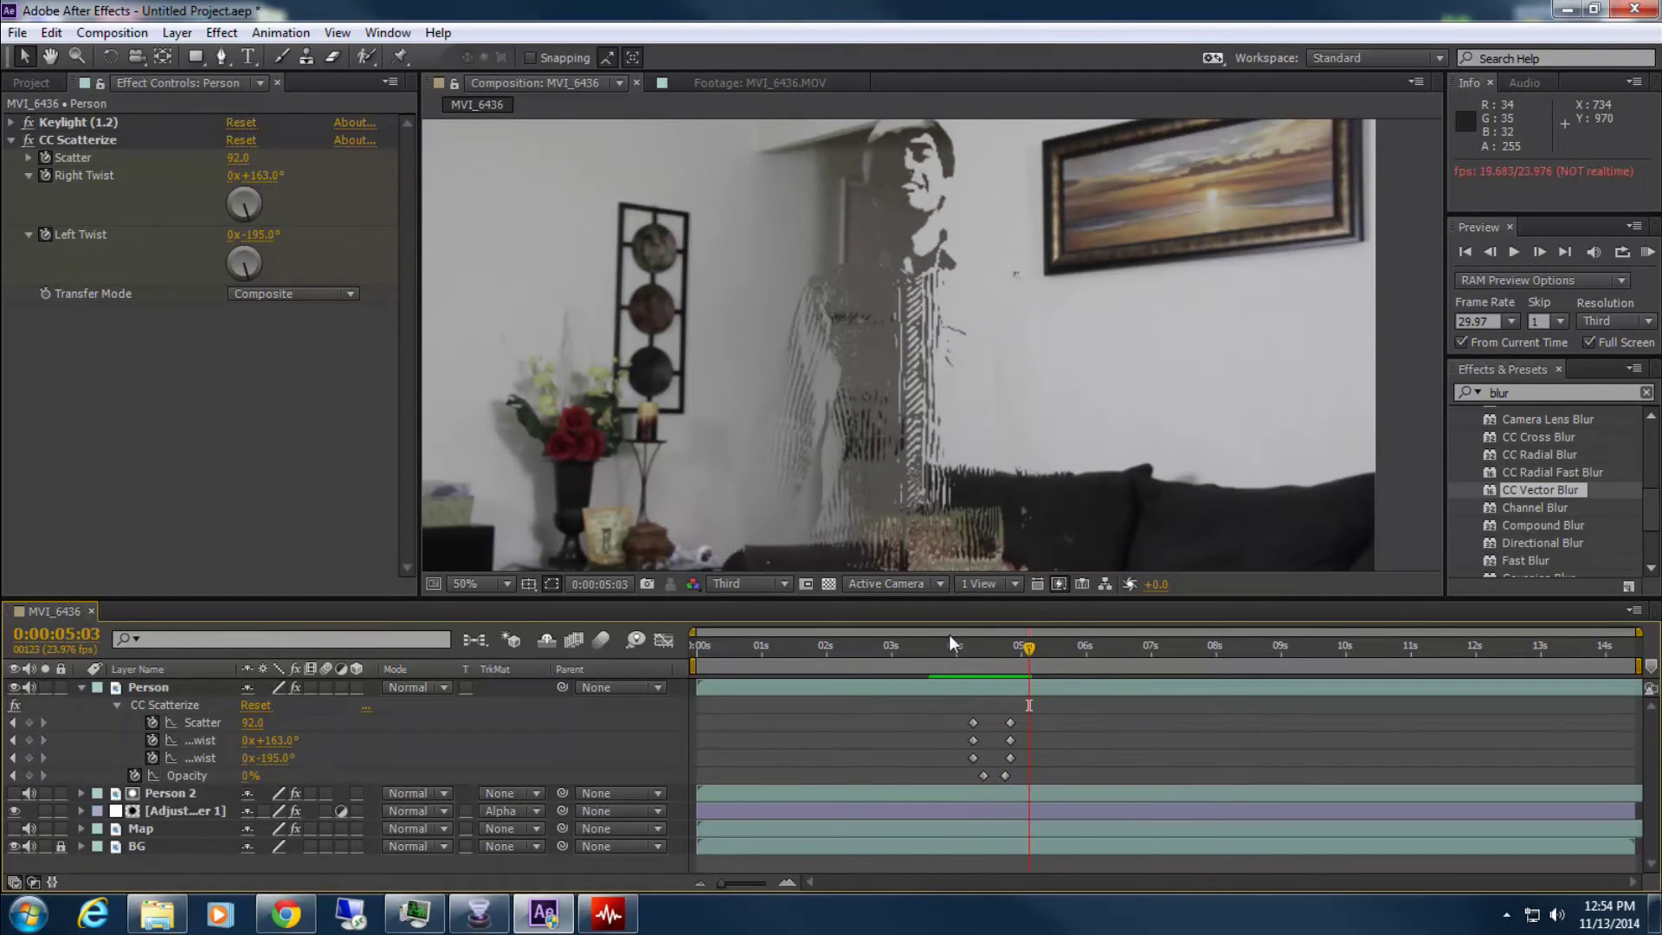
pyautogui.click(964, 648)
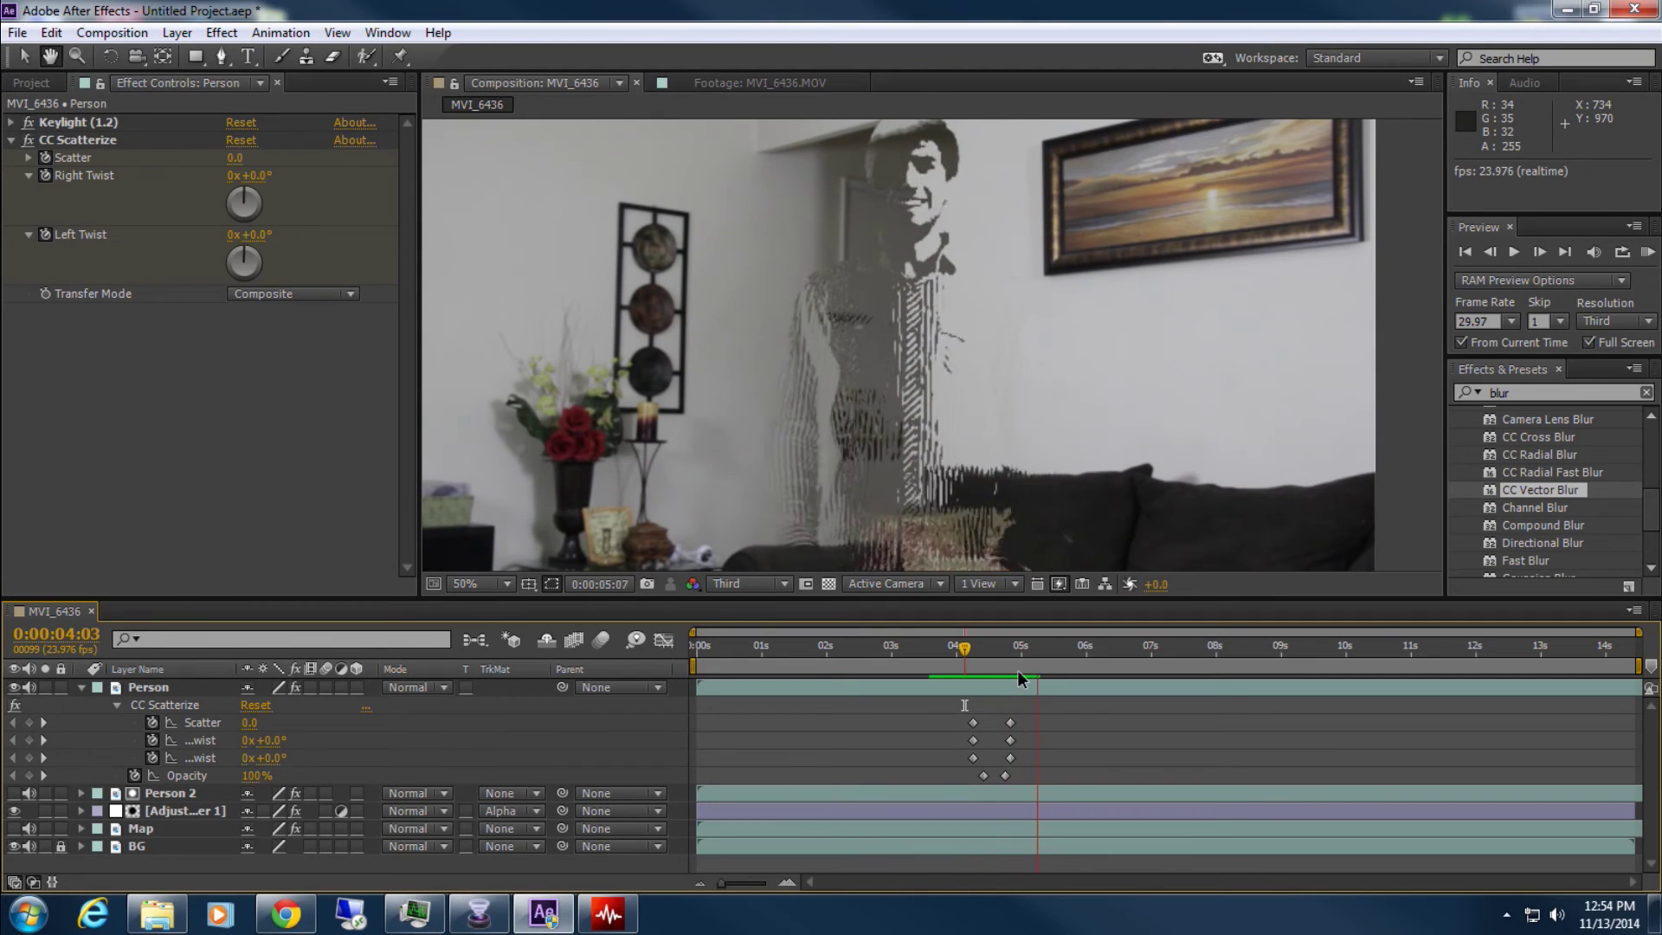
pyautogui.click(935, 648)
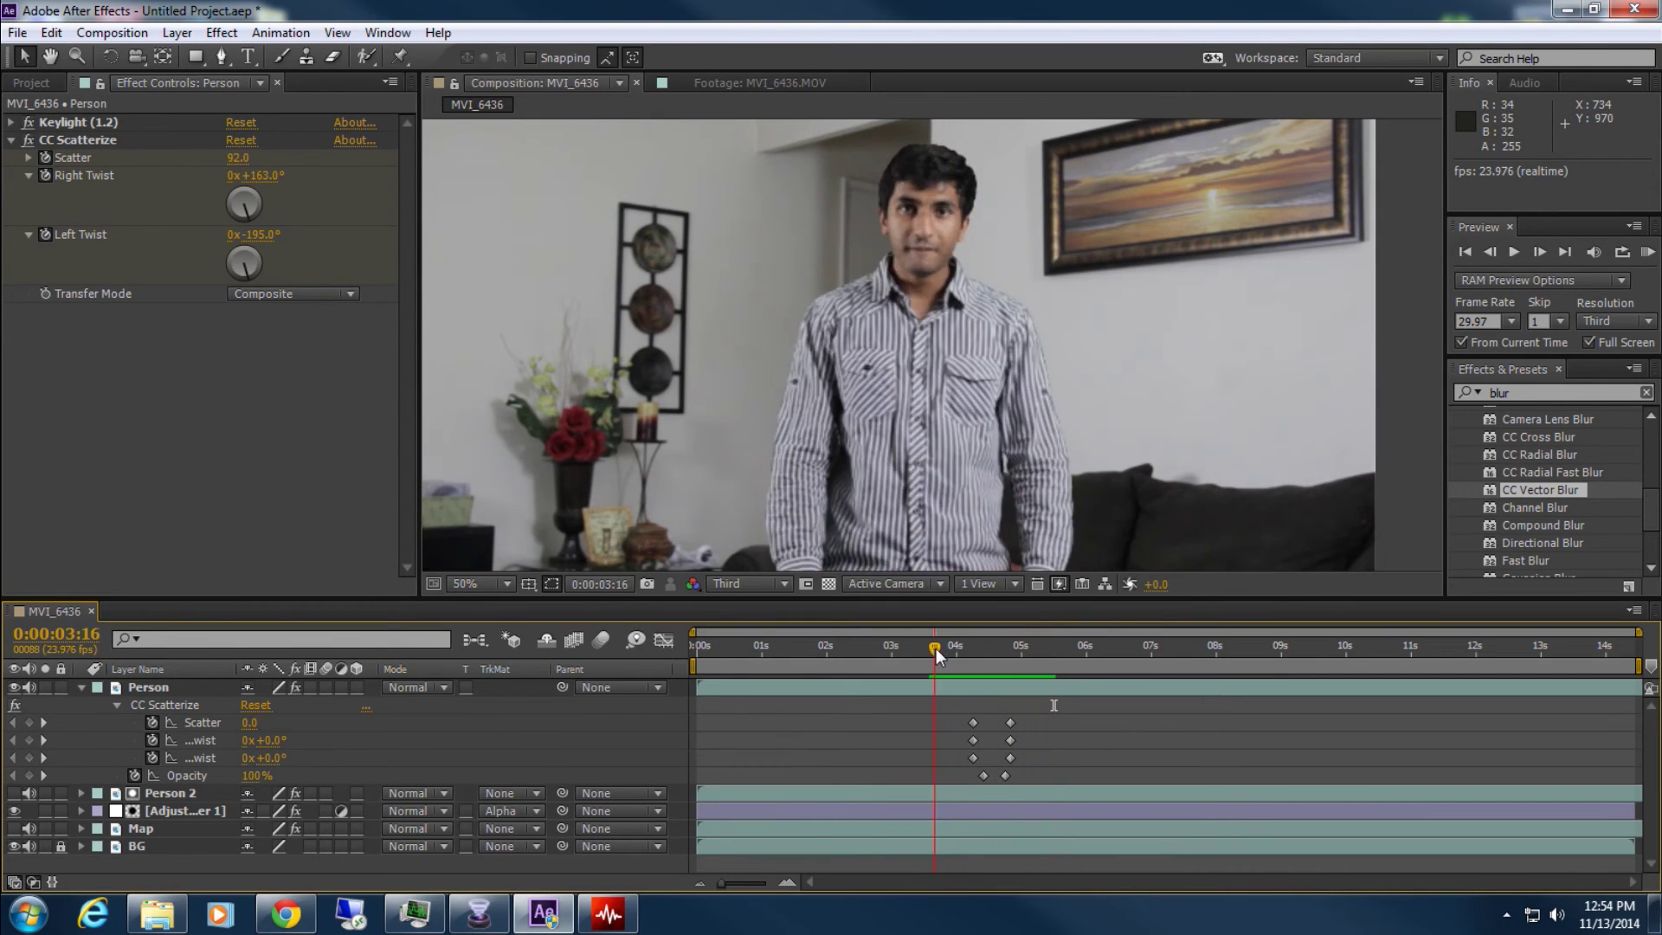
pyautogui.moveTo(937, 648)
pyautogui.mouseDown()
pyautogui.moveTo(1005, 651)
pyautogui.moveTo(885, 649)
pyautogui.moveTo(921, 649)
pyautogui.mouseUp()
pyautogui.click(851, 649)
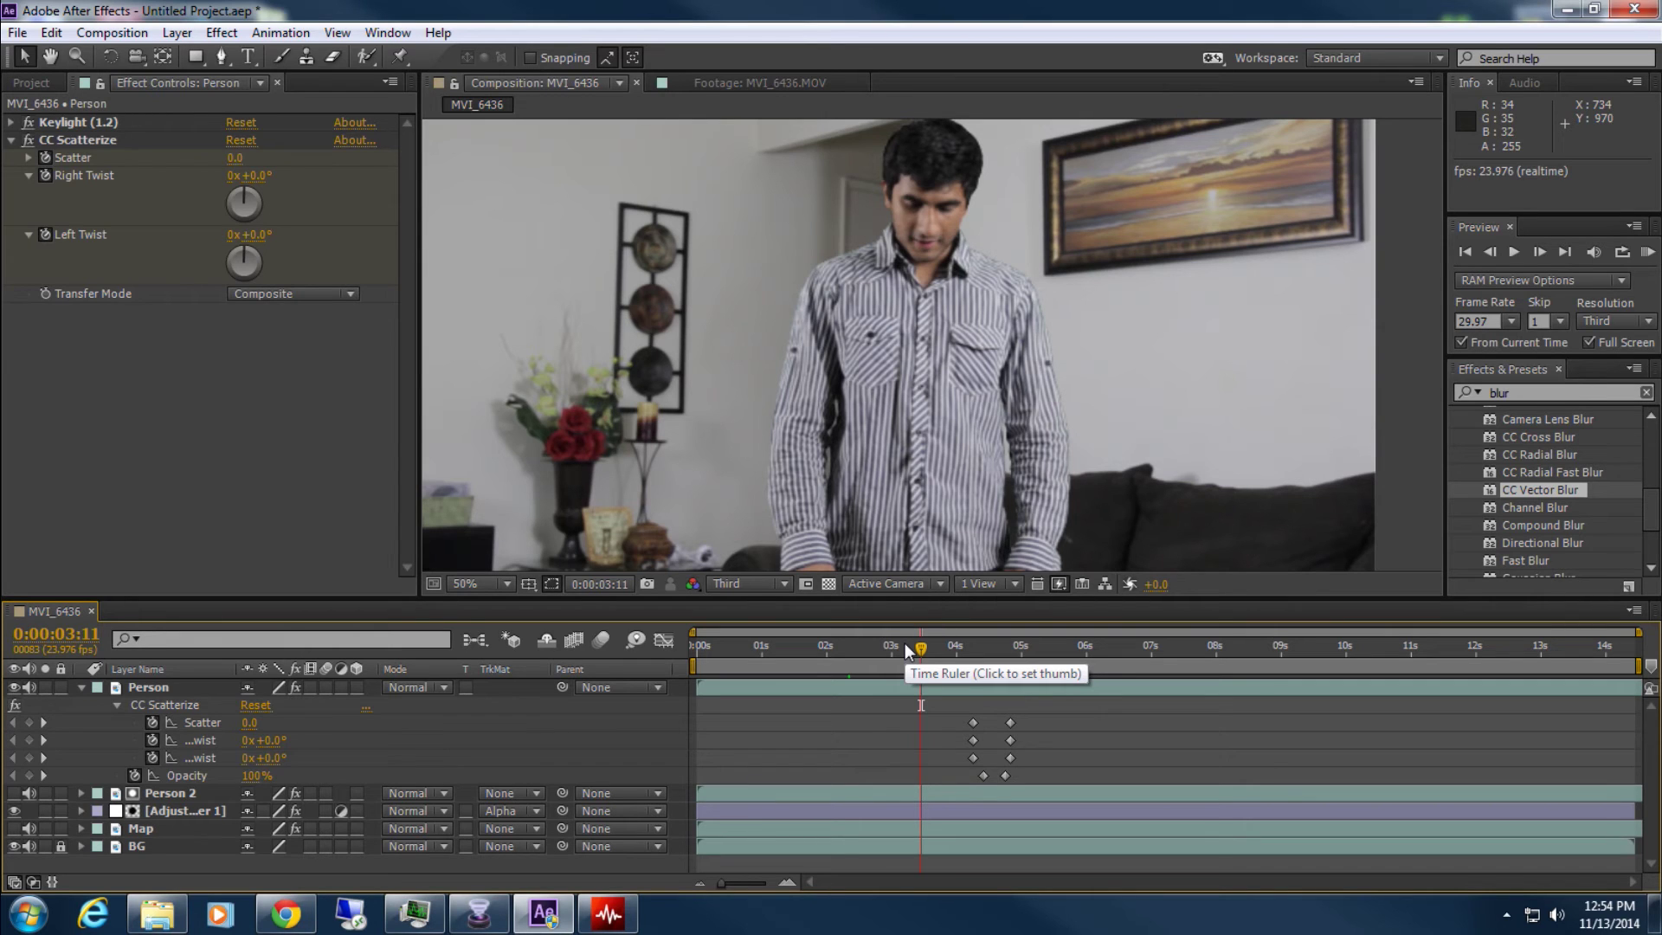
# Check the whole frame before the dissolve, and preview the transition again from 0:00:04:00
pyautogui.scroll(-2, 933, 309)
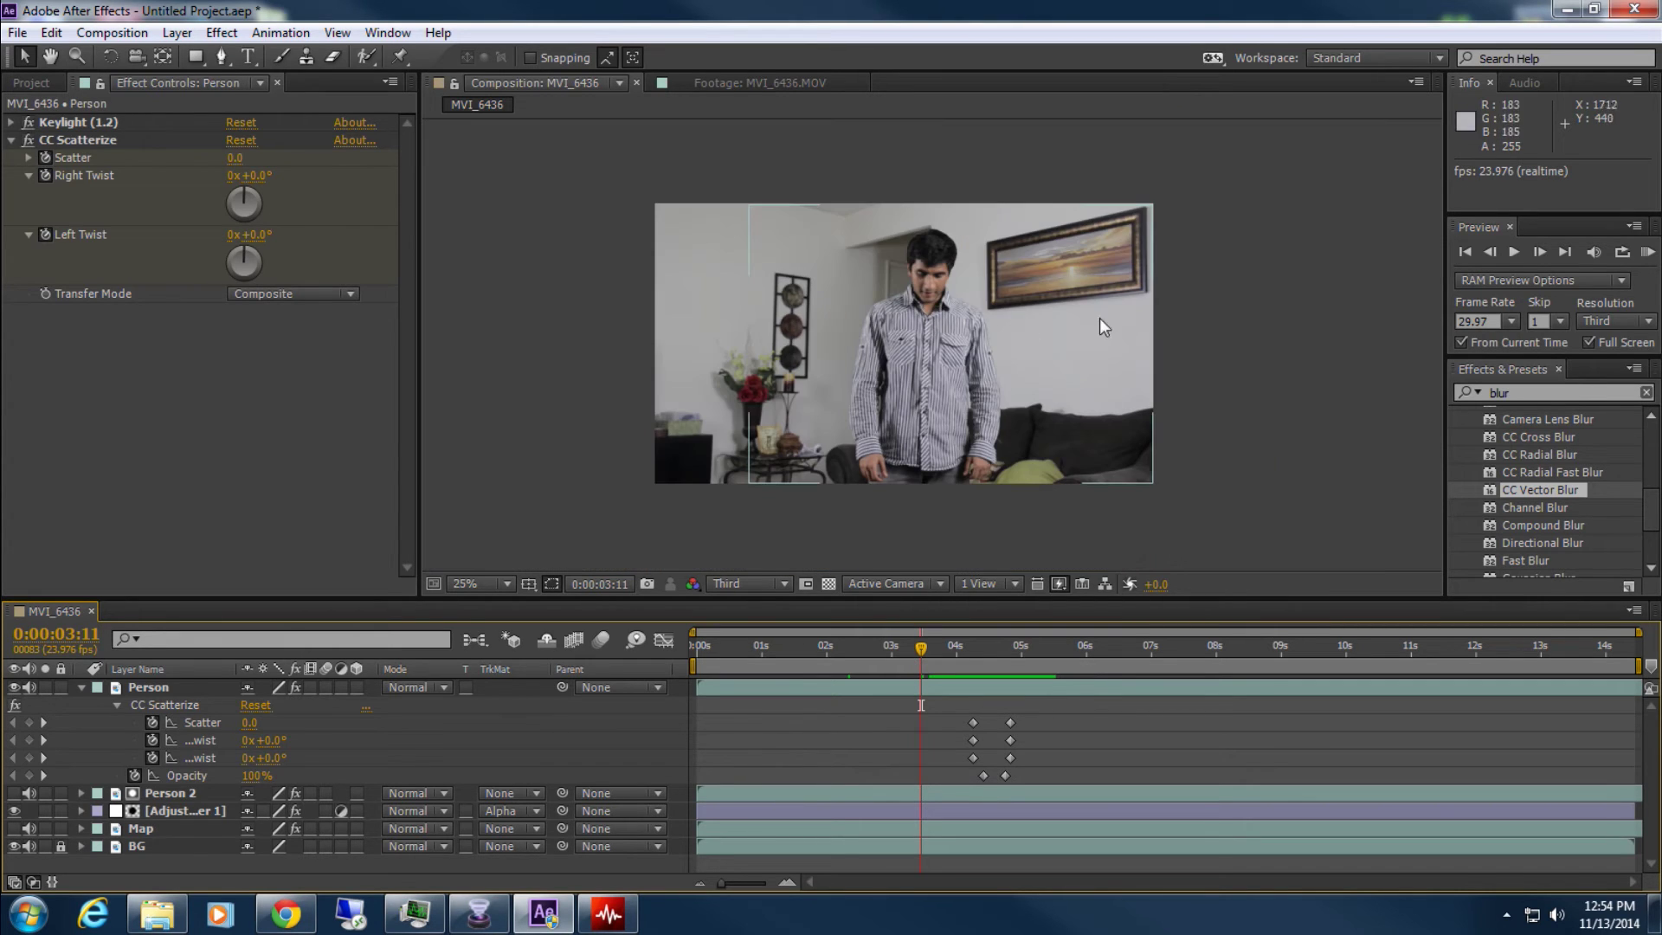
pyautogui.click(1193, 308)
pyautogui.moveTo(875, 655); pyautogui.dragTo(957, 650)
pyautogui.scroll(2, 932, 294)
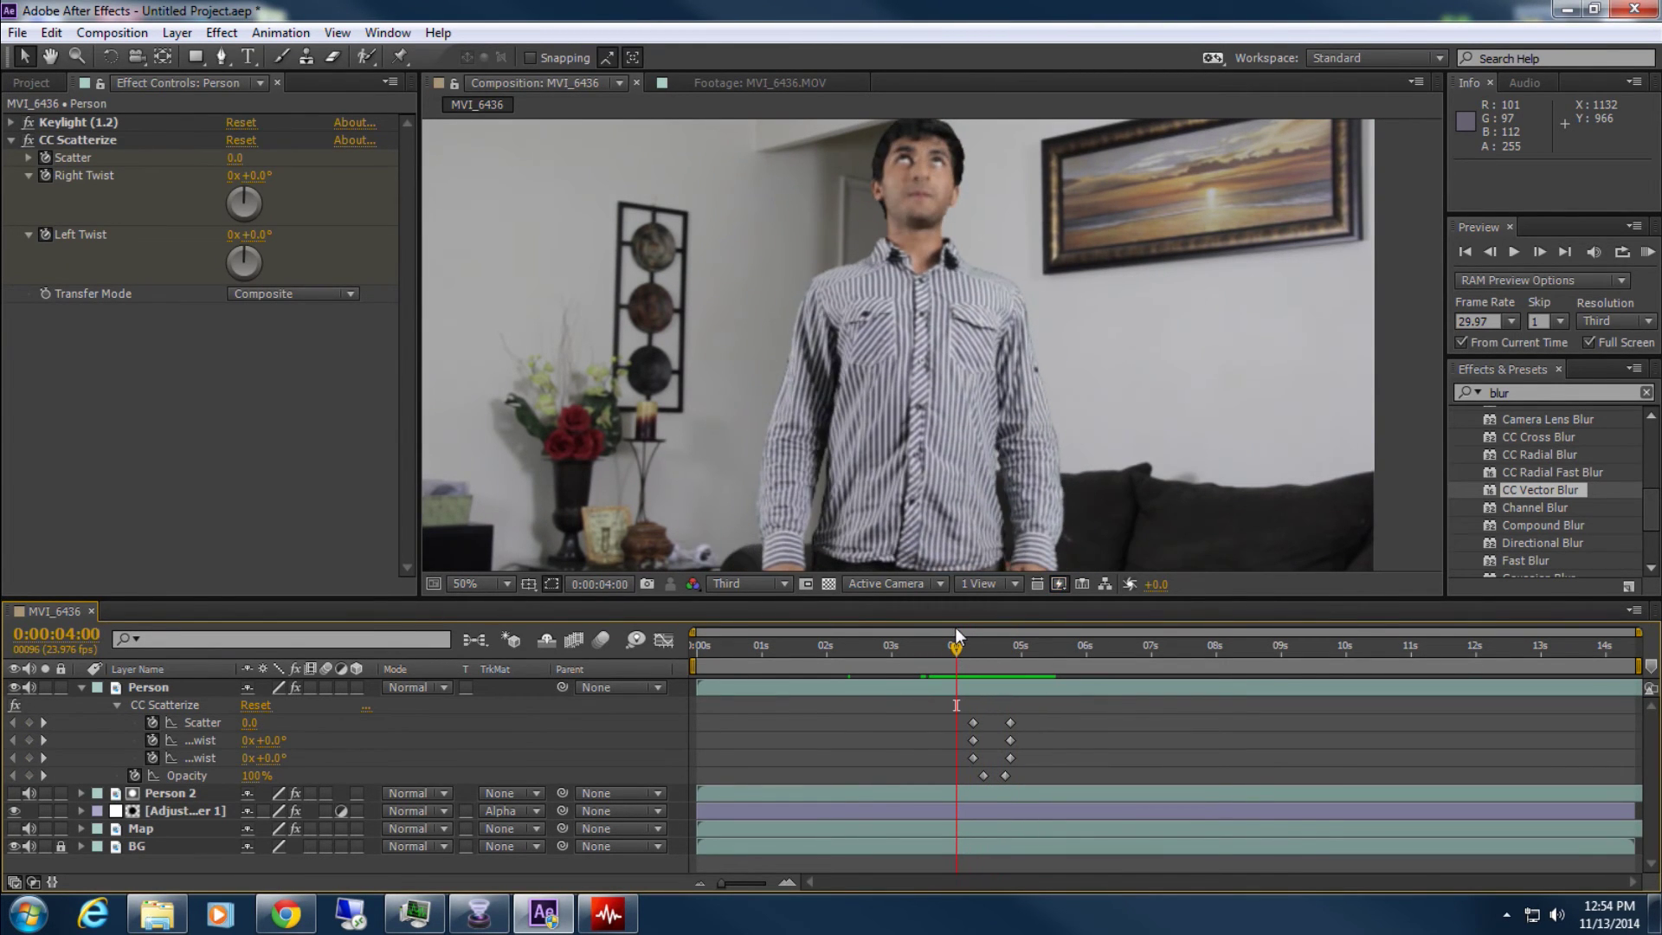
pyautogui.press('space')
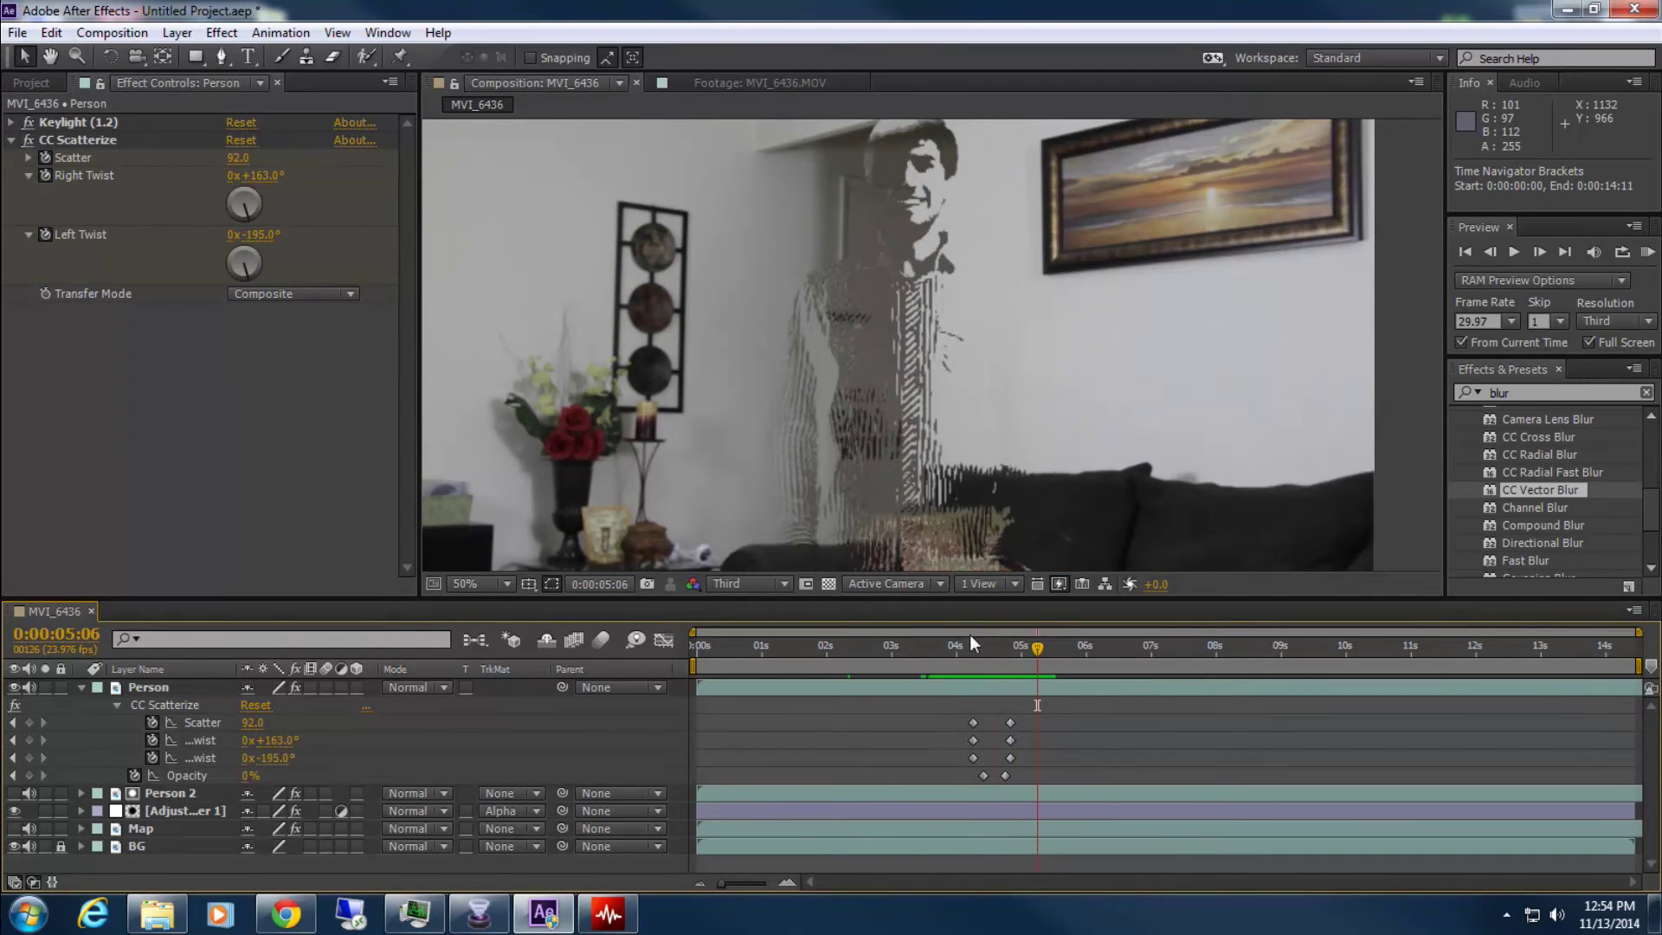
# Scrub through the invisible section after the dissolve and preview the background distortion from 0:00:06:16
pyautogui.moveTo(952, 647); pyautogui.dragTo(1170, 639)
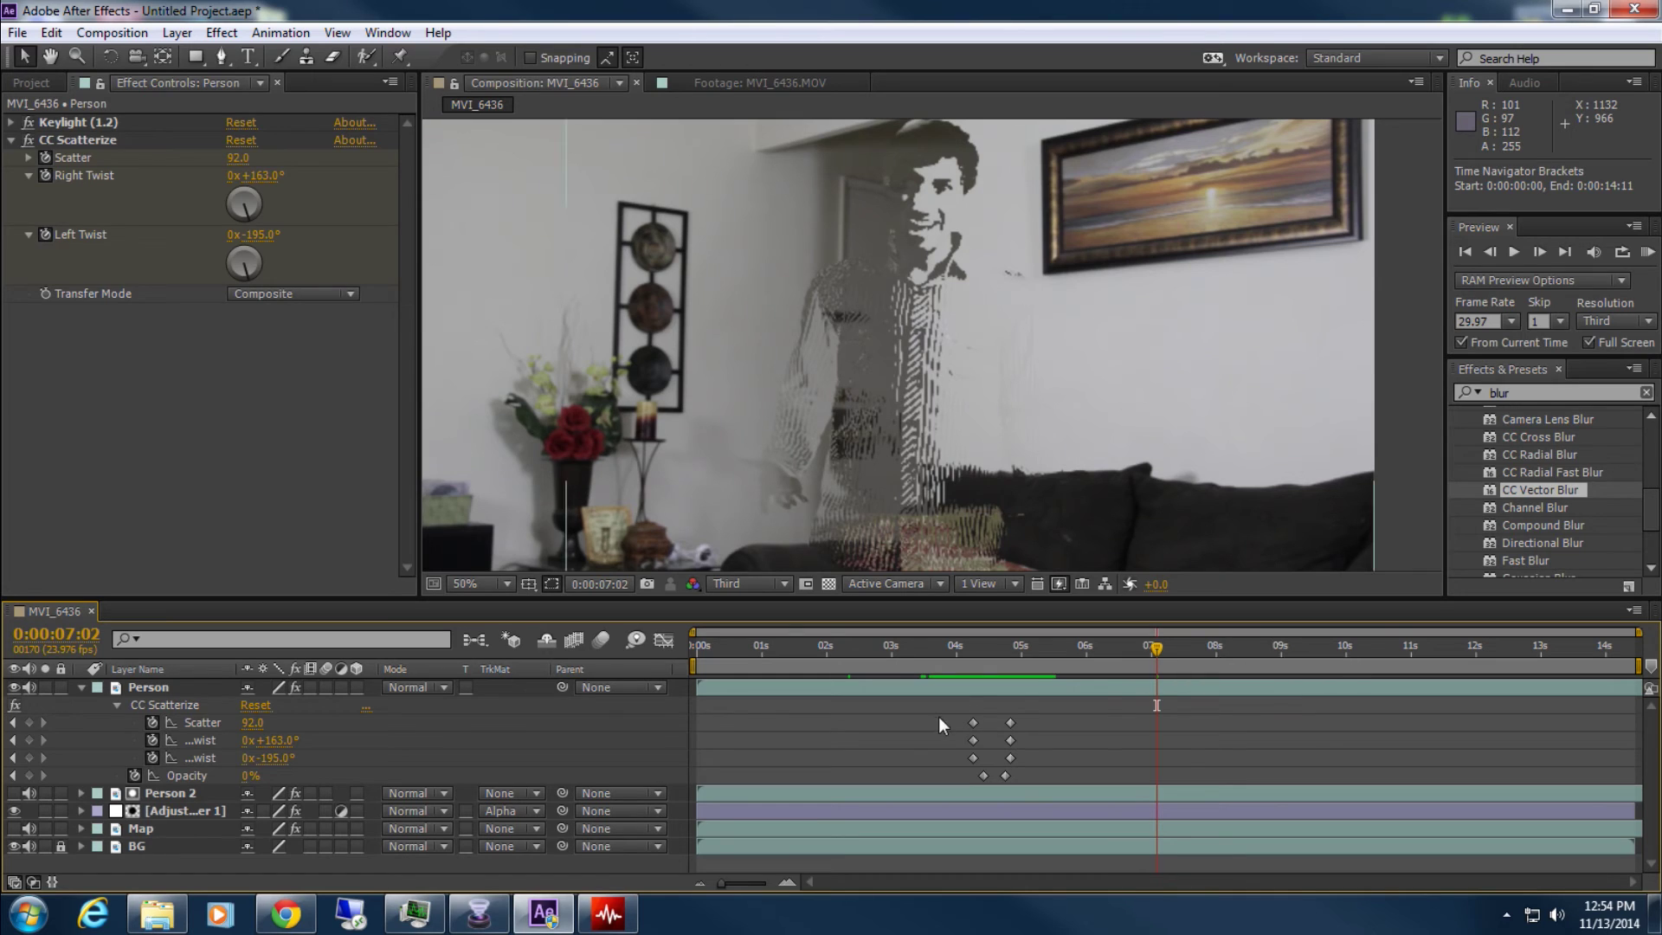
pyautogui.click(1114, 648)
pyautogui.click(1130, 649)
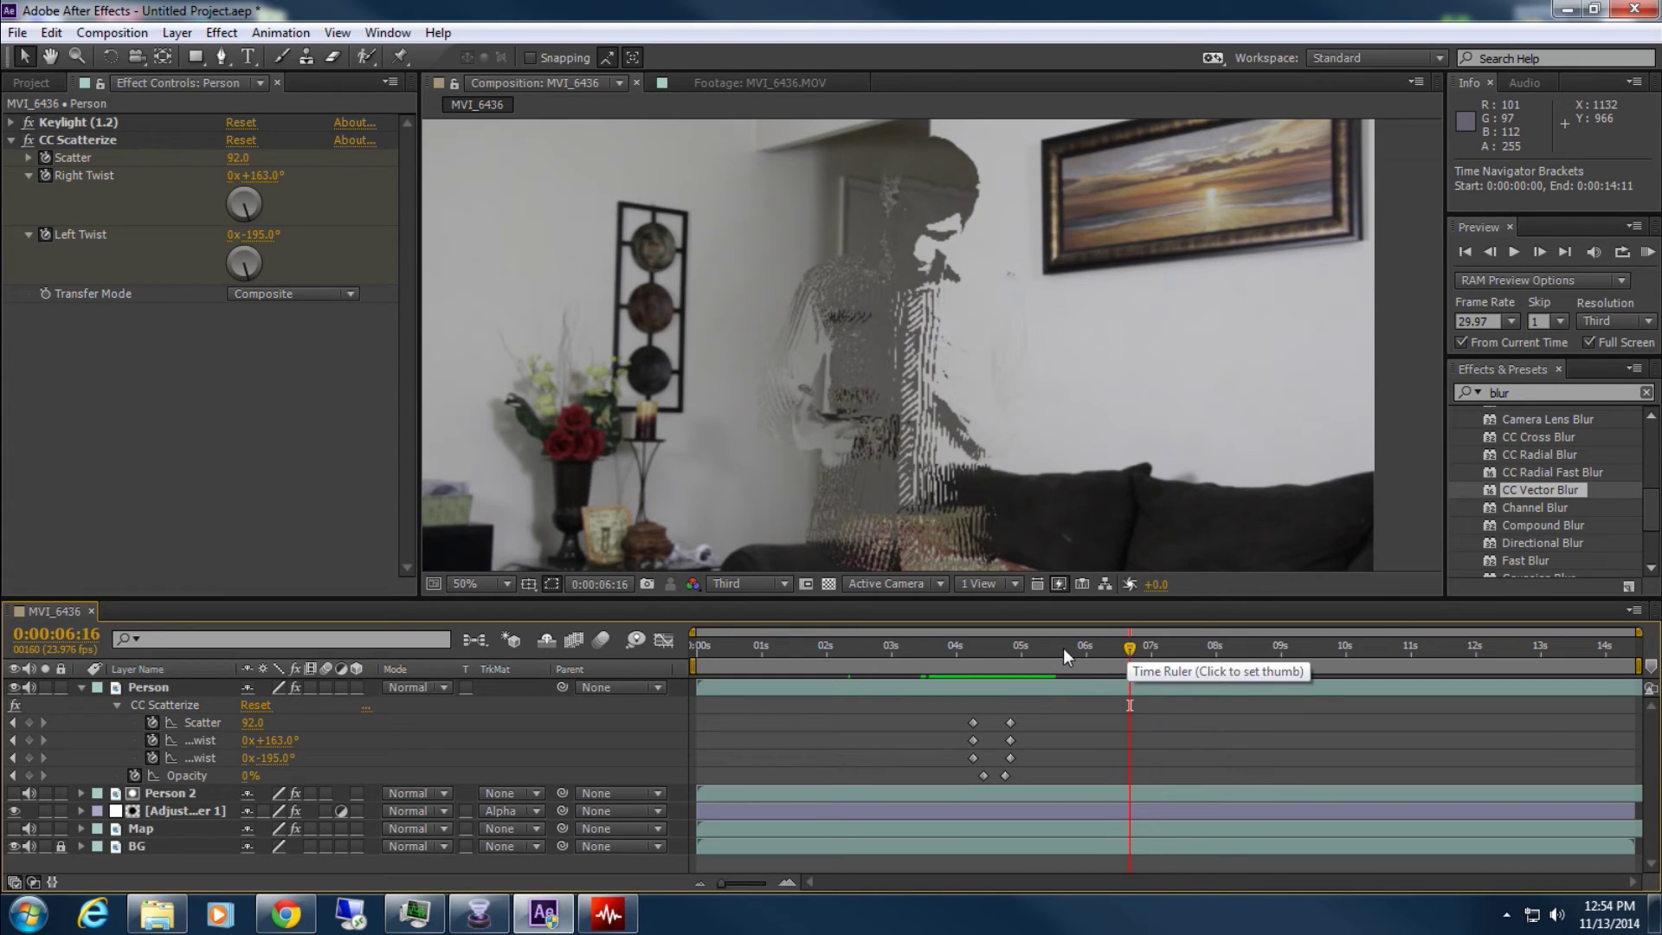
pyautogui.press('space')
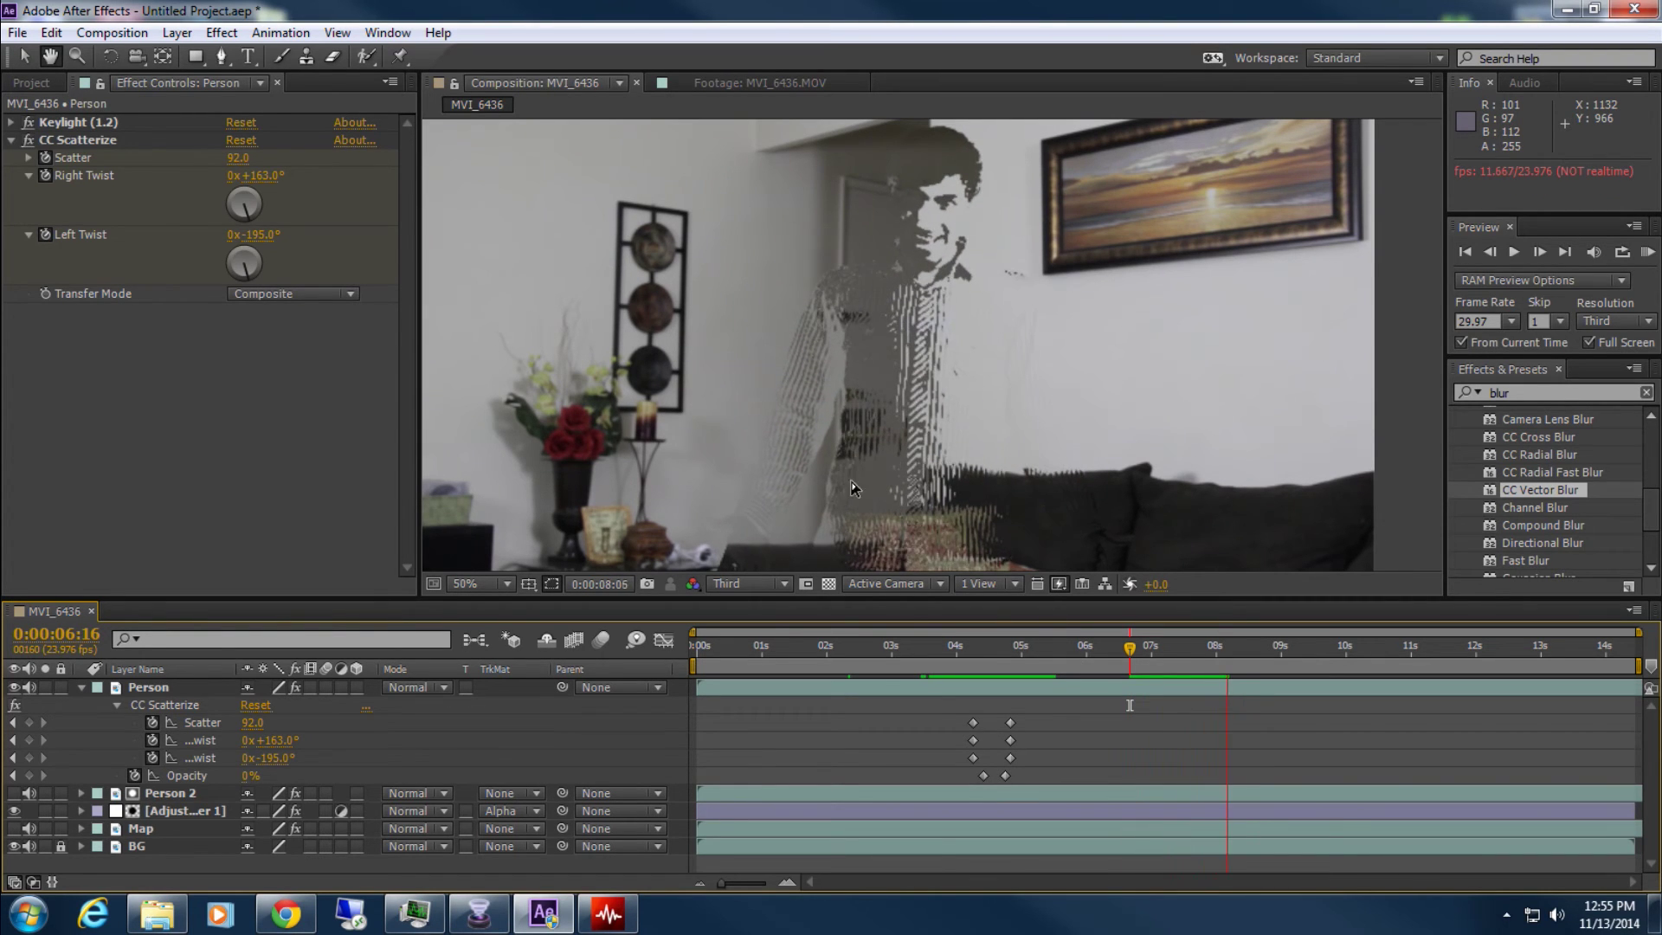
pyautogui.press('space')
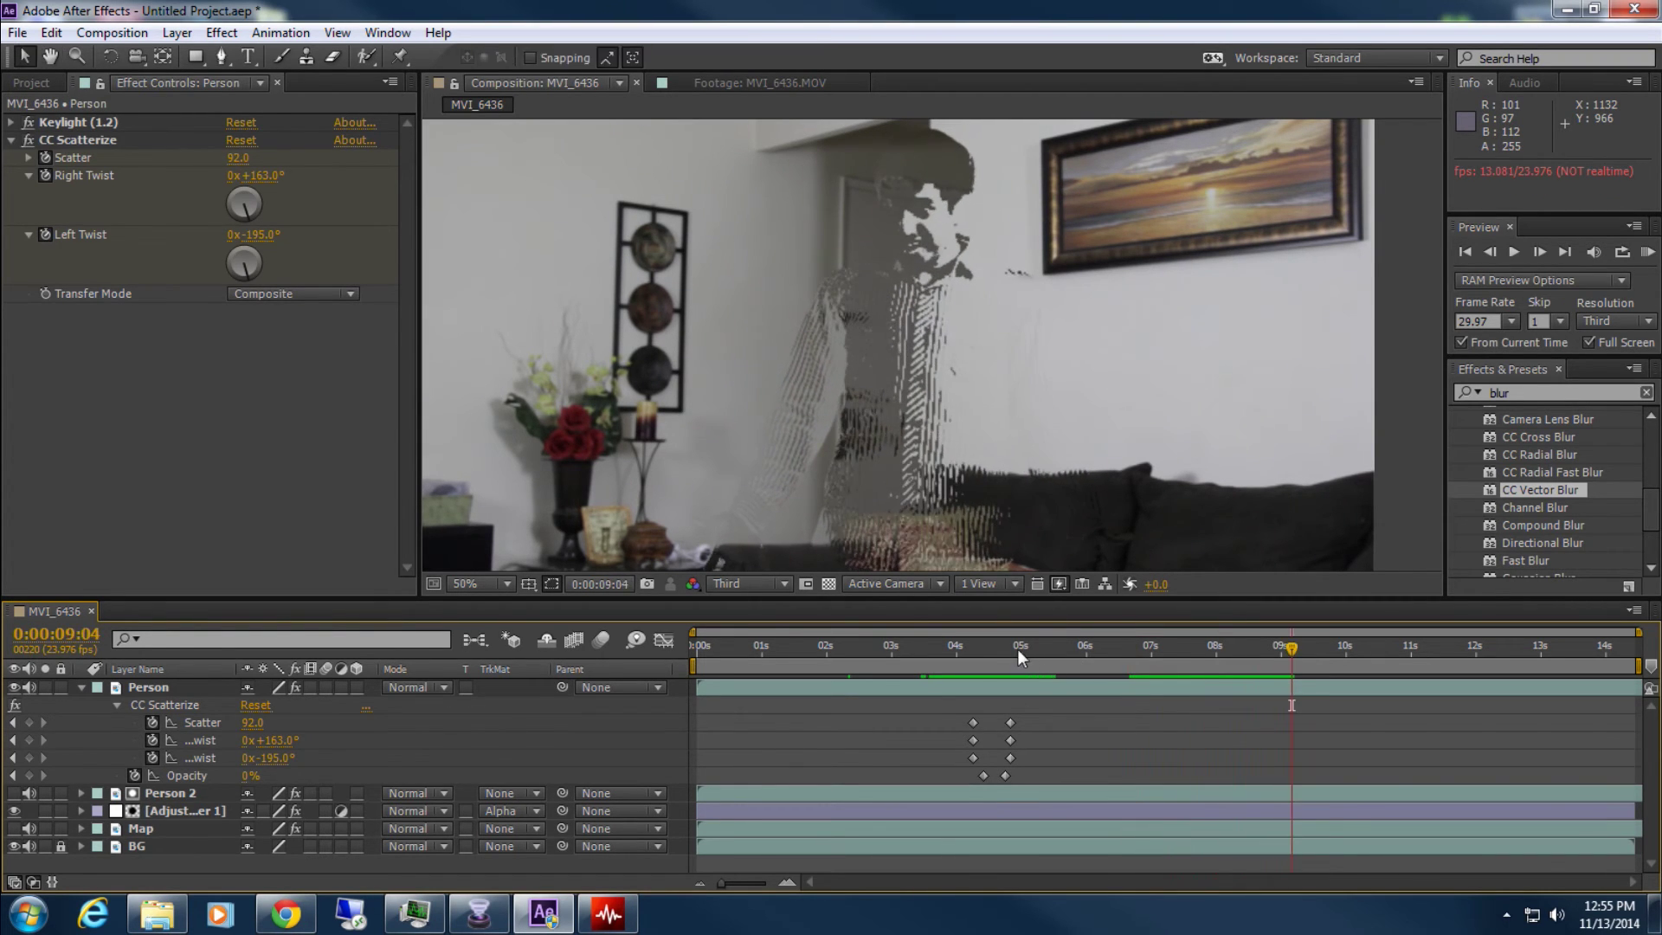
pyautogui.moveTo(1017, 647); pyautogui.dragTo(1083, 655)
pyautogui.press('space')
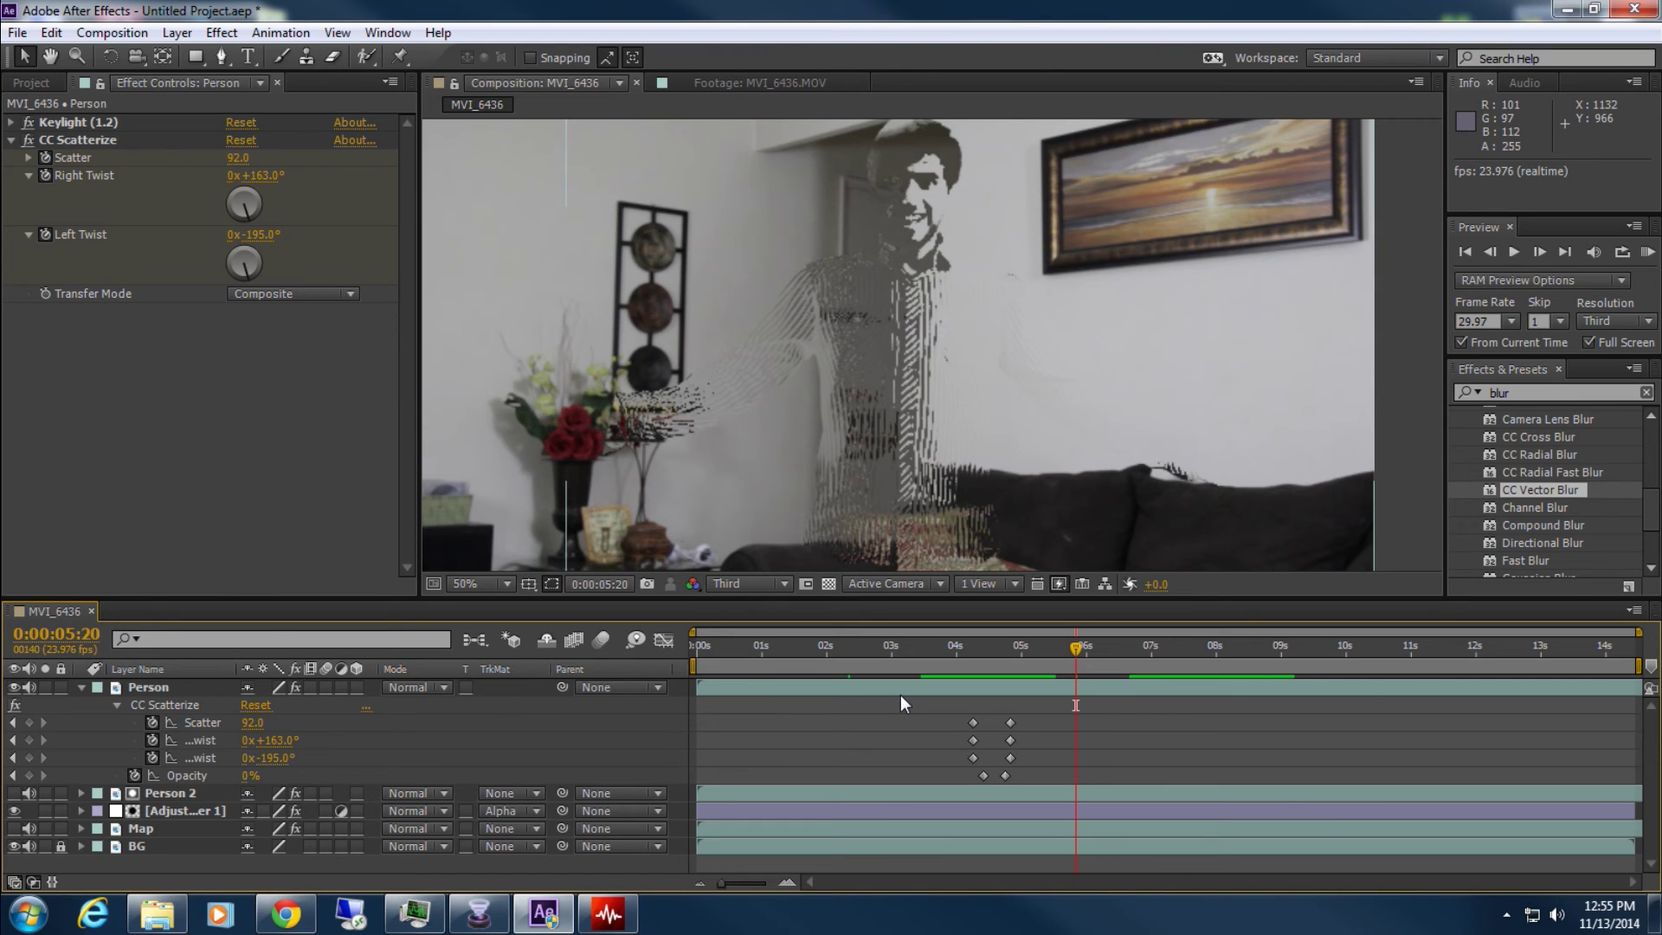
# Trim the composition's work area around the dissolve, from 0:00:03:14 to 0:00:05:09
pyautogui.click(933, 648)
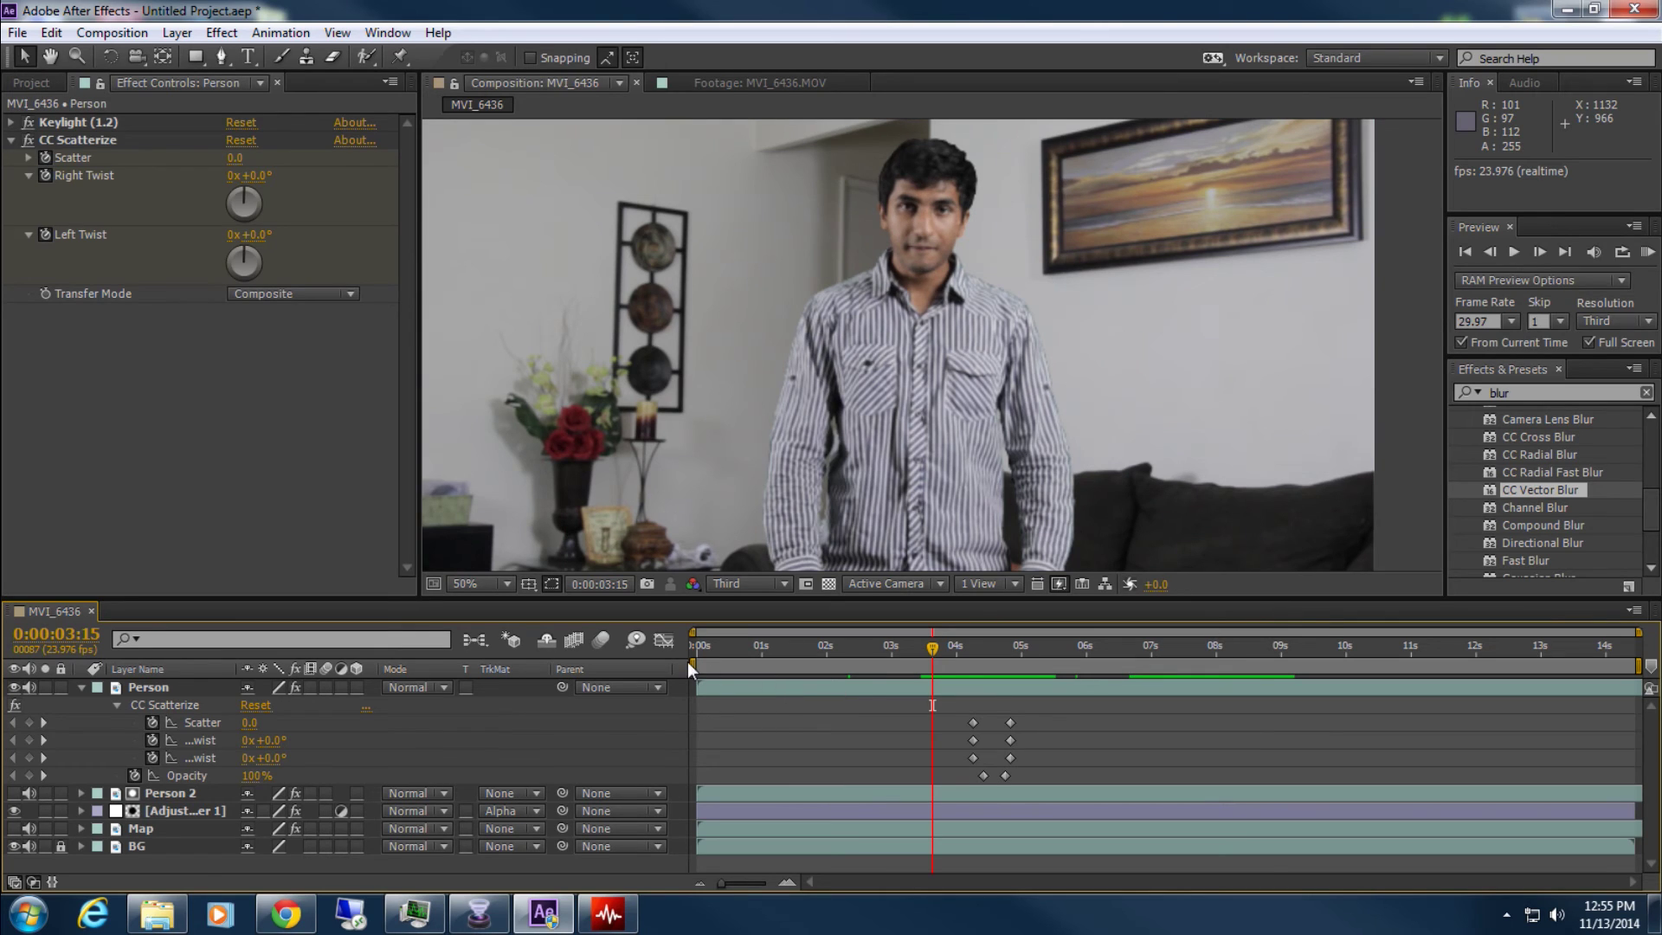
pyautogui.moveTo(690, 664); pyautogui.dragTo(926, 664)
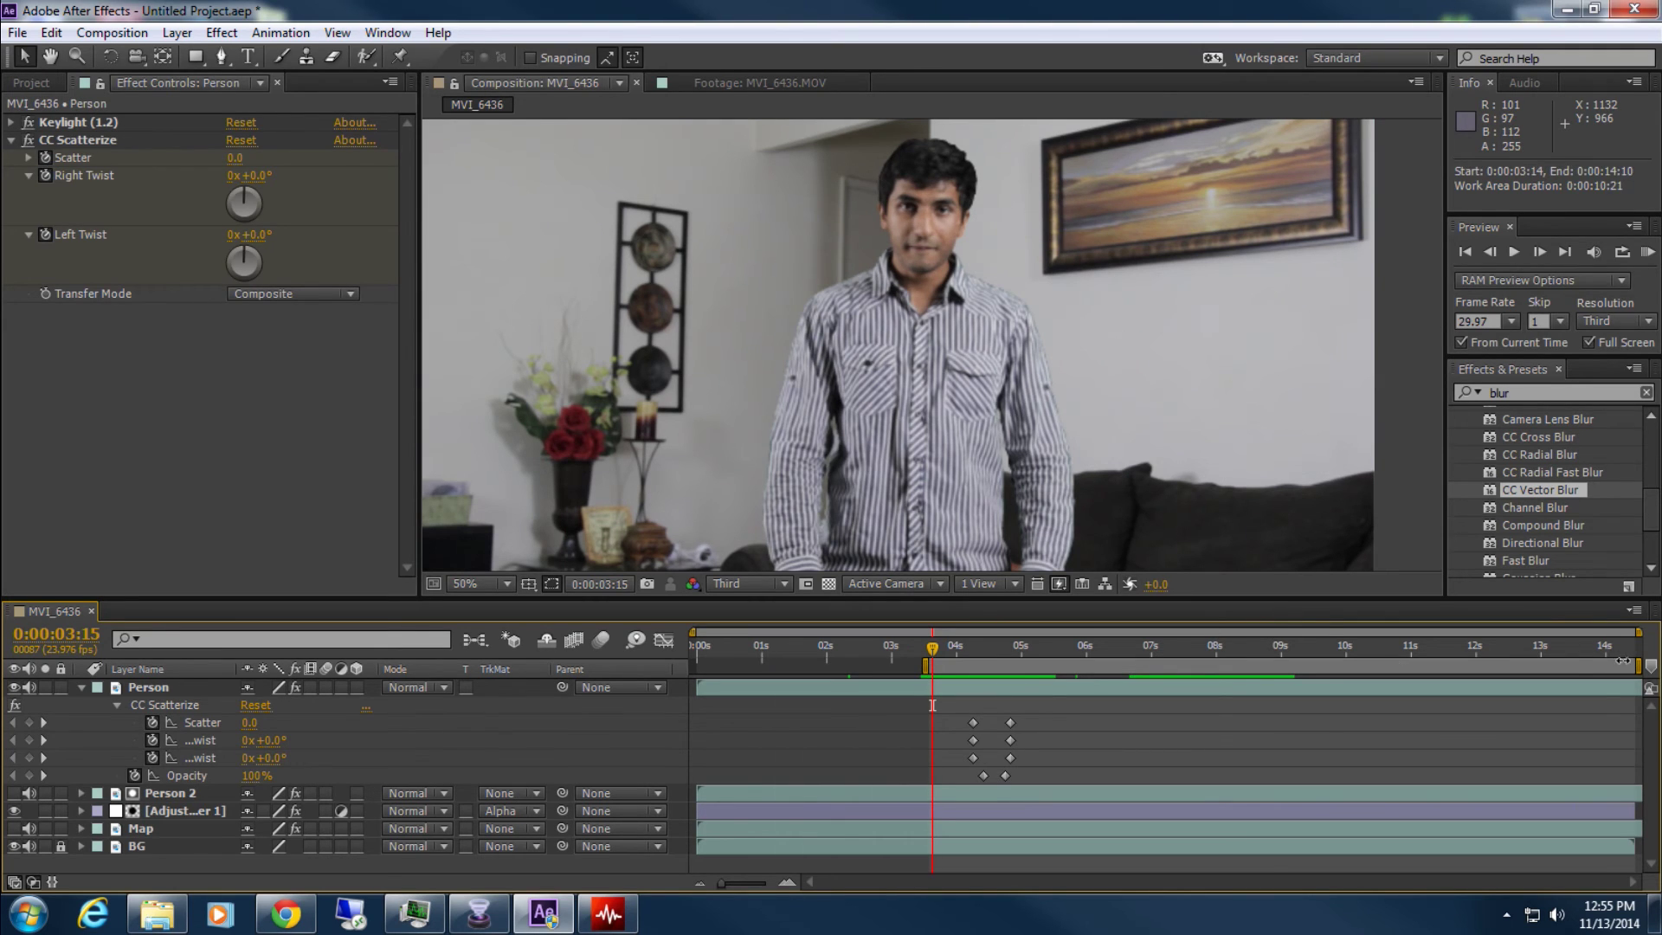
pyautogui.moveTo(1638, 664); pyautogui.dragTo(1052, 664)
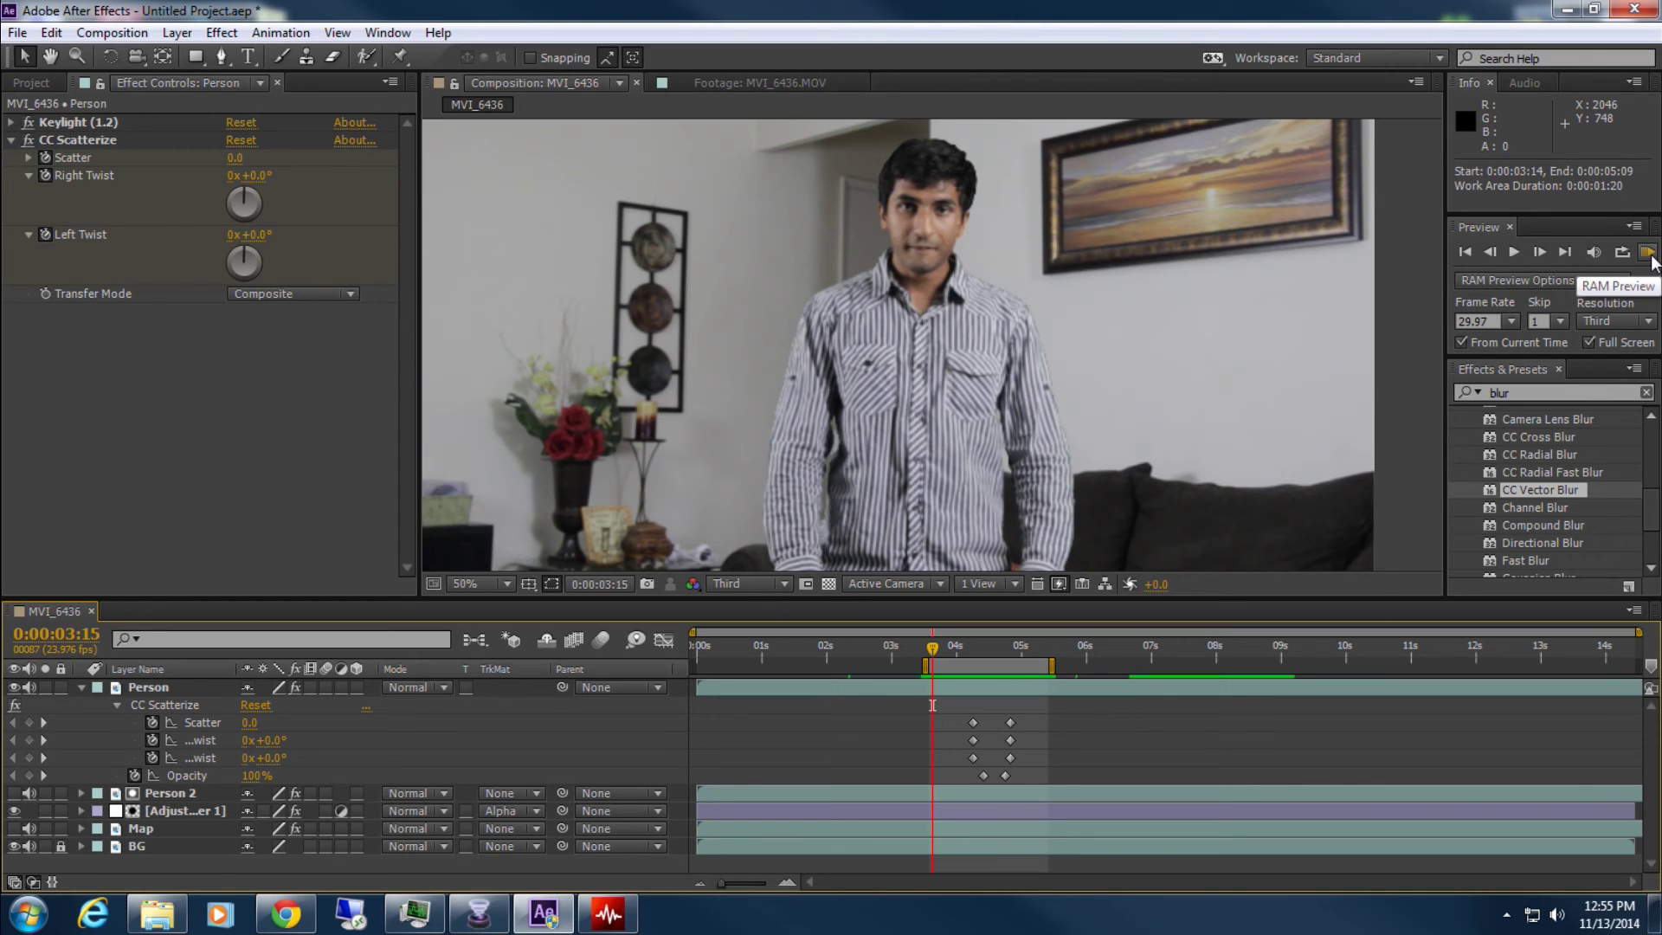
# Set the RAM preview's frame Skip to 0 and try a full-screen RAM preview of the work area
pyautogui.click(1550, 321)
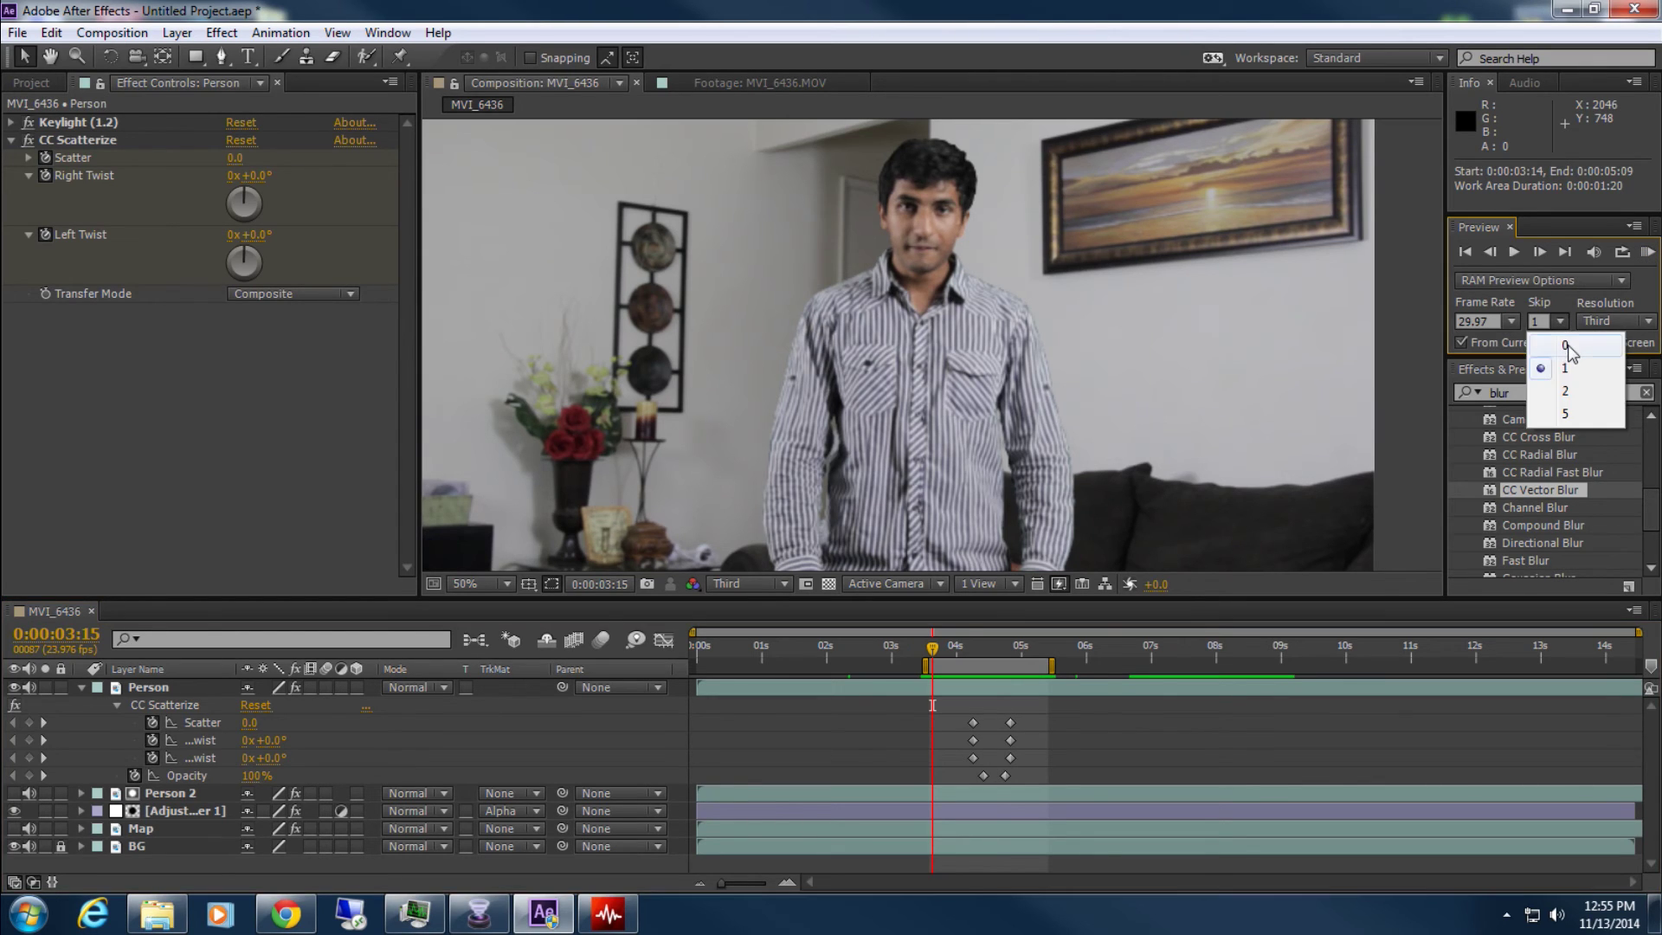
pyautogui.click(1569, 338)
pyautogui.click(1647, 252)
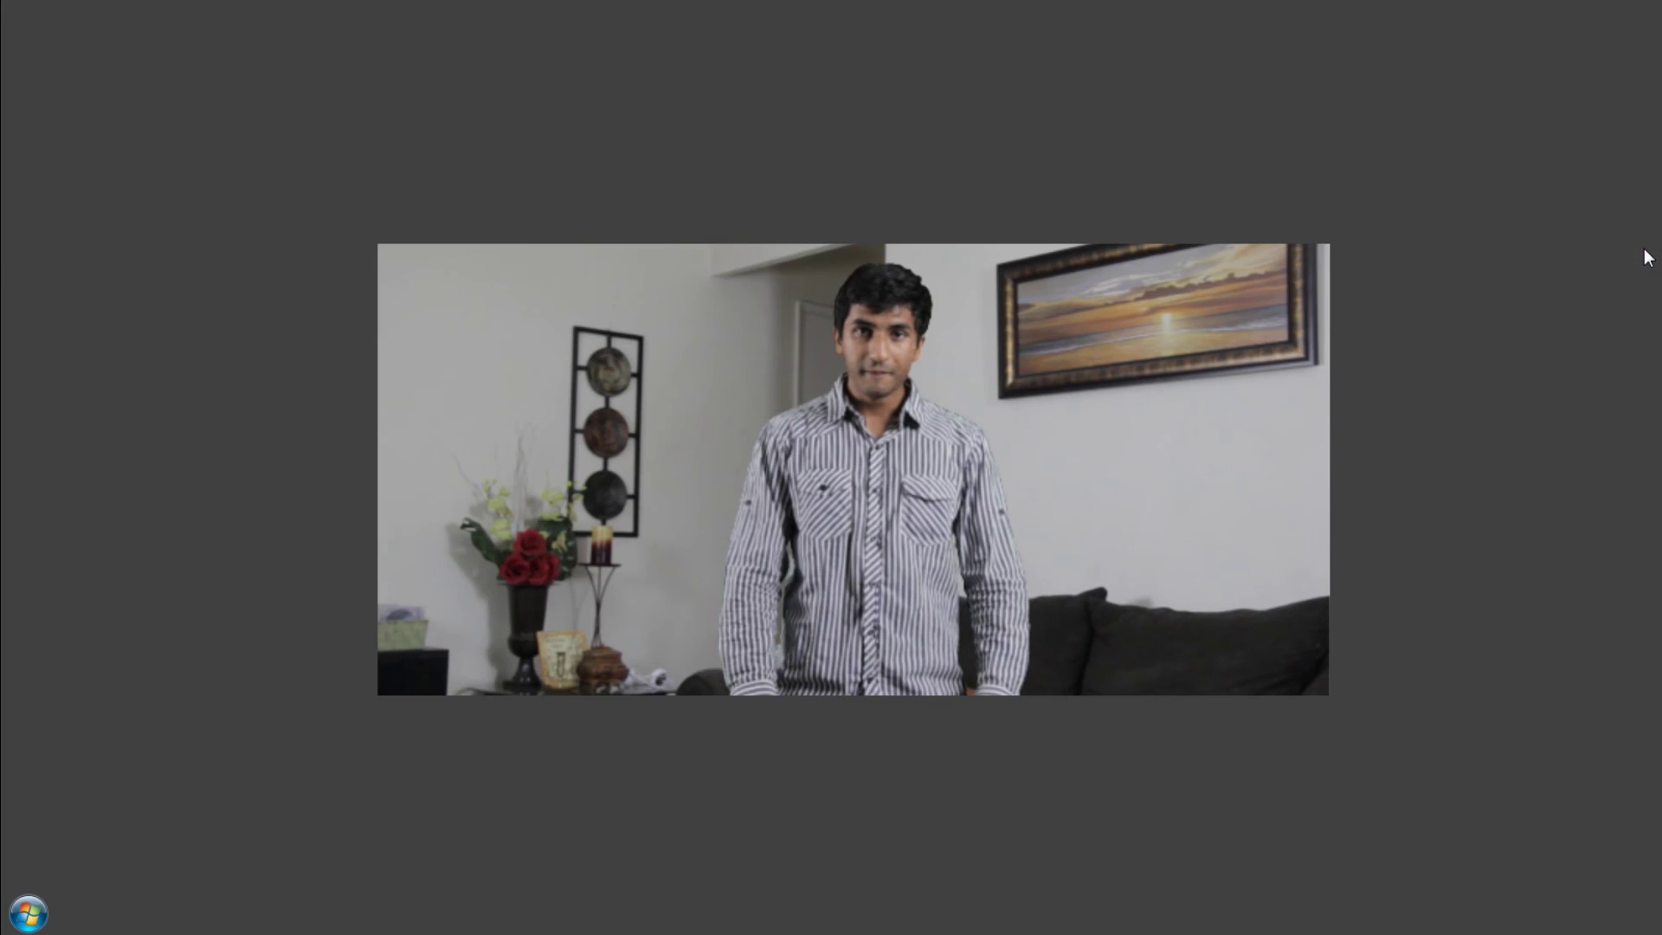
pyautogui.click(1457, 355)
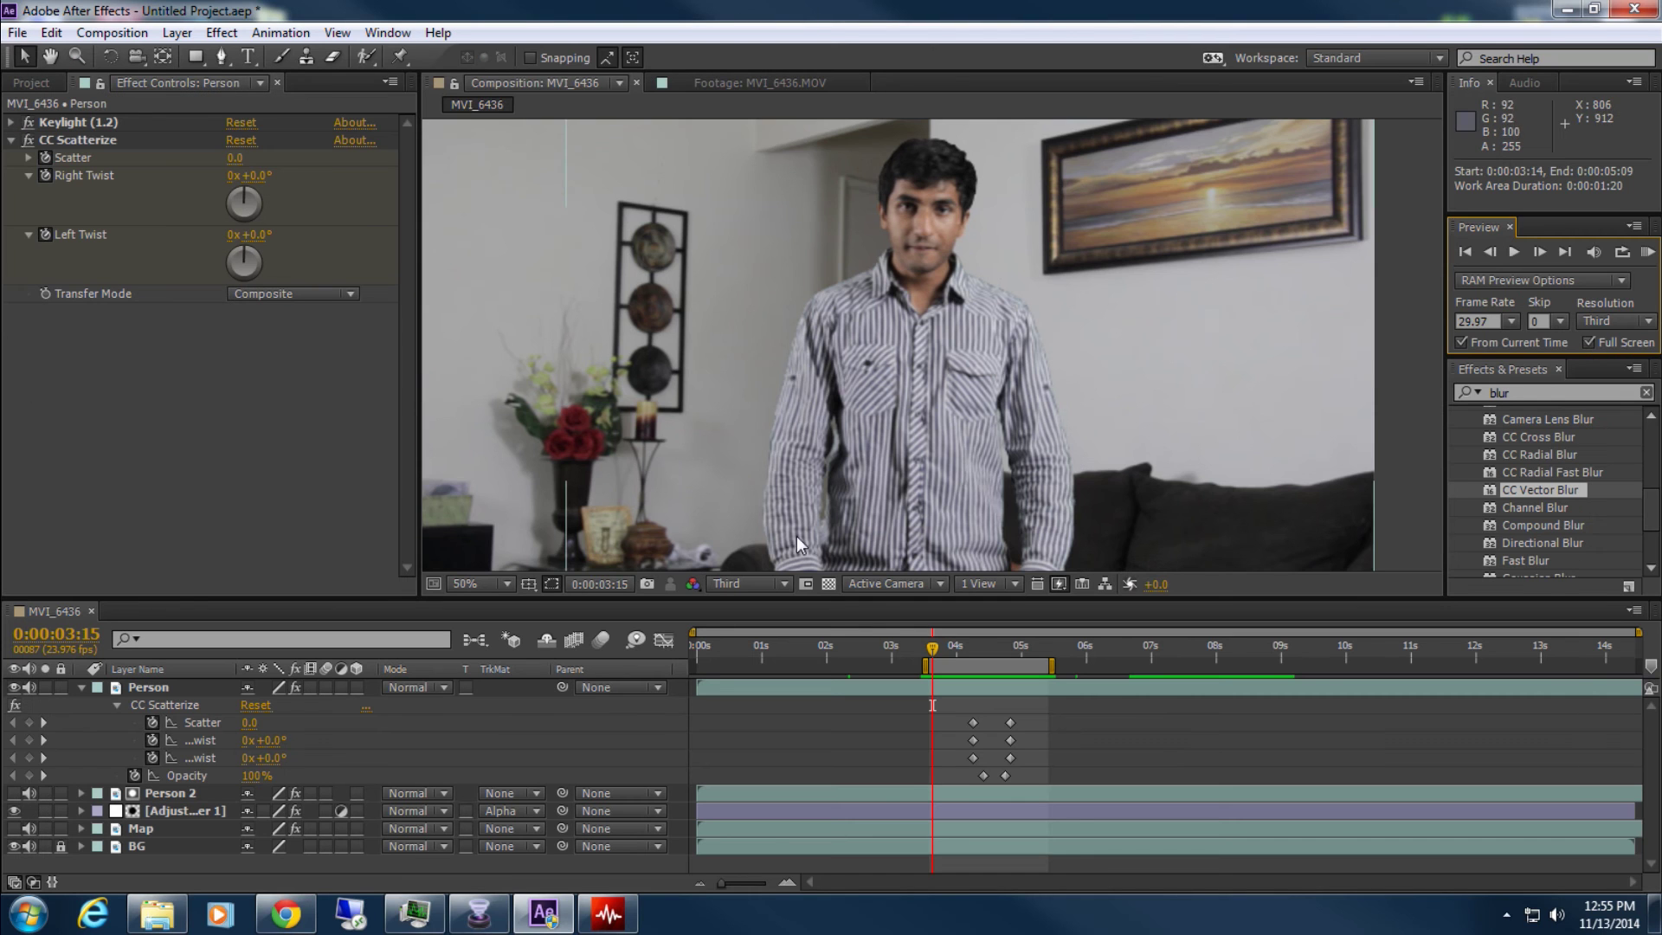
# Set the composition magnification to Fit up to 100% and watch the dissolve in a full-screen RAM preview
pyautogui.click(477, 584)
pyautogui.click(519, 230)
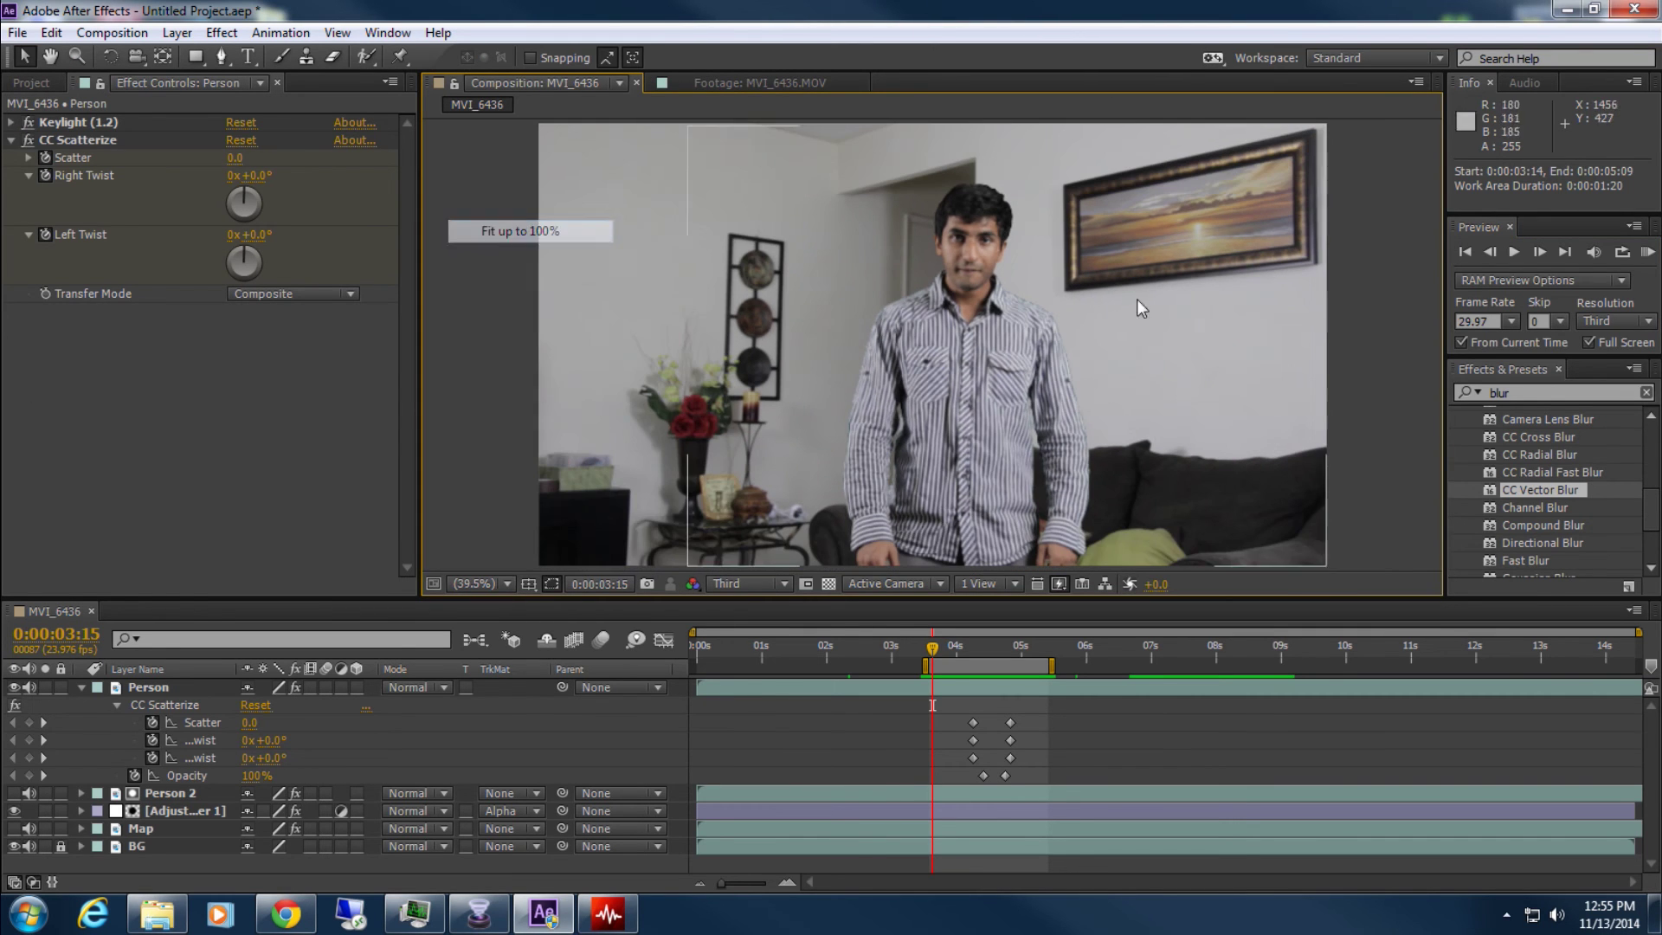
pyautogui.click(1647, 252)
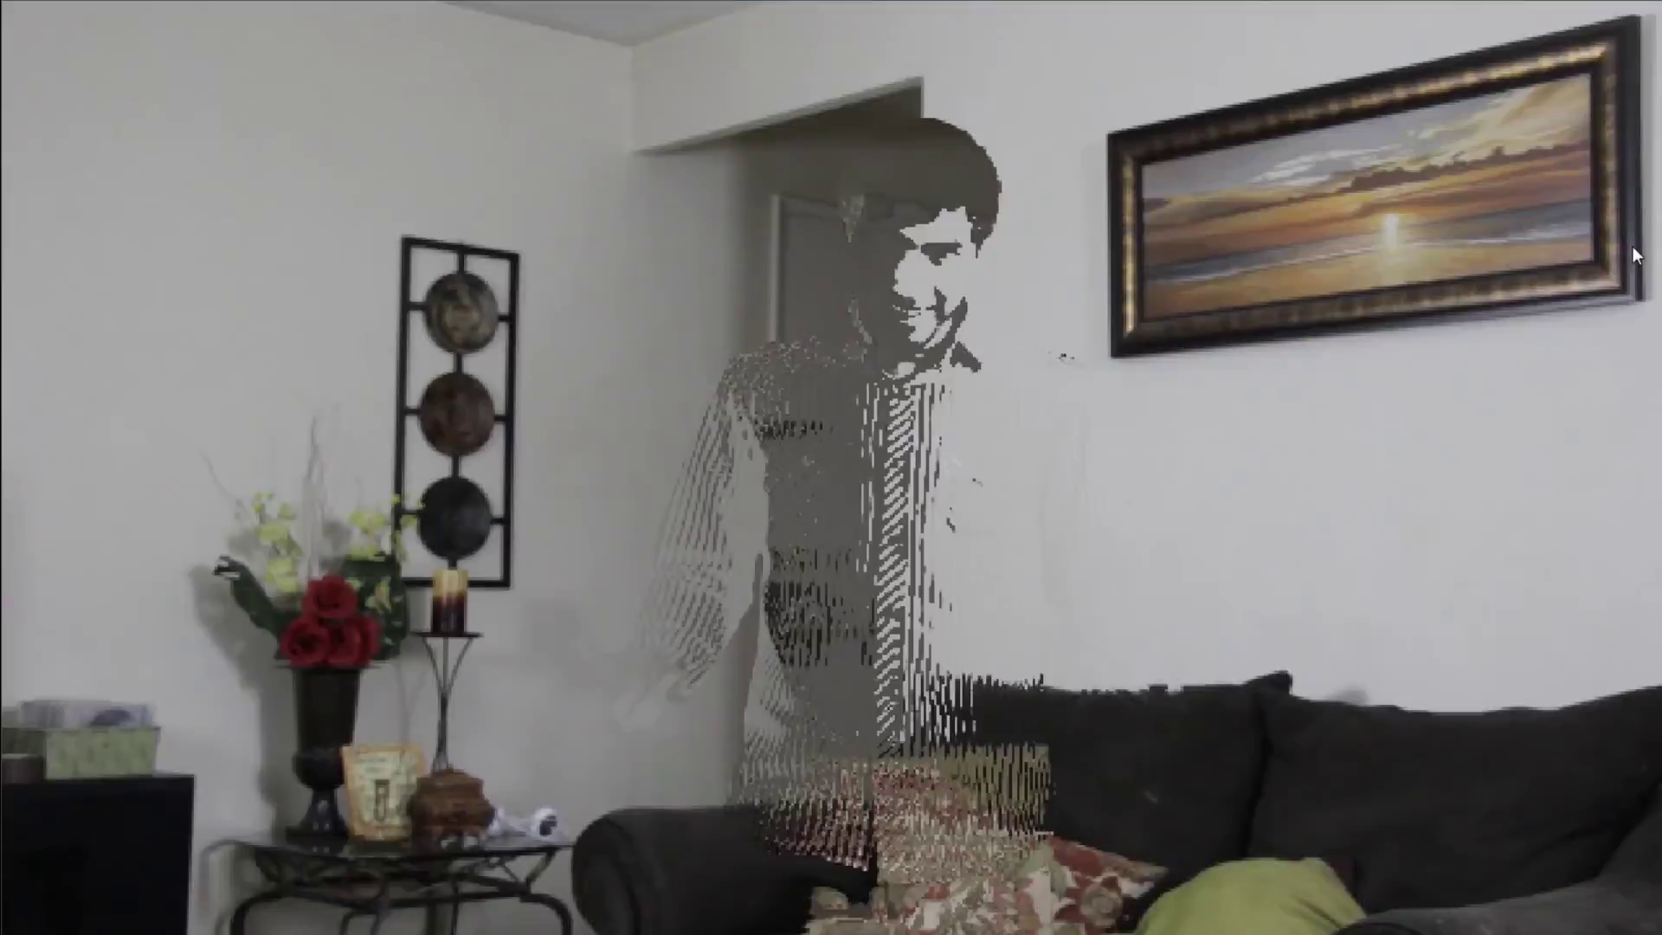
pyautogui.click(1645, 251)
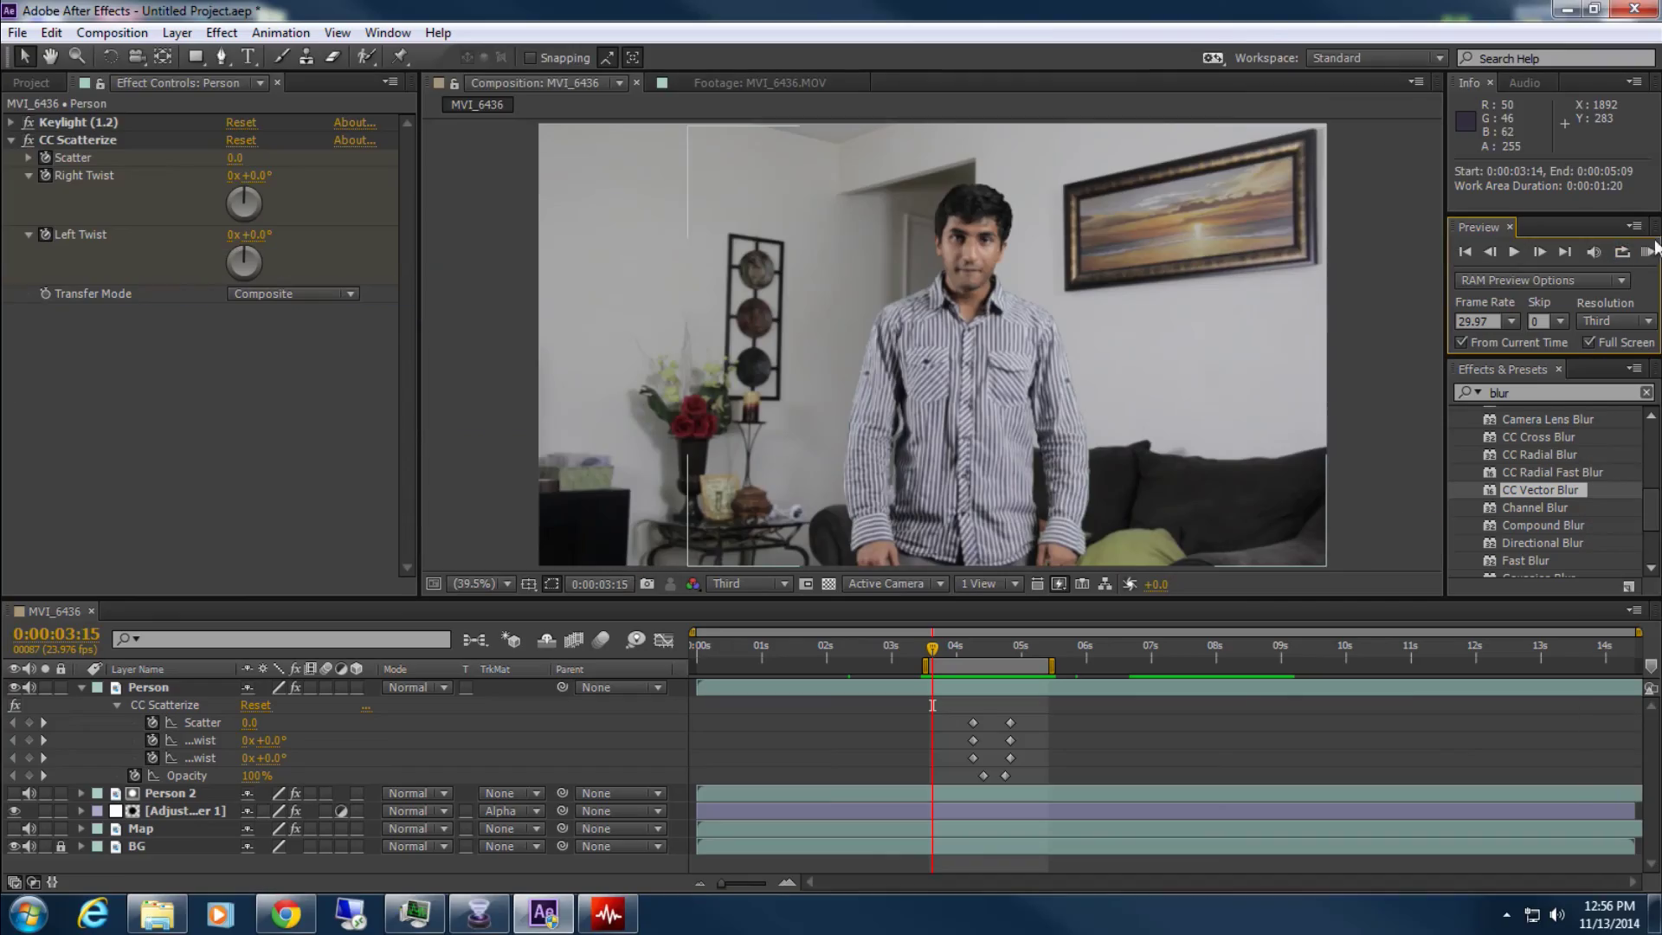
# Scrub through the invisible section to 0:00:07:10 and replay the effect from just before the dissolve
pyautogui.click(1082, 647)
pyautogui.moveTo(1108, 653); pyautogui.dragTo(1177, 655)
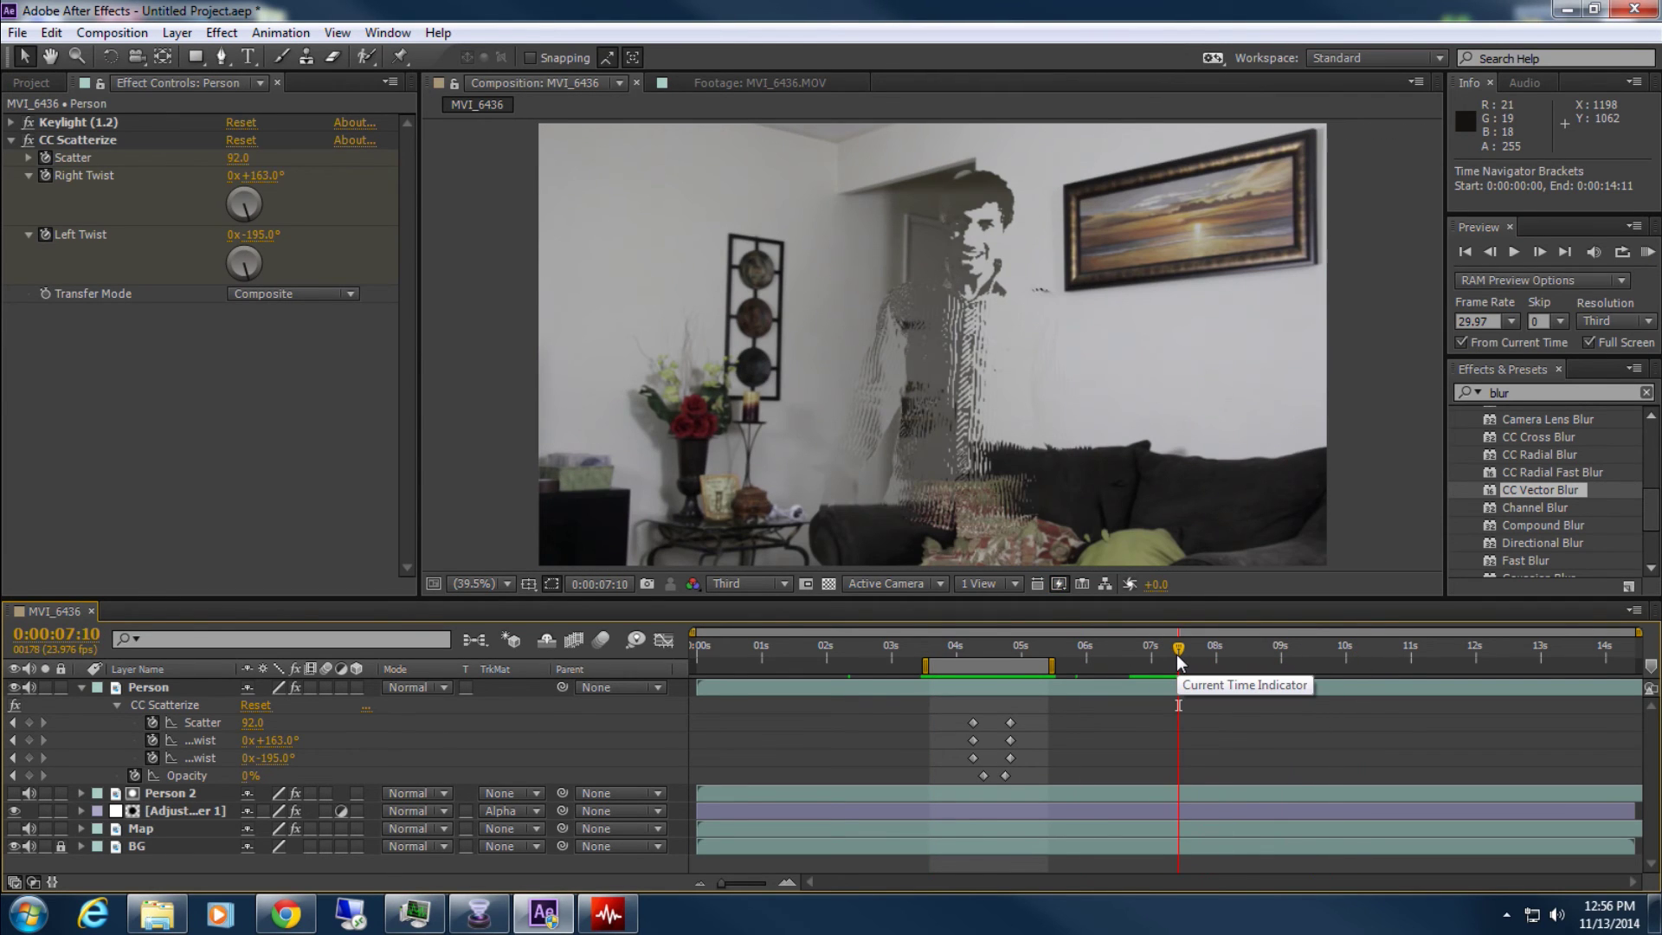
pyautogui.click(942, 636)
pyautogui.press('space')
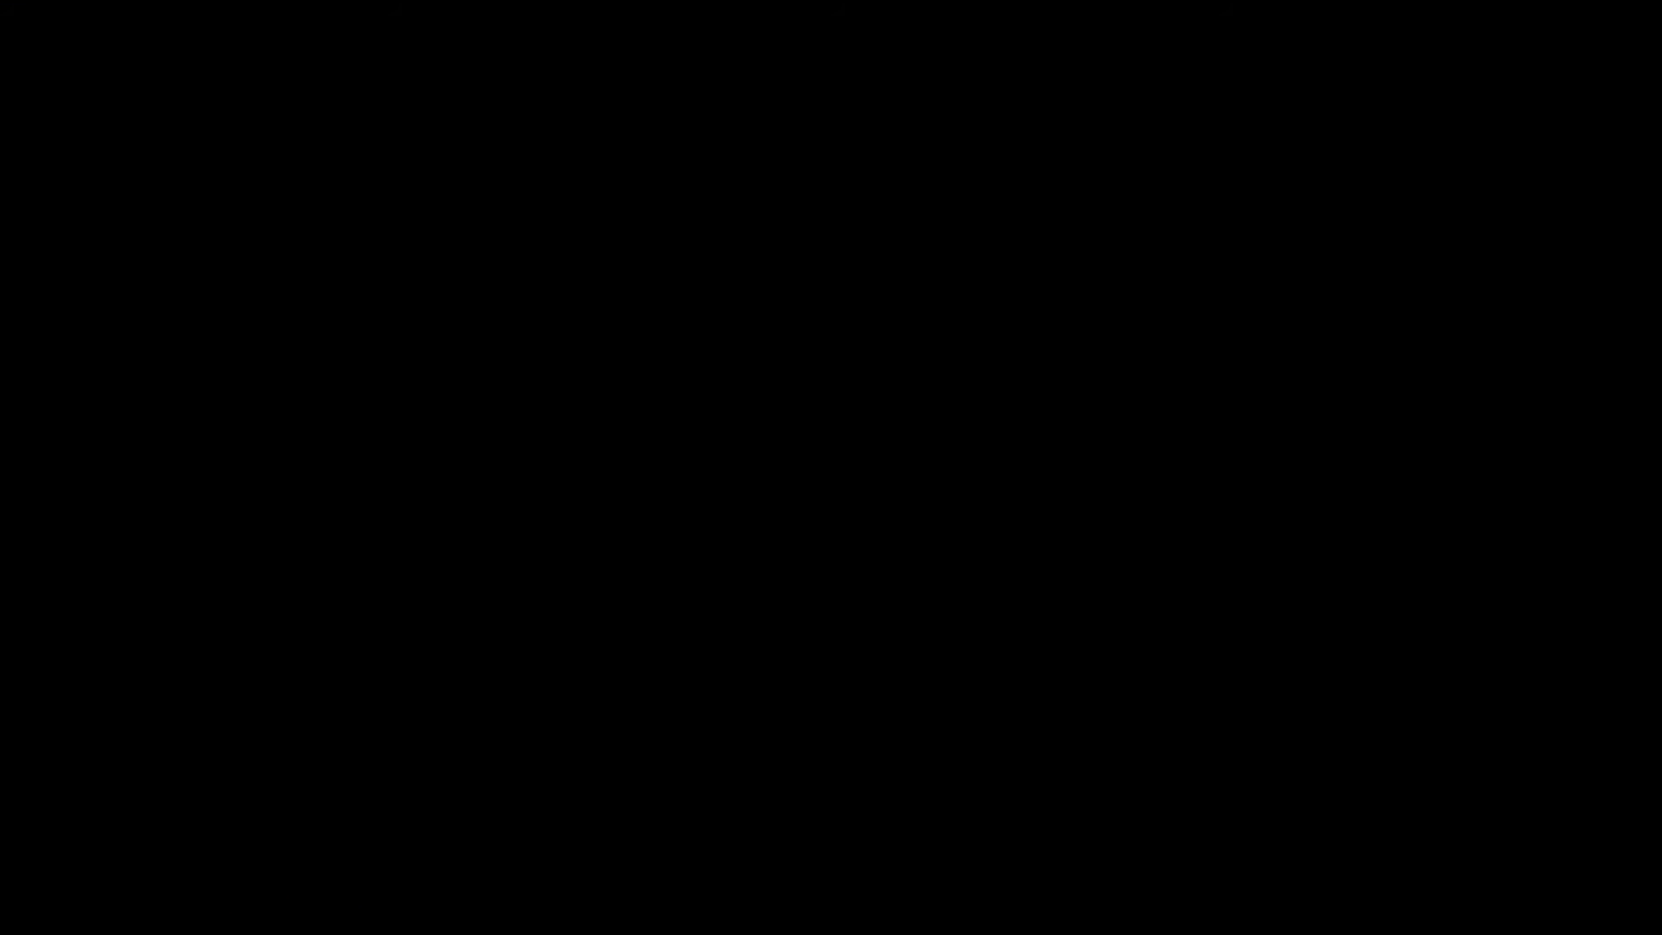